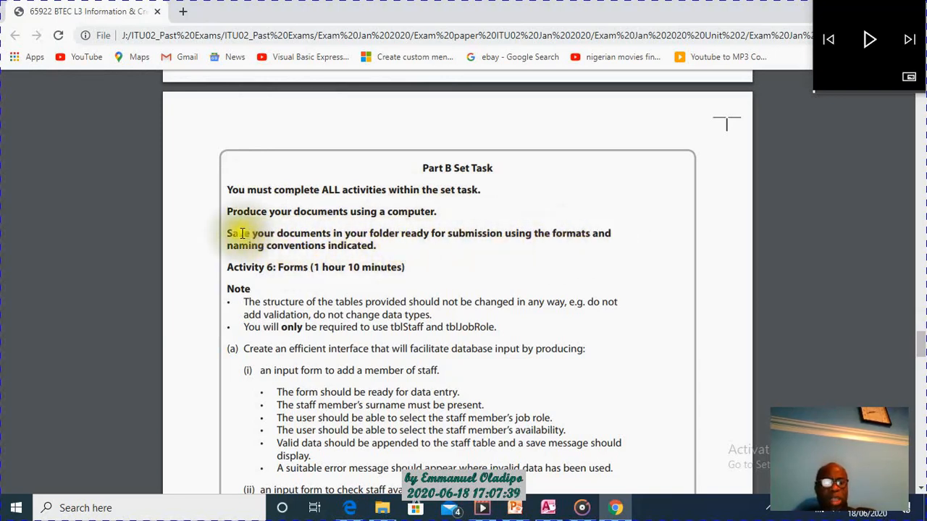
Examine the rule on saving documents and the folder naming convention under Outcomes for Submission, including the PartB example.
left_click_drag(227, 234, 411, 248)
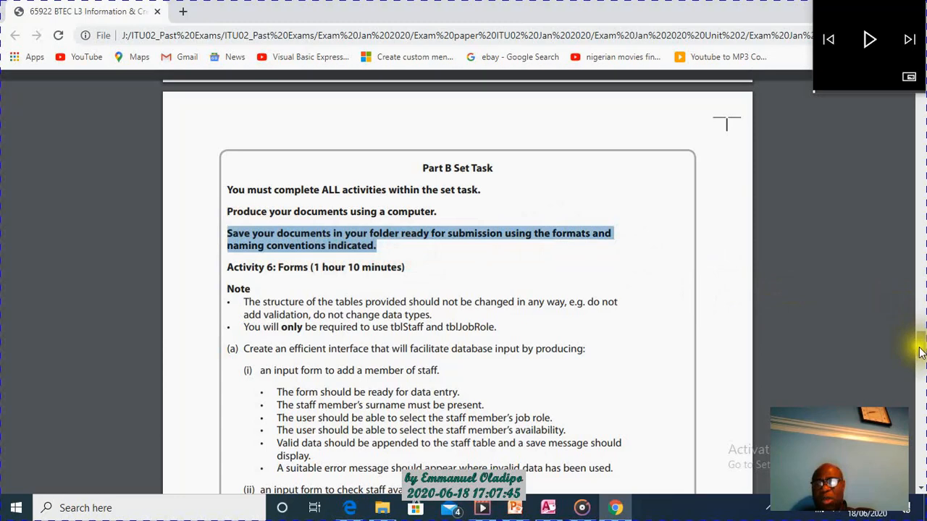
scroll(898, 304, "up", 20)
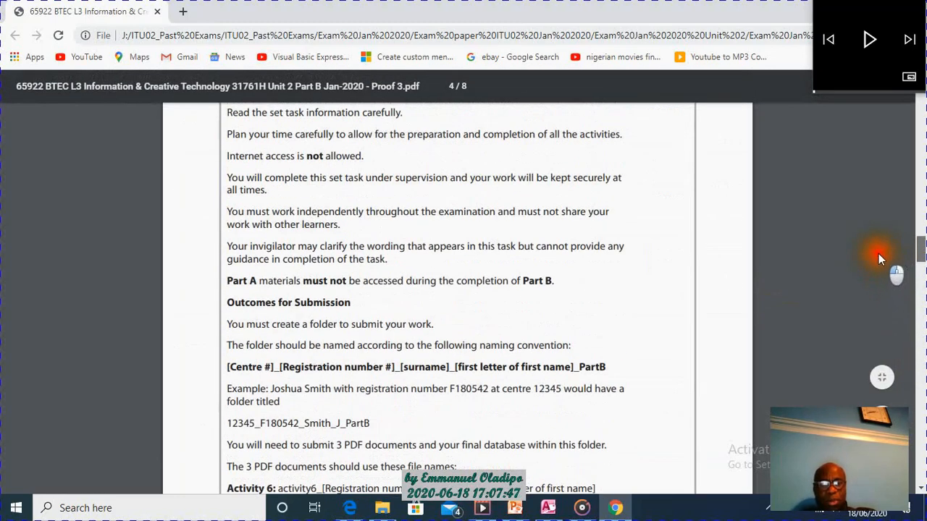
scroll(870, 236, "up", 6)
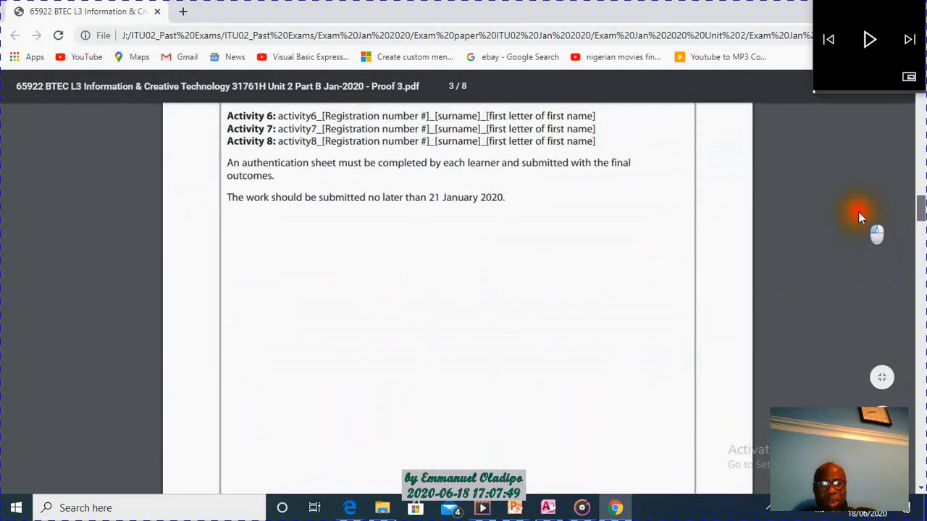
scroll(854, 205, "up", 3)
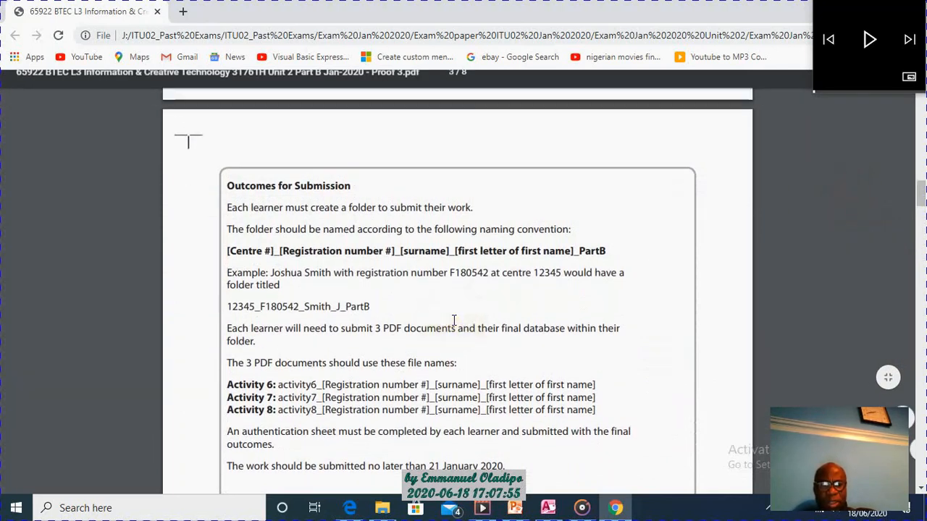
left_click_drag(227, 305, 398, 304)
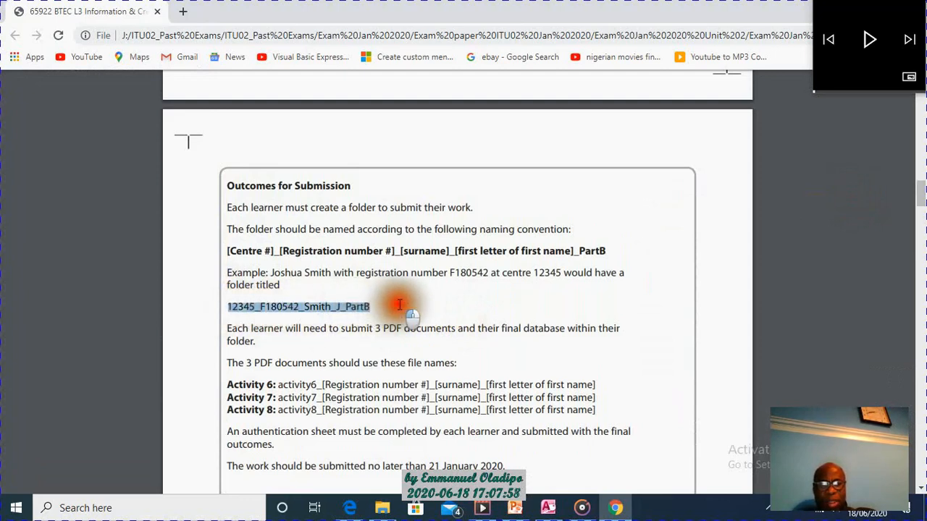
left_click(240, 308)
left_click_drag(227, 305, 393, 306)
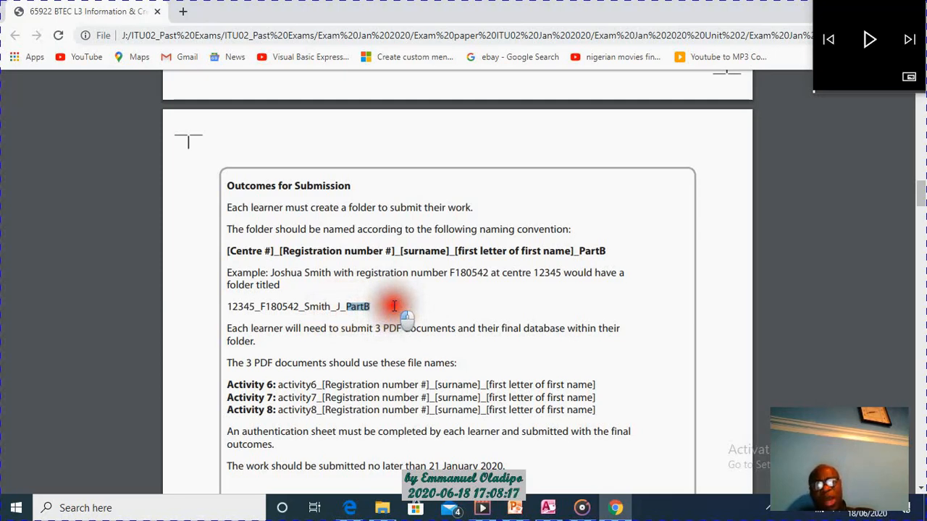
left_click_drag(384, 308, 374, 308)
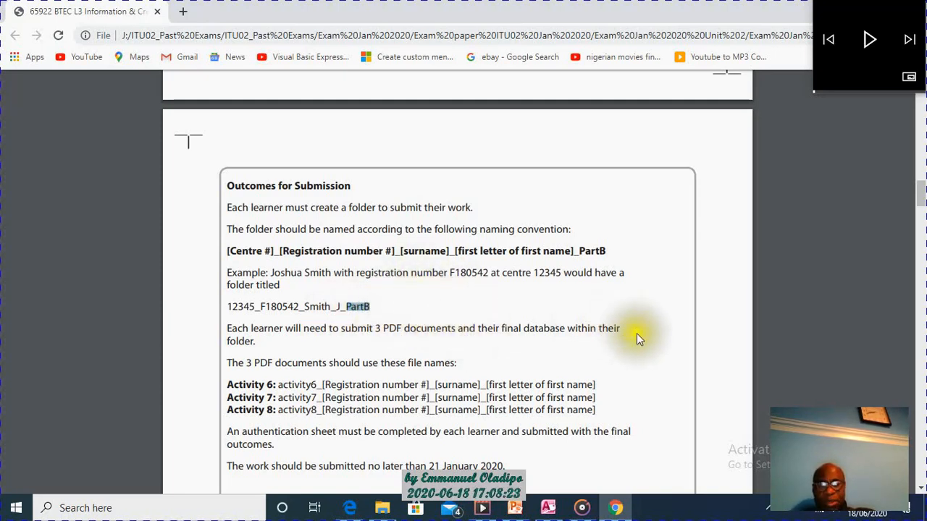
Read the Activity 6 notes on table structure and permitted tables, and the interface task in part (a).
left_click_drag(921, 200, 923, 298)
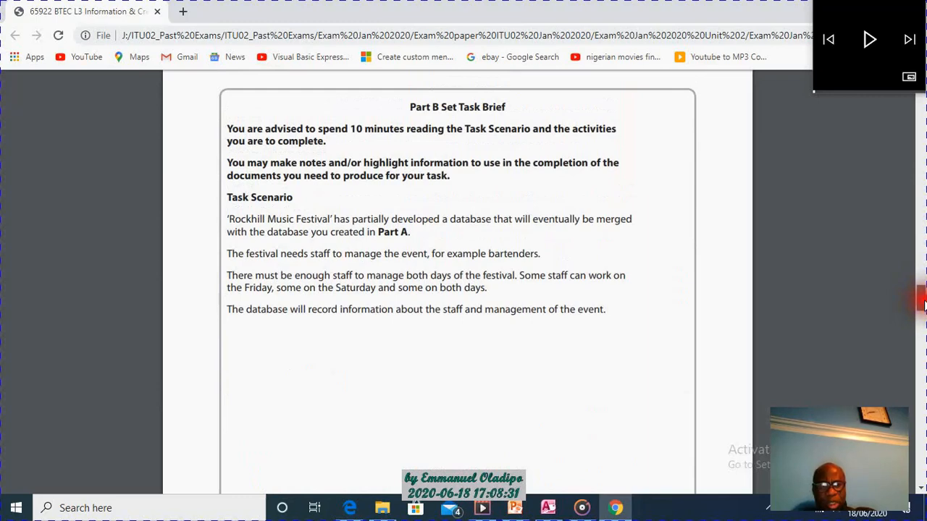
left_click_drag(922, 299, 922, 348)
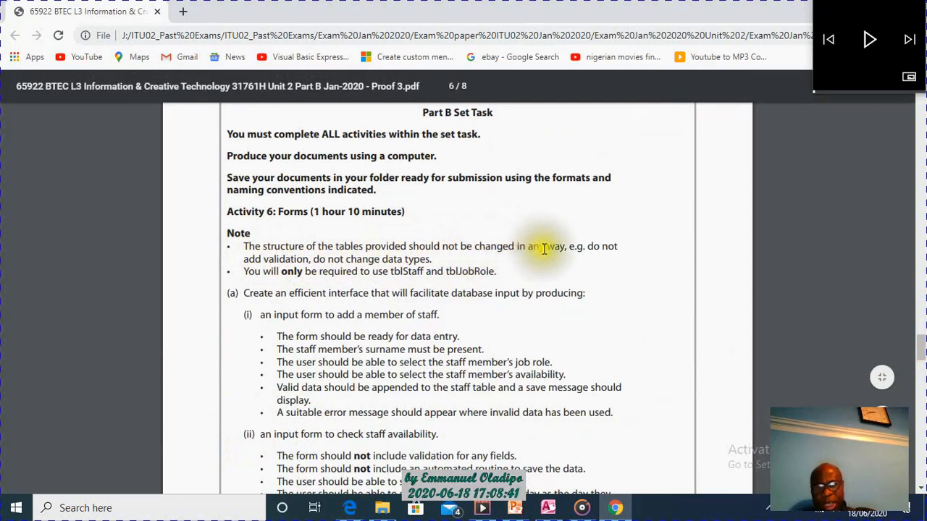
left_click_drag(239, 246, 625, 247)
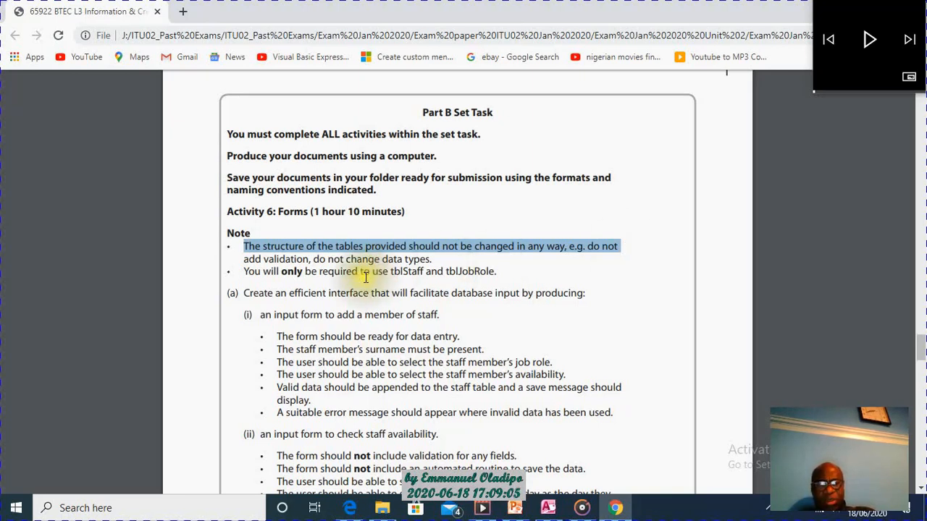
left_click(257, 262)
left_click_drag(245, 261, 331, 262)
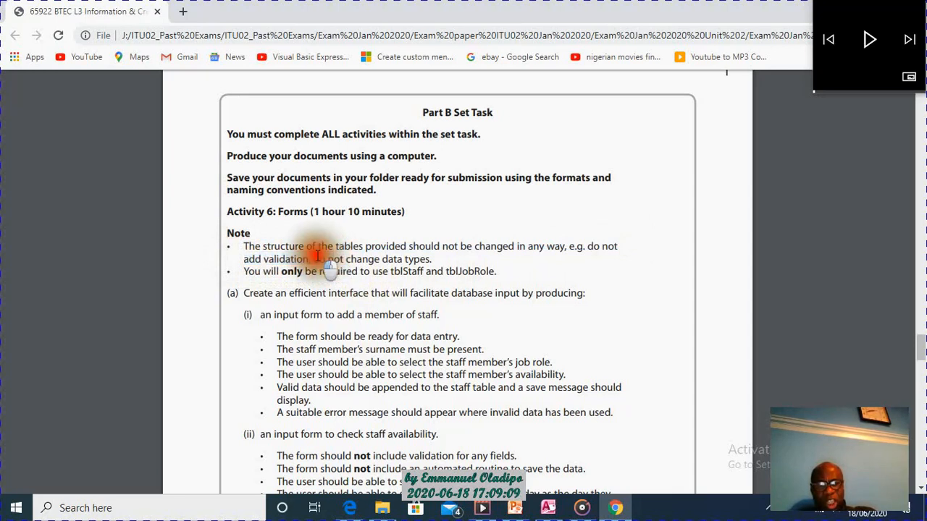
double_click(319, 259)
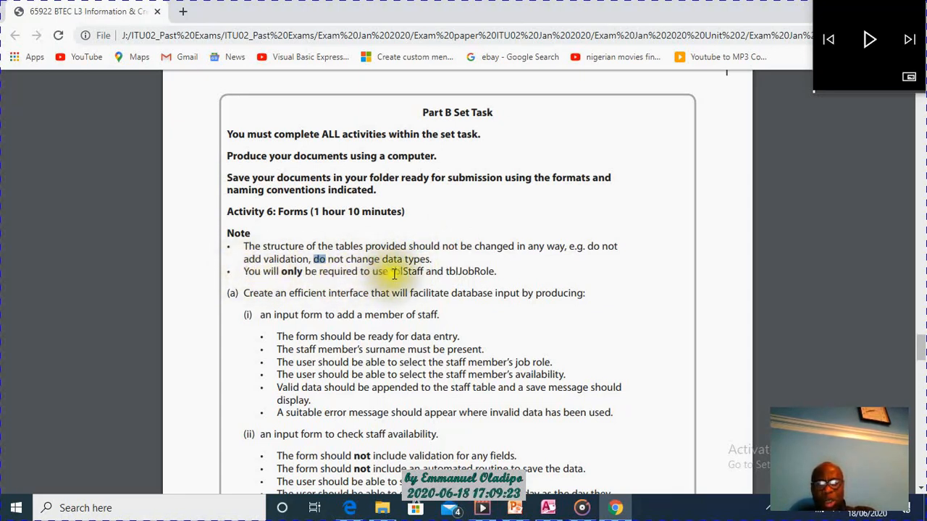
left_click_drag(391, 271, 493, 269)
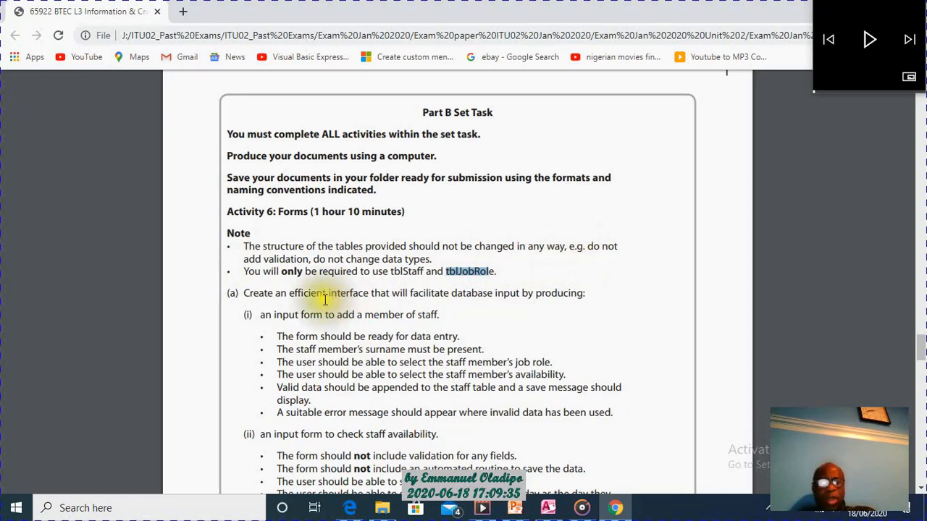
left_click_drag(243, 293, 592, 292)
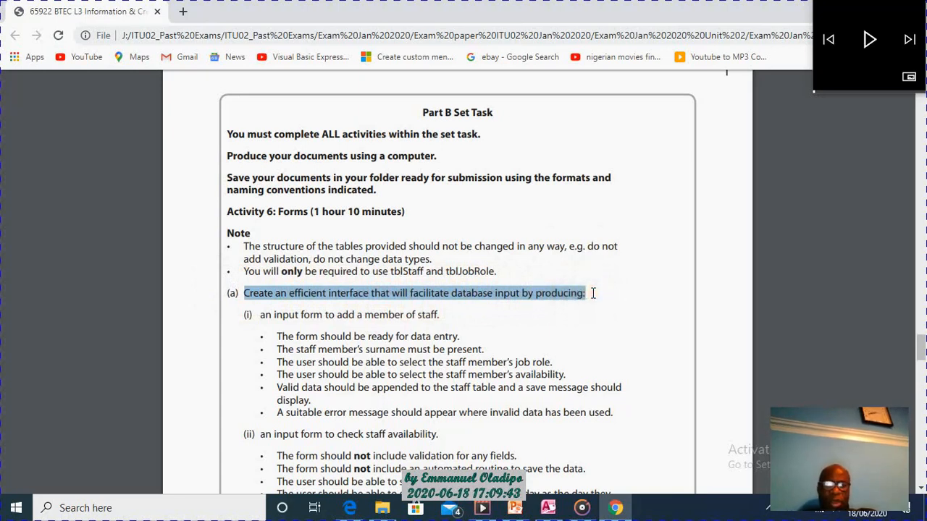
left_click_drag(332, 293, 370, 292)
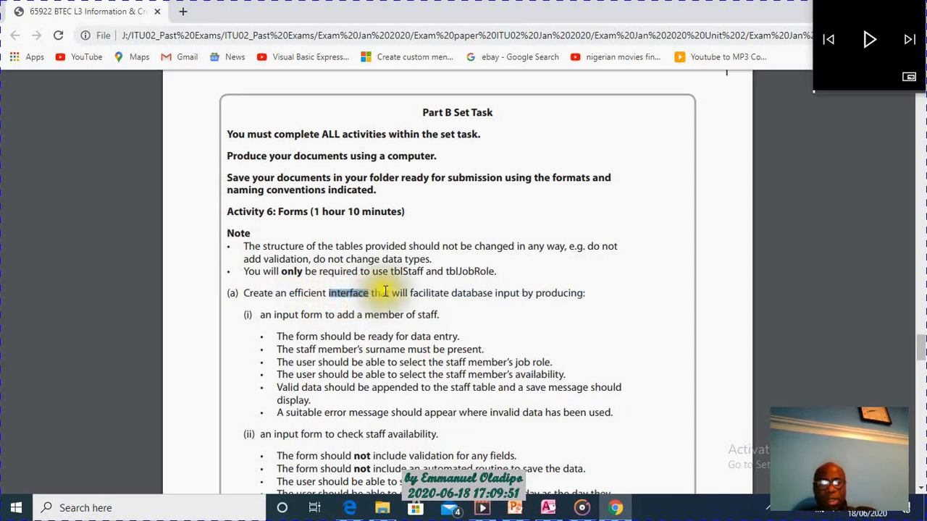
left_click(420, 294)
mouse_move(329, 293)
left_mouse_down()
mouse_move(355, 293)
mouse_move(398, 268)
mouse_move(496, 268)
left_mouse_up()
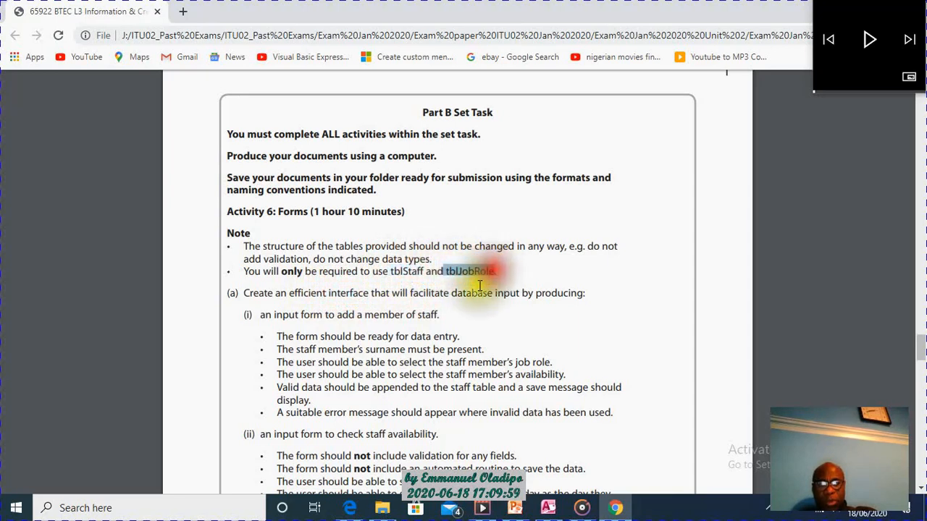
Review the requirements in part (a)(i) for the input form that adds a member of staff.
left_click_drag(261, 315, 444, 315)
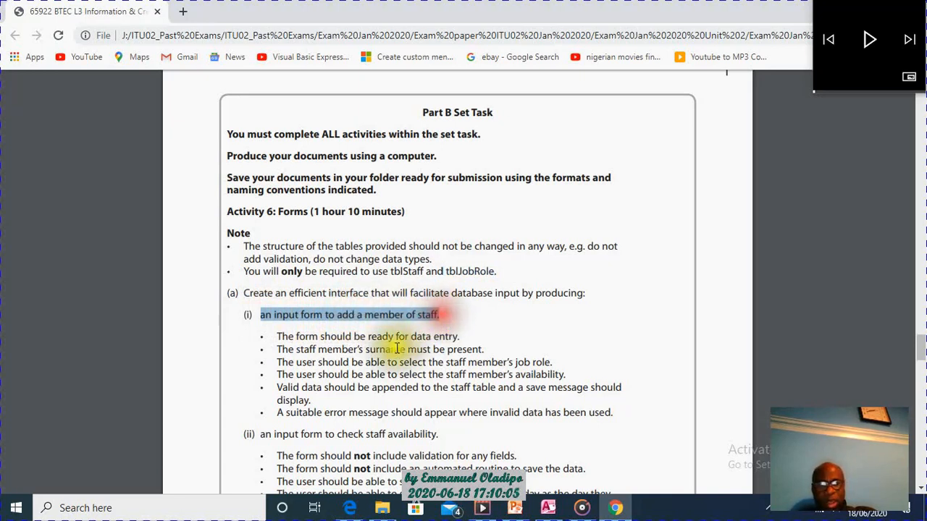
left_click_drag(276, 336, 464, 338)
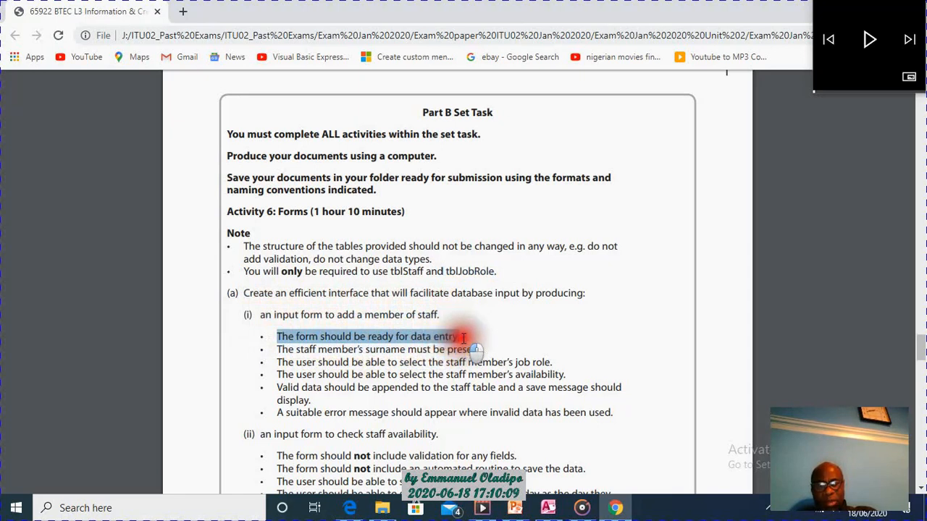
left_click(295, 349)
double_click(289, 350)
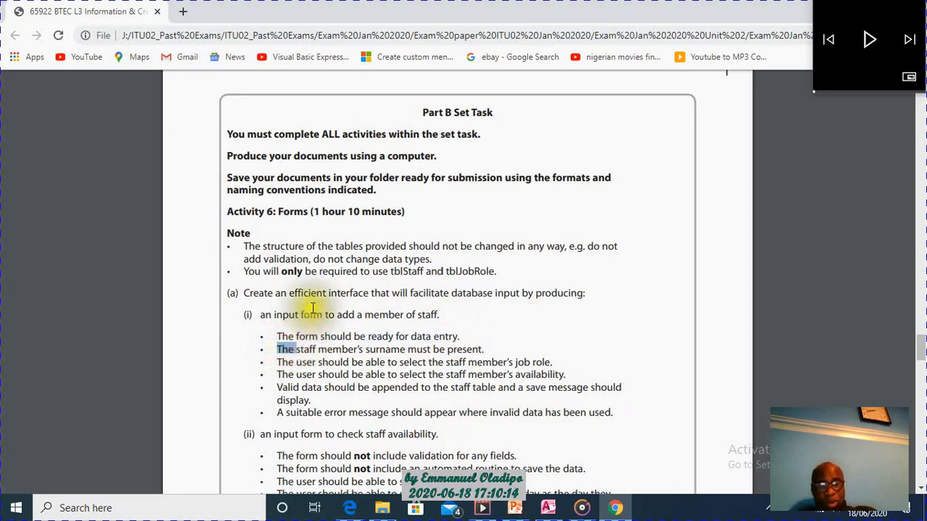
left_click(283, 349)
left_click_drag(283, 349, 481, 351)
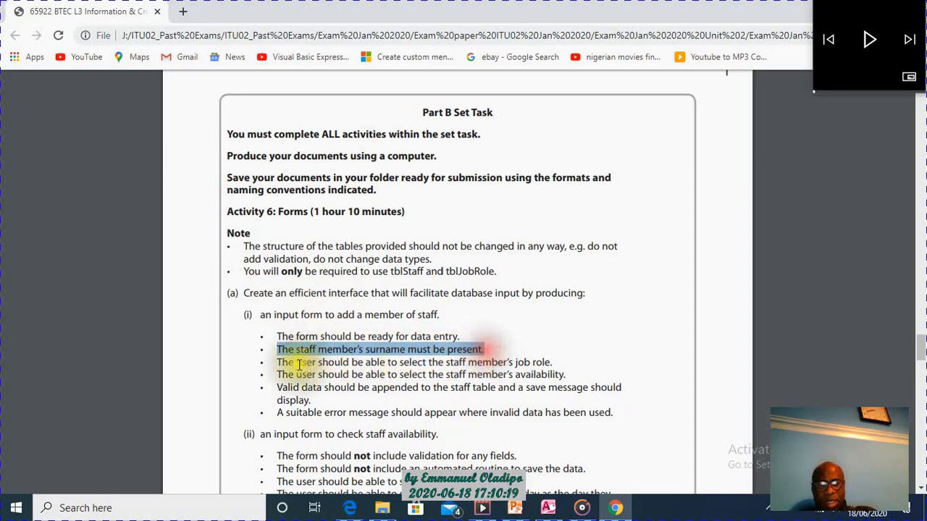
left_click(356, 355)
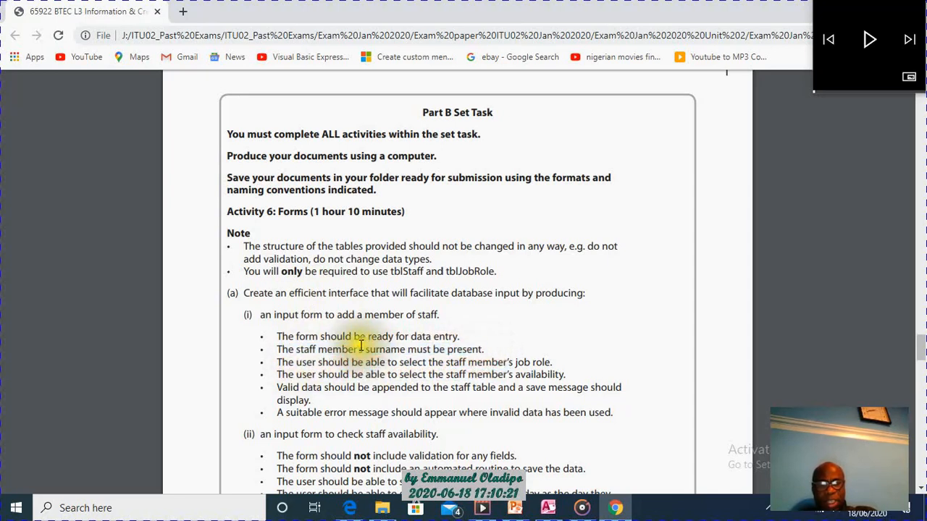
left_click_drag(359, 350, 406, 351)
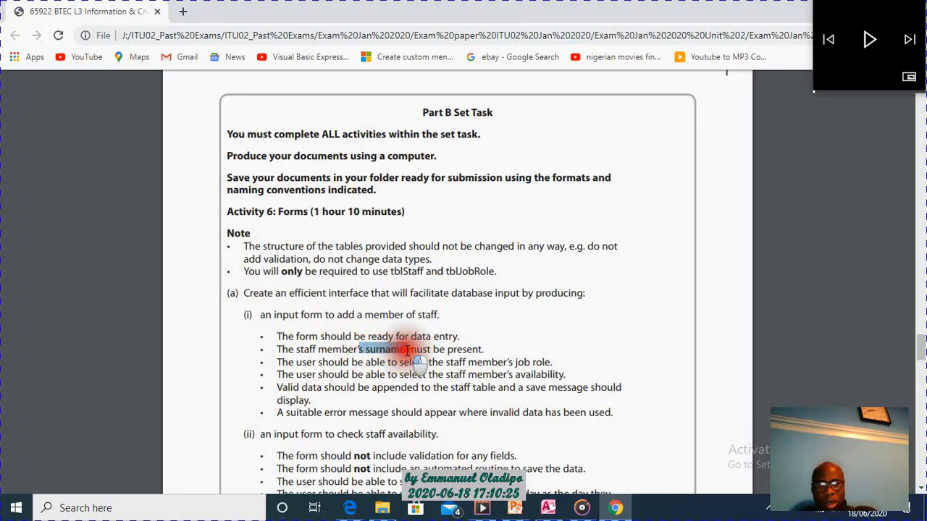
left_click(378, 322)
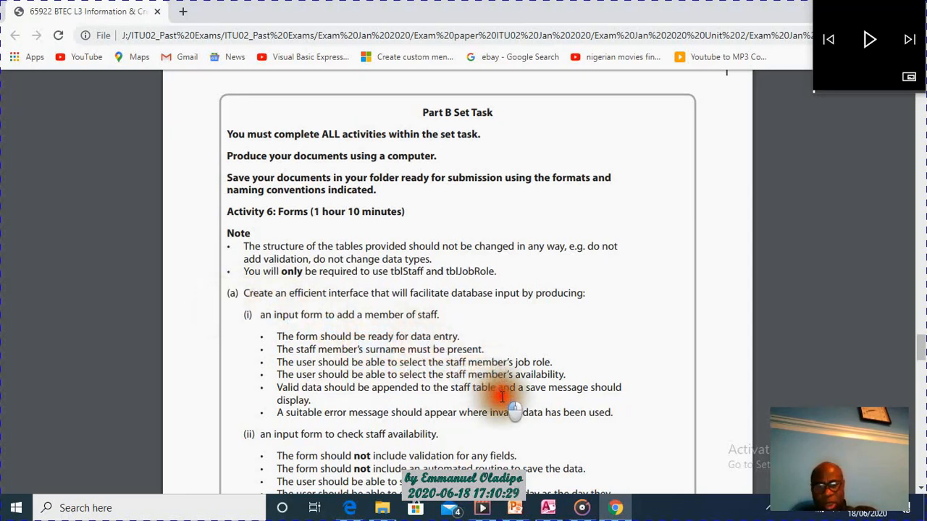
left_click_drag(242, 314, 624, 426)
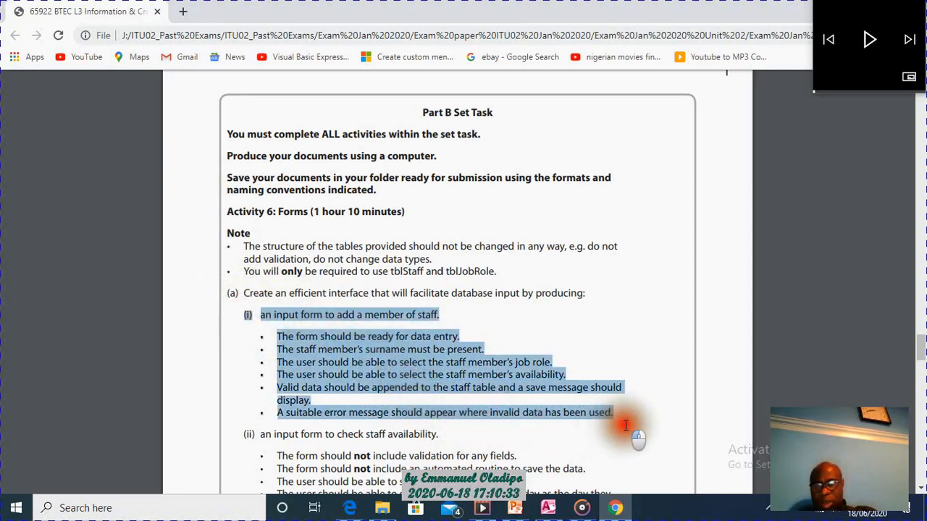
Review the requirements in part (a)(ii) for the input form that checks staff availability by job role and day.
left_click_drag(920, 349, 922, 365)
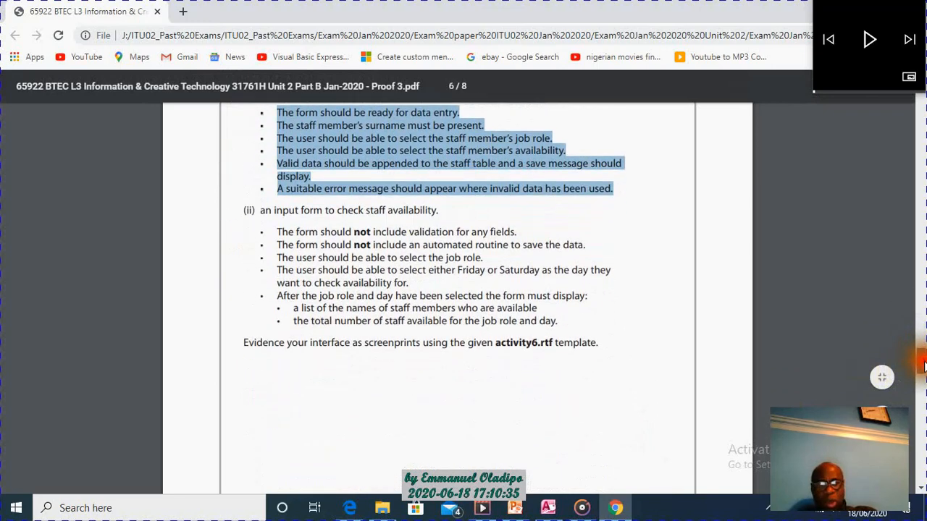
left_click_drag(241, 210, 565, 322)
left_click(262, 210)
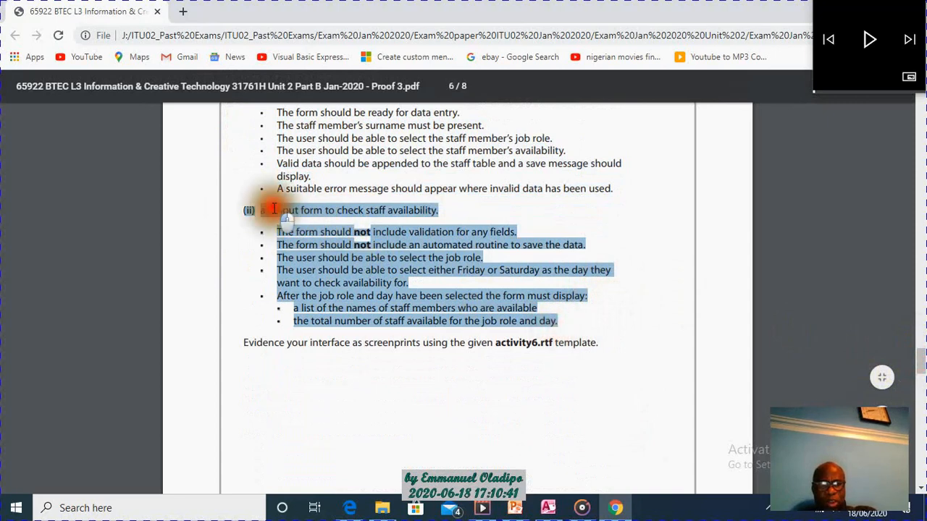
left_click(443, 210)
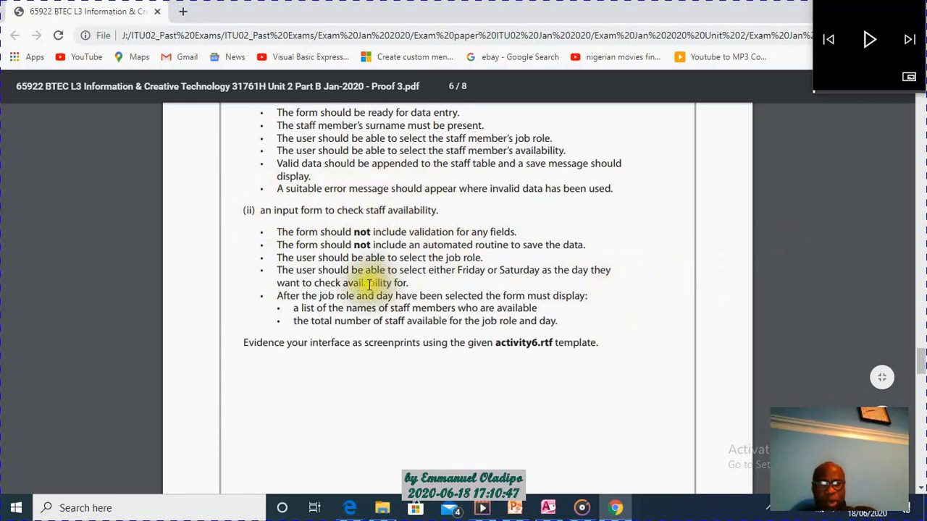
left_click_drag(284, 231, 543, 244)
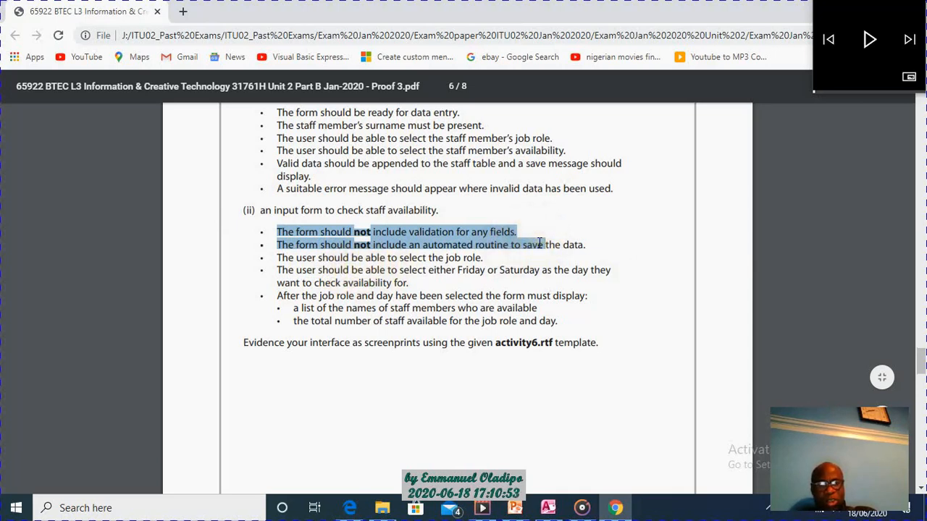
left_click_drag(282, 257, 483, 258)
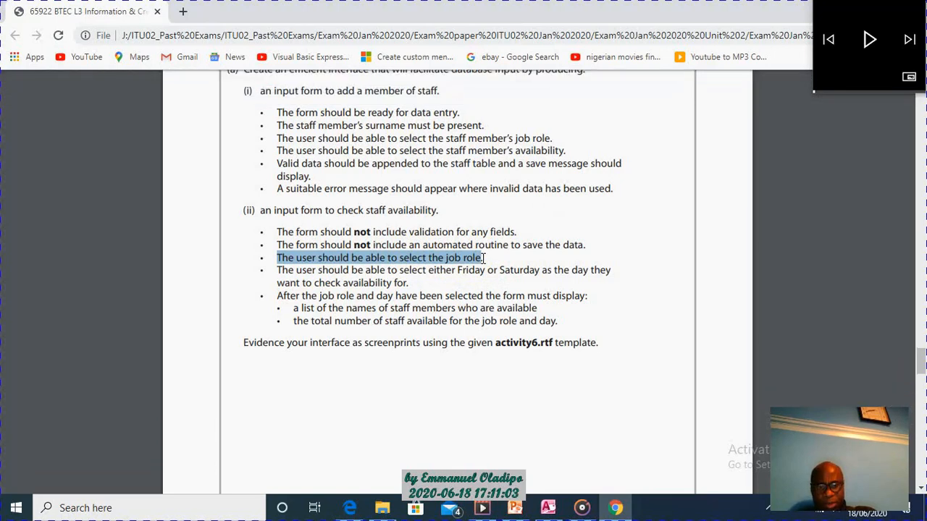
left_click_drag(277, 270, 562, 274)
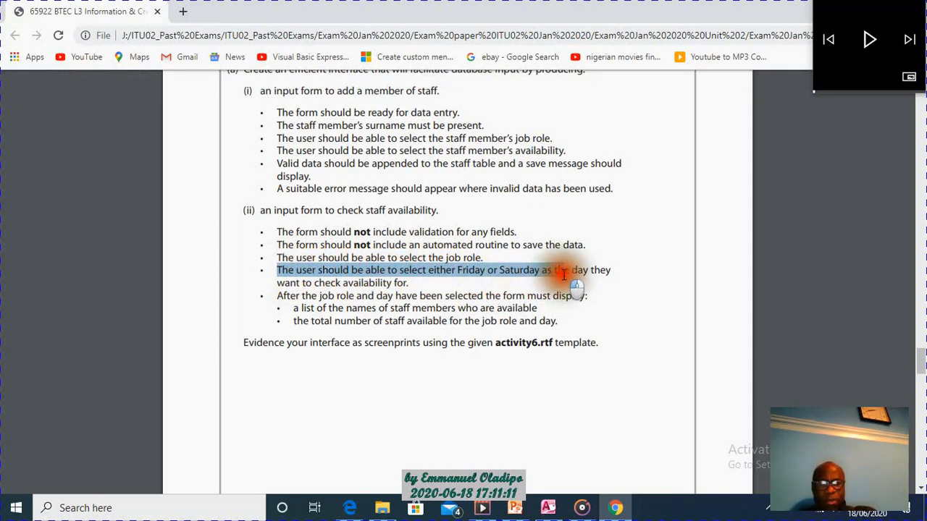
left_click_drag(275, 270, 615, 269)
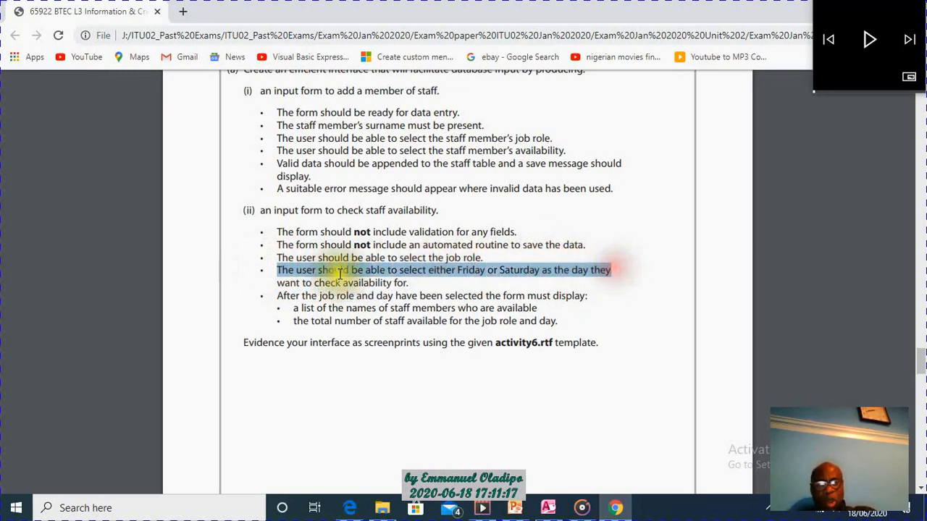
left_click_drag(277, 254, 621, 269)
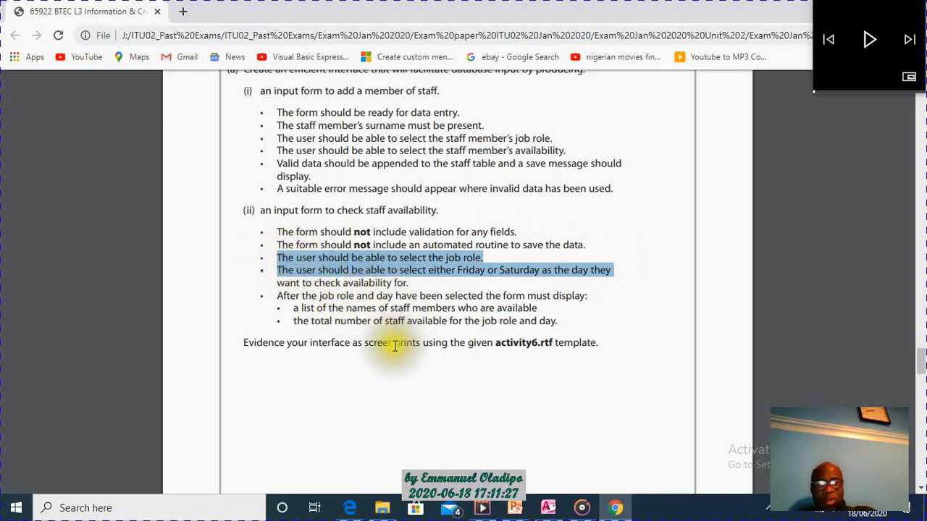
left_click(284, 295)
left_click_drag(284, 295, 590, 296)
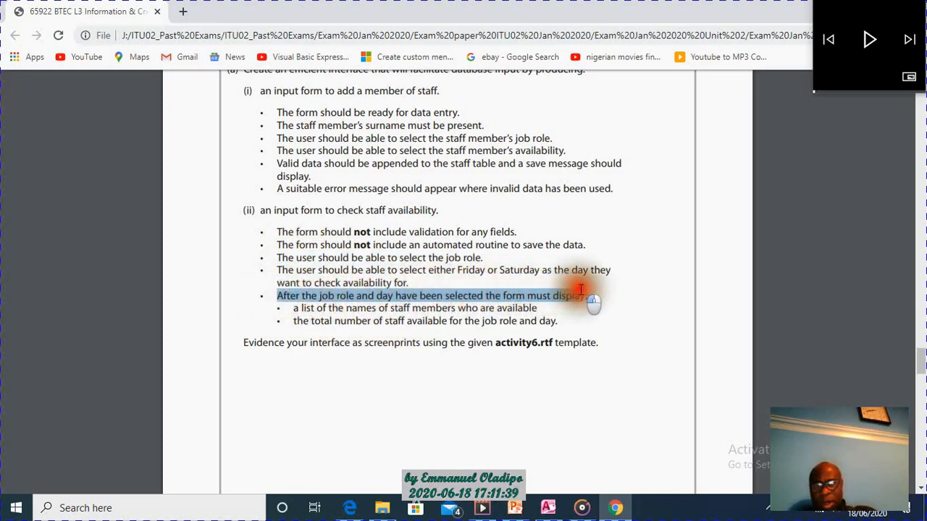
left_click_drag(293, 308, 544, 308)
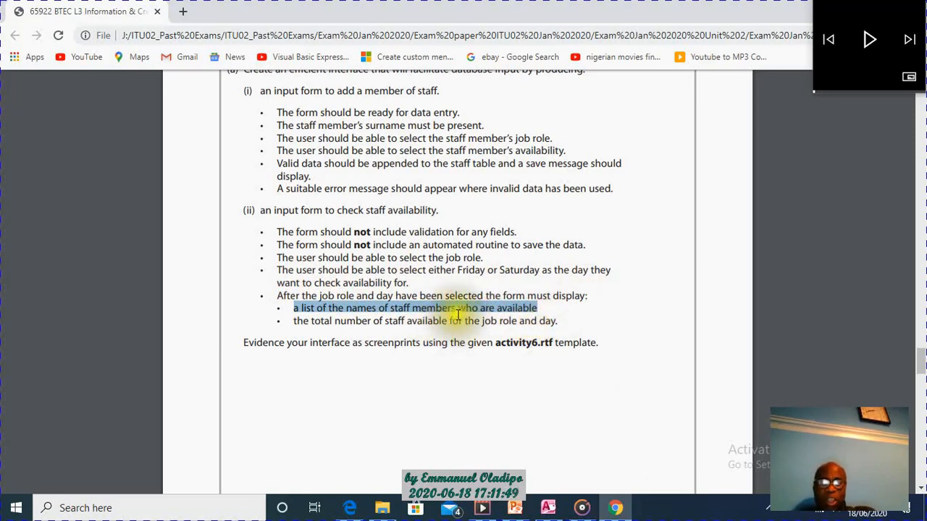
Switch to partB_database in Microsoft Access.
left_click(548, 508)
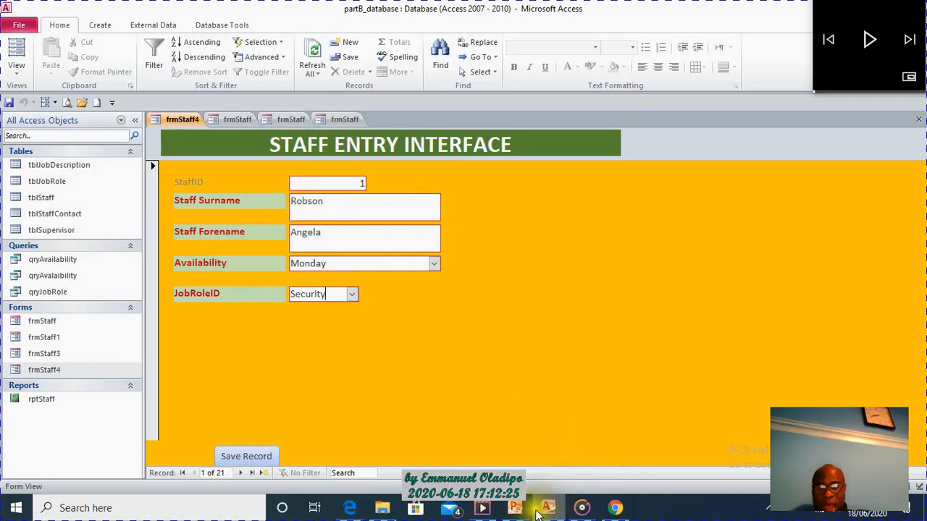
Reread the exam paper's part (a)(ii) display requirements for available staff names and the total available, and return to the Access database.
mouse_move(523, 512)
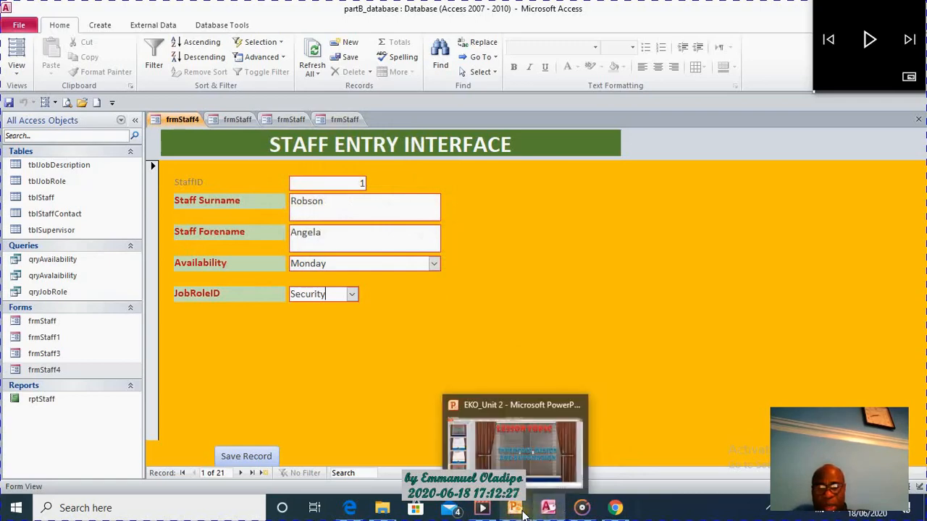
left_click(618, 511)
left_click_drag(292, 310, 569, 319)
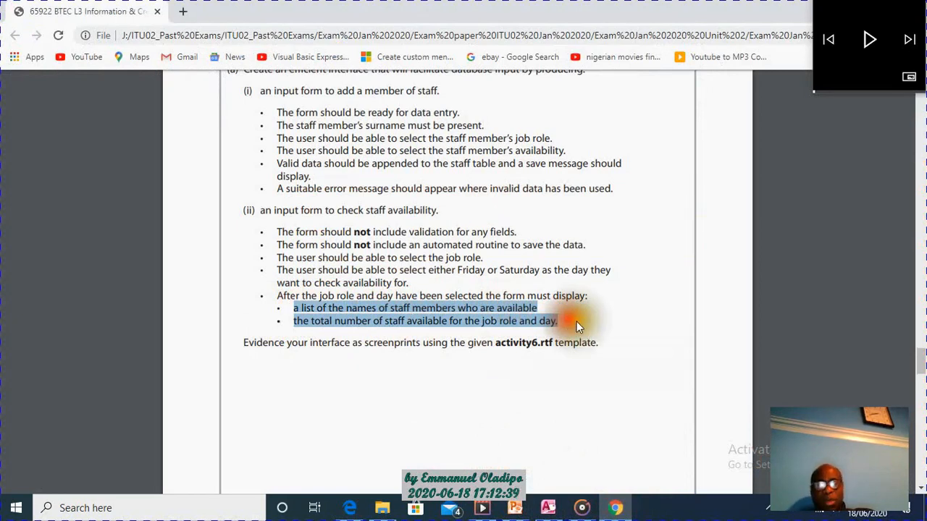
left_click(578, 321)
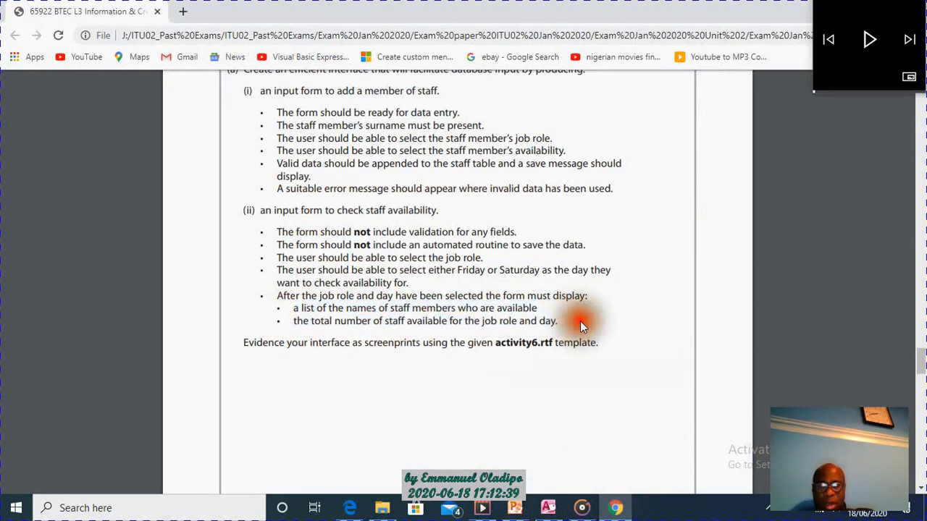
left_click(546, 508)
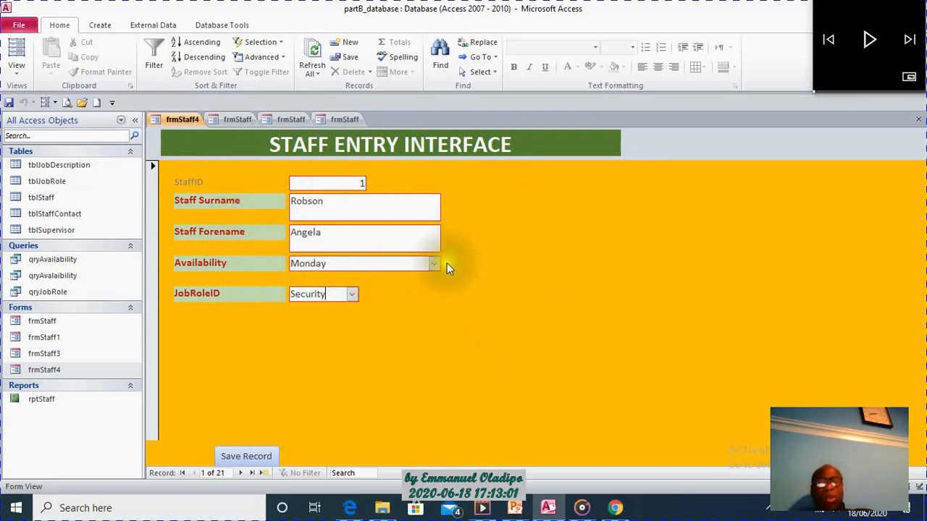
Close all four open staff entry forms, including frmStaff4.
right_click(343, 119)
left_click(362, 139)
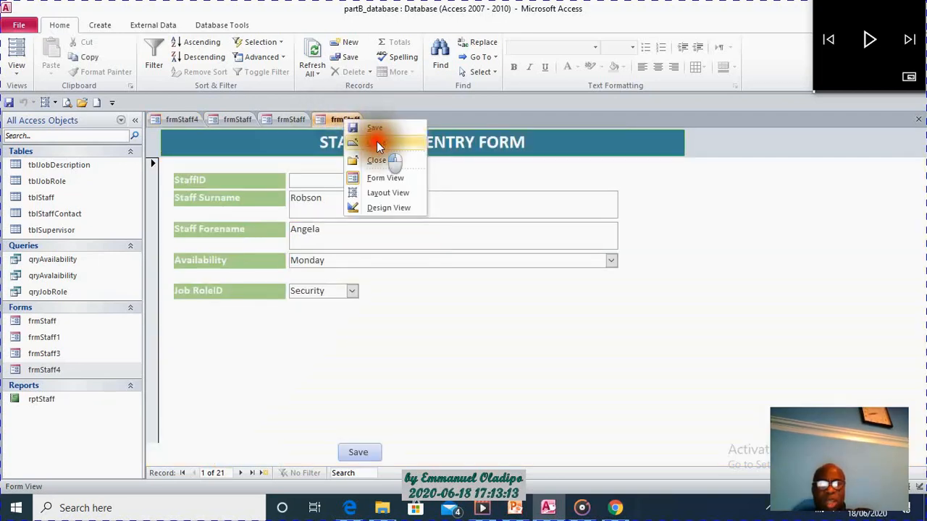
right_click(296, 119)
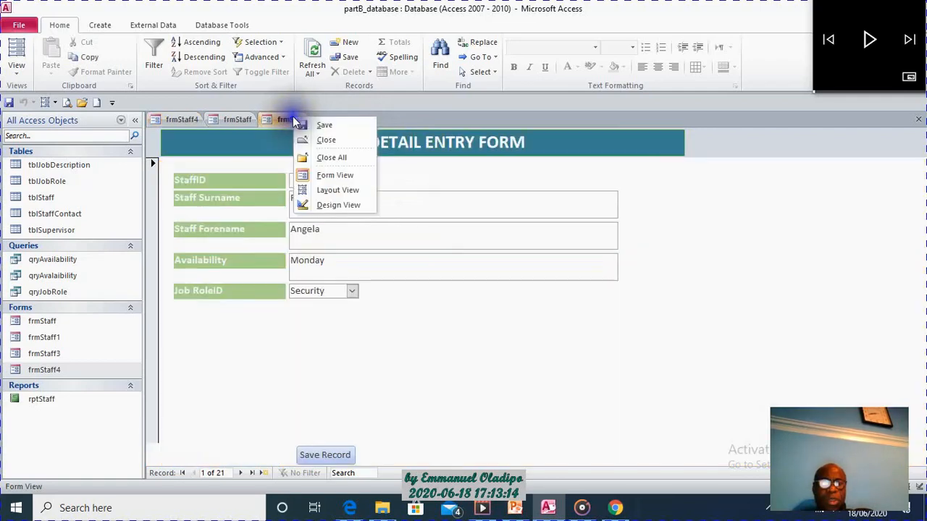
left_click(328, 135)
right_click(233, 119)
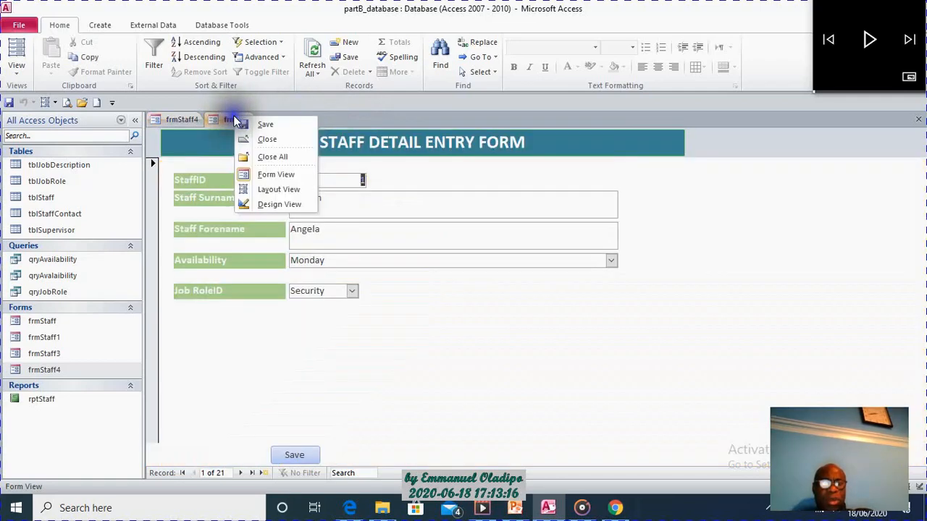
left_click(267, 138)
right_click(185, 122)
left_click(224, 139)
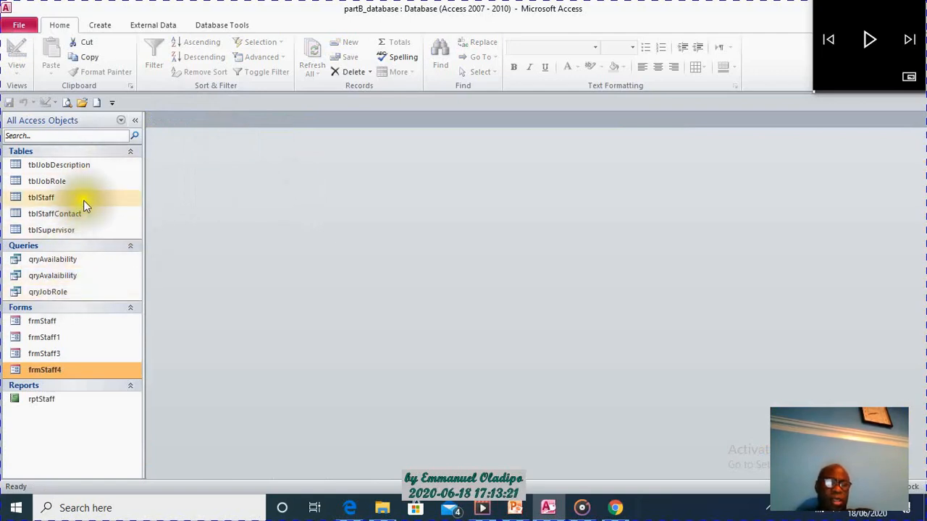
Start a form with the Form Wizard and add StaffID, StaffSurname, StaffForename and Availability from tblStaff.
left_click(115, 200)
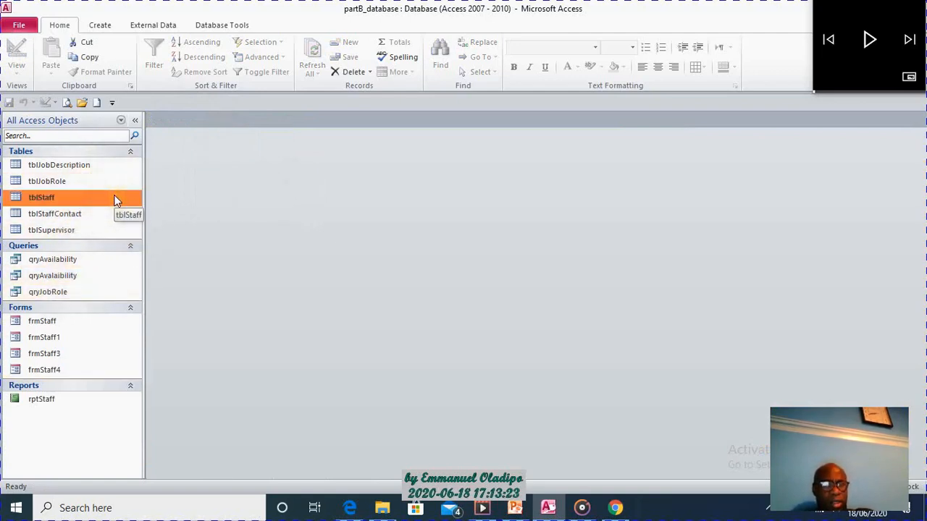
left_click(115, 201)
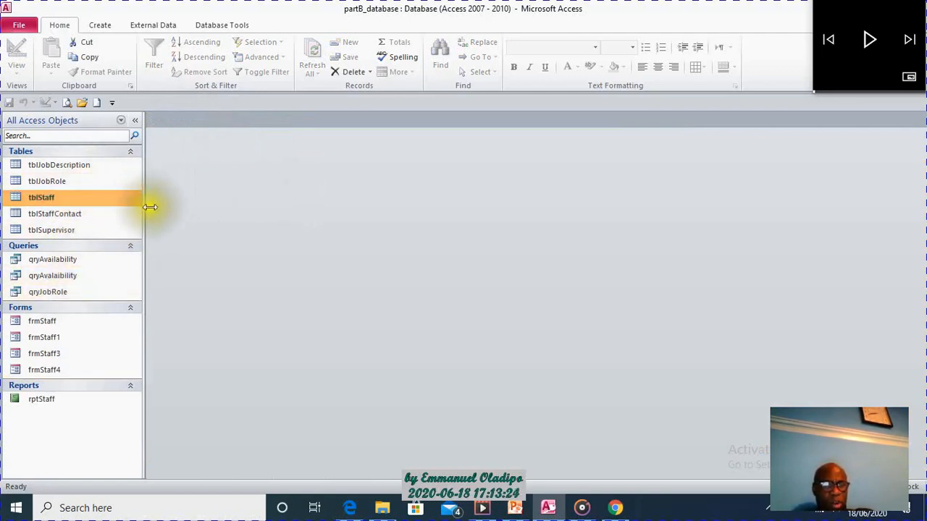
left_click(68, 183)
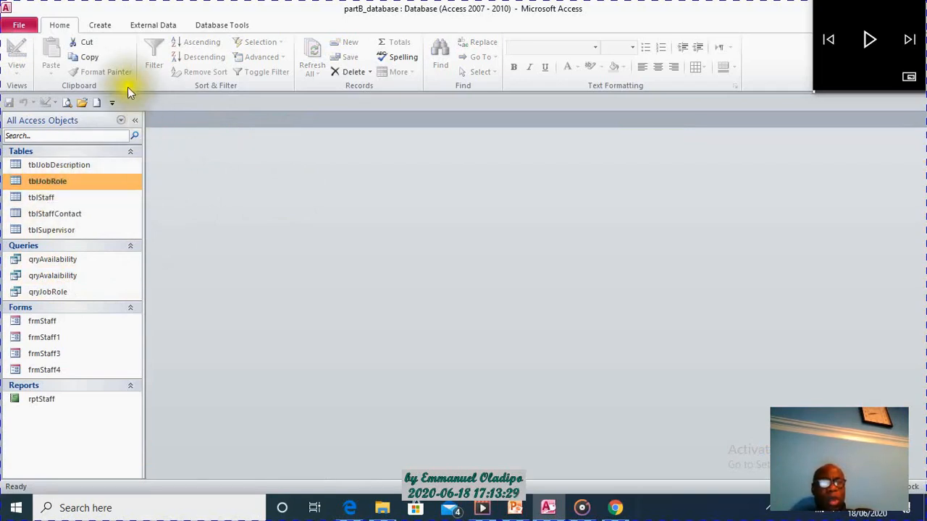
left_click(101, 26)
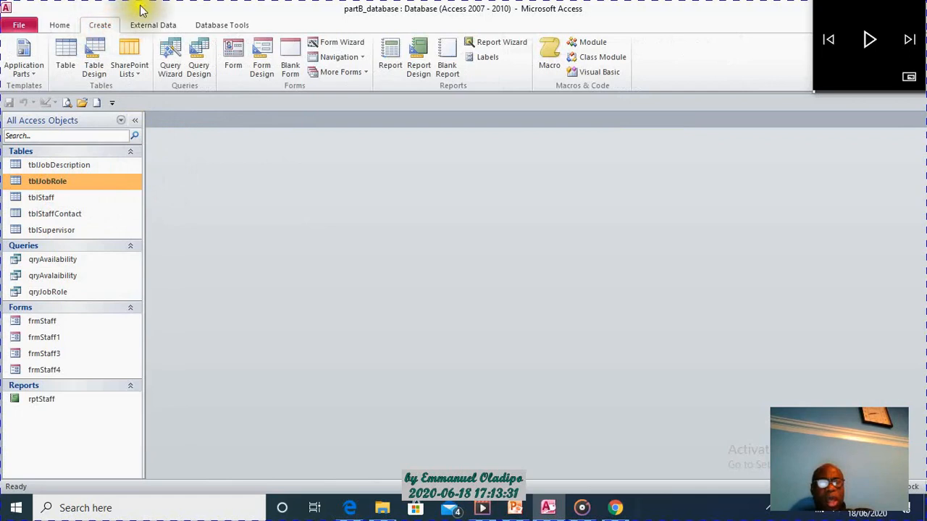
left_click(345, 42)
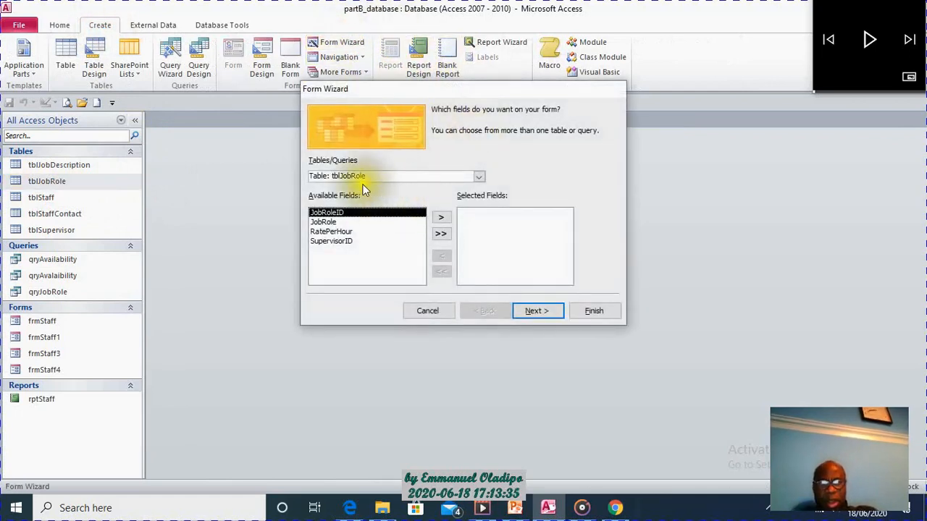
left_click(479, 178)
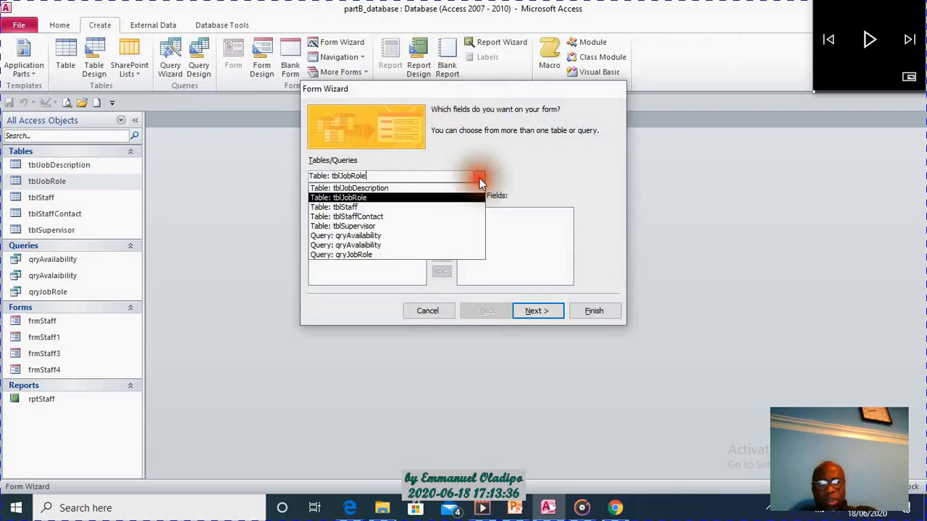
left_click(424, 203)
left_click(321, 213)
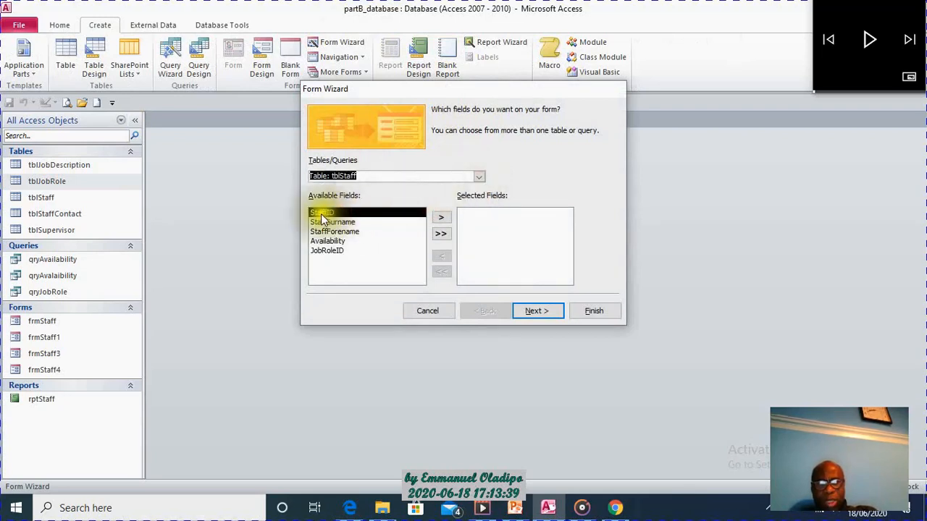
left_click(443, 217)
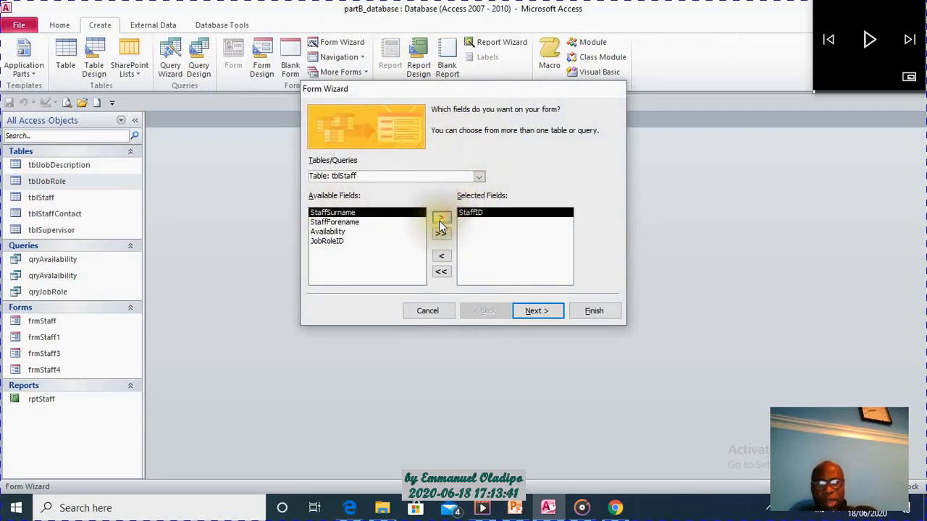
left_click(440, 219)
left_click(440, 218)
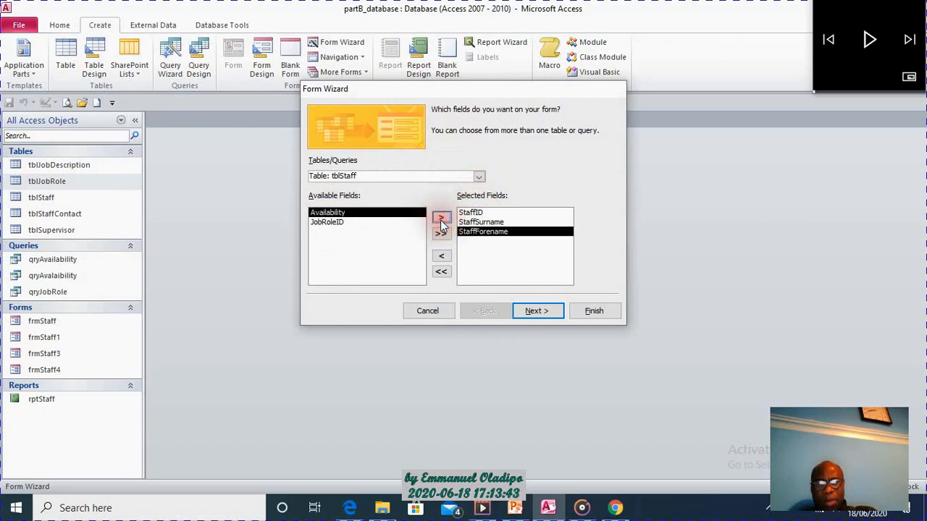
left_click(440, 218)
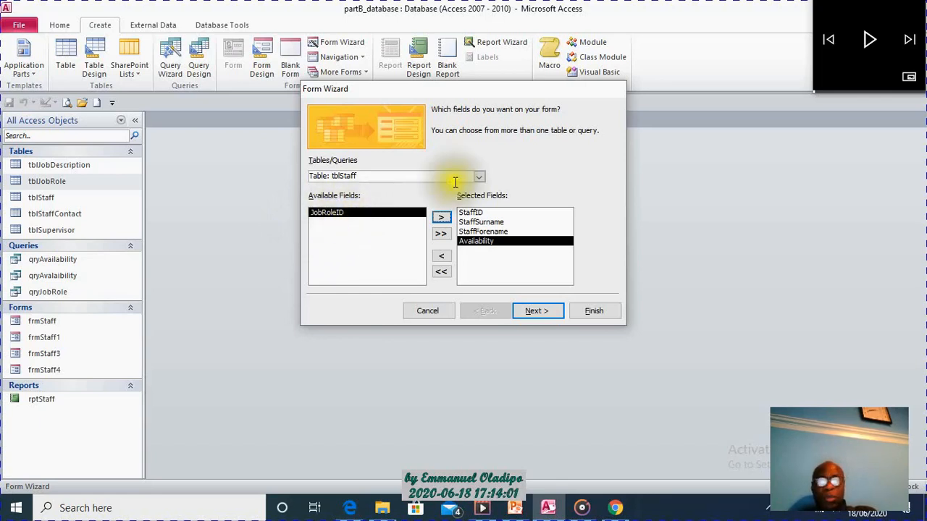
Add the JobRole field from tblJobRole to the form and accept the field selection.
left_click(479, 177)
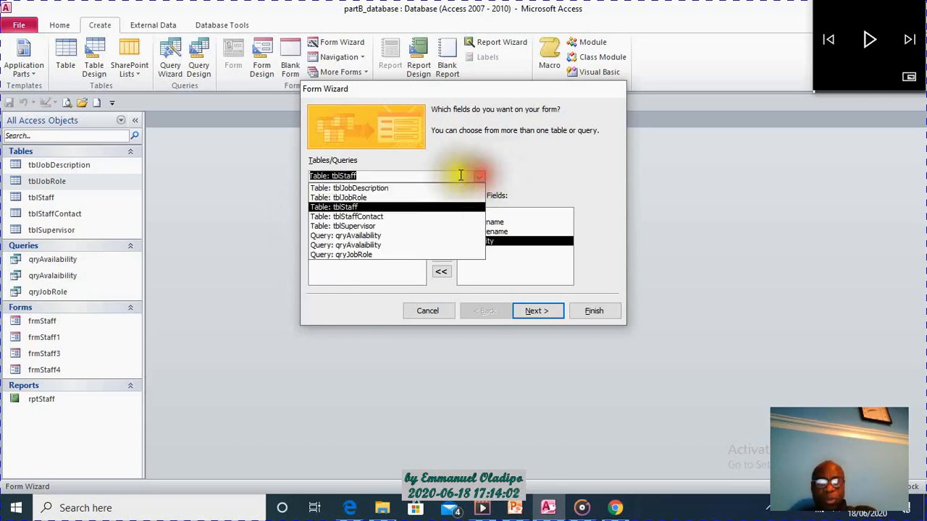
left_click(418, 198)
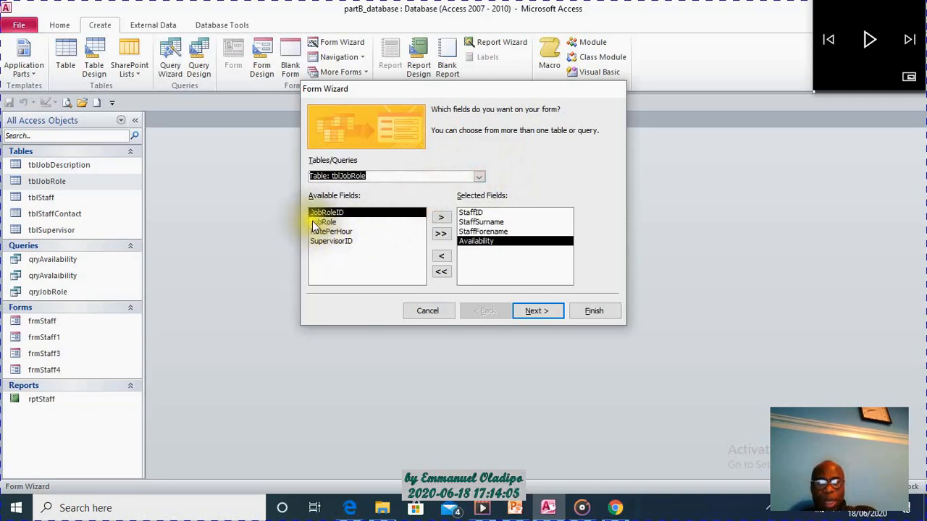
left_click(323, 221)
left_click(440, 217)
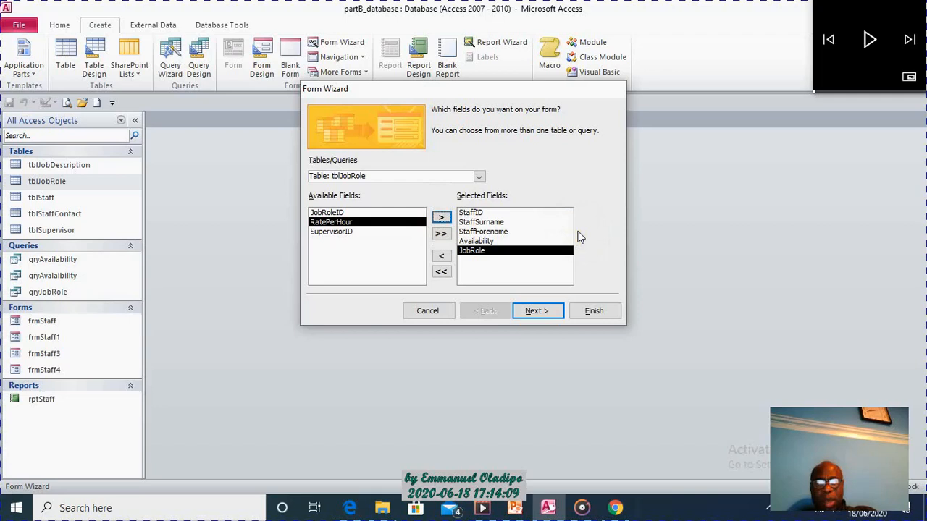
left_click(543, 310)
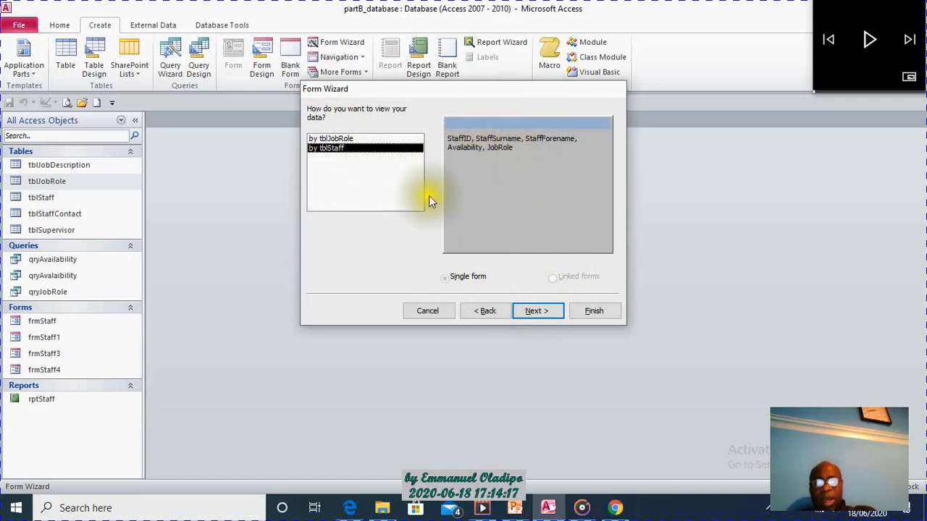
Compare the two data views, keep the data viewed by tblStaff, and give the form a Tabular layout.
left_click(328, 138)
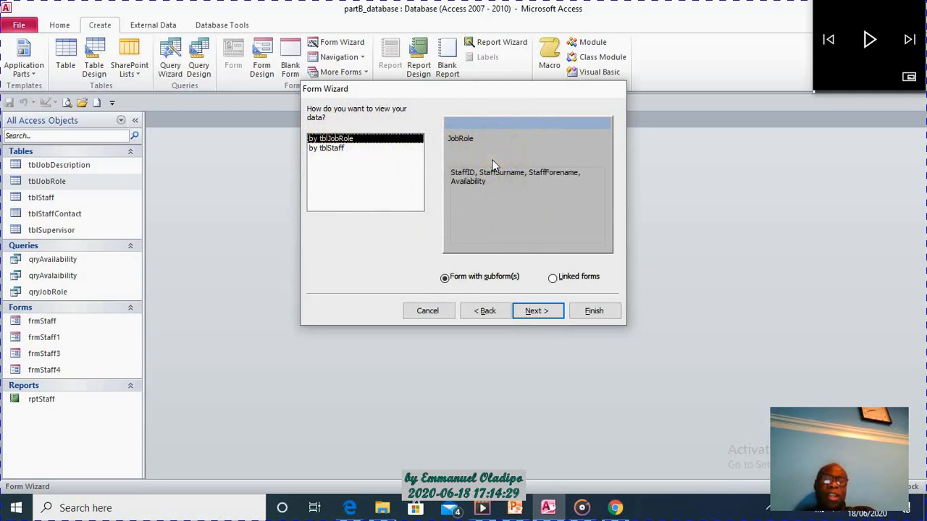
left_click(337, 149)
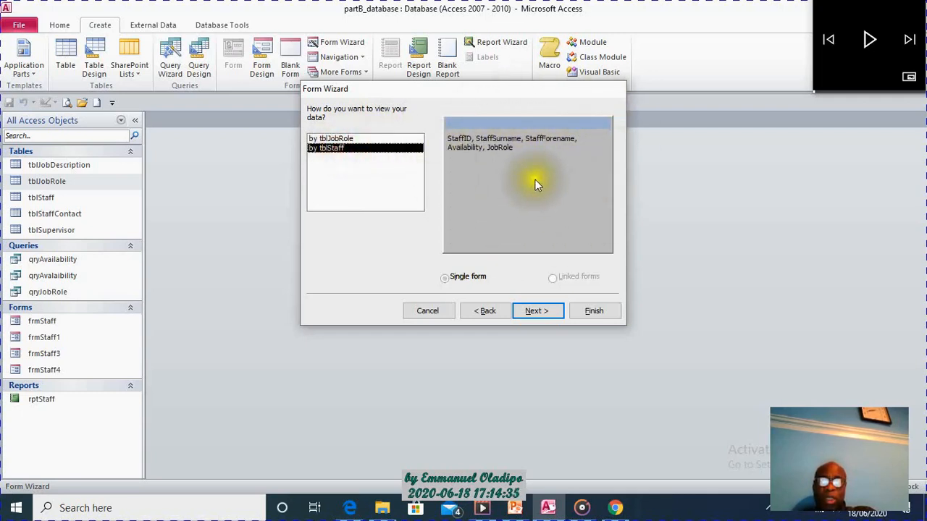
left_click(546, 315)
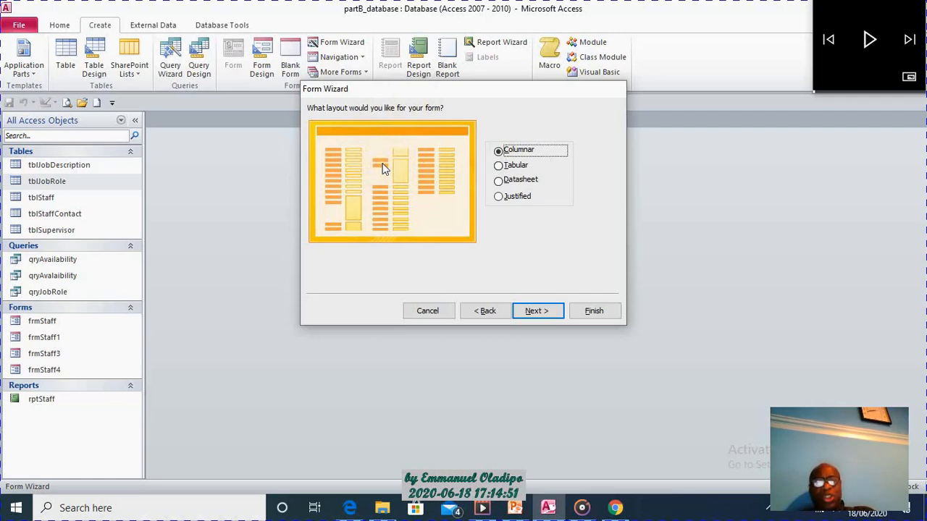
left_click(503, 167)
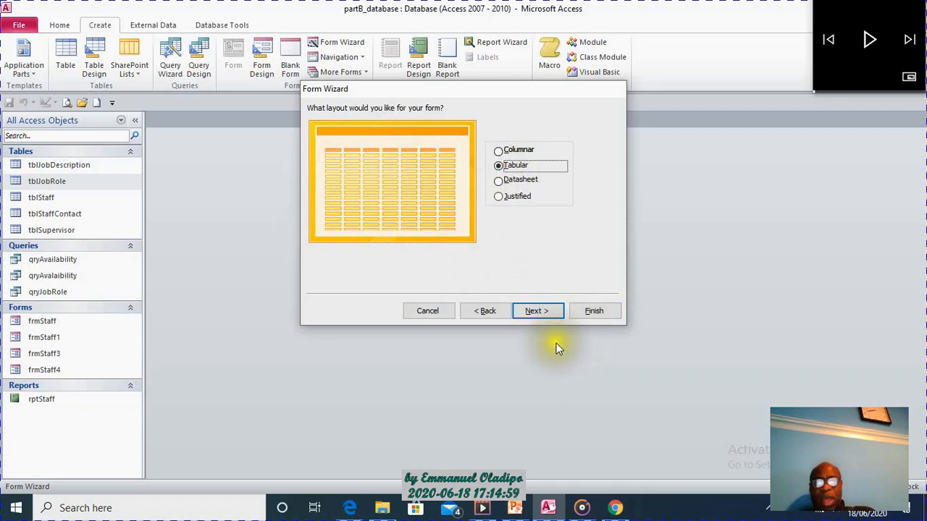
left_click(541, 310)
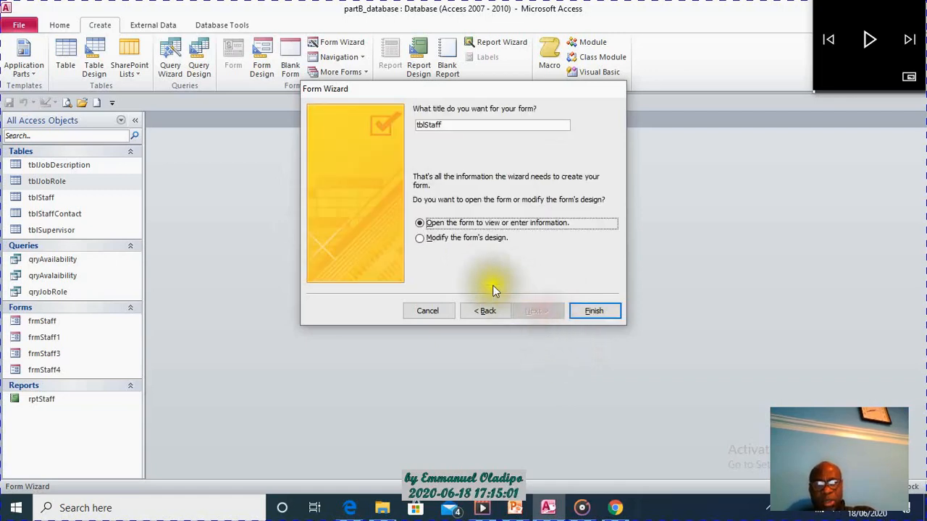
Title the form frmStaffAvailability and finish the wizard with the option to modify the form's design.
left_click(425, 125)
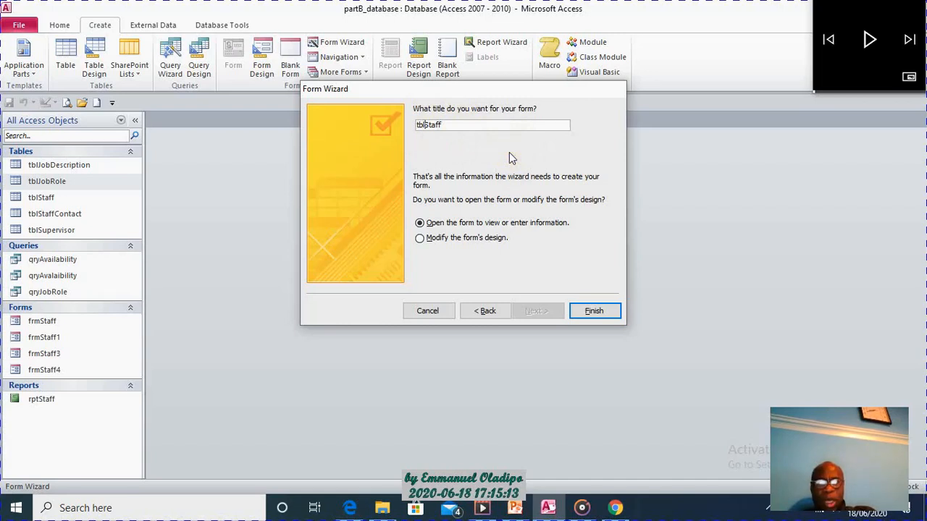
key("BackSpace")
key("BackSpace")
key("BackSpace")
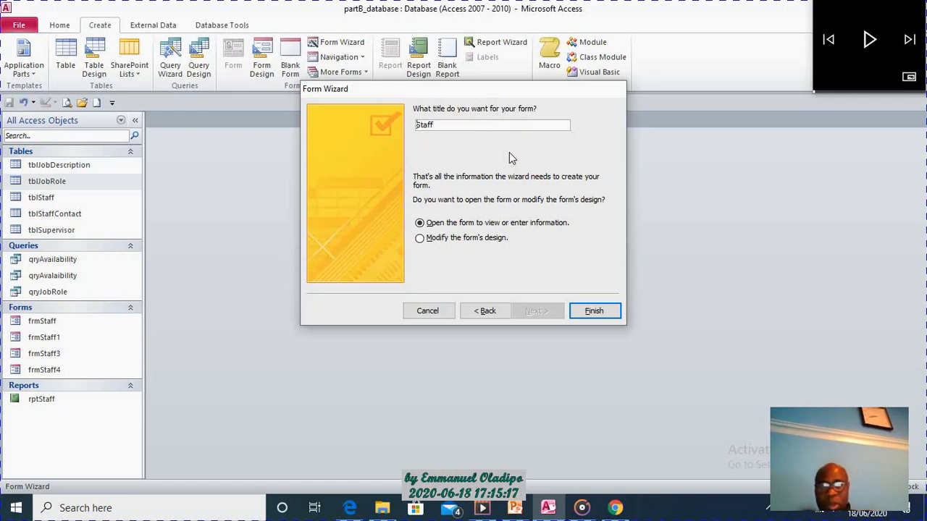
type("frm")
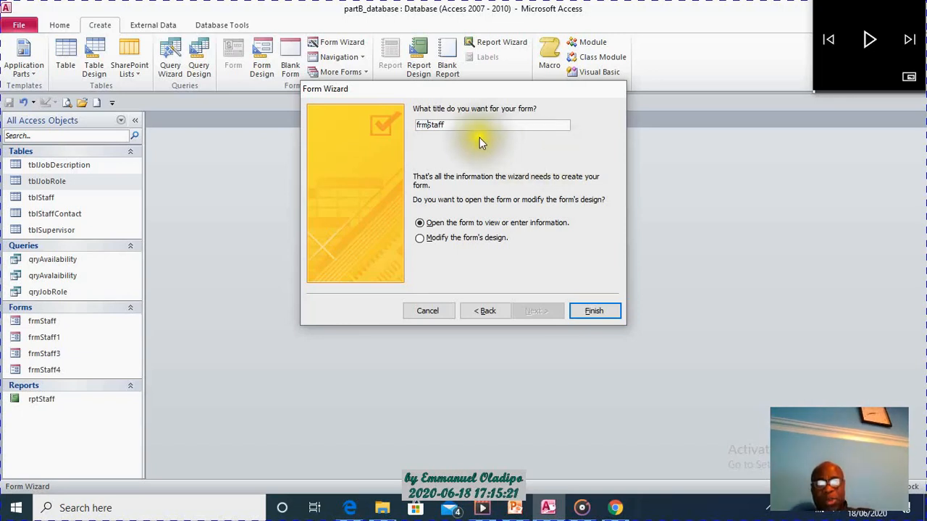
left_click(460, 125)
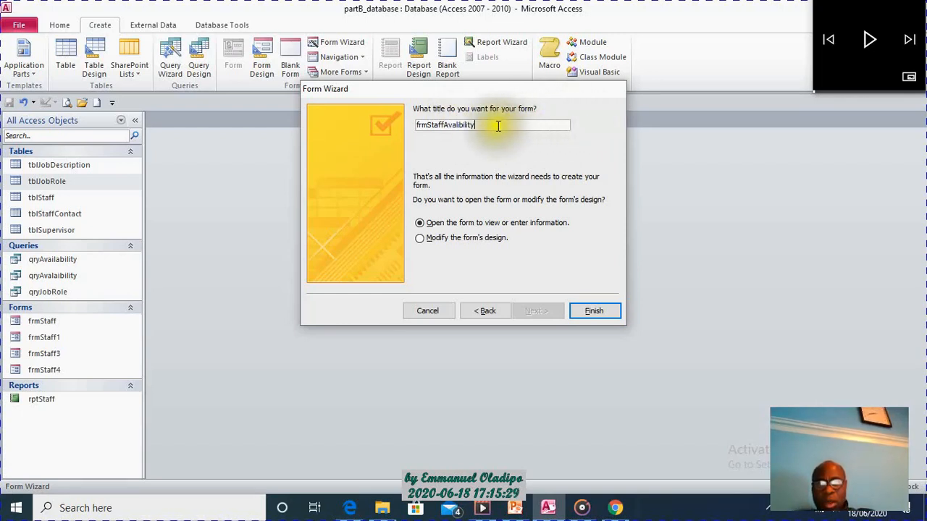
left_click(459, 125)
key("BackSpace")
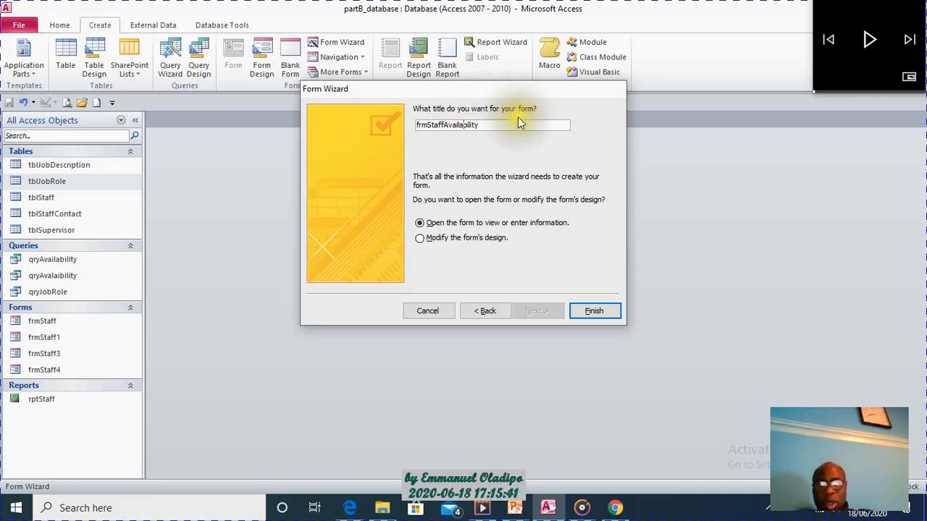
left_click(462, 126)
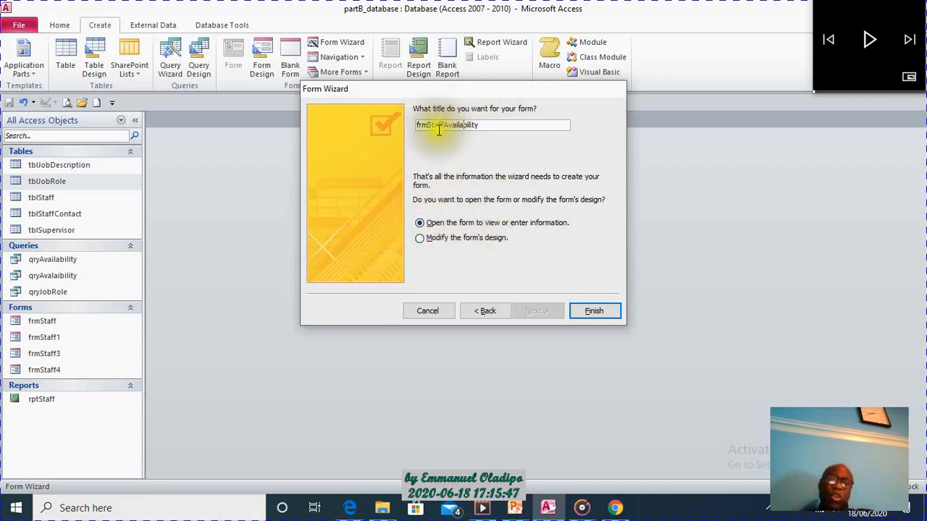
left_click(419, 241)
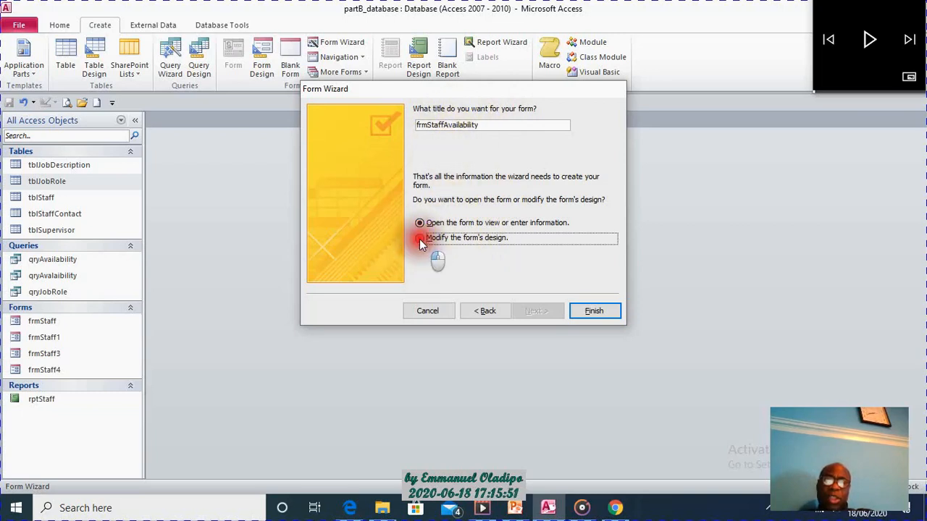
left_click(589, 312)
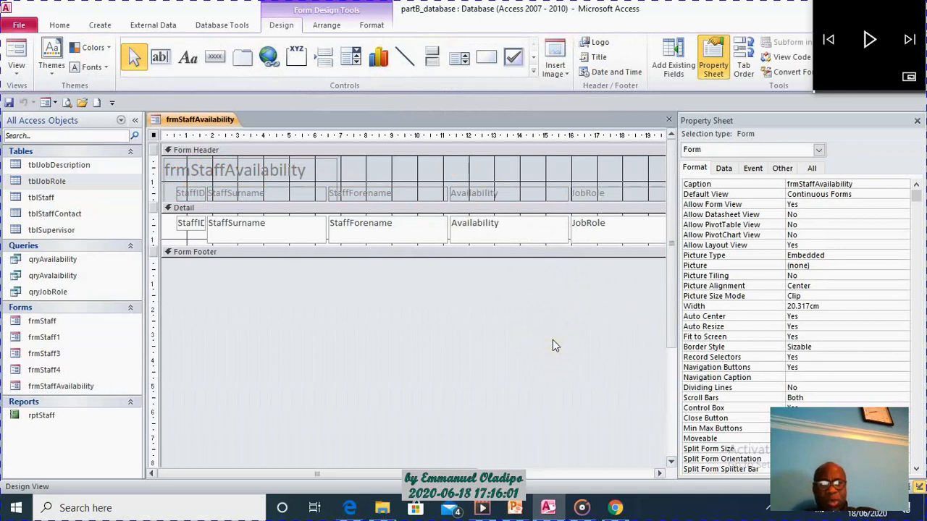
Enlarge the Form Header section downward to a height of about 5.6 cm.
left_click_drag(553, 340, 531, 282)
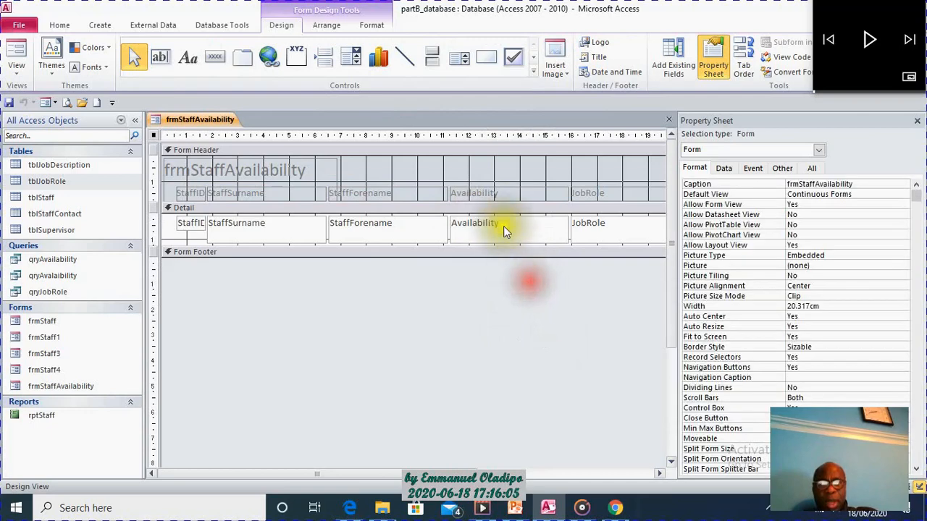
left_click_drag(490, 200, 477, 310)
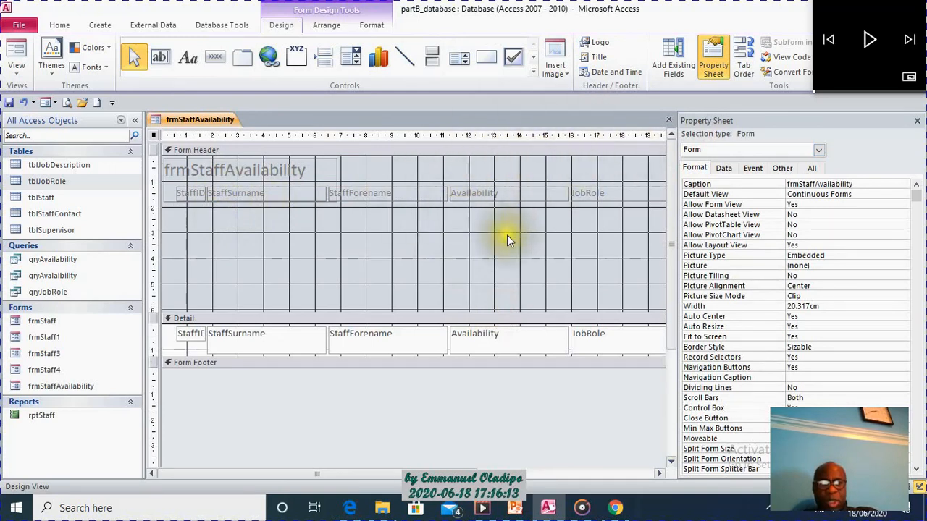
left_click(457, 311)
mouse_move(457, 310)
left_mouse_down()
mouse_move(456, 292)
mouse_move(472, 303)
left_mouse_up()
Widen the StaffID text box to about 1.5 cm and shorten the other four Detail text boxes to about 0.79 cm high.
left_click(187, 323)
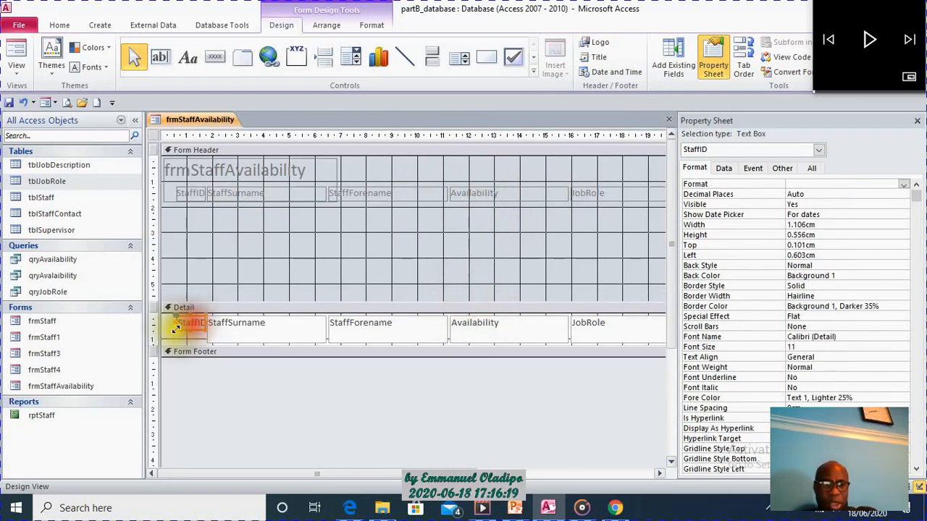
left_click_drag(172, 323, 163, 323)
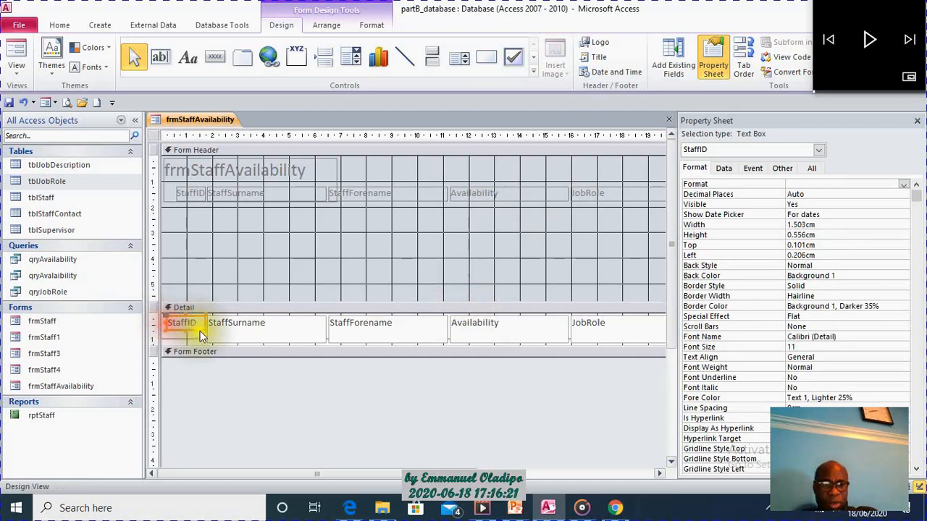
left_click(232, 337)
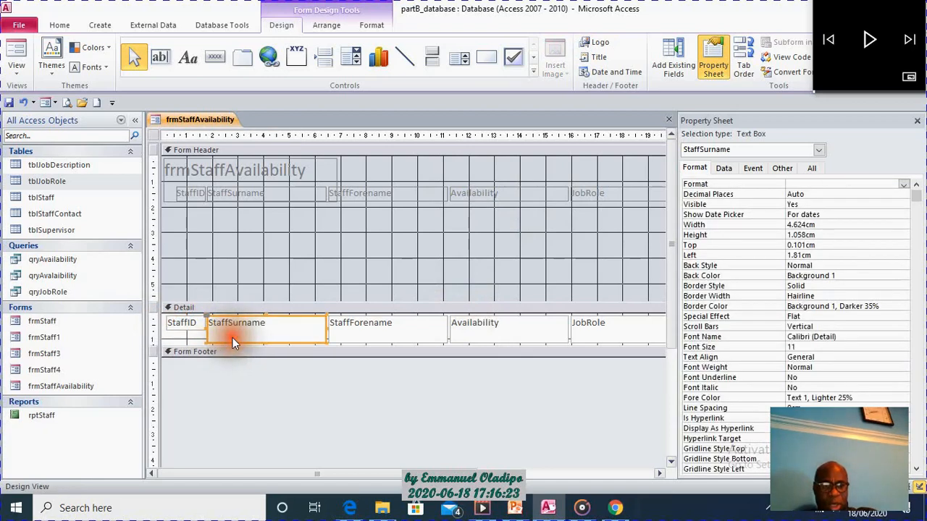
left_click(374, 329, "shift")
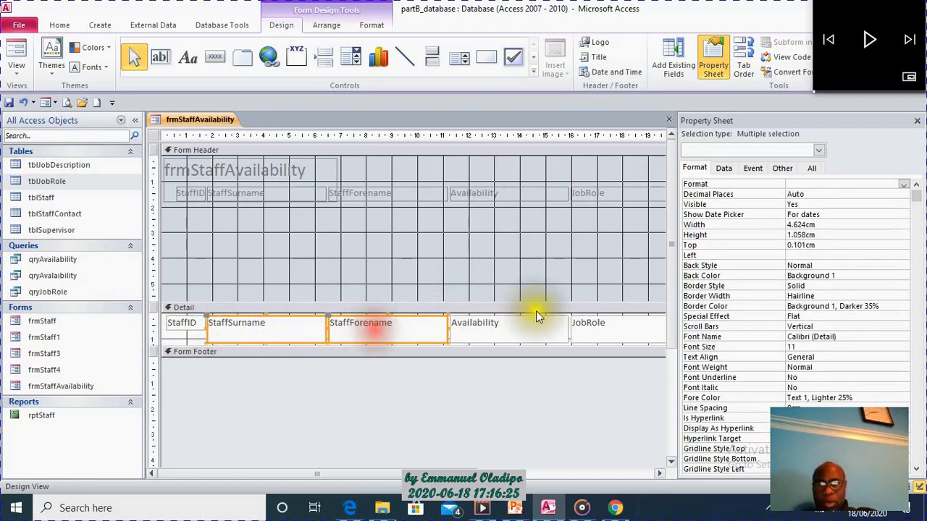
left_click(543, 317, "shift")
left_click(604, 325, "shift")
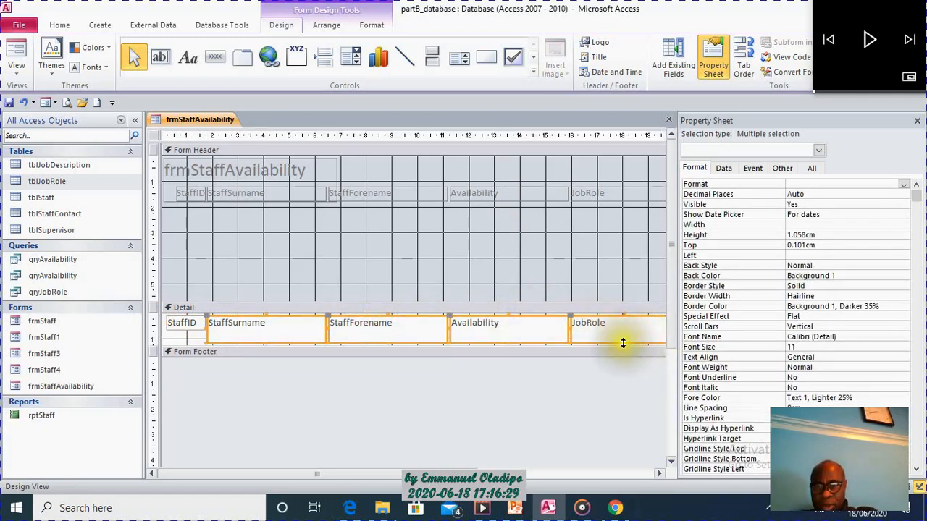
mouse_move(627, 345)
left_mouse_down()
mouse_move(618, 334)
mouse_move(643, 354)
mouse_move(627, 337)
left_mouse_up()
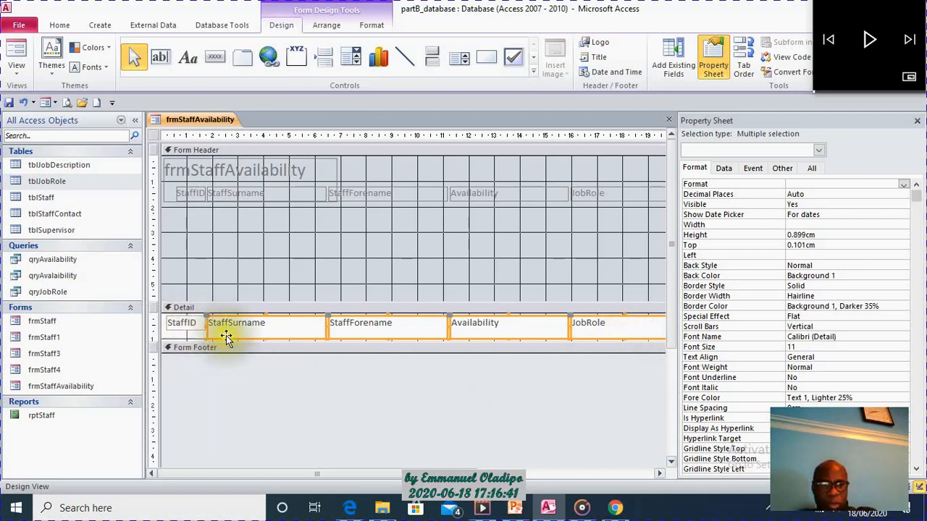
left_click(265, 336)
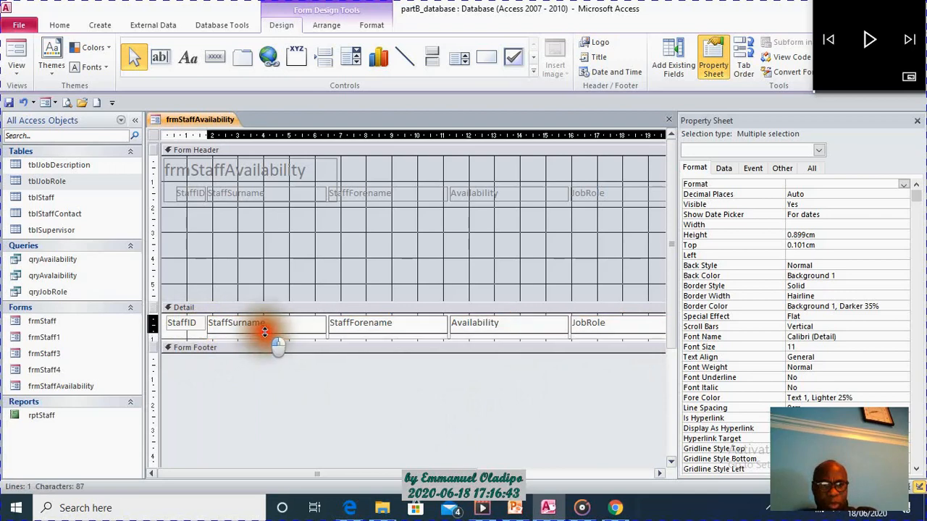
left_click_drag(265, 336, 265, 333)
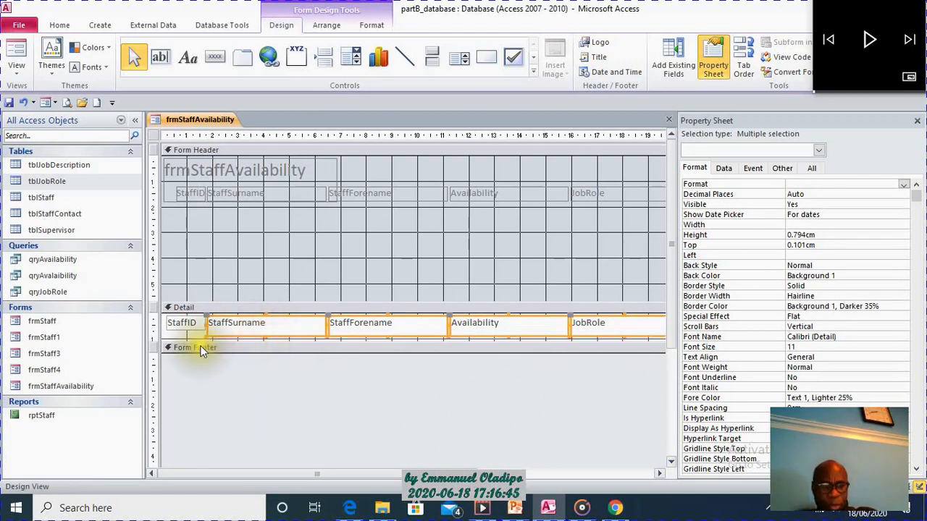
Make the StaffID text box about 0.79 cm high and reduce the Detail section to fit closely below the boxes.
left_click(187, 327, "shift")
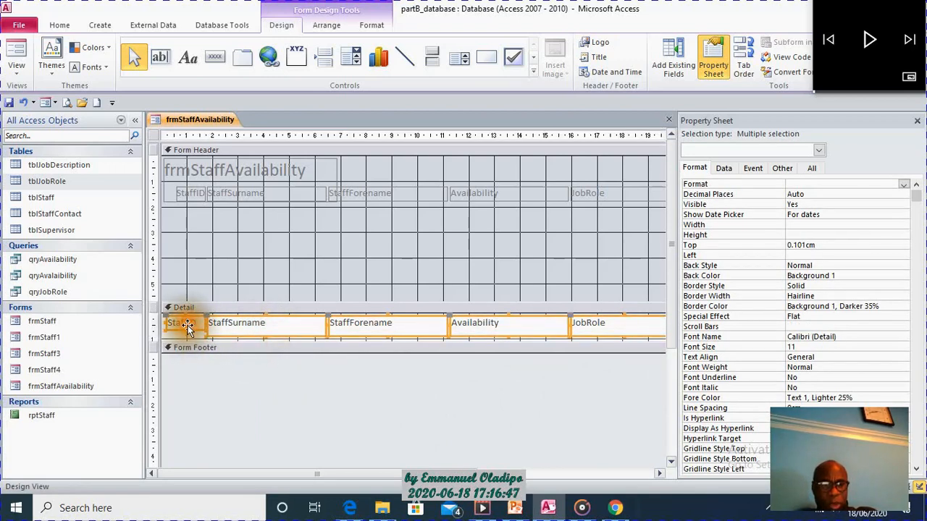
left_click_drag(187, 329, 187, 329)
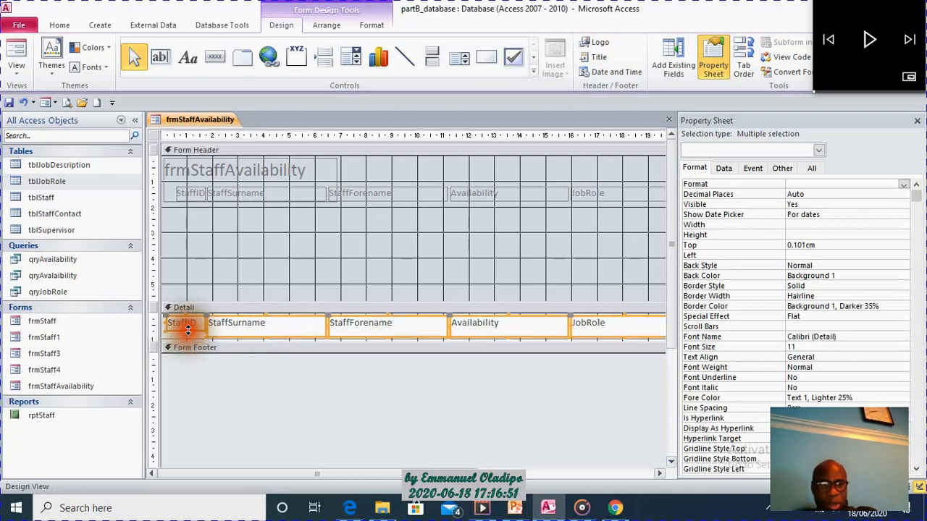
left_click(193, 336)
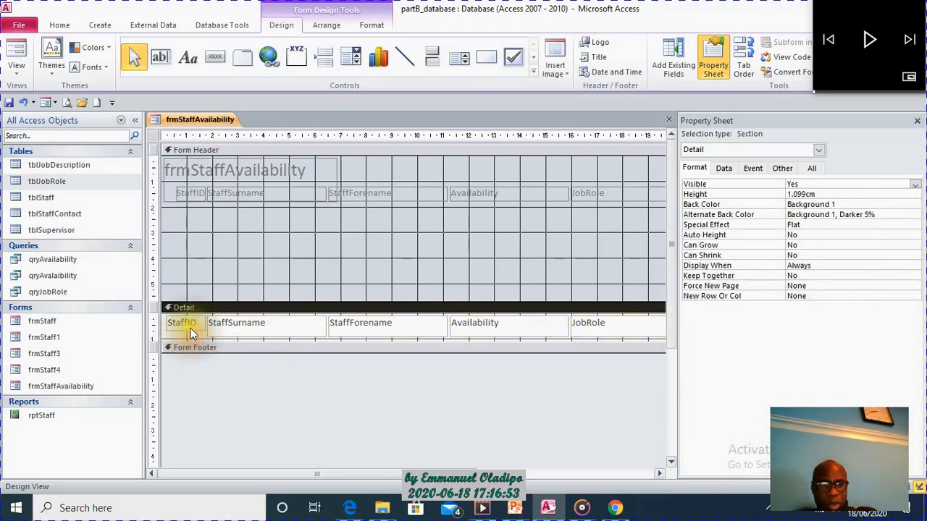
left_click(192, 330)
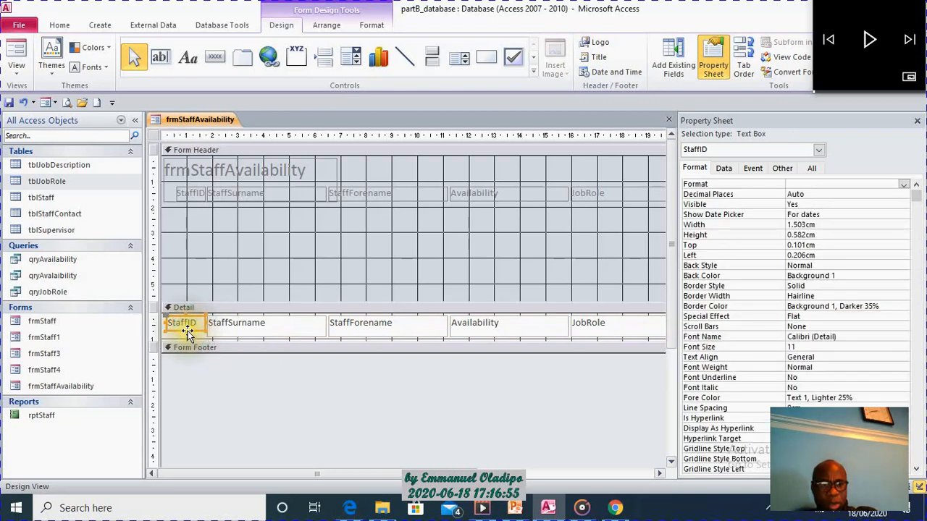
left_click_drag(186, 329, 187, 335)
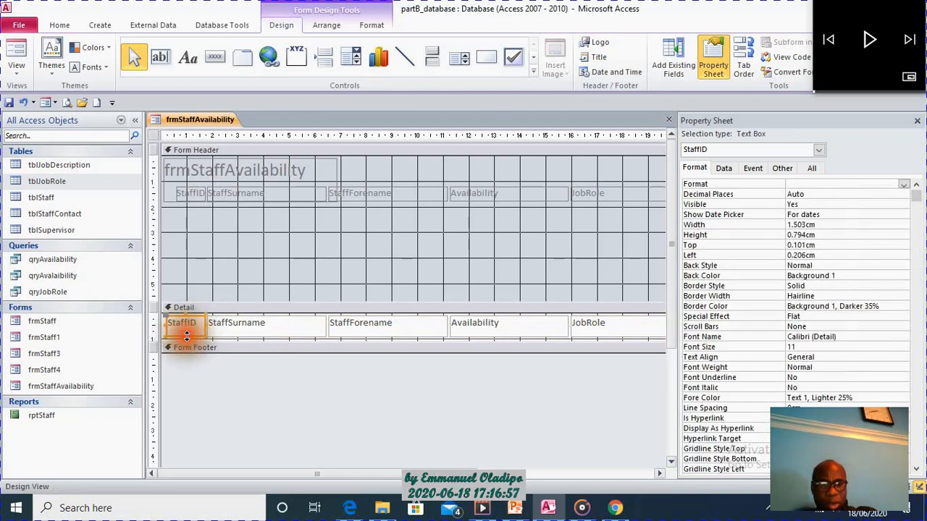
left_click(435, 334)
left_click_drag(436, 335, 434, 331)
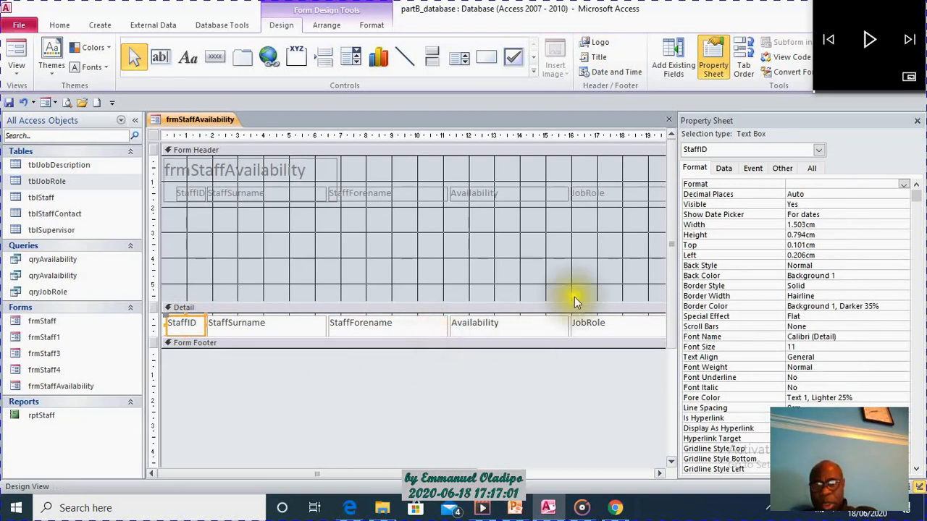
Move the StaffSurname, StaffForename, Availability and JobRole text boxes to the Detail section's upper edge and tighten the section's height.
left_click_drag(306, 326, 352, 321)
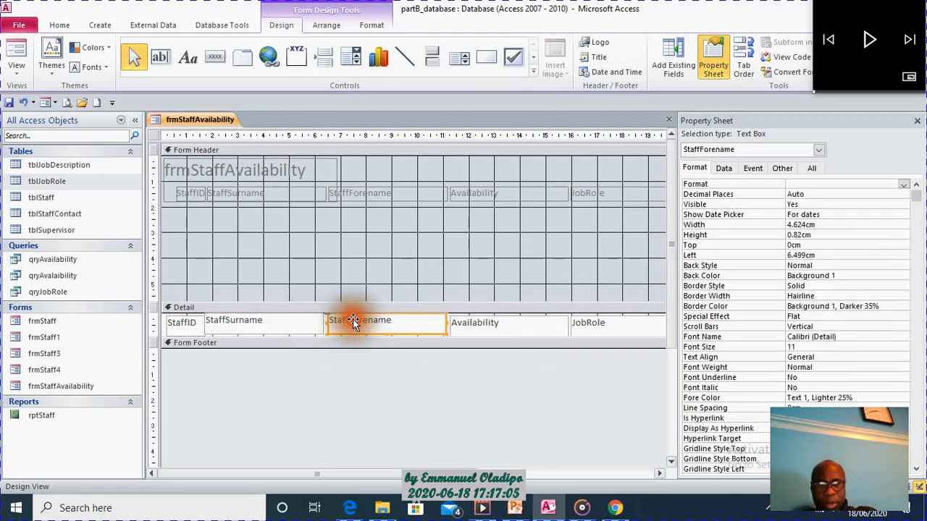
left_click_drag(472, 323, 472, 321)
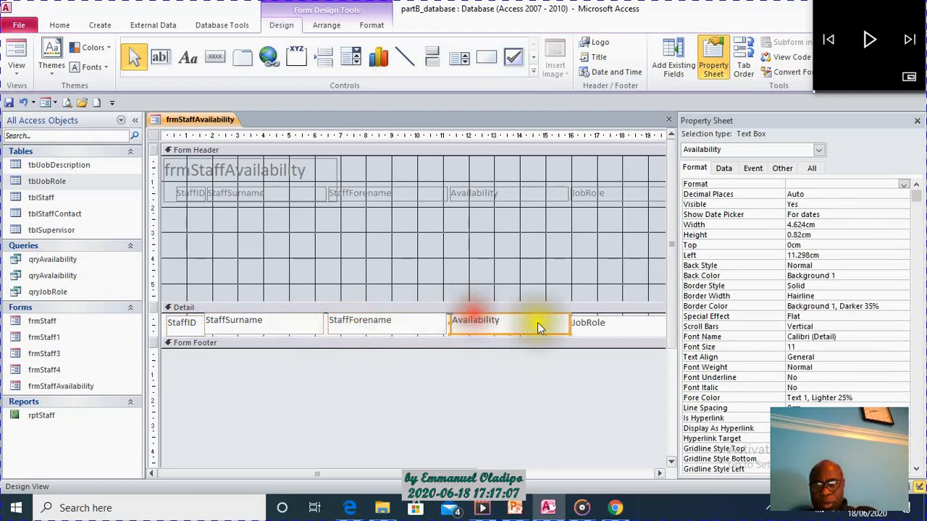
left_click_drag(660, 326, 644, 320)
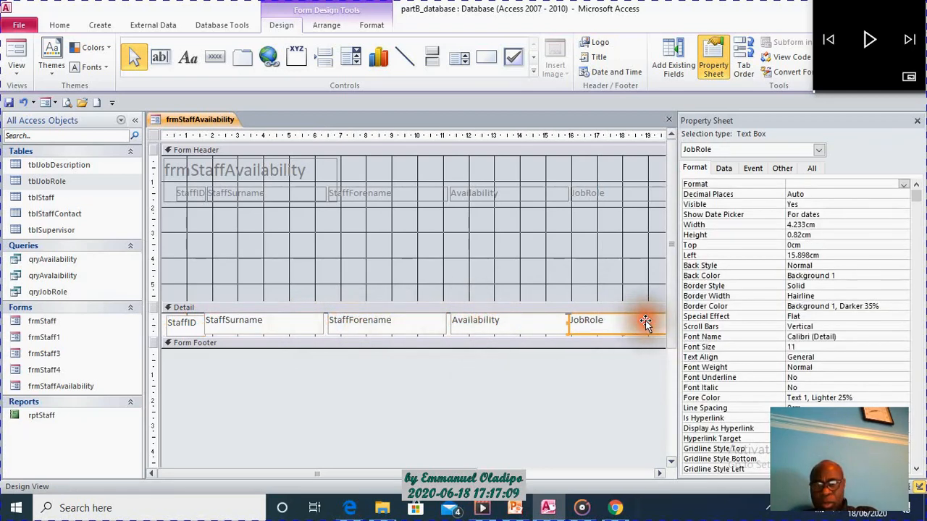
left_click_drag(625, 338, 621, 332)
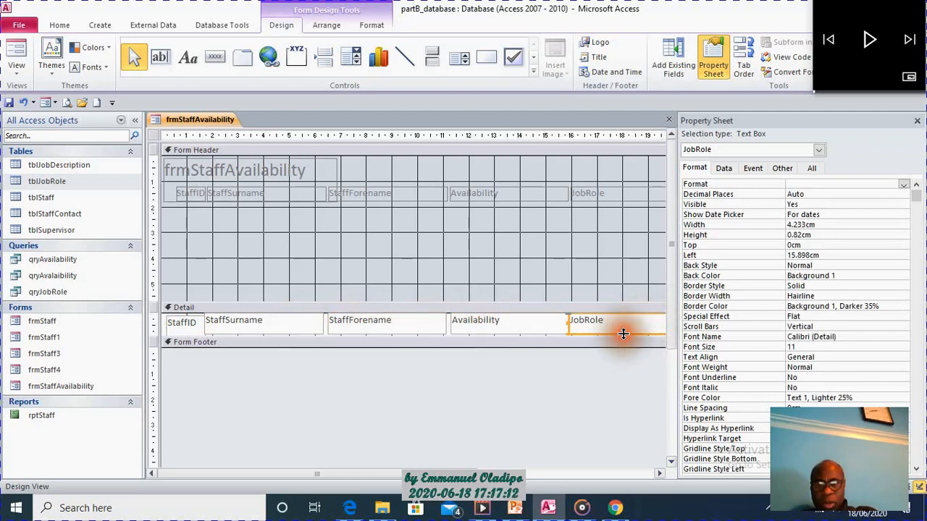
Give all five text boxes in the Detail section a green border colour, #22B14C.
left_click(538, 327, "shift")
left_click(393, 319, "shift")
left_click(275, 329, "shift")
left_click(183, 328, "shift")
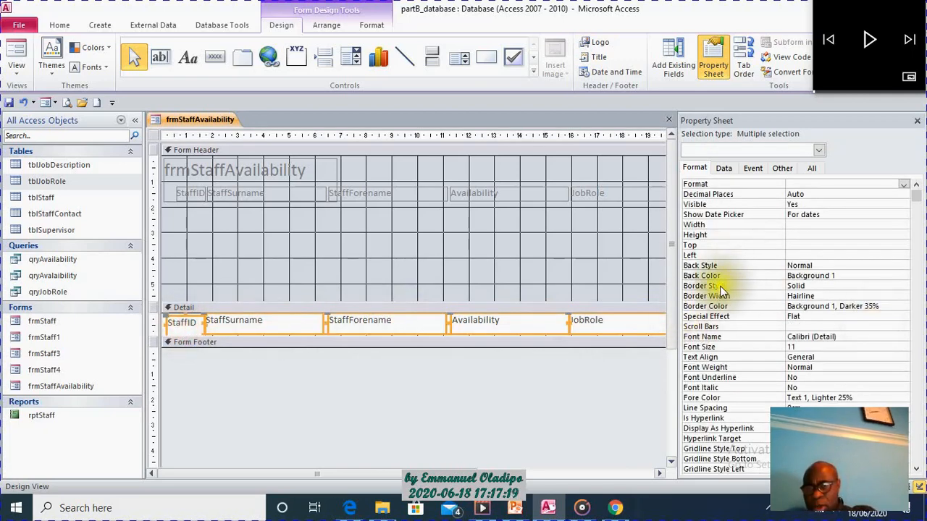
left_click(904, 307)
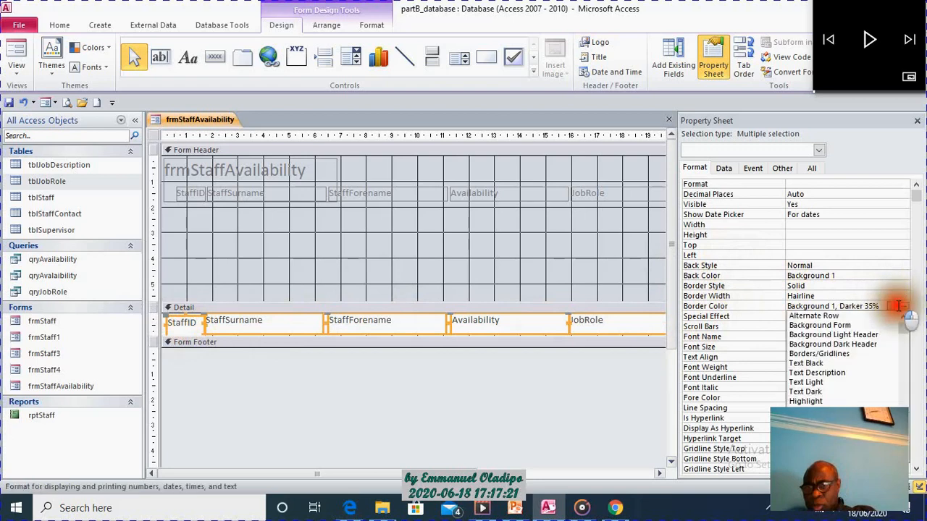
left_click(905, 306)
left_click(905, 307)
left_click(903, 307)
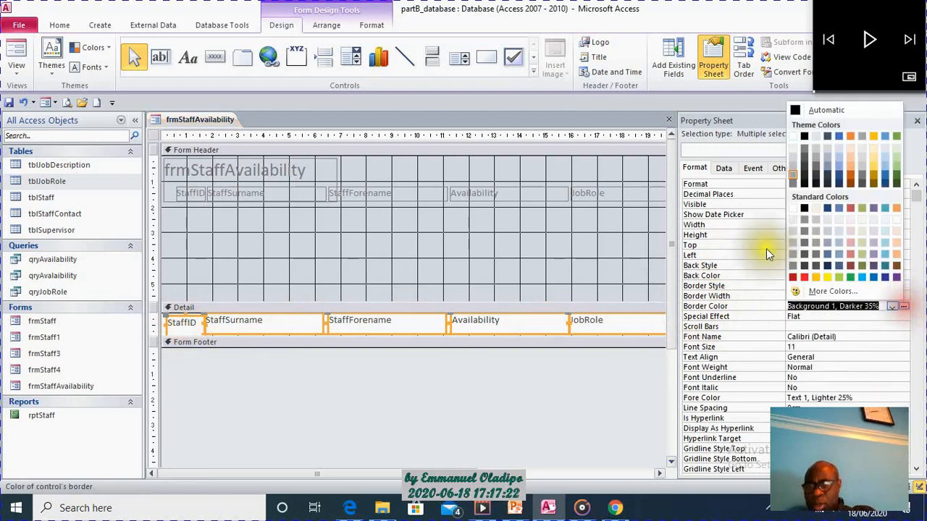
left_click(849, 277)
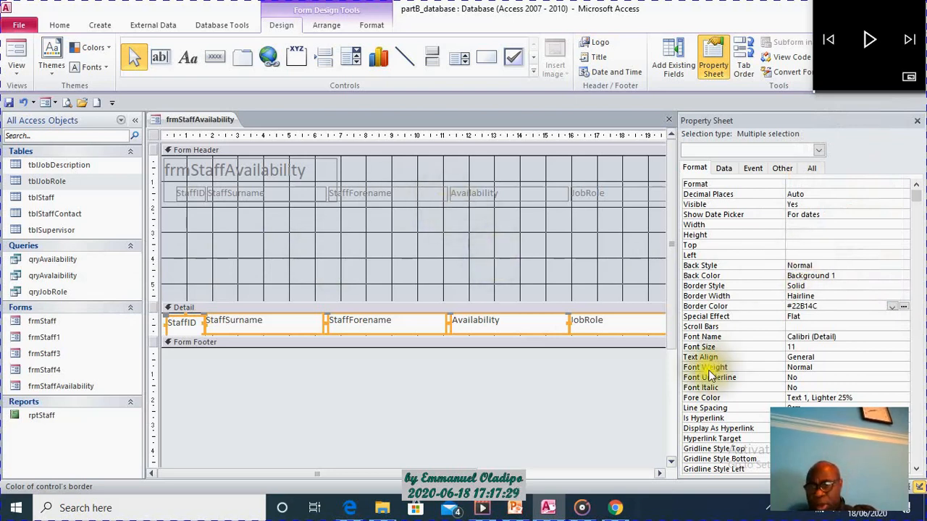
Set the font size of the five Detail text boxes to 12 and deselect them.
left_click(868, 347)
left_click(897, 347)
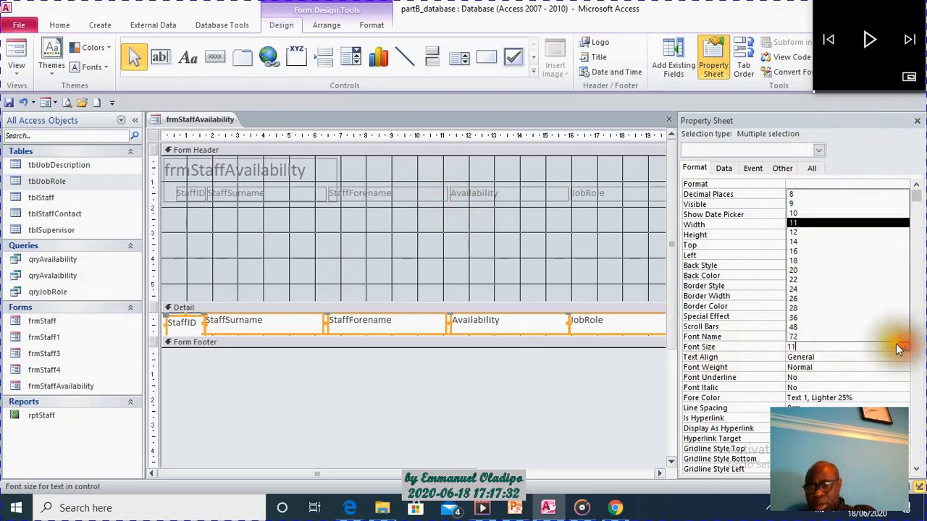
left_click(847, 231)
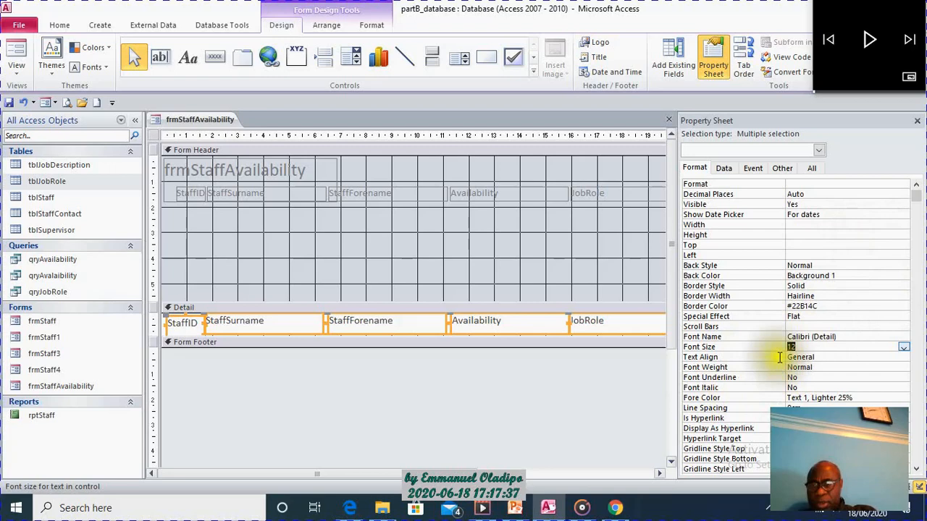
left_click(319, 236)
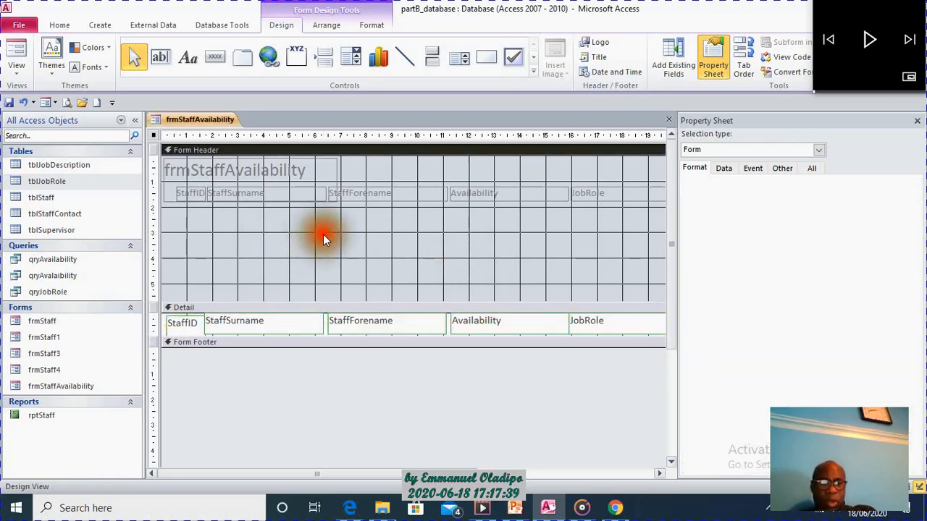
left_click(314, 168)
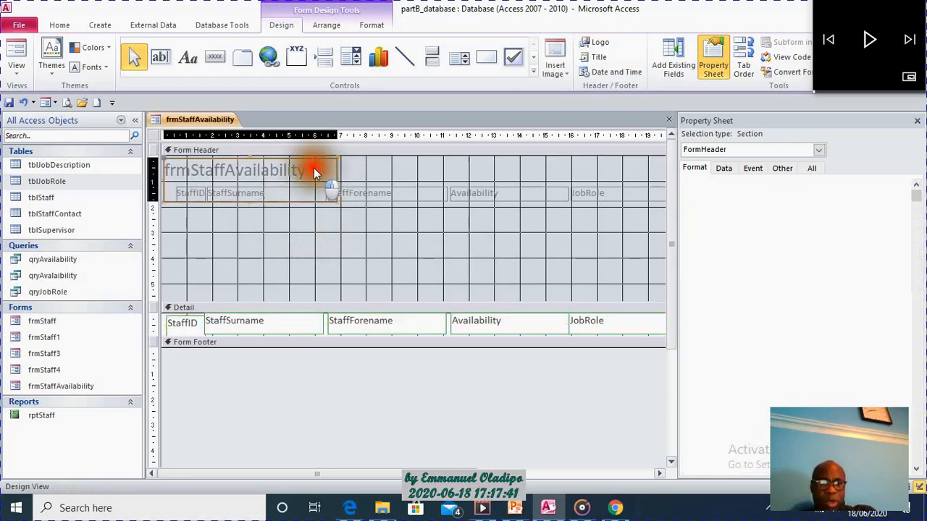
left_click(243, 199)
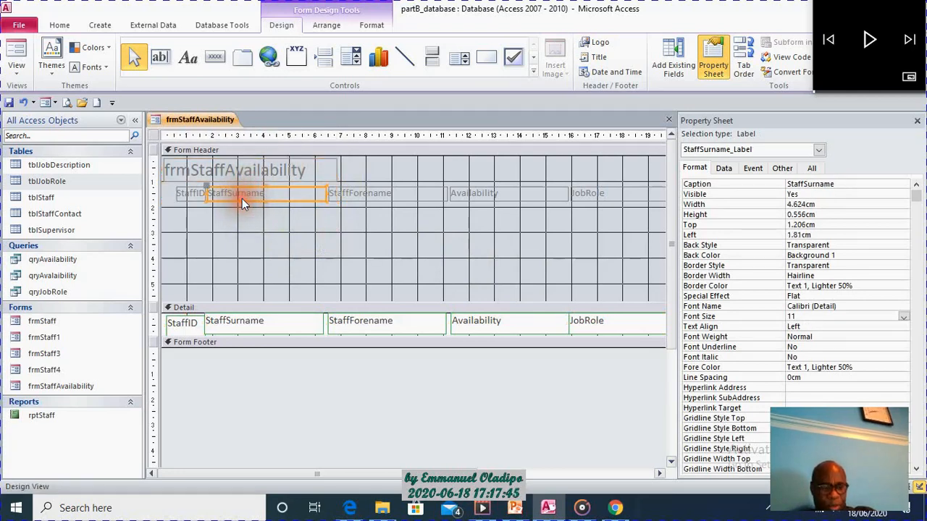
left_click(187, 199, "shift")
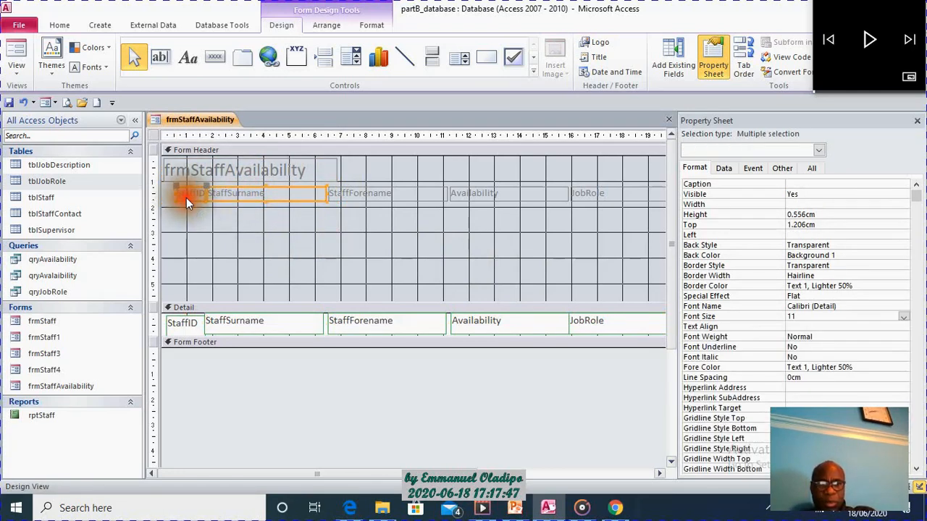
left_click(369, 193, "shift")
left_click(522, 186, "shift")
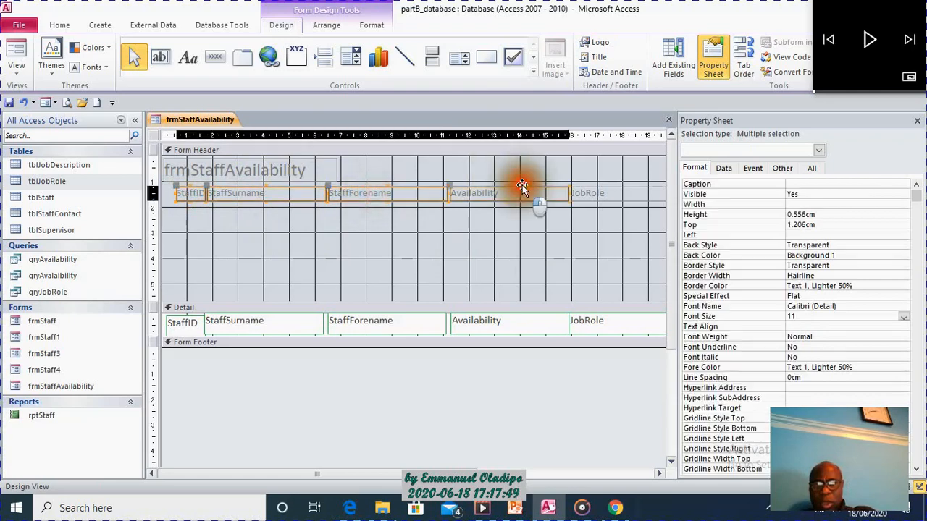
left_click(594, 193, "shift")
Move all five column heading labels together to the lower edge of the Form Header, about 5 cm from its top.
left_click(595, 195)
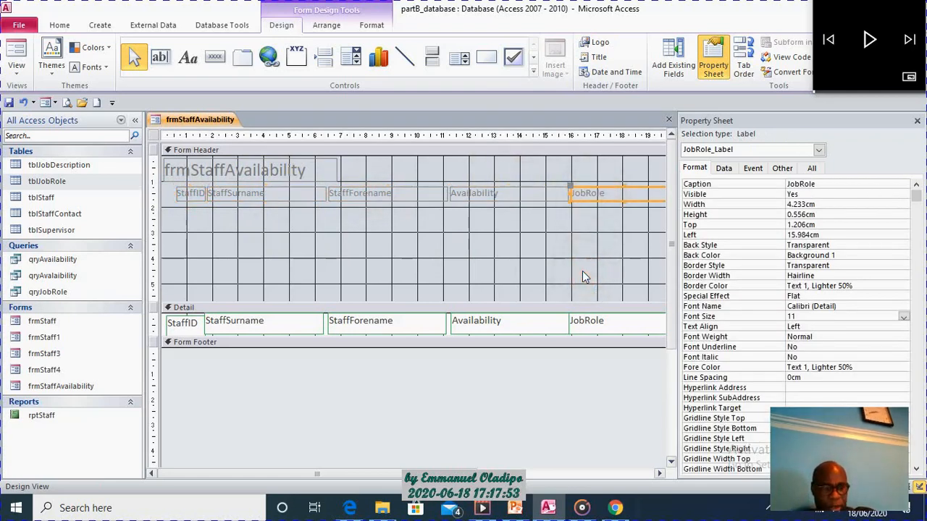
left_click(527, 190, "shift")
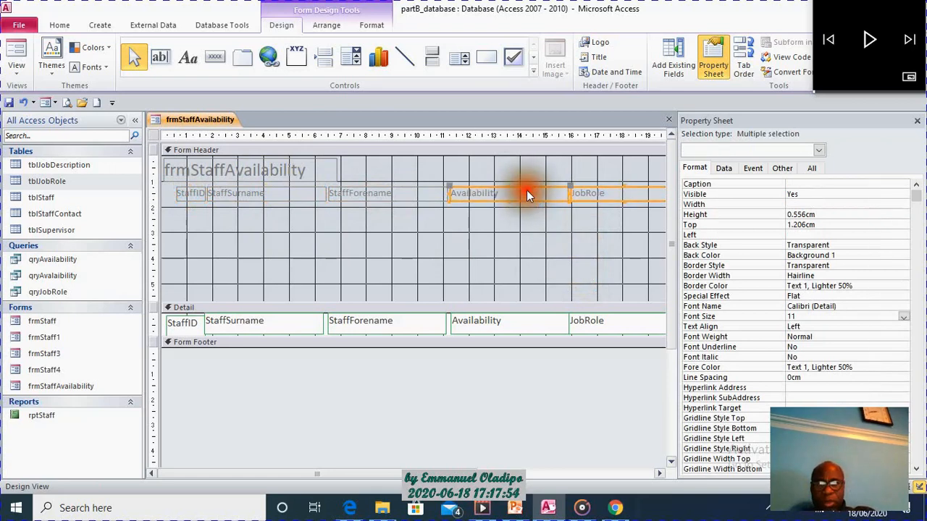
left_click(423, 192, "shift")
left_click(296, 191, "shift")
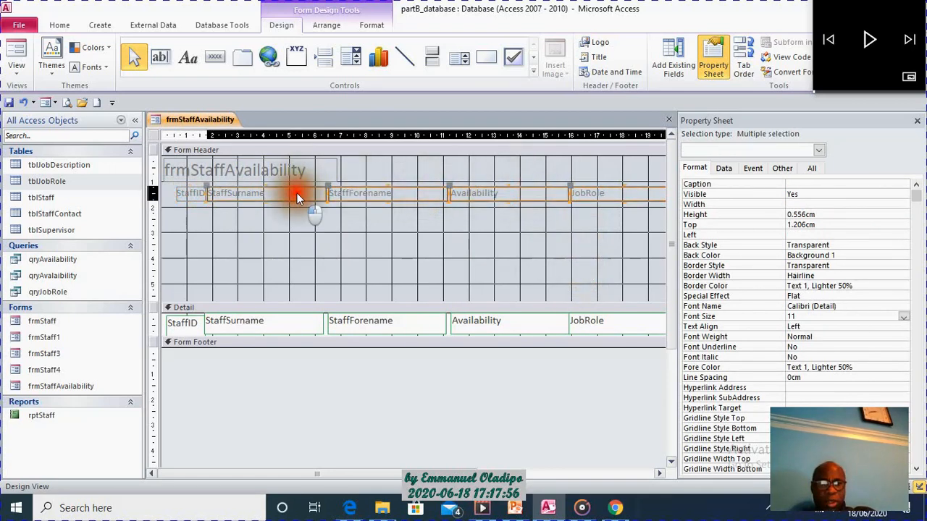
left_click(194, 199, "shift")
left_click_drag(384, 197, 375, 292)
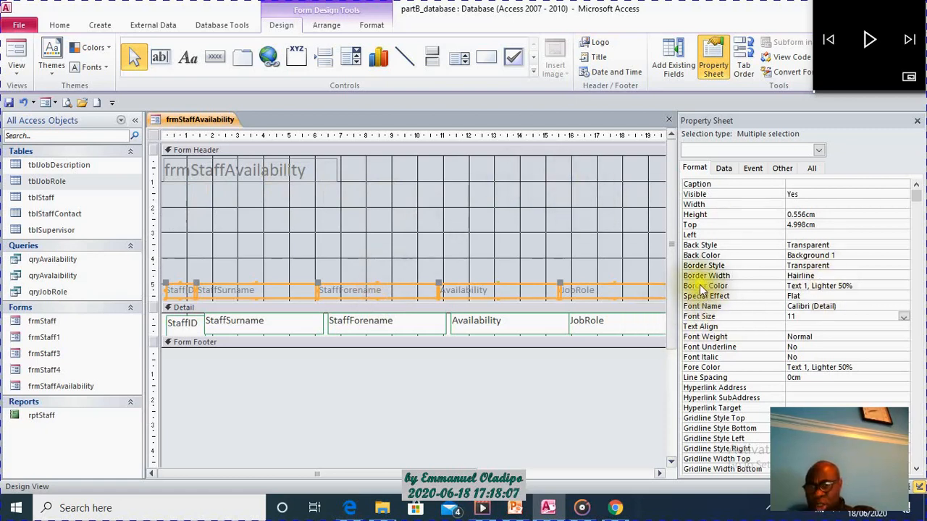
Give the five column heading labels a green border colour, #22B14C, and a font size of 12.
left_click(882, 289)
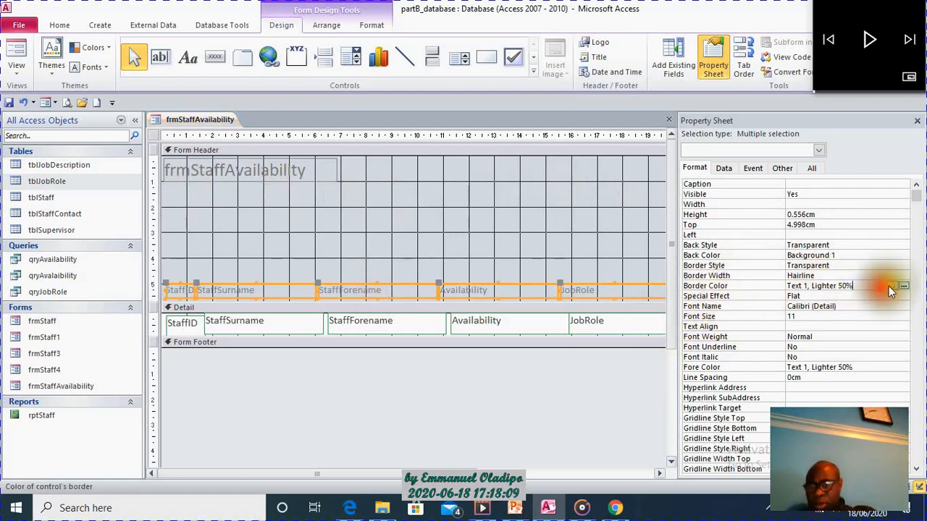
left_click(891, 286)
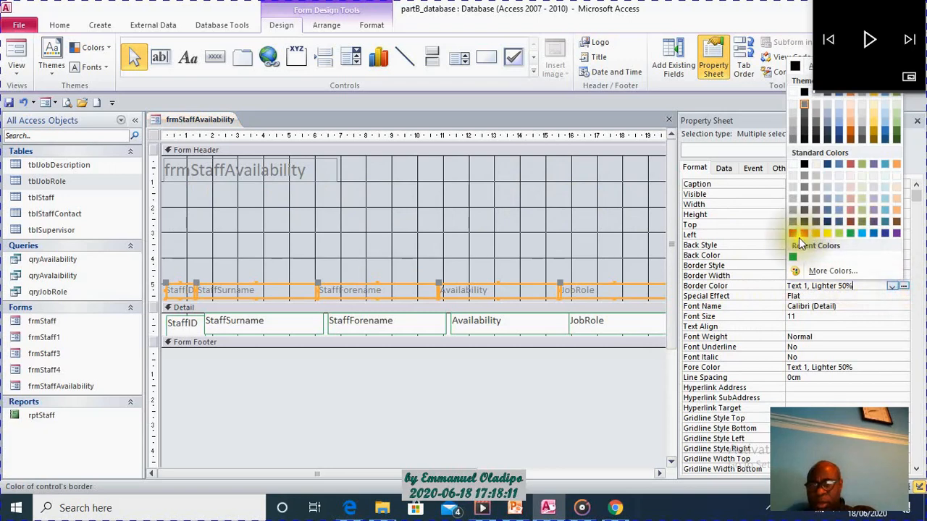
left_click(851, 233)
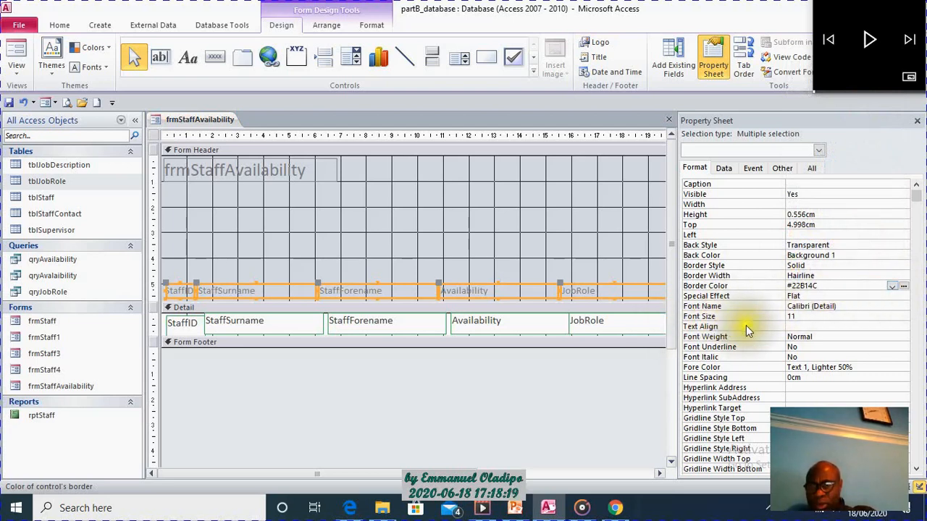
left_click(869, 318)
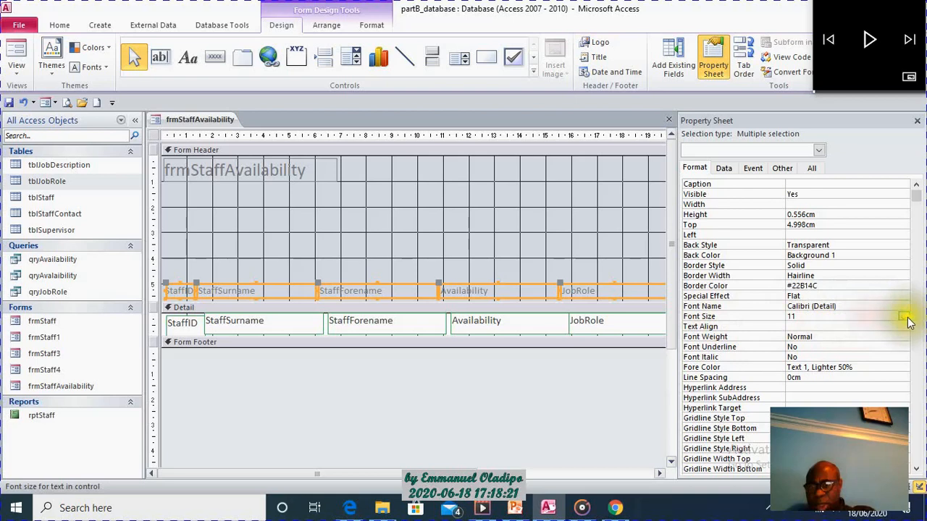
left_click(905, 318)
left_click(849, 360)
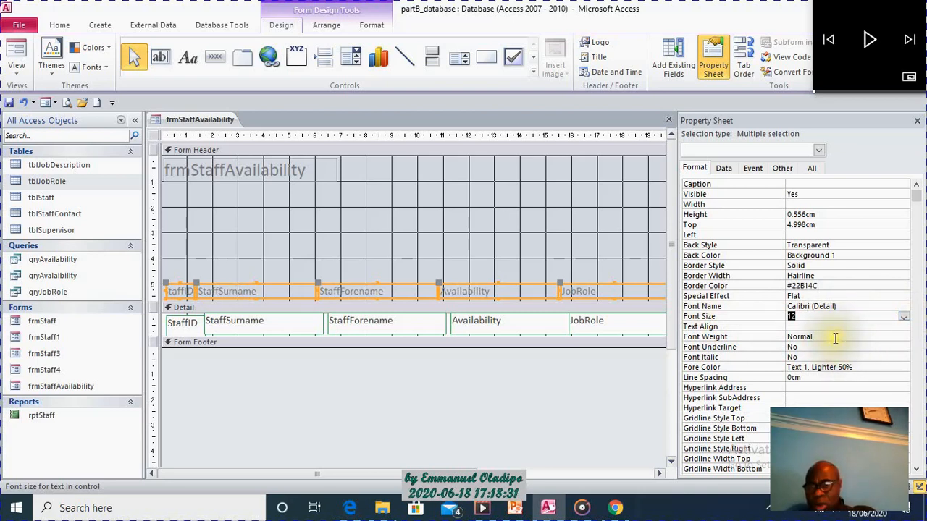
Set the heading labels' background colour to Accent 4, Lighter 60% and their text colour to dark purple, #604C78.
left_click(904, 257)
left_click(904, 257)
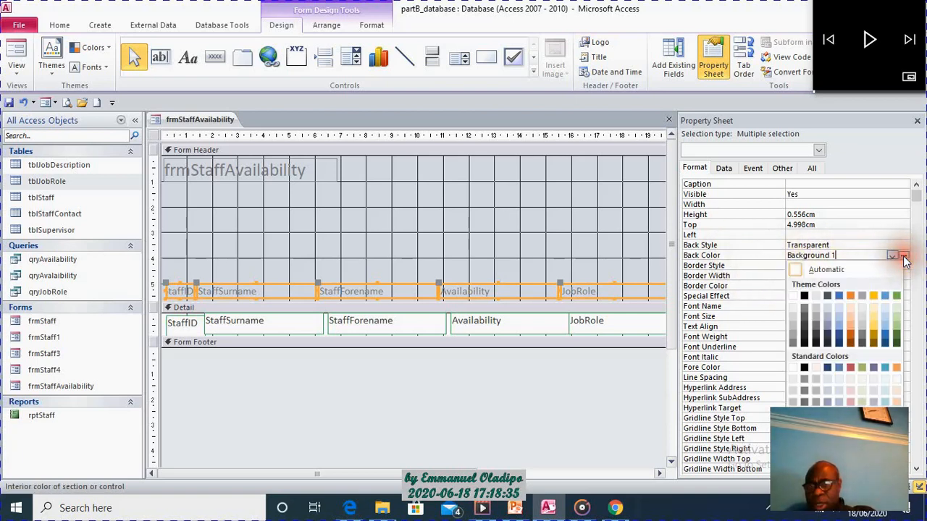
left_click(877, 316)
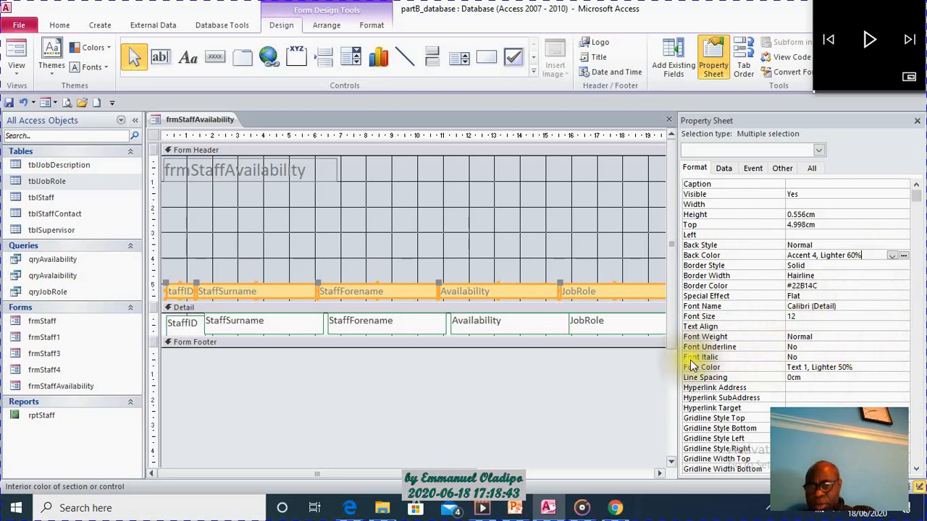
left_click(896, 366)
left_click(891, 367)
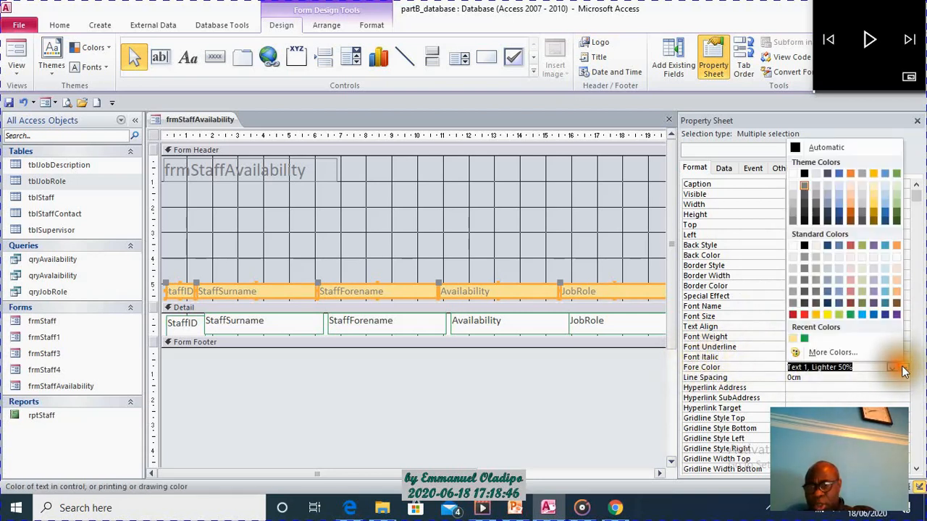
left_click(876, 307)
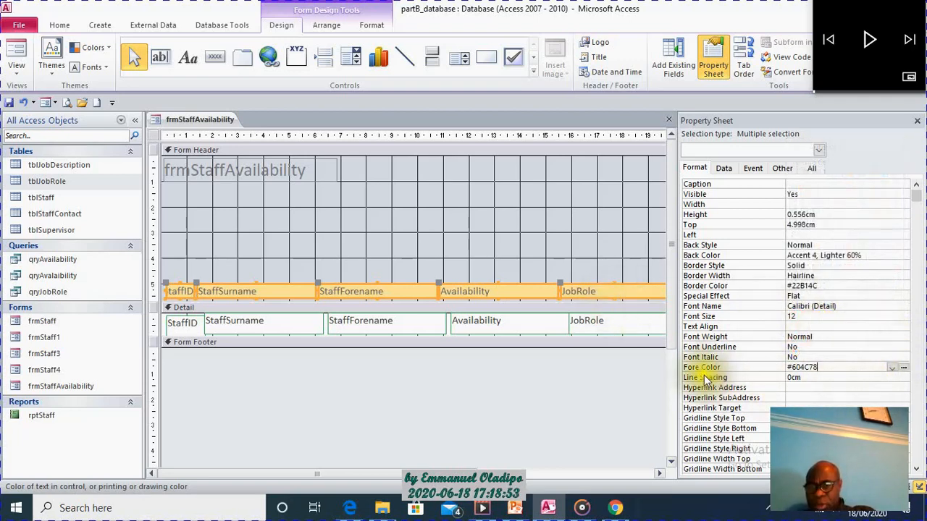
Make the five heading labels bold and move them down slightly, to about 5.1 cm from the Form Header's top.
left_click(842, 338)
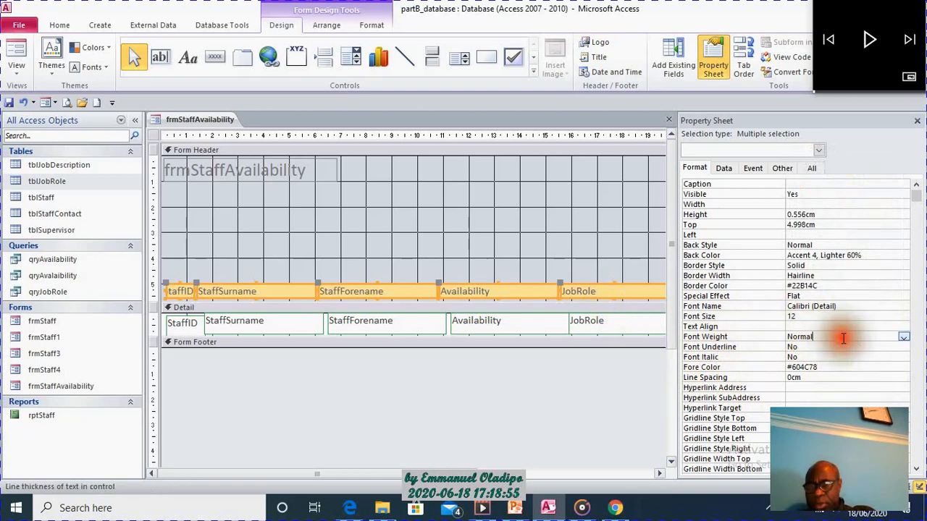
left_click(904, 337)
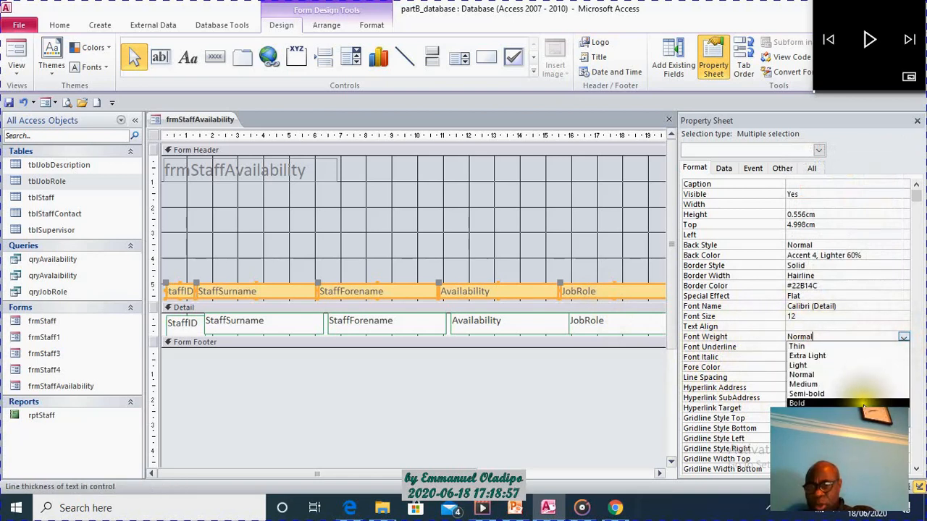
left_click(833, 404)
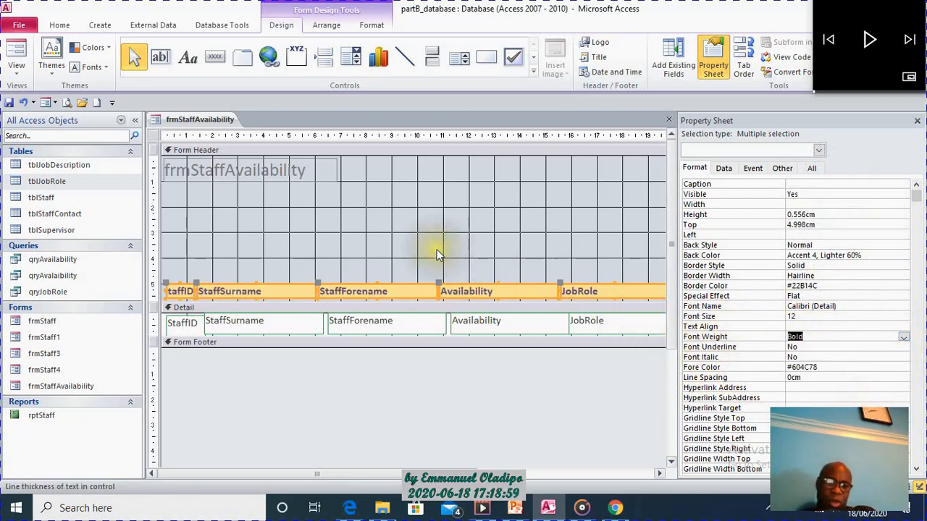
left_click_drag(525, 283, 527, 287)
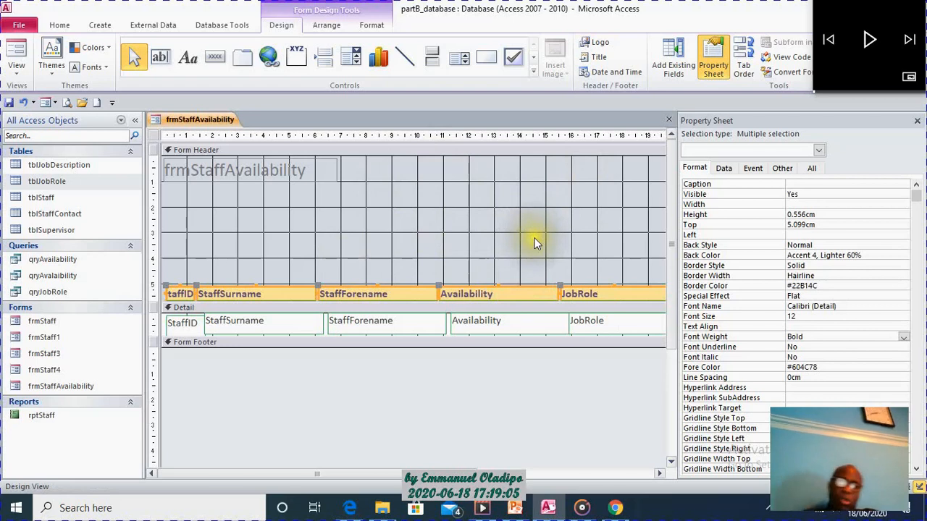
Widen the Form Header's title label to about 19.5 cm and replace its text with STAFF AVAILABILITY INTERFACE.
left_click(288, 166)
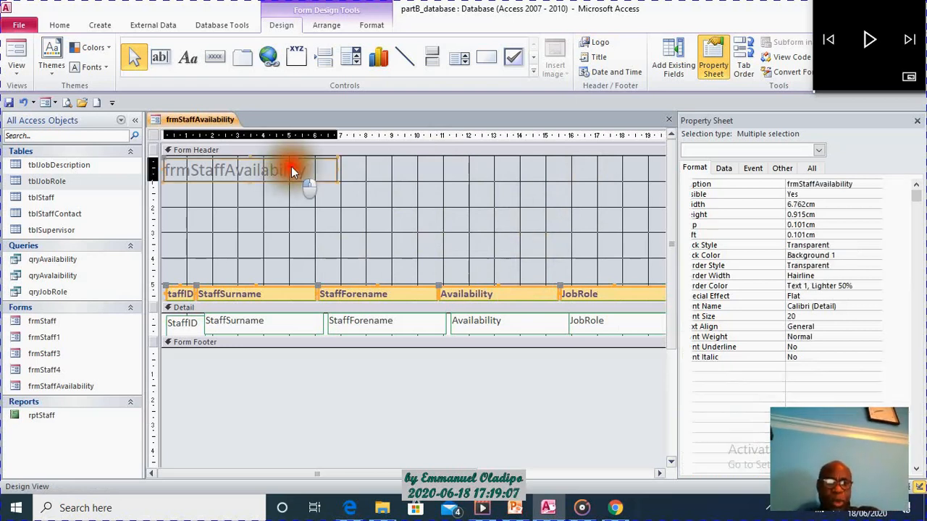
left_click_drag(336, 169, 658, 163)
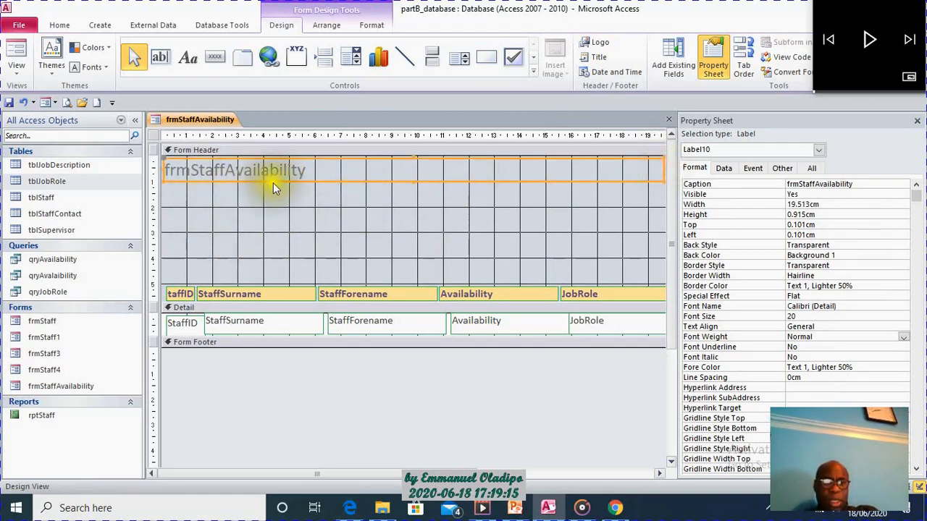
left_click(314, 173)
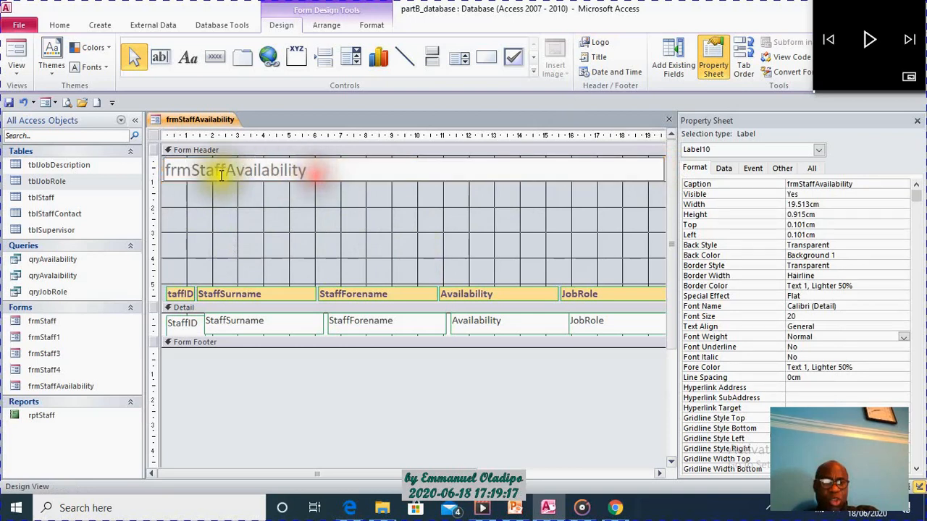
left_click(193, 172)
key("BackSpace")
key("BackSpace")
key("BackSpace")
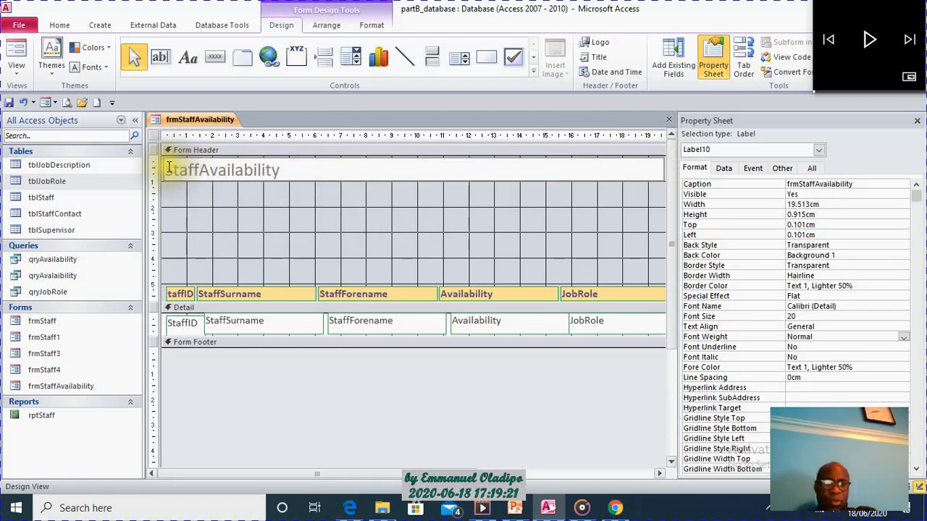
left_click_drag(168, 168, 305, 160)
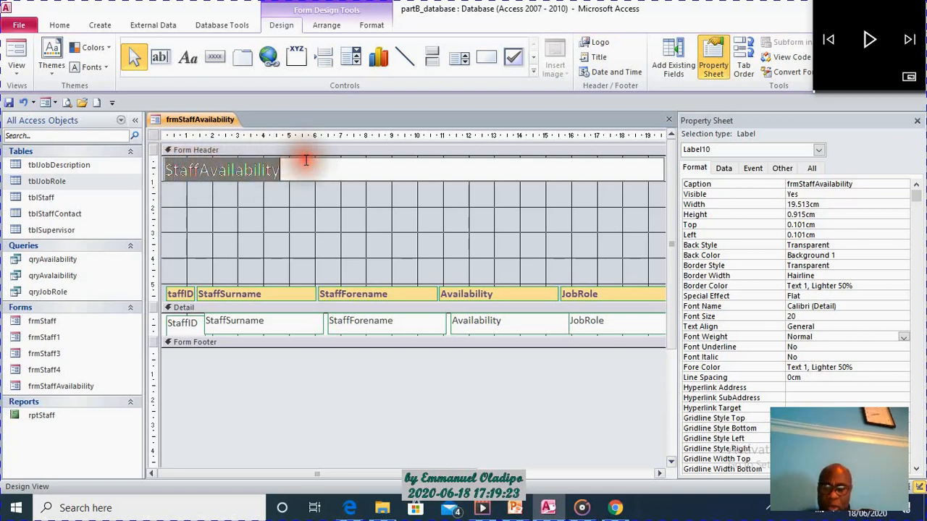
key("BackSpace")
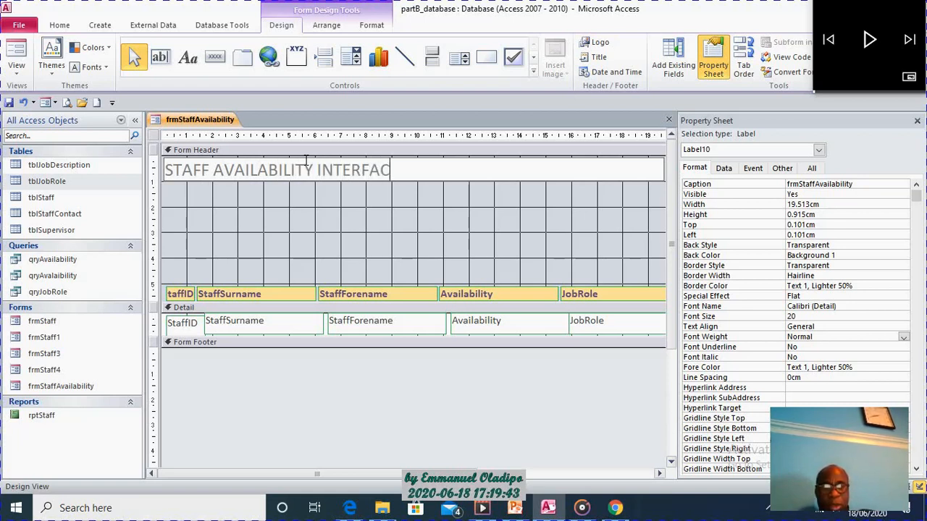
left_click(270, 199)
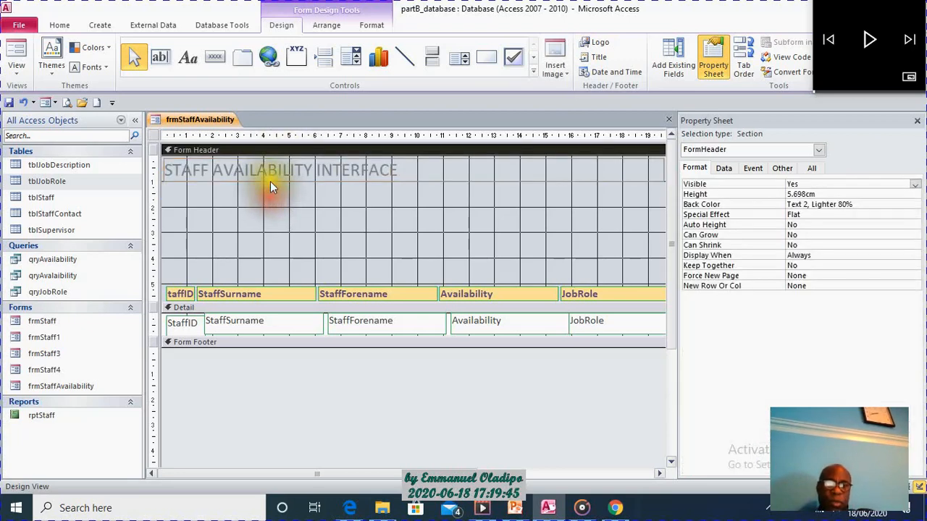
Centre the title label's text and set its font weight to Extra Bold.
left_click(270, 178)
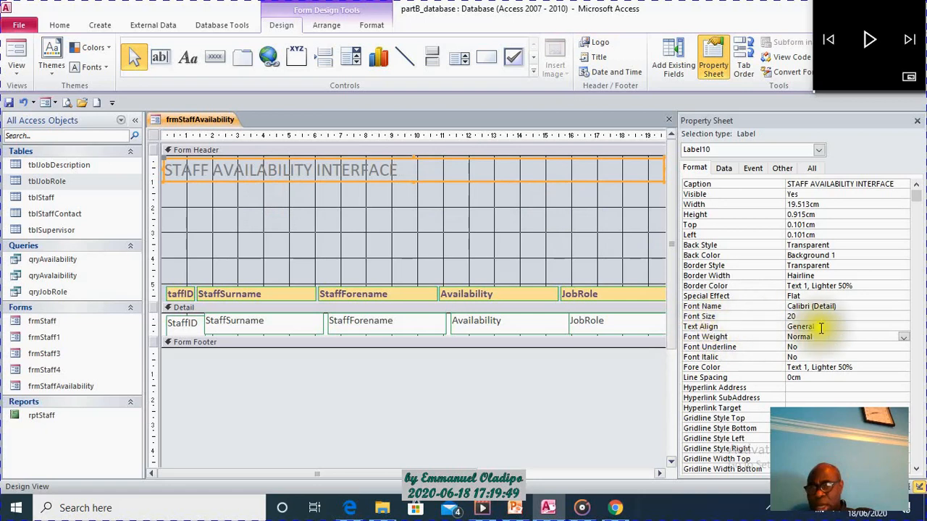
left_click(868, 326)
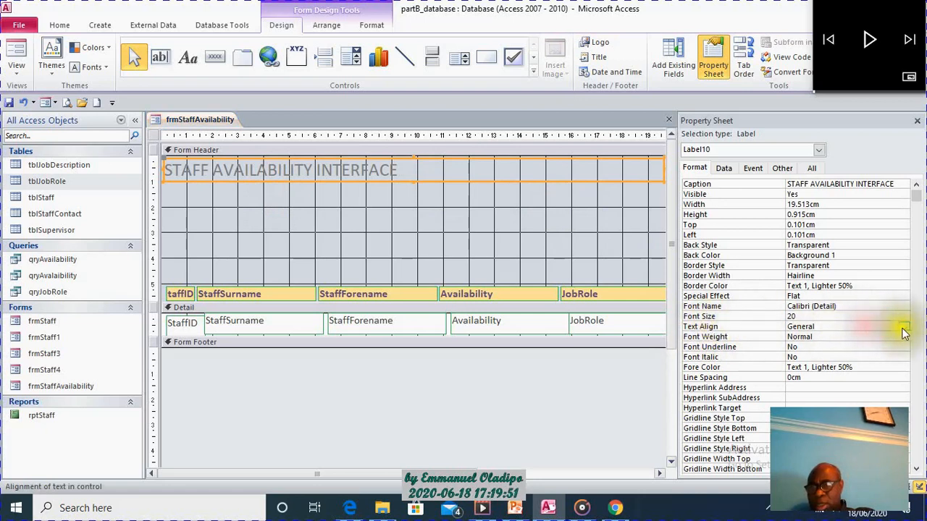
left_click(903, 327)
left_click(863, 356)
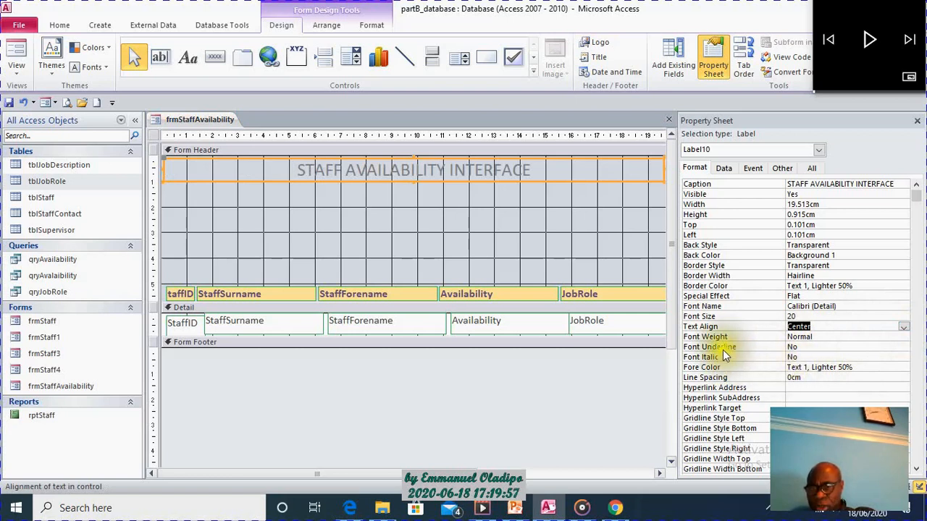
left_click(884, 337)
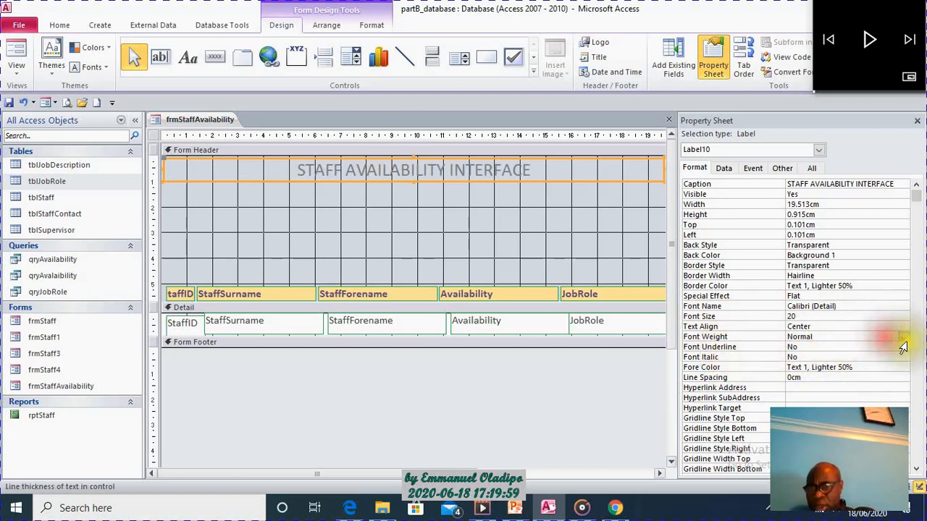
left_click(903, 338)
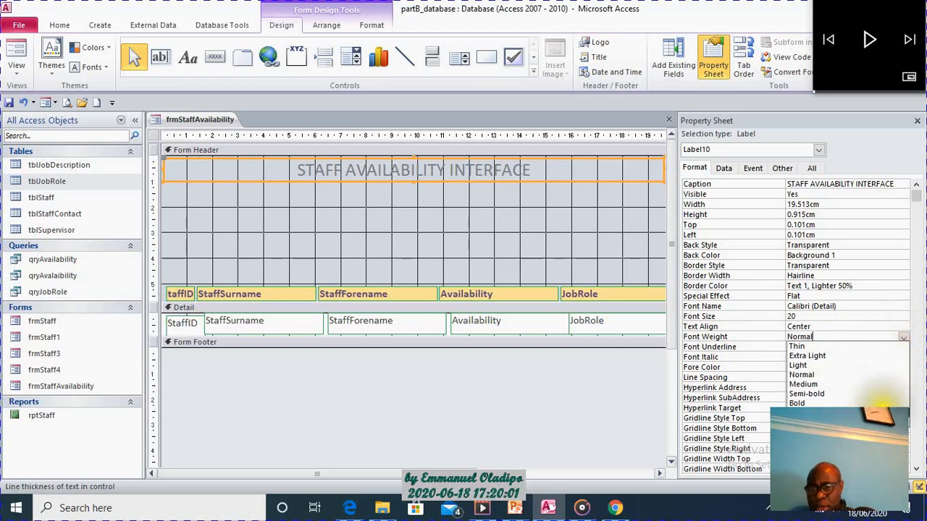
left_click(868, 355)
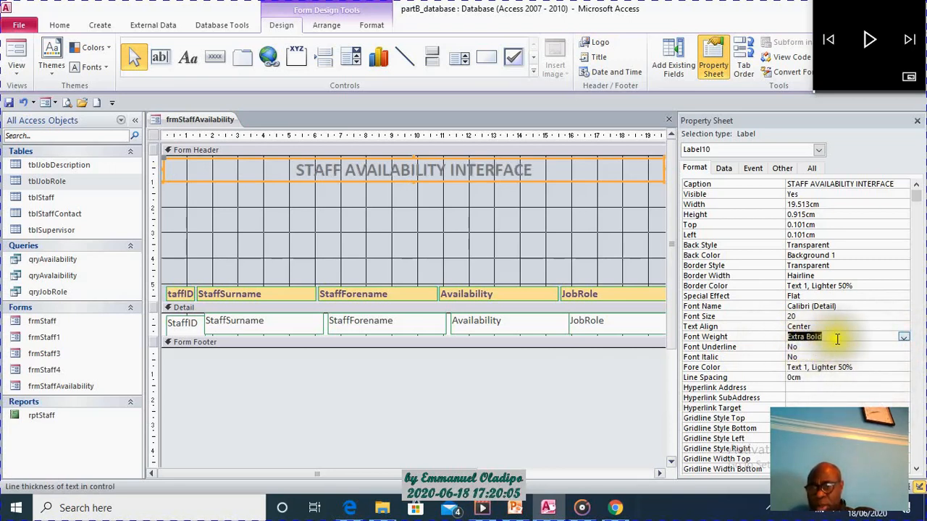
left_click(903, 337)
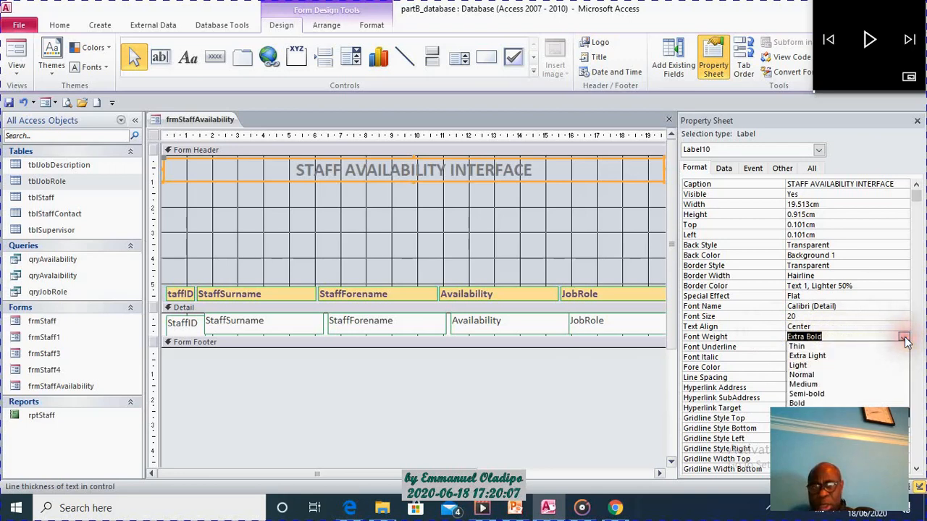
left_click(903, 338)
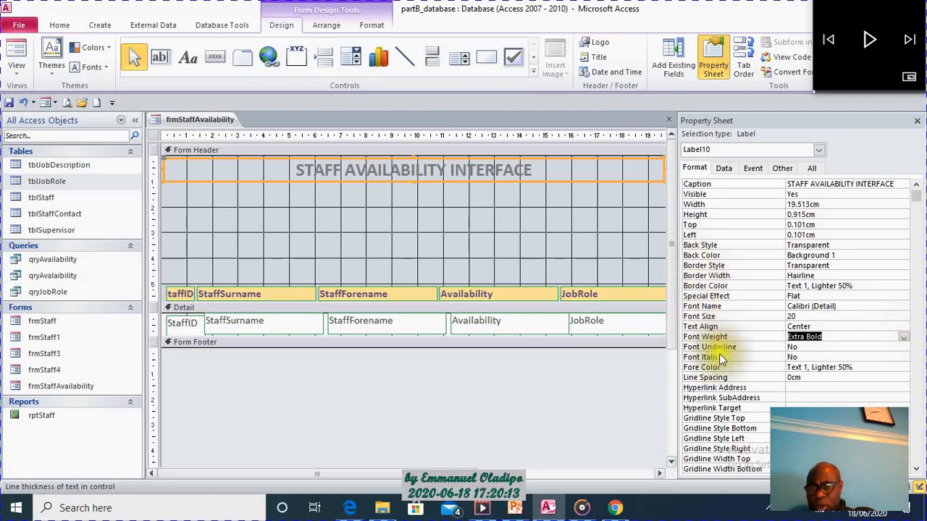
Try red, #BA1419, as the title label's text colour.
left_click(900, 368)
left_click(903, 368)
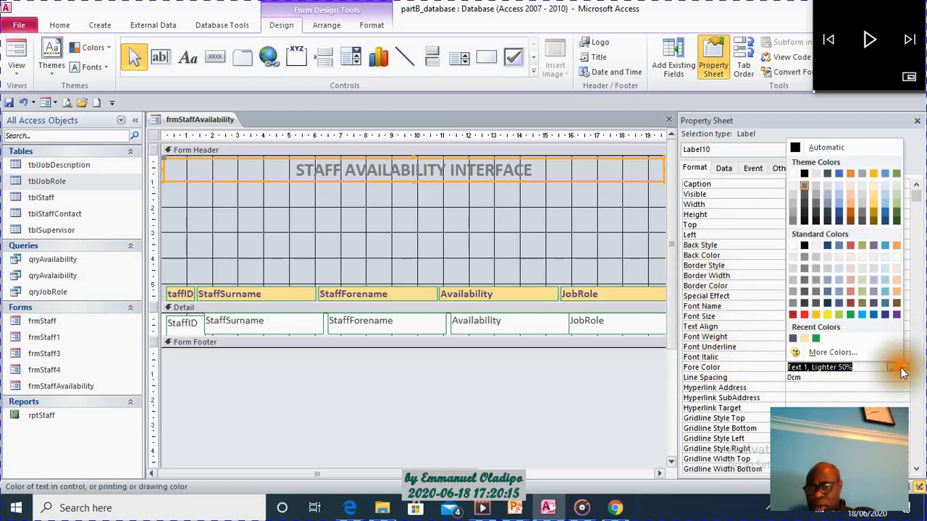
left_click(791, 314)
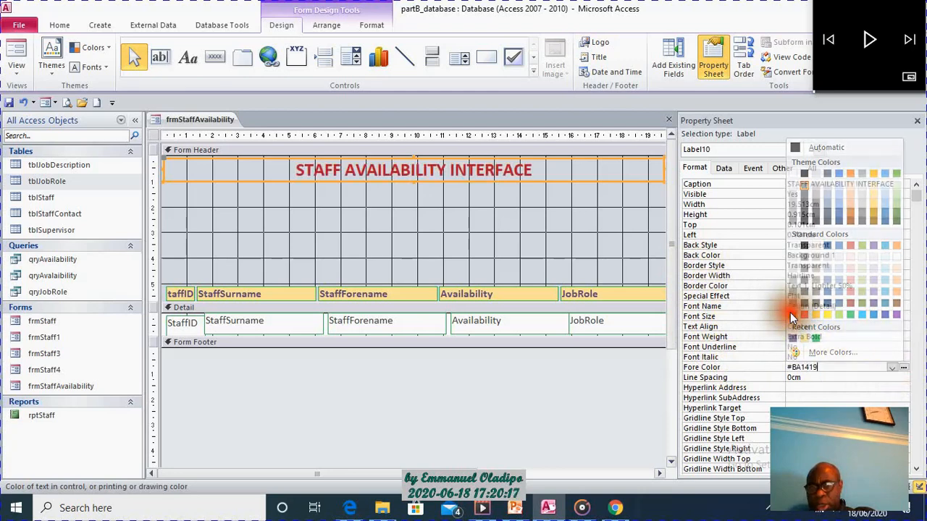
Set the title label's text colour to white, Background 1, and its background colour to Accent 5, Darker 50%.
left_click(907, 368)
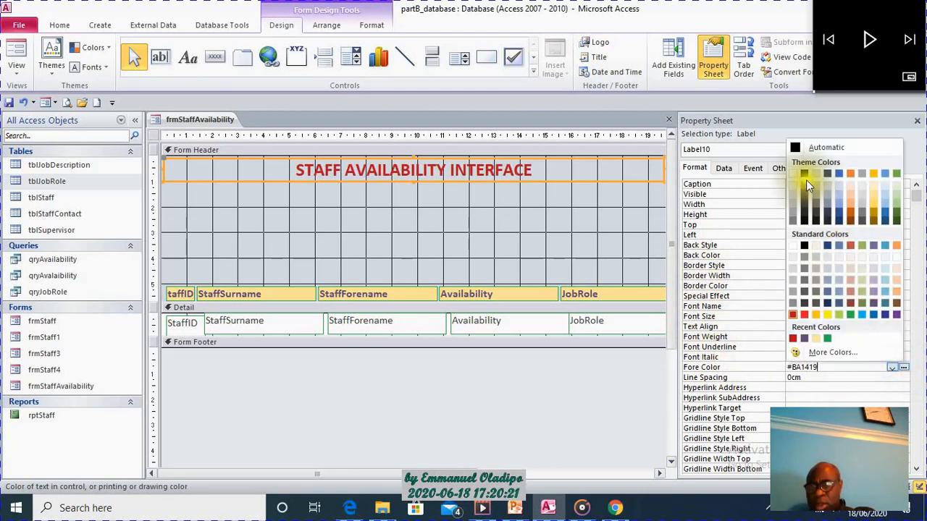
left_click(793, 175)
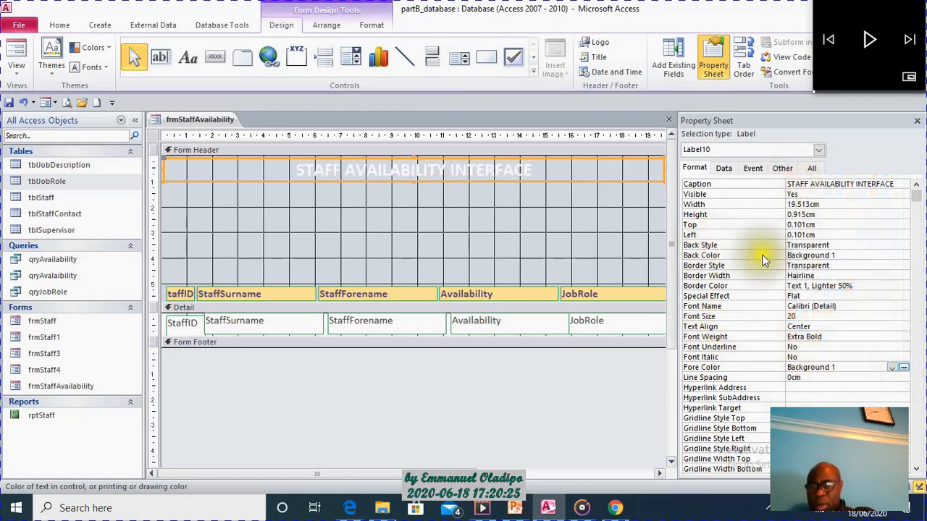
left_click(890, 255)
left_click(904, 255)
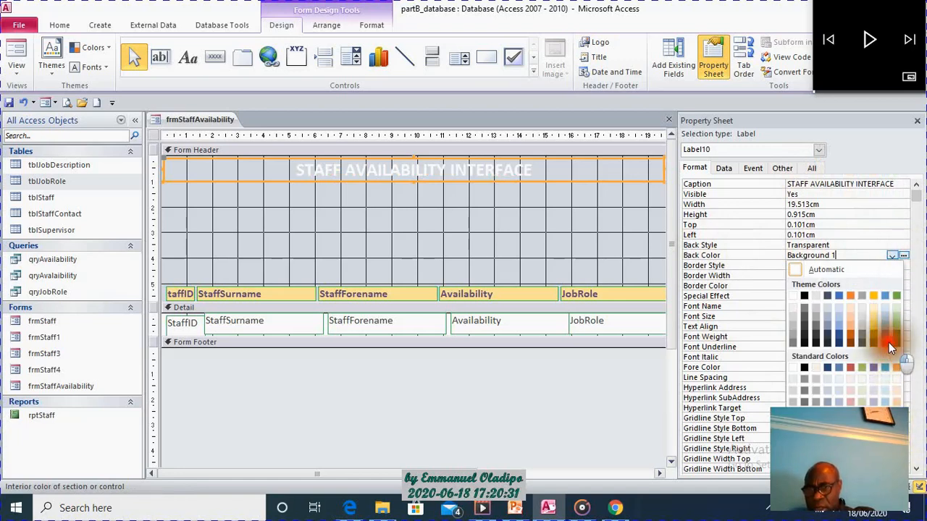
left_click(889, 342)
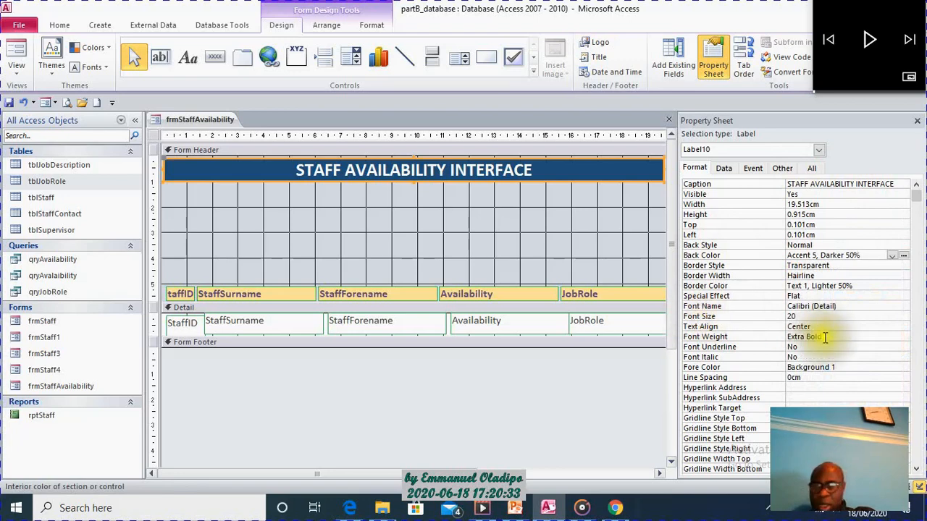
Set the STAFF AVAILABILITY INTERFACE title label's font size to 24.
left_click(858, 315)
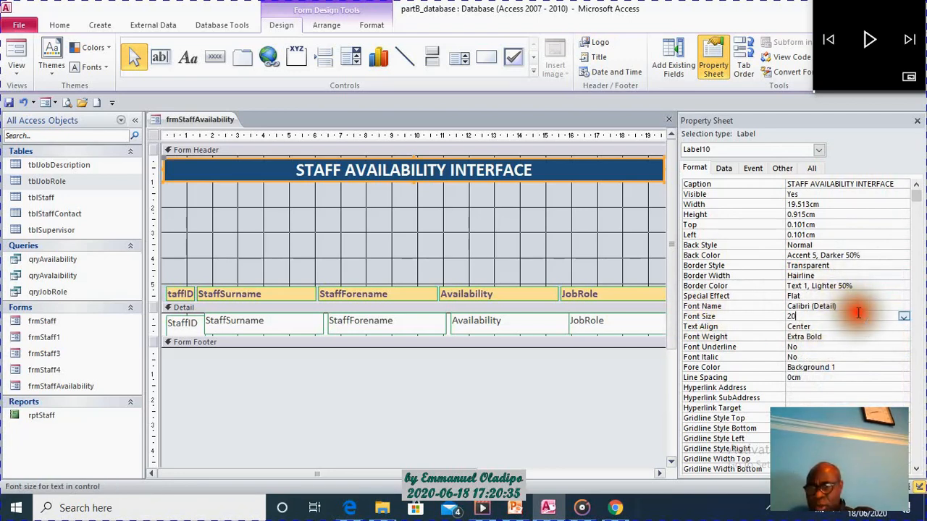
left_click(904, 317)
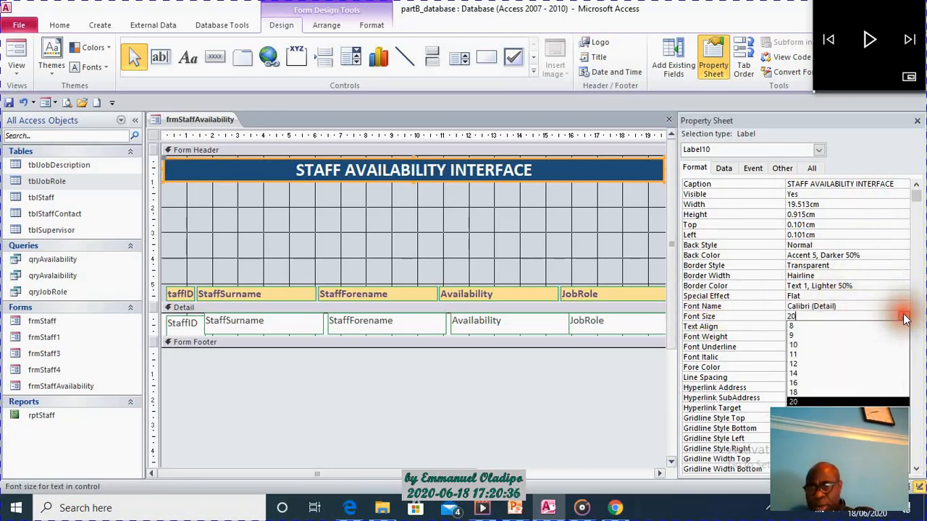
scroll(858, 394, "down", 1)
left_click(859, 397)
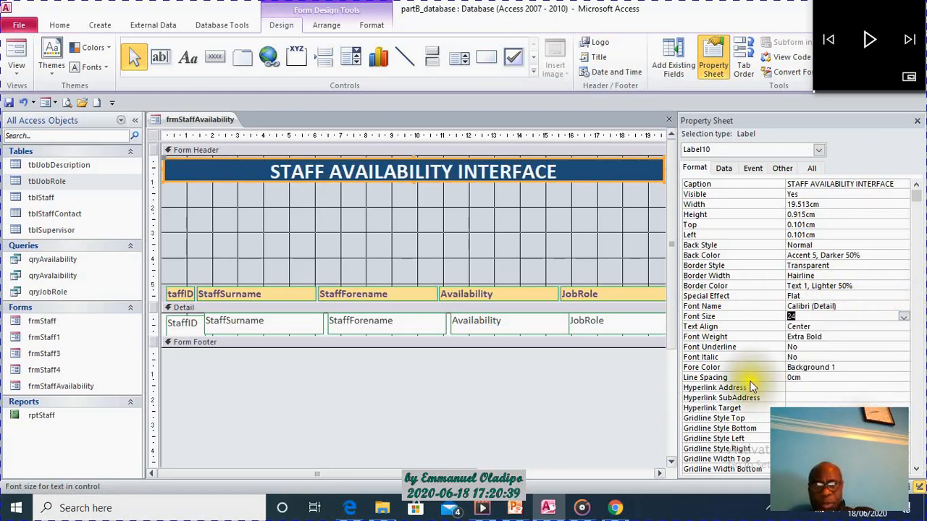
left_click(518, 225)
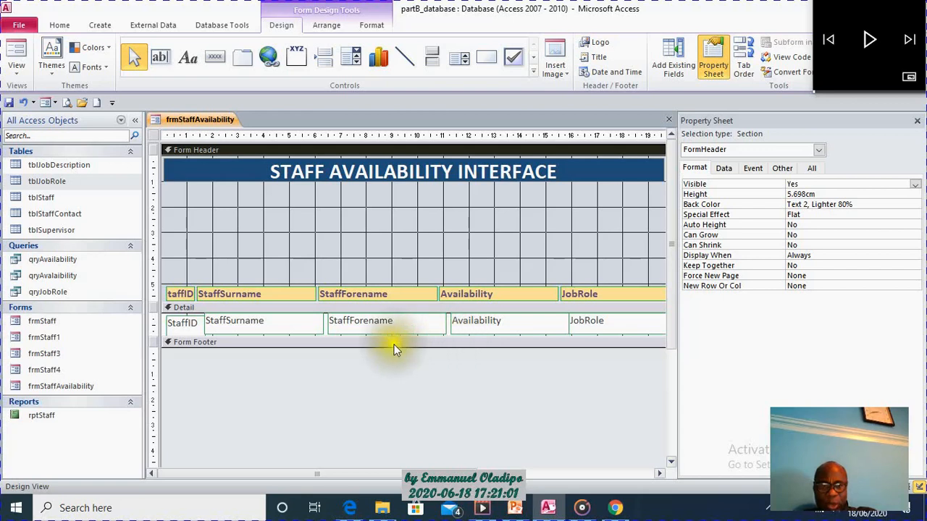
Close the gaps between the Detail text boxes by moving StaffSurname to about 1.8 cm and Availability to about 11.2 cm from the form's left edge.
left_click(300, 332)
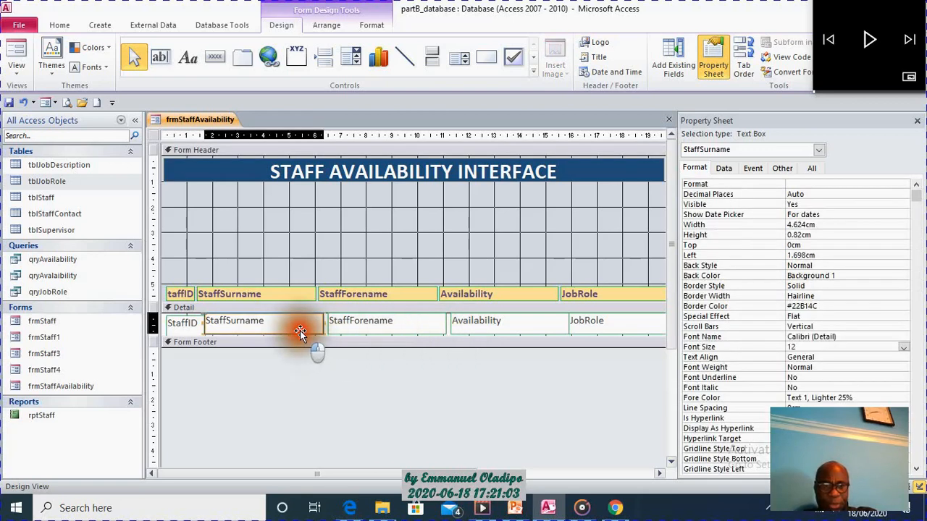
left_click_drag(301, 331, 305, 333)
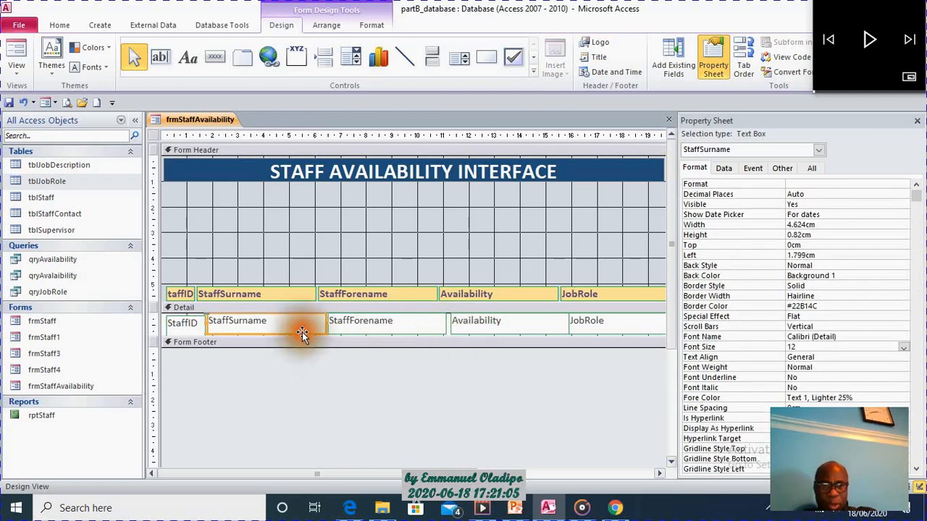
left_click(478, 327)
left_click_drag(474, 329, 494, 335)
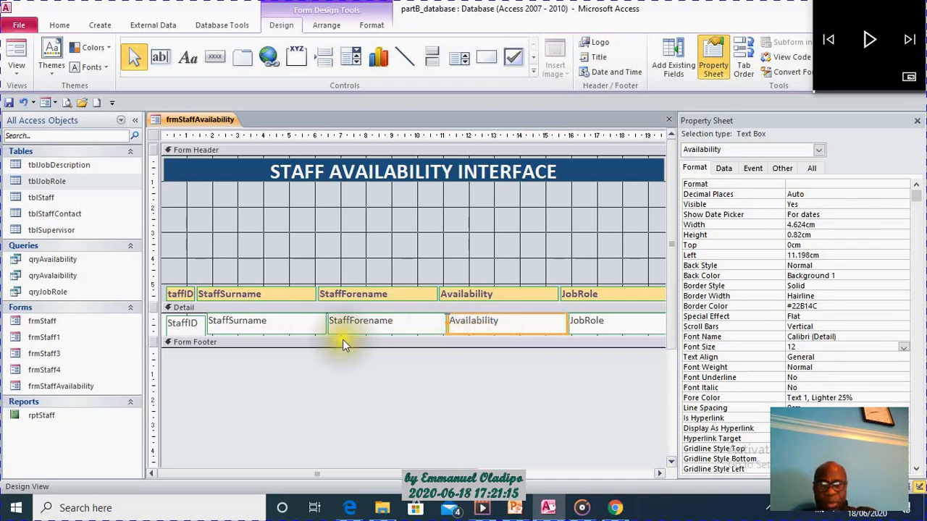
Reduce the StaffID text box's height to about 0.69 cm and fit the Detail section's lower edge closely beneath the text boxes.
left_click(198, 333)
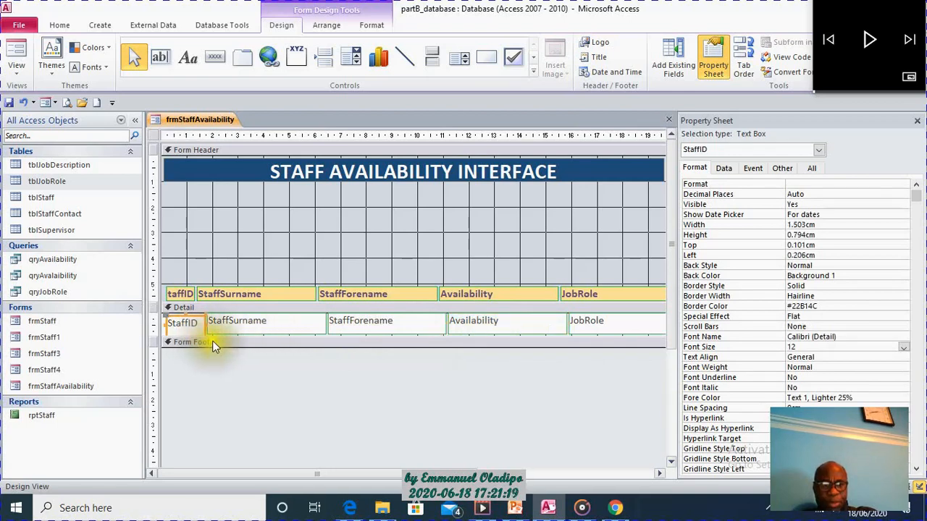
mouse_move(213, 338)
left_mouse_down()
mouse_move(227, 352)
mouse_move(221, 346)
left_mouse_up()
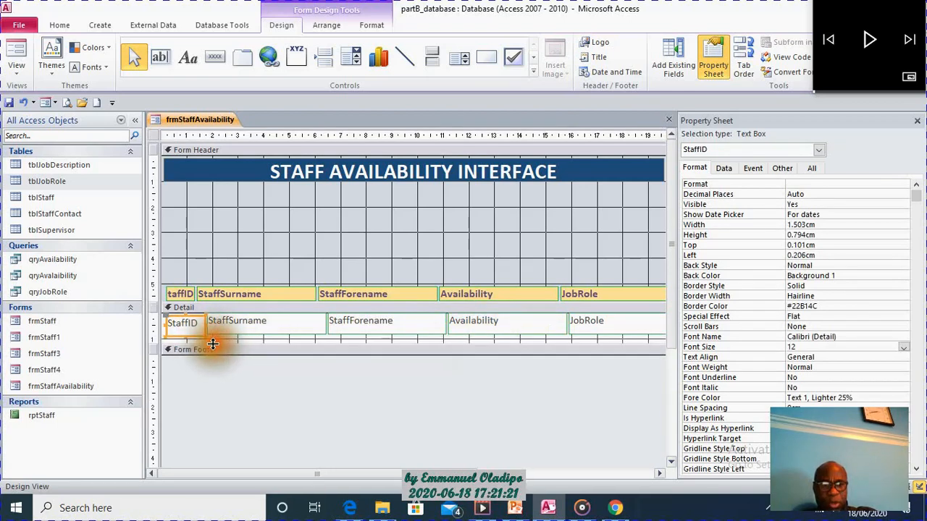
left_click(184, 334)
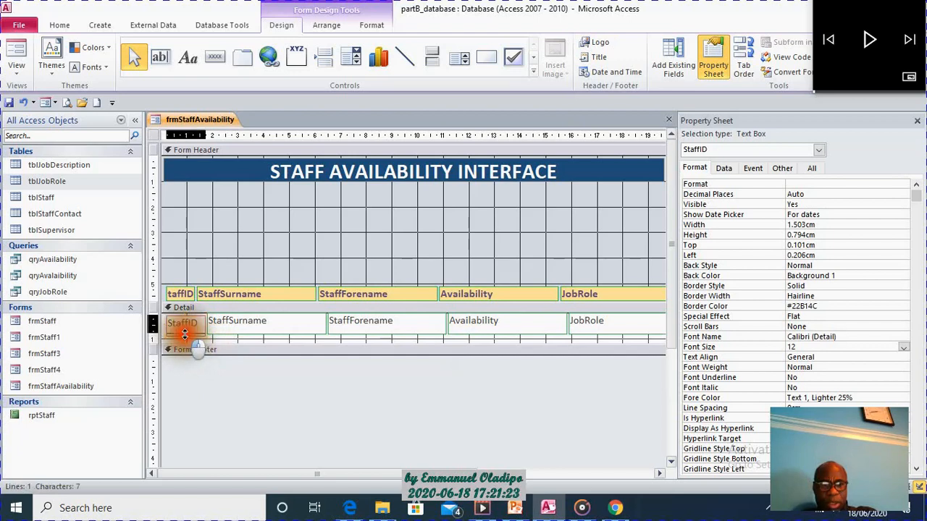
left_click_drag(184, 333, 184, 330)
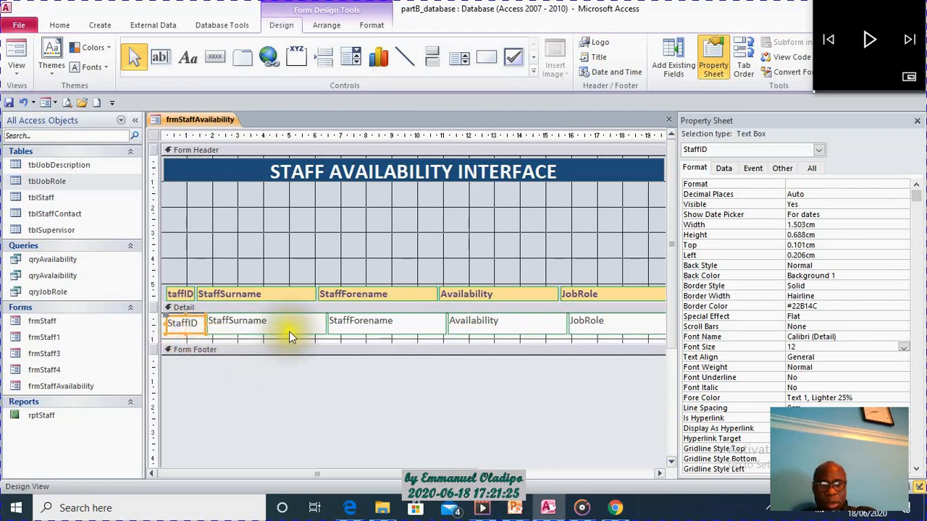
mouse_move(292, 345)
left_mouse_down()
mouse_move(302, 341)
mouse_move(292, 335)
left_mouse_up()
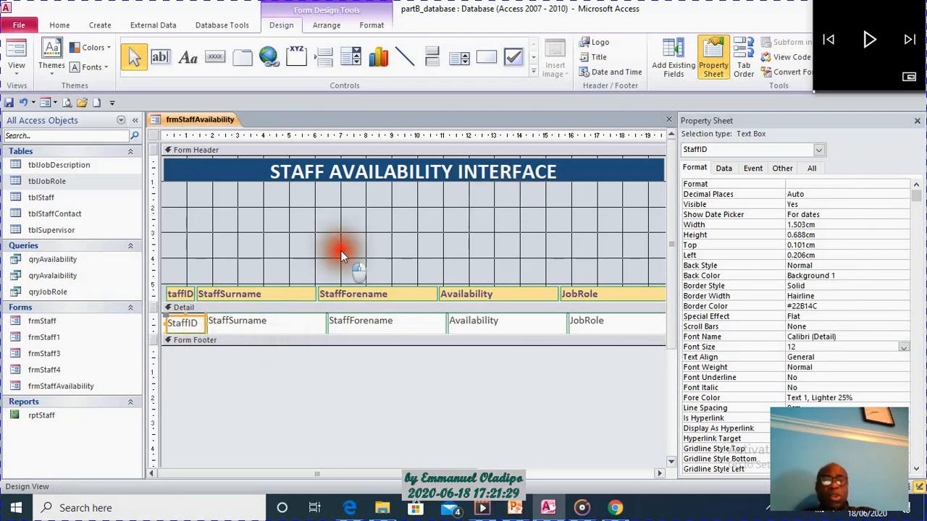
Draw an unbound text box about 5.4 cm wide and 0.56 cm high in the Form Header below the title.
left_click(343, 256)
left_click(160, 56)
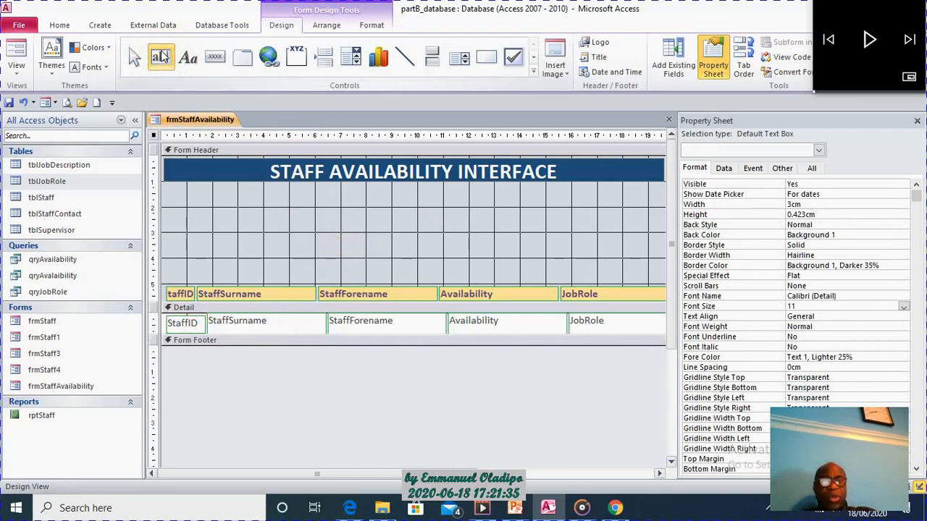
left_click(160, 56)
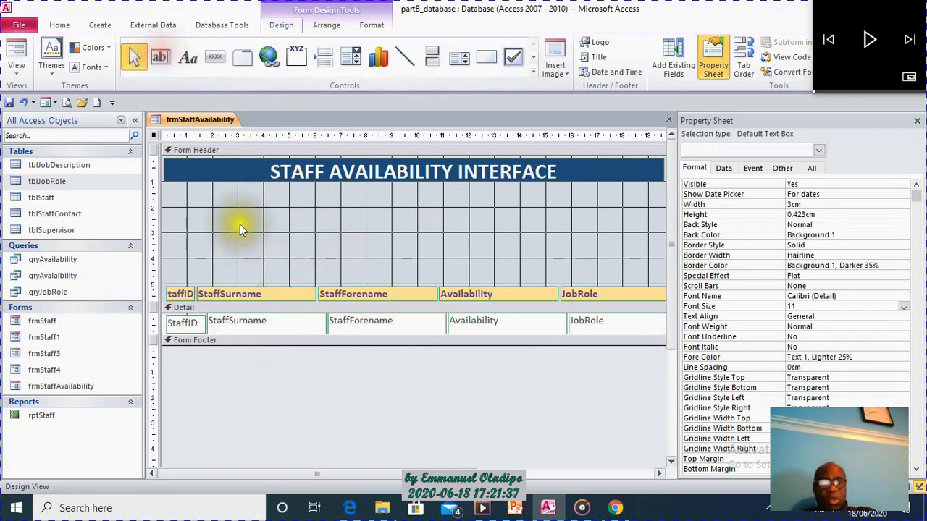
left_click(161, 57)
left_click_drag(251, 200, 389, 216)
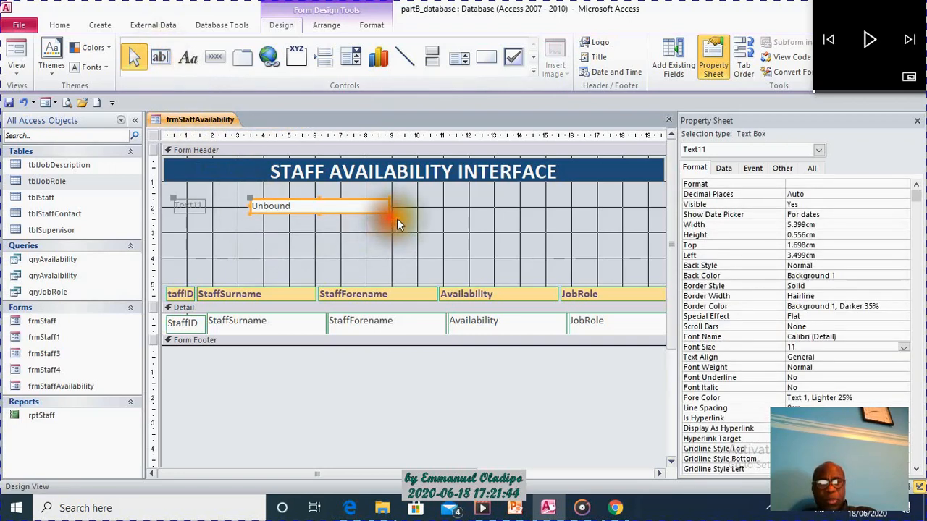
Increase the unbound text box's height to about 0.74 cm and move it with its label closer to the title.
left_click(320, 198)
left_click_drag(319, 194, 316, 191)
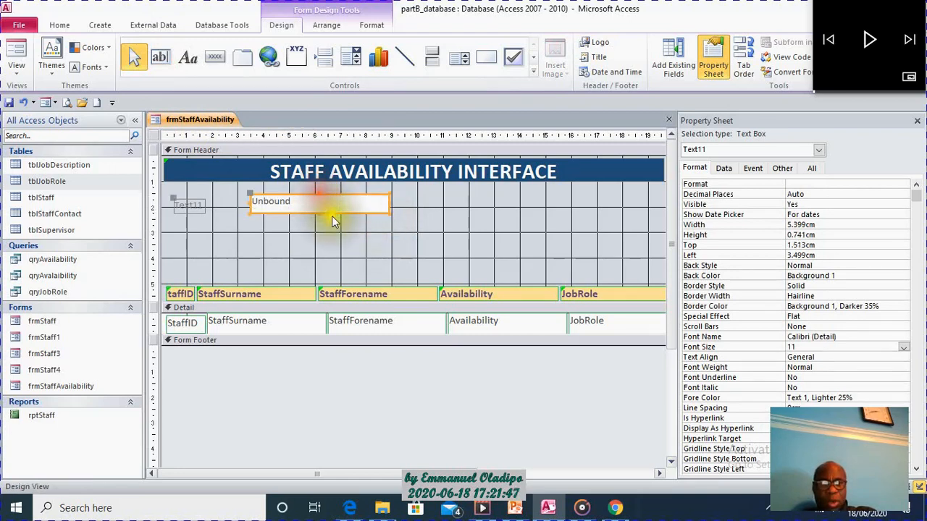
mouse_move(342, 219)
left_mouse_down()
mouse_move(345, 208)
mouse_move(331, 207)
left_mouse_up()
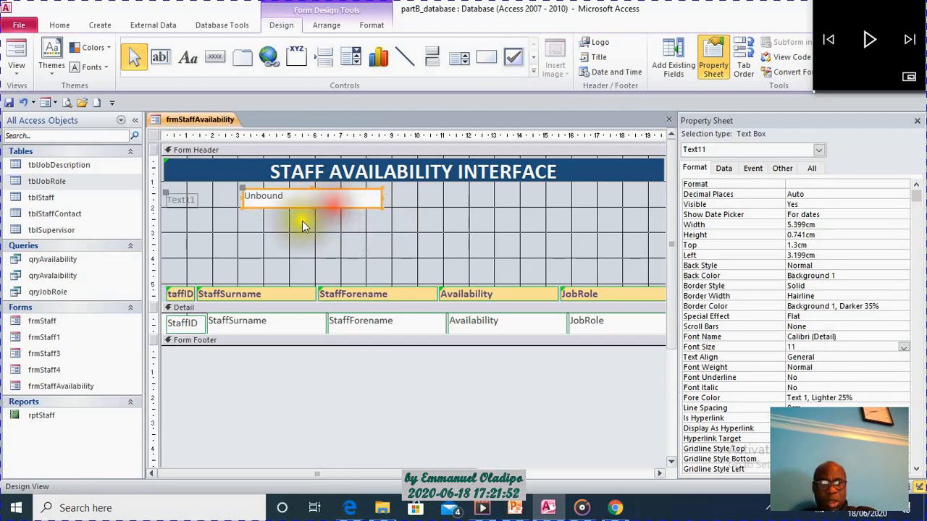
Widen the text box's attached label to about 2.8 cm and move the text box to about 4.9 cm from the form's left edge.
left_click(193, 197)
left_click_drag(198, 199, 276, 191)
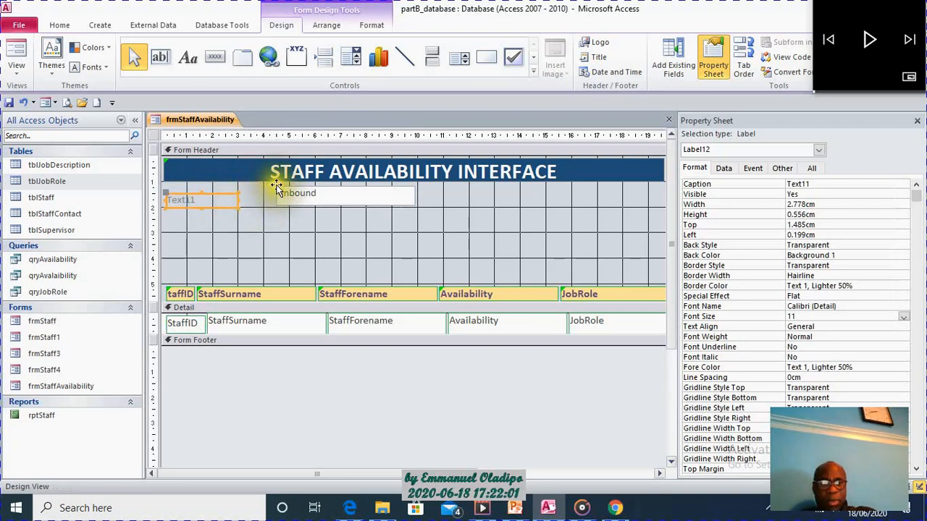
left_click(281, 187)
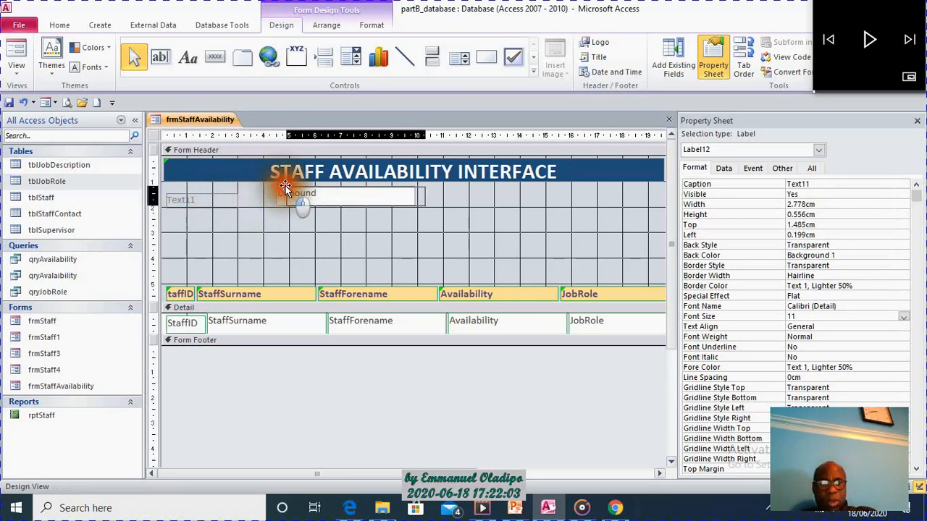
left_click_drag(285, 187, 286, 187)
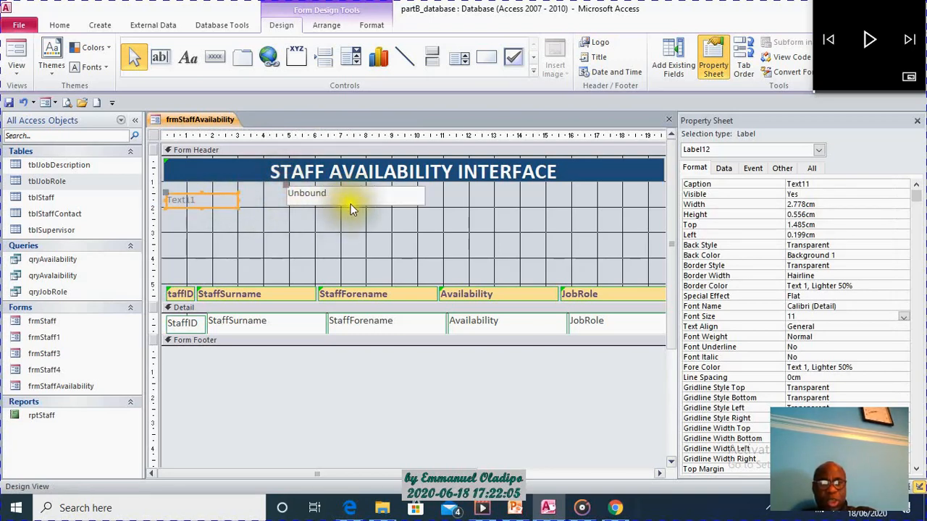
Move the attached label on its own beside the text box, about 1.9 cm from the form's left edge.
left_click(227, 203)
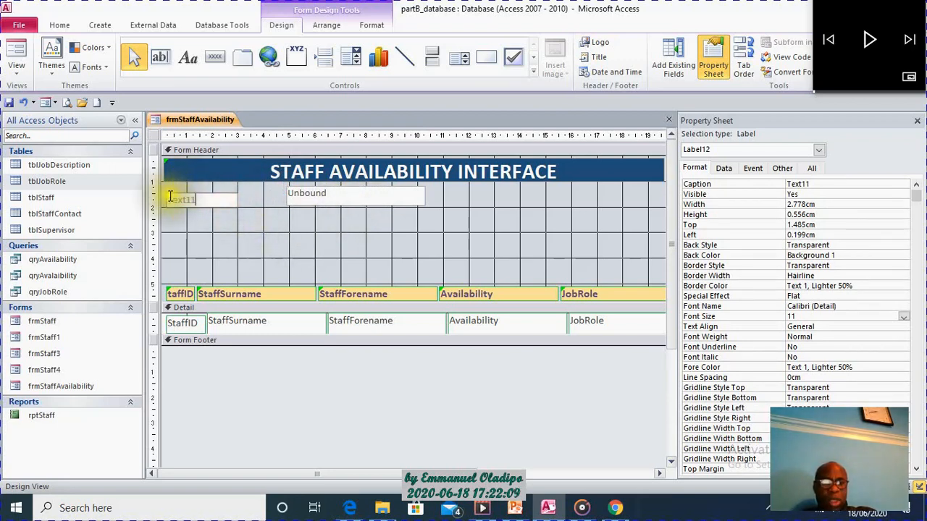
left_click(215, 209)
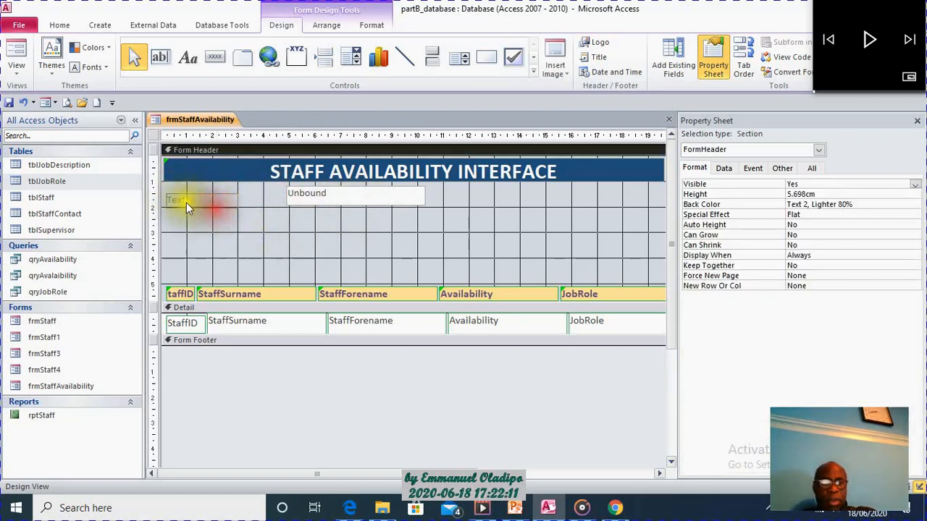
left_click(186, 202)
left_click_drag(186, 202, 207, 192)
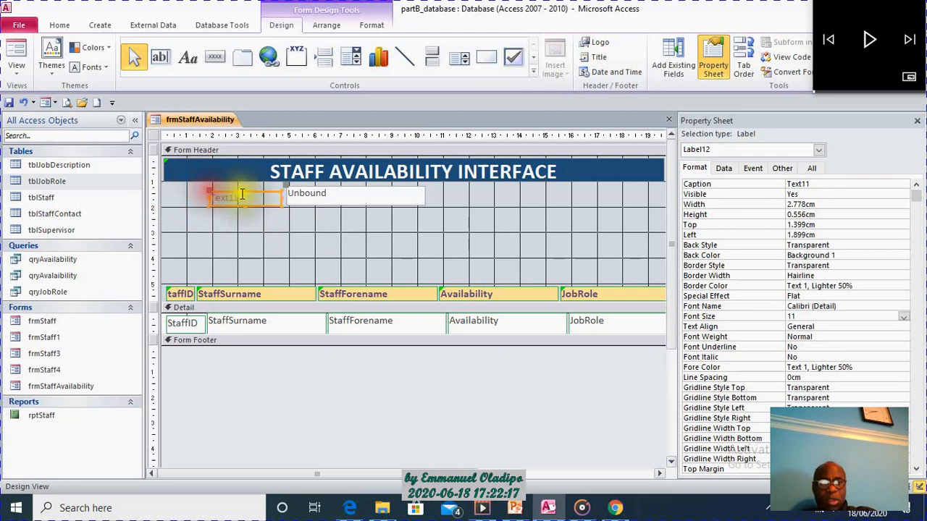
Nudge the unbound text box slightly right and down, and widen its attached label leftwards to about 3.8 cm.
left_click(342, 202)
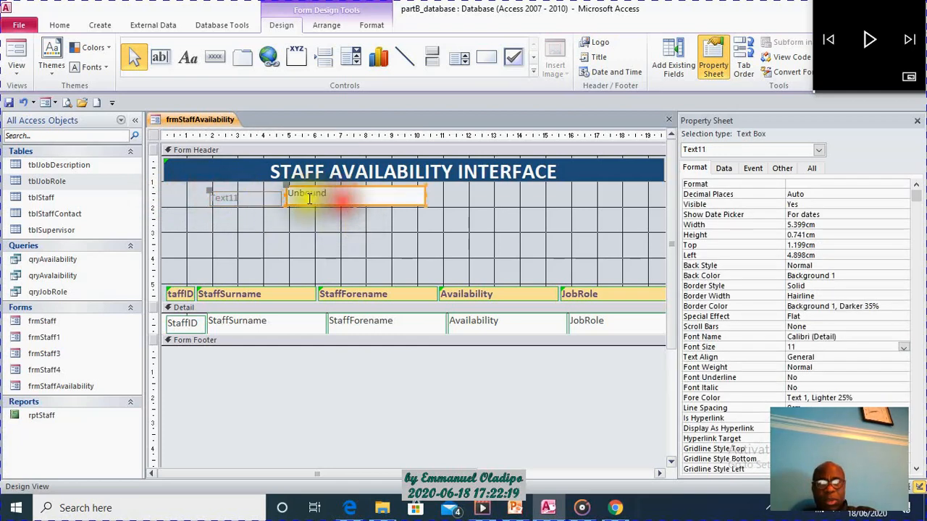
left_click(289, 188)
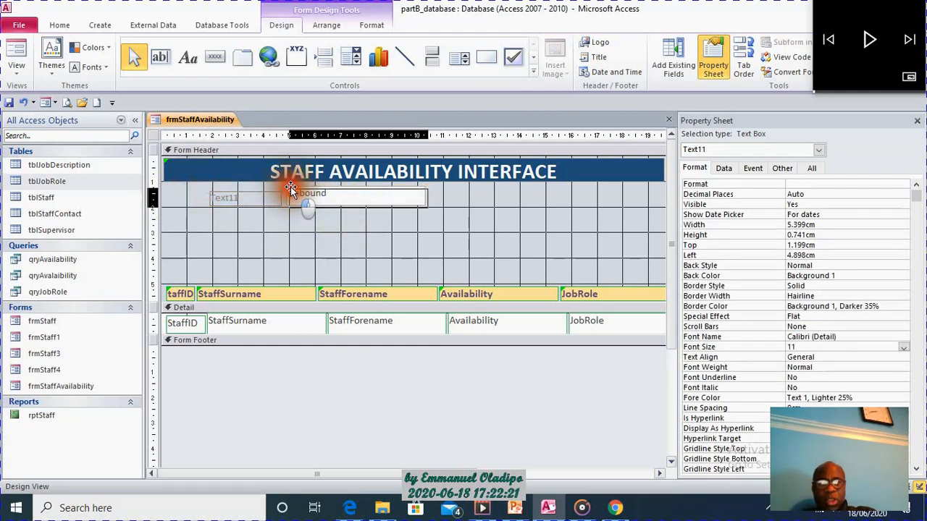
left_click_drag(290, 188, 292, 191)
left_click(276, 198)
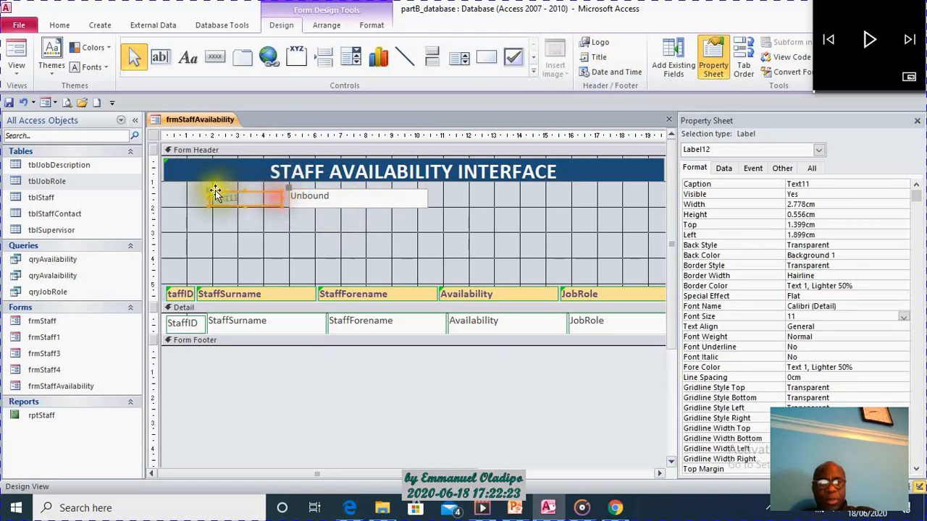
mouse_move(208, 197)
left_mouse_down()
mouse_move(188, 197)
mouse_move(219, 198)
left_mouse_up()
Replace the attached label's text with Select Availability.
key("BackSpace")
key("BackSpace")
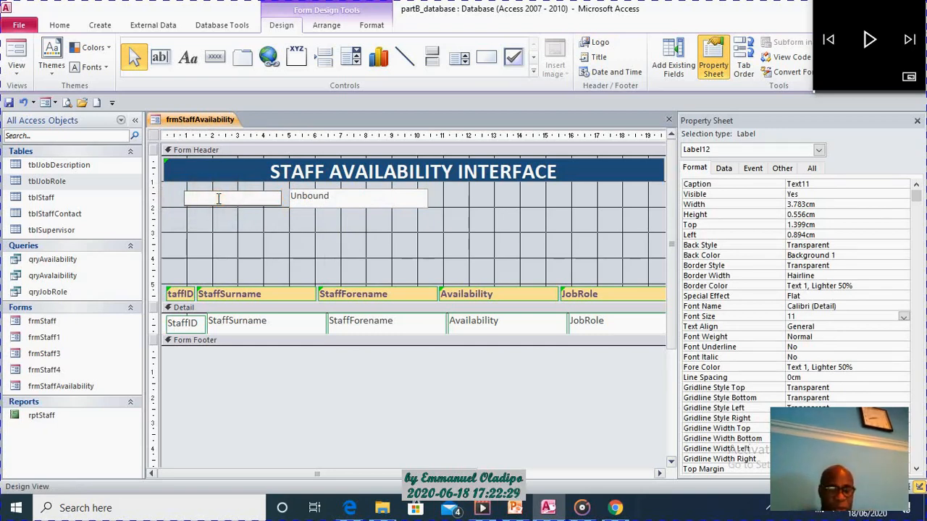
type("Select Availabili")
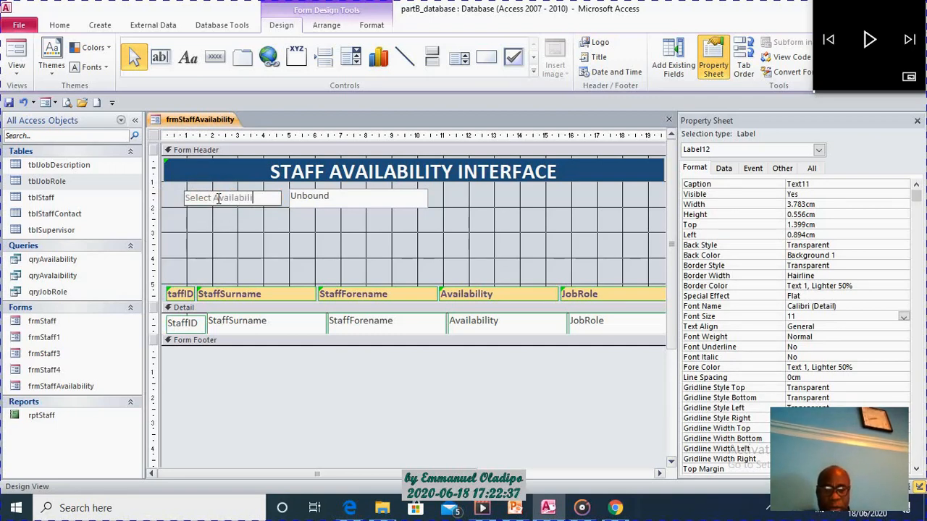
left_click(318, 238)
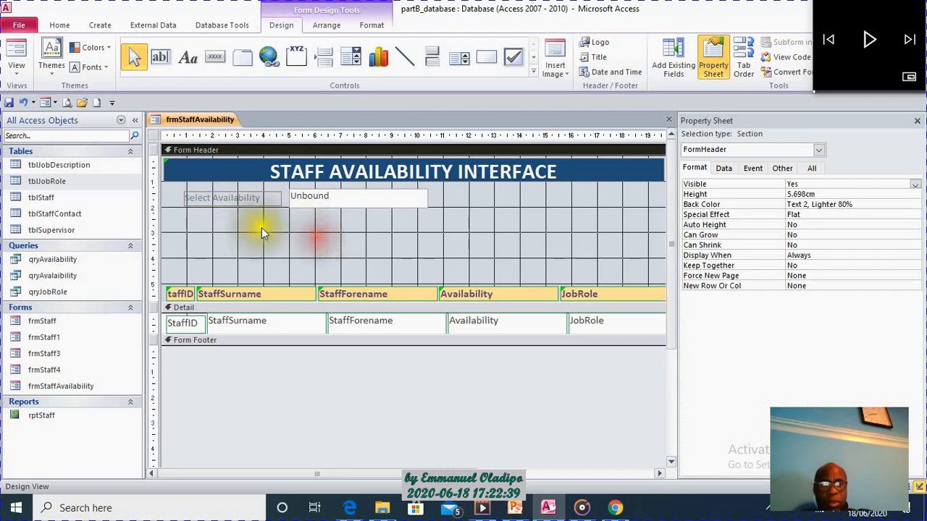
Format the Select Availability label with font size 12, Bold weight and dark red text colour #903C39.
left_click(258, 207)
left_click(258, 202)
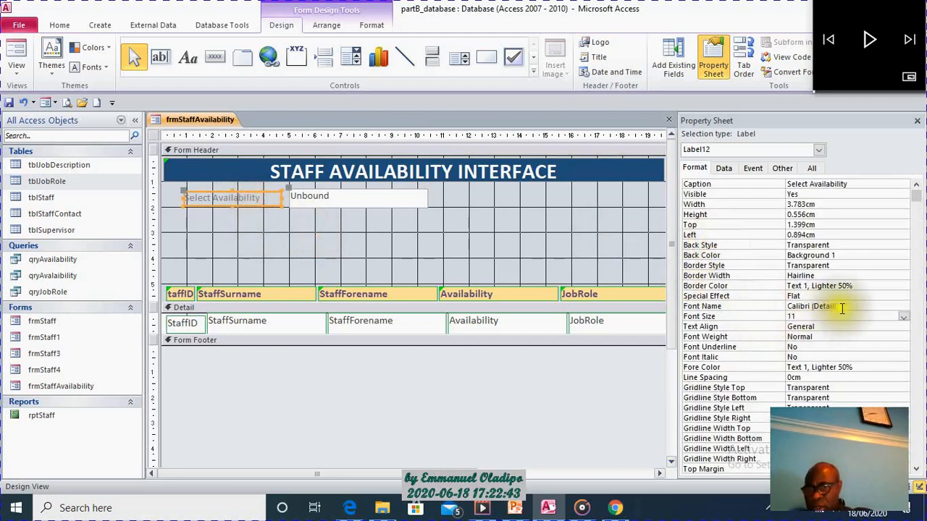
left_click(901, 317)
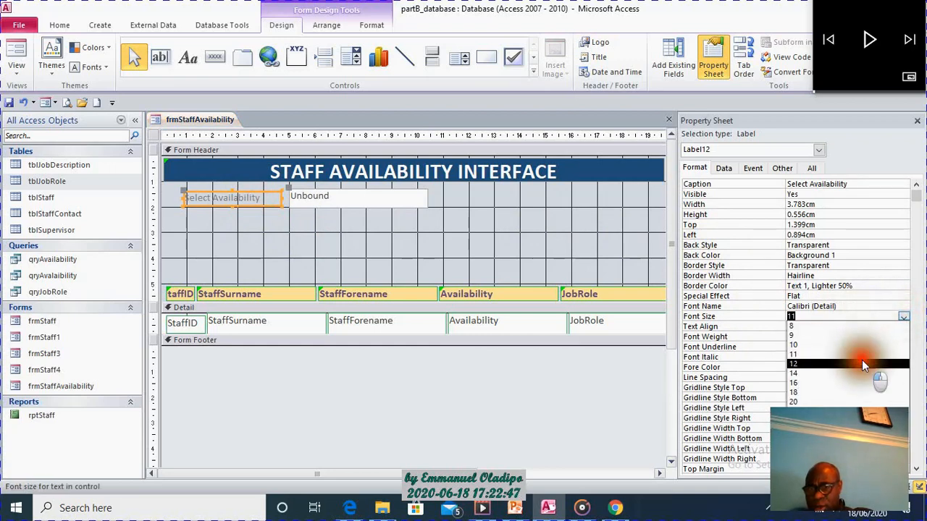
left_click(861, 362)
left_click(873, 334)
left_click(903, 337)
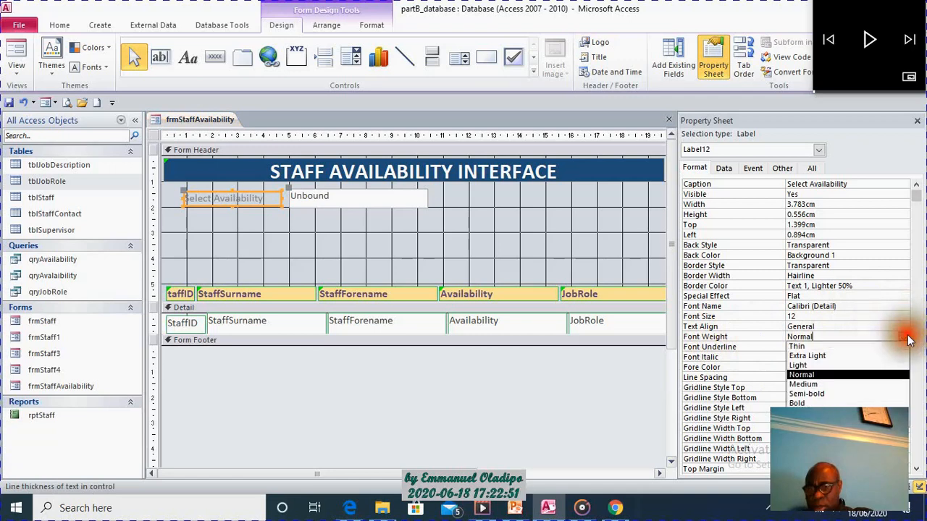
left_click(878, 403)
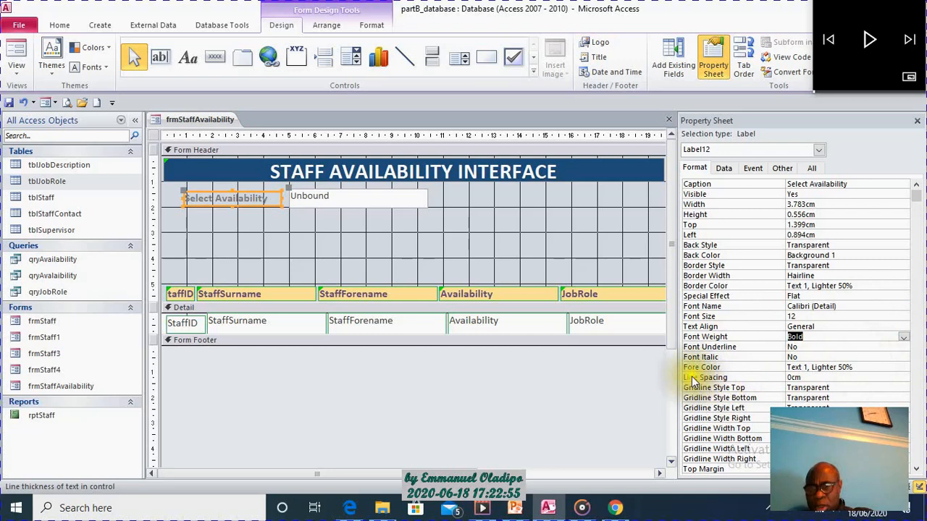
left_click(903, 367)
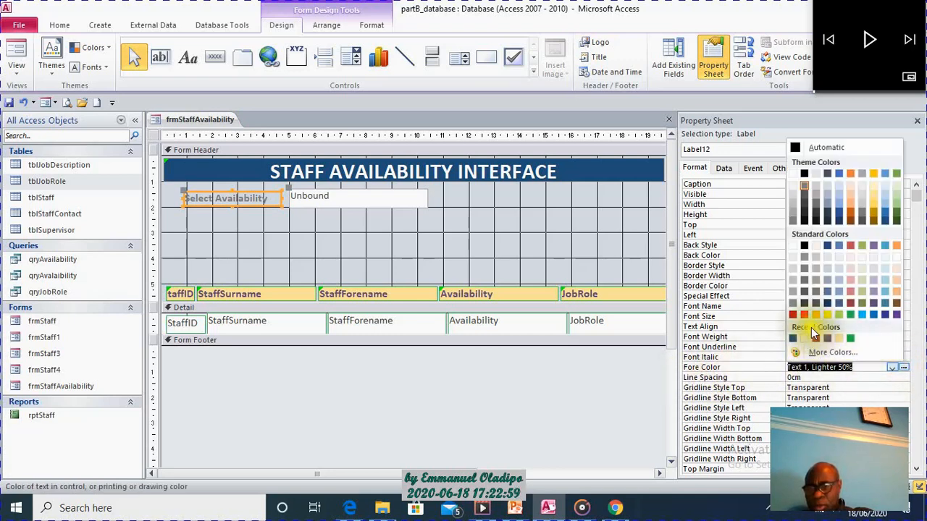
left_click(852, 302)
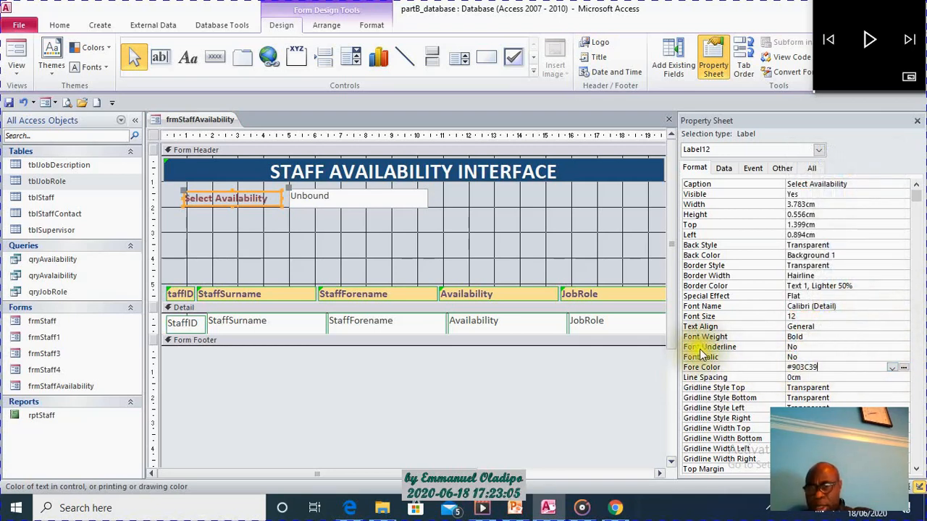
Set the Select Availability label's background colour to Accent 4, Lighter 80%.
left_click(796, 255)
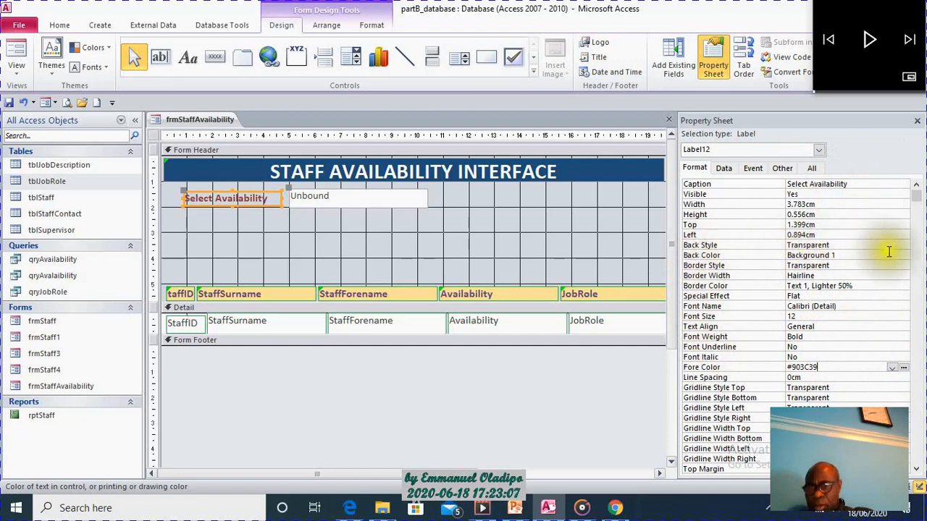
left_click(892, 256)
left_click(905, 256)
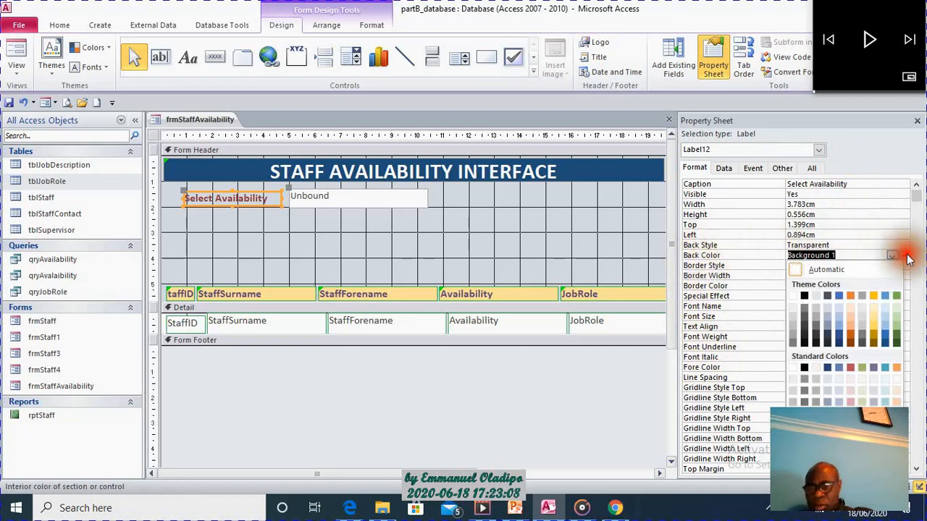
left_click(876, 320)
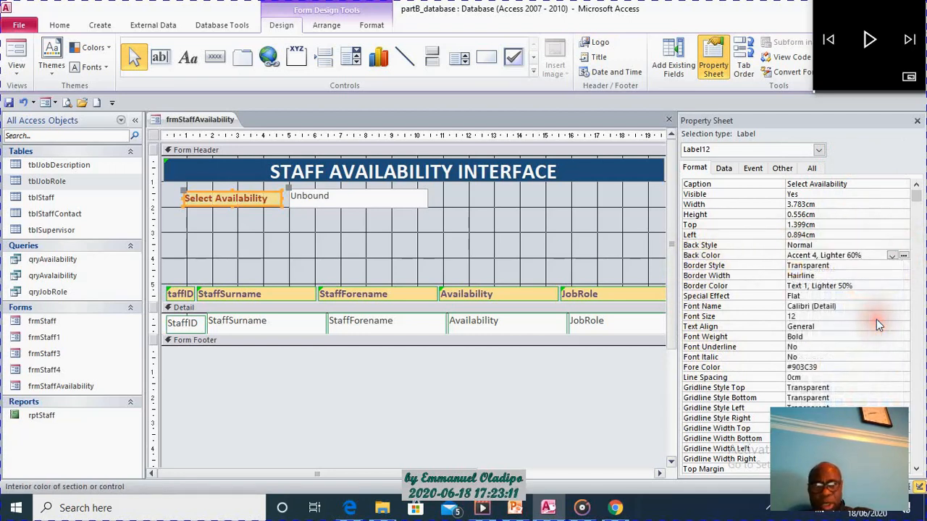
left_click(903, 256)
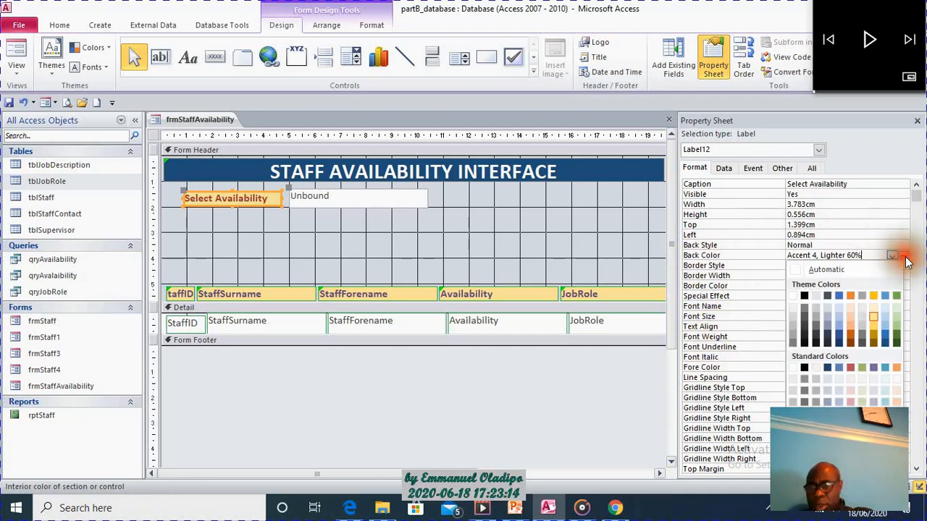
left_click(876, 307)
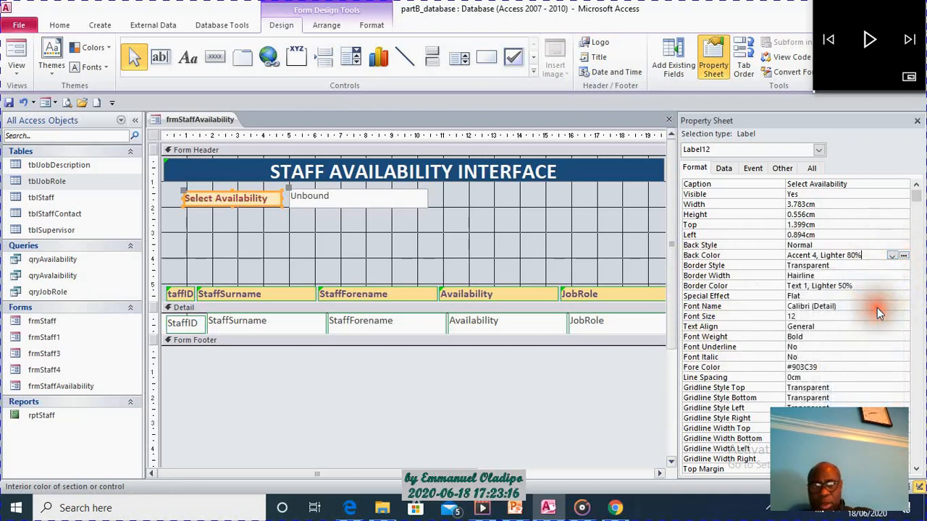
left_click(544, 238)
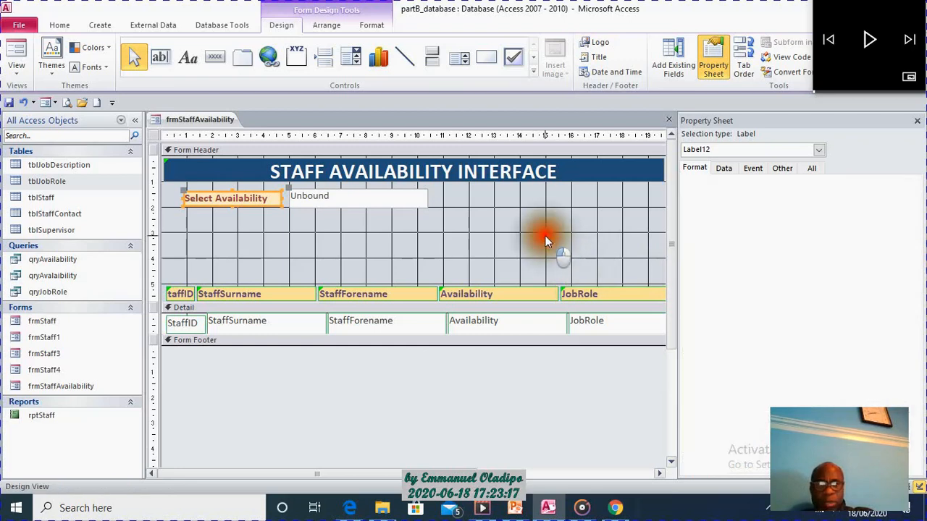
Narrow the unbound text box to about 4.1 cm and duplicate it with its label directly below.
left_click(323, 205)
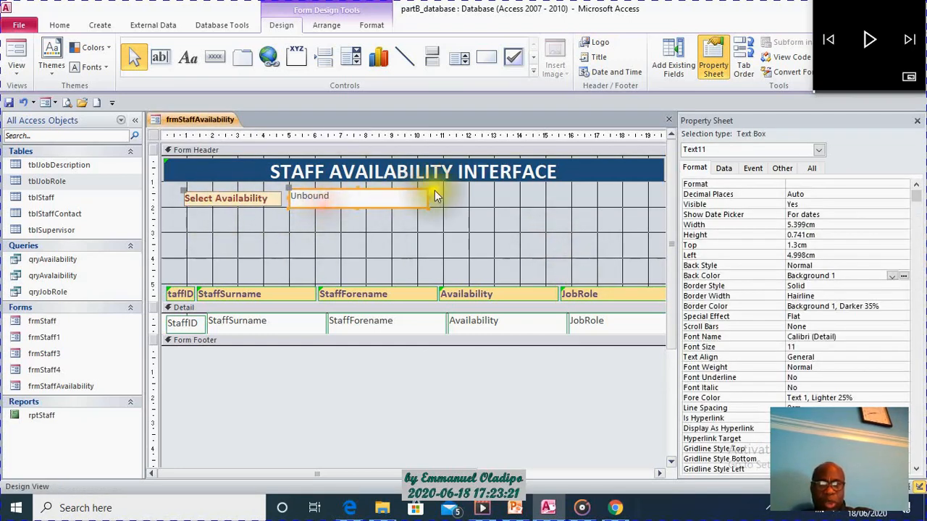
left_click_drag(427, 196, 393, 195)
left_click(440, 215)
left_click(319, 206)
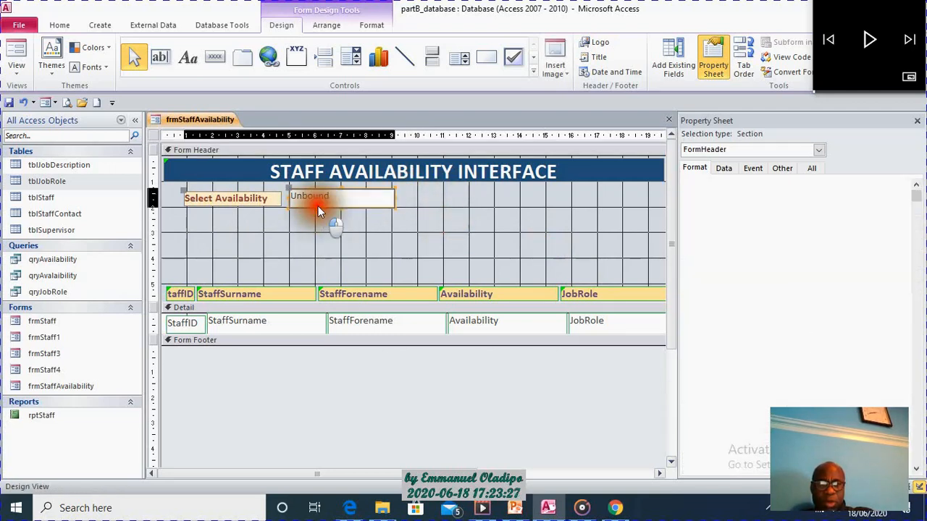
key("ctrl+c")
key("ctrl+v")
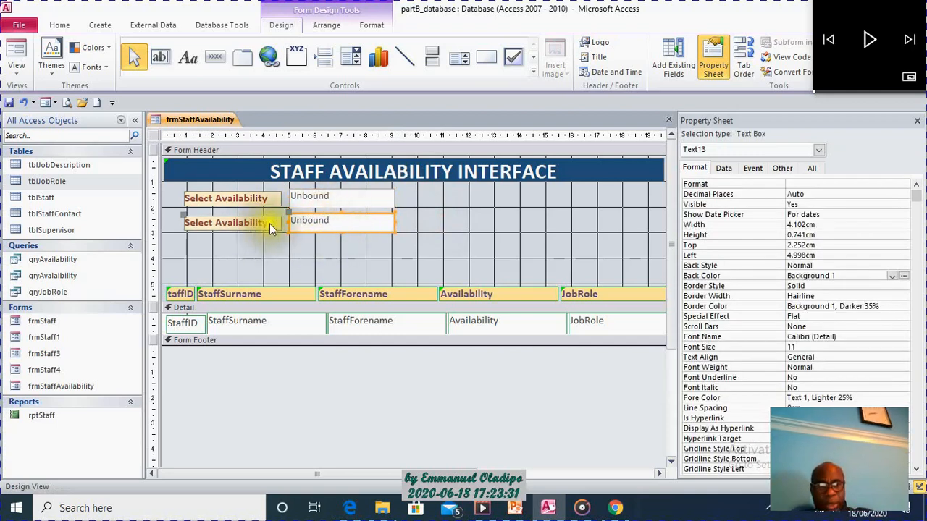
Change the duplicate label's text to Select Job Role and nudge the label down to about 2.4 cm from the header's top.
left_click(269, 227)
left_click_drag(273, 223, 218, 227)
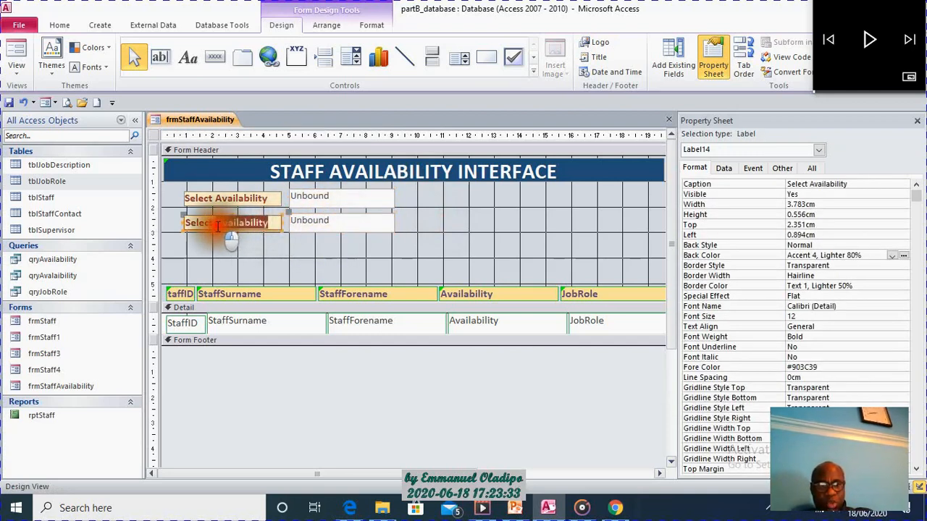
key("BackSpace")
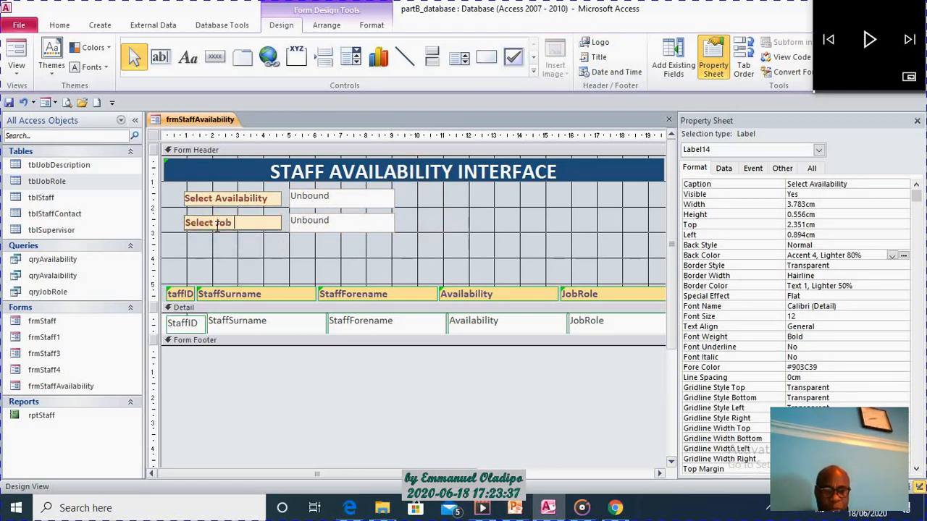
left_click(471, 199)
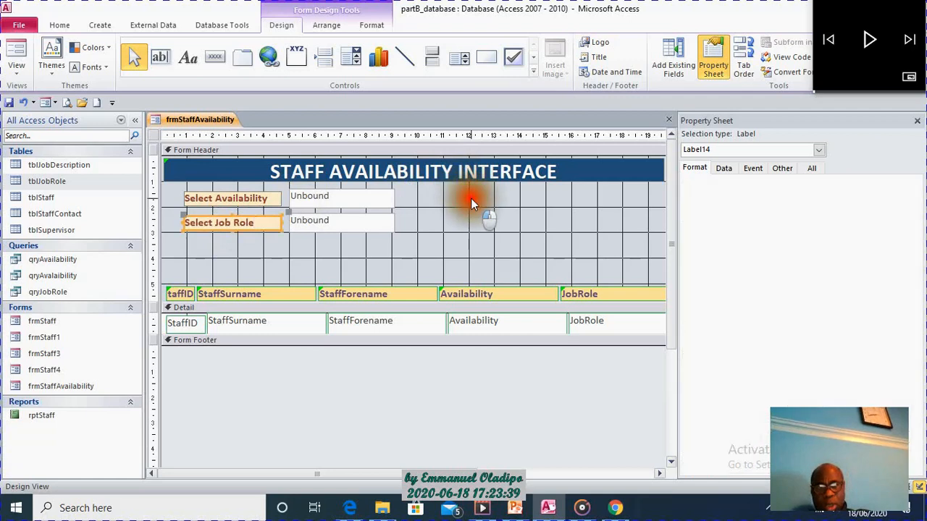
left_click(258, 225)
left_click_drag(182, 218, 183, 220)
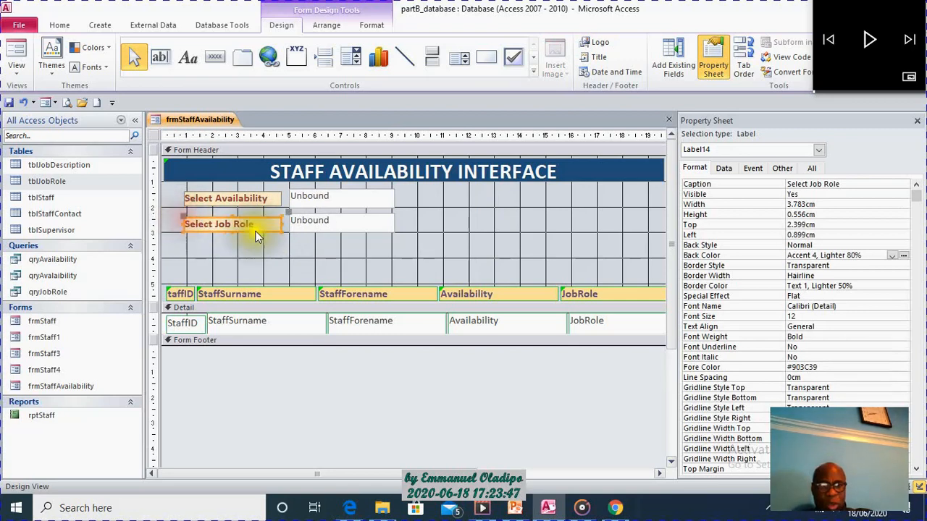
left_click(497, 221)
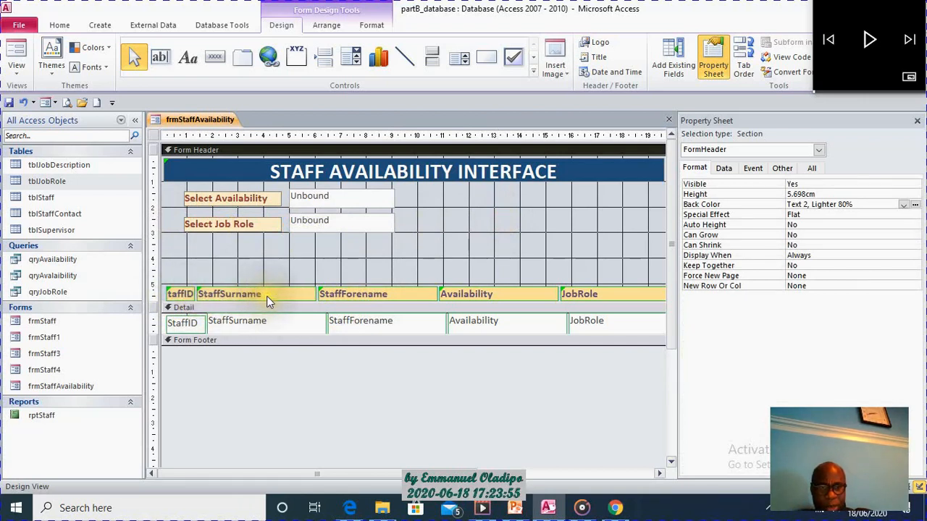
Shorten the StaffSurname heading from its left side to about 4.2 cm and widen the StaffID heading rightwards to about 1.6 cm.
left_click(248, 294)
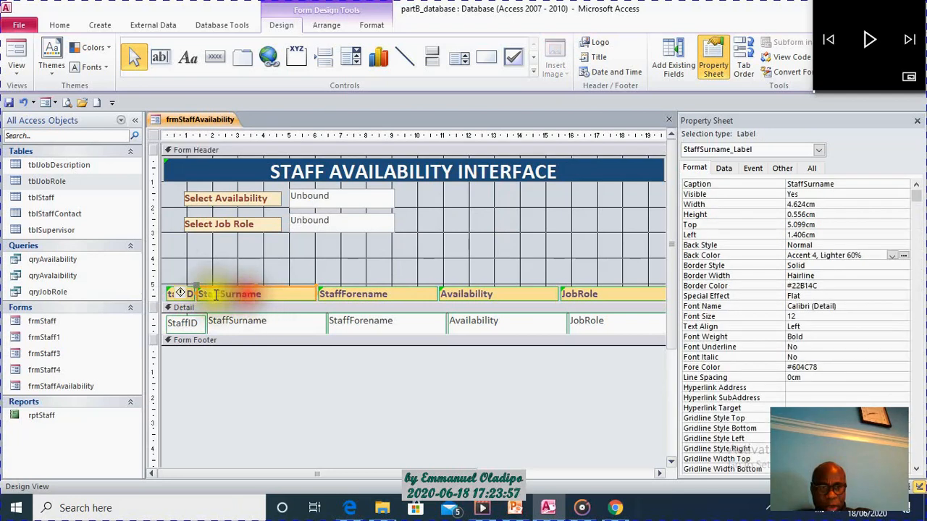
left_click_drag(196, 294, 208, 294)
left_click(271, 263)
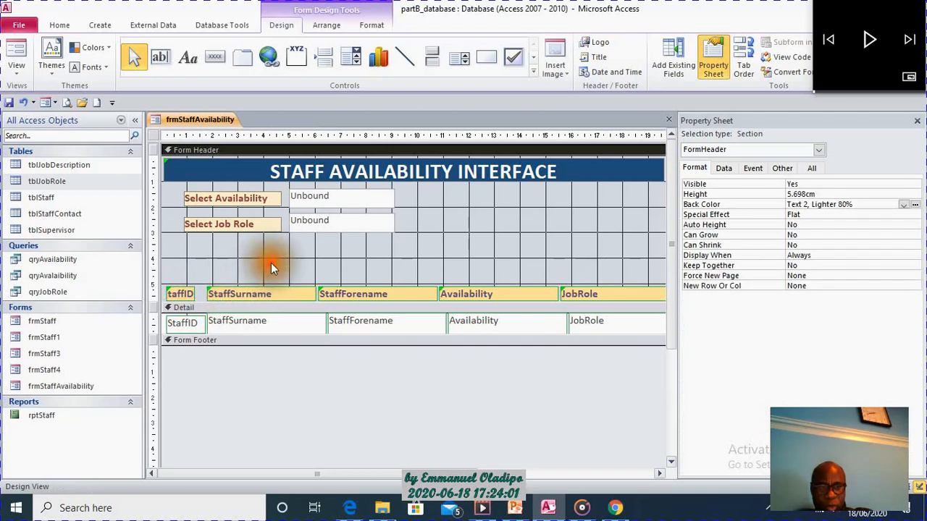
left_click(175, 294)
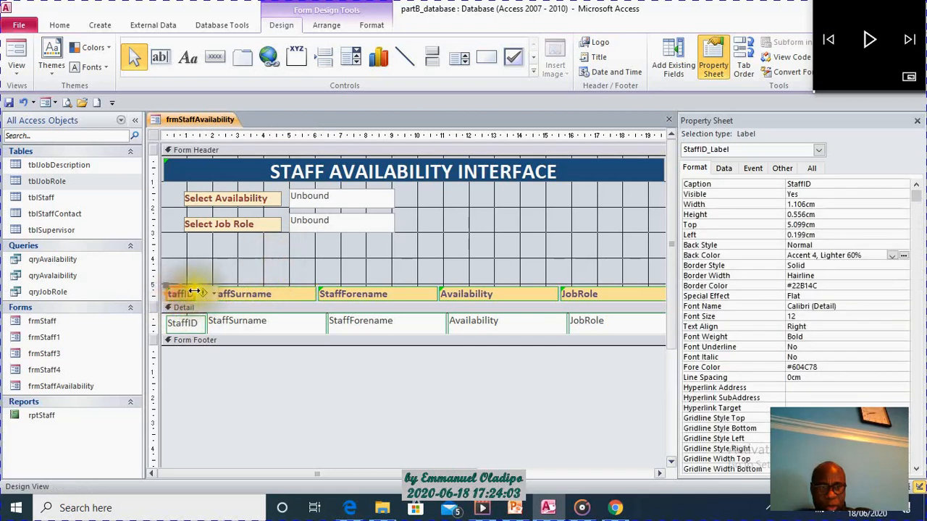
left_click_drag(193, 291, 206, 291)
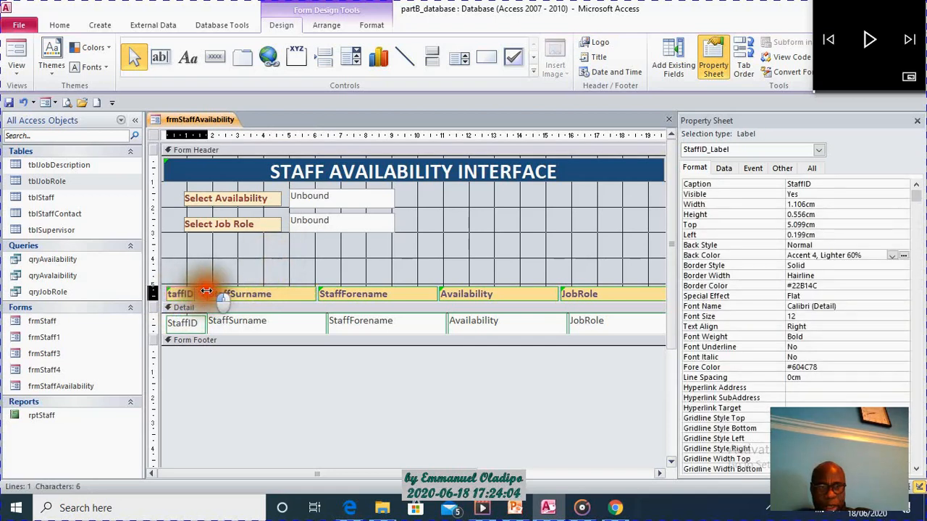
left_click(289, 262)
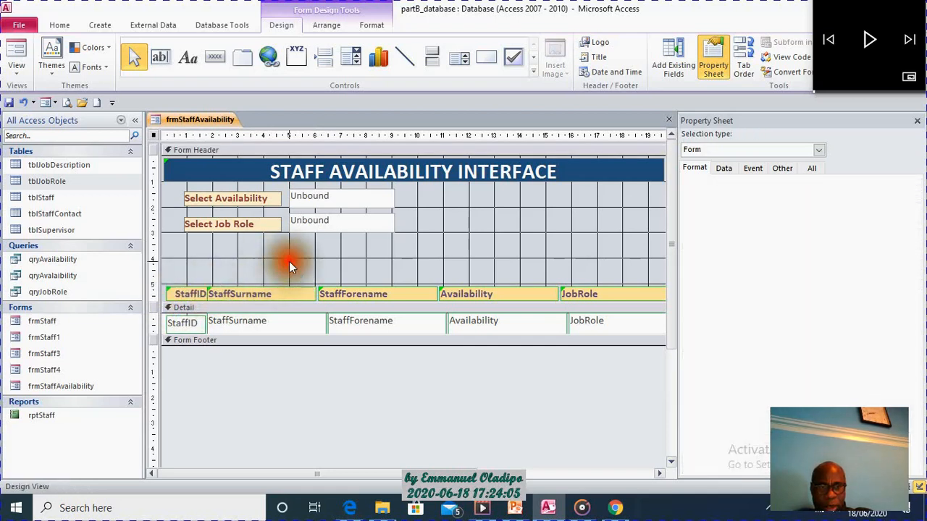
Ignore the unassociated-label errors on the StaffID and StaffSurname headings.
left_click(206, 293)
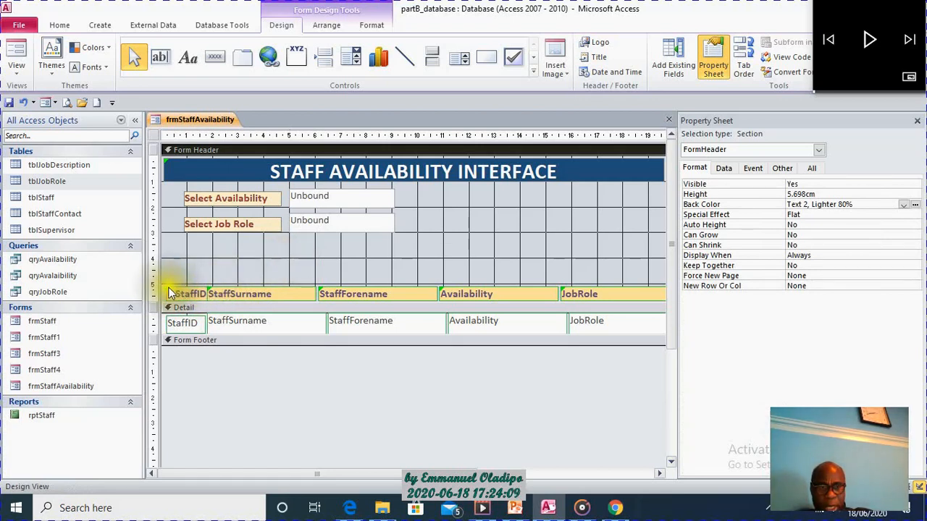
left_click(171, 293)
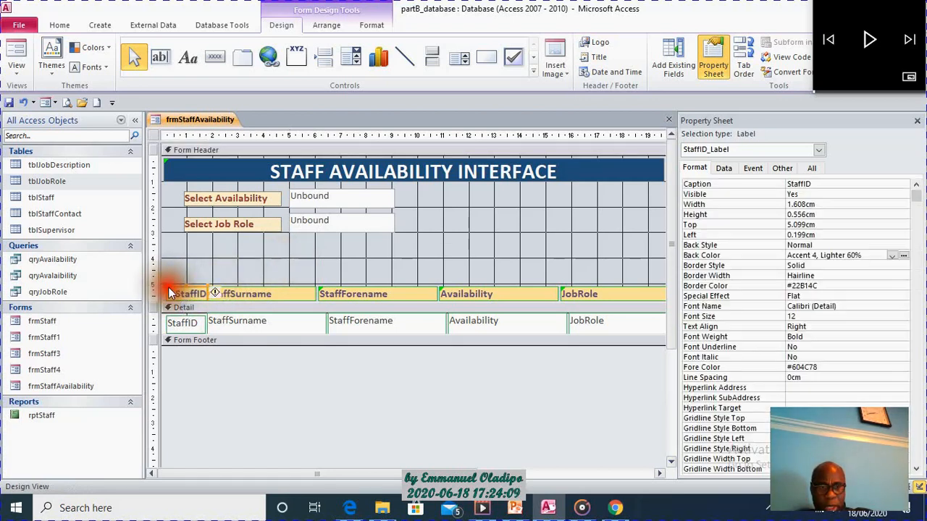
left_click(219, 293)
left_click(262, 362)
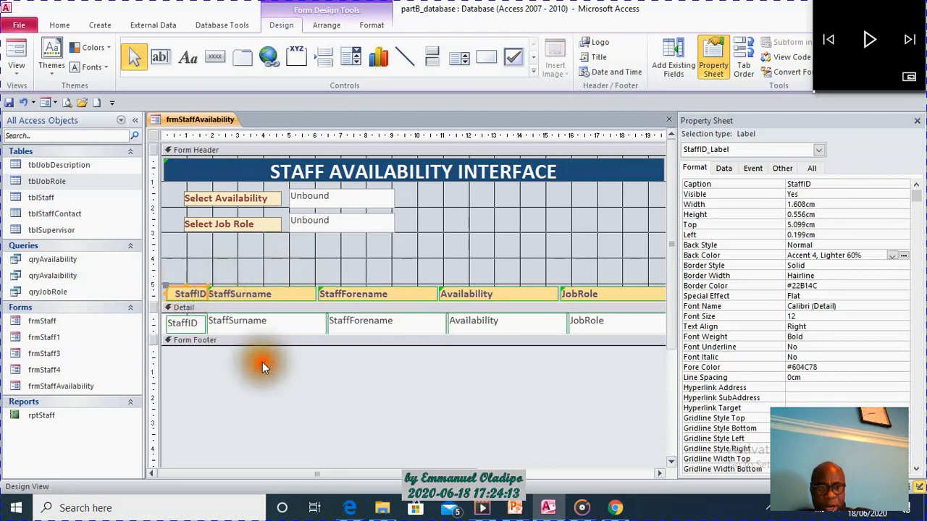
left_click(211, 288)
left_click(193, 293)
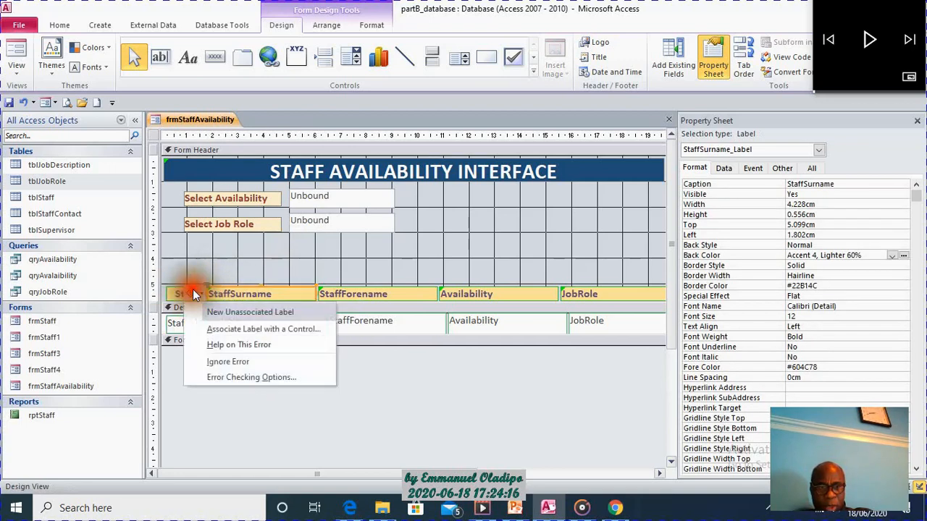
left_click(241, 360)
Ignore the unassociated-label errors on the StaffForename, Availability and JobRole headings.
left_click(322, 288)
left_click(303, 294)
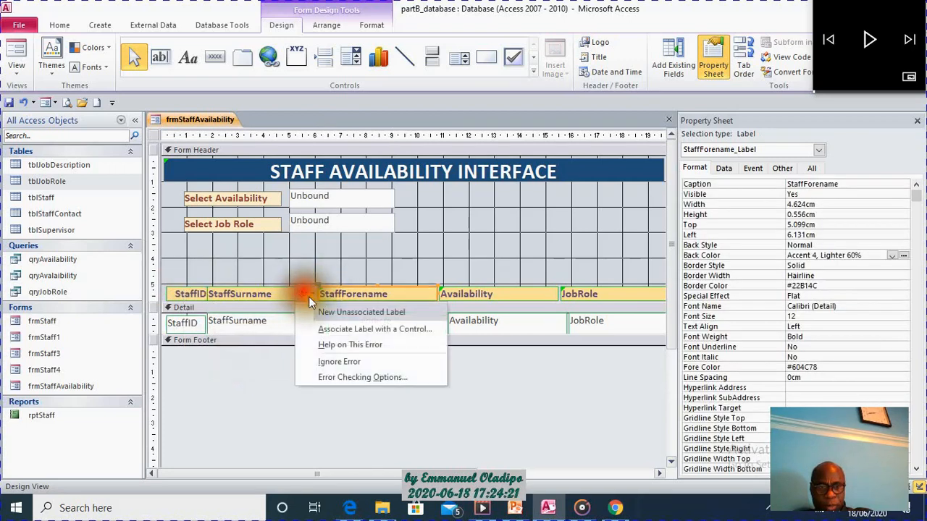
left_click(329, 359)
left_click(445, 292)
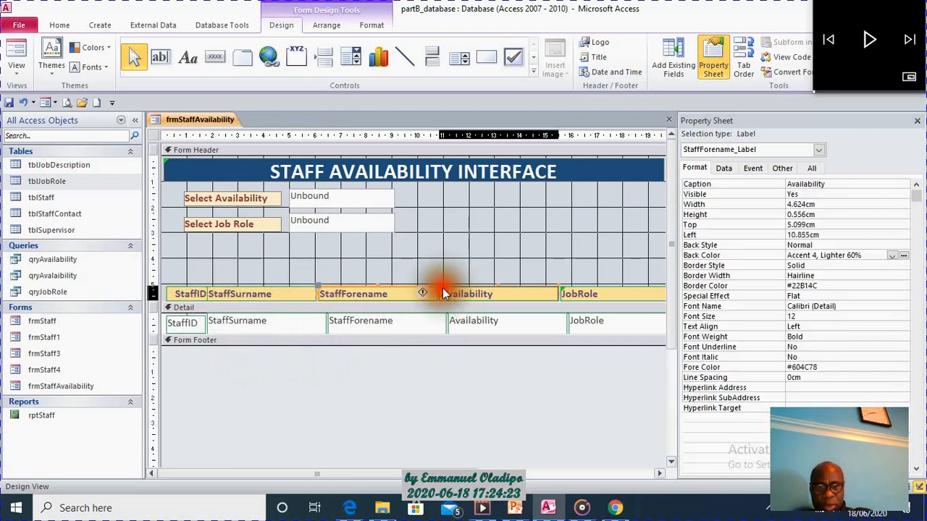
left_click(424, 293)
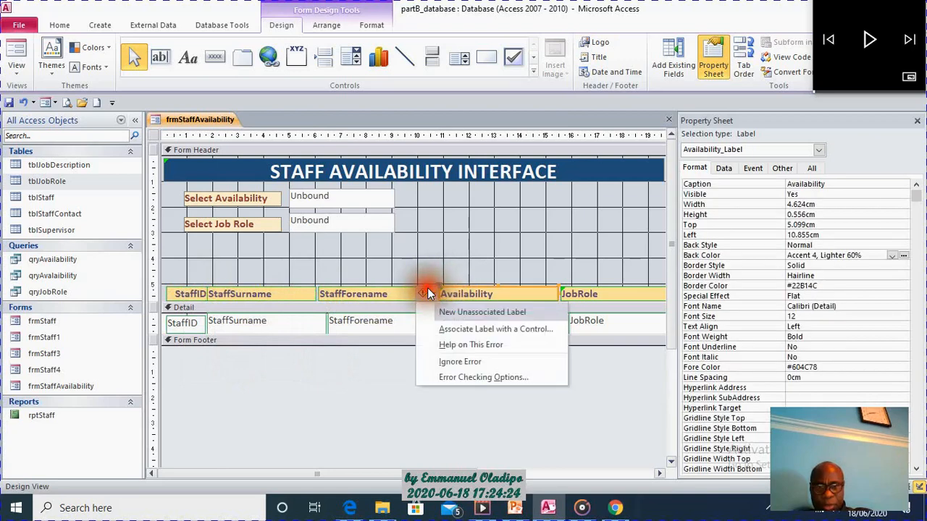
left_click(467, 358)
left_click(563, 289)
left_click(547, 290)
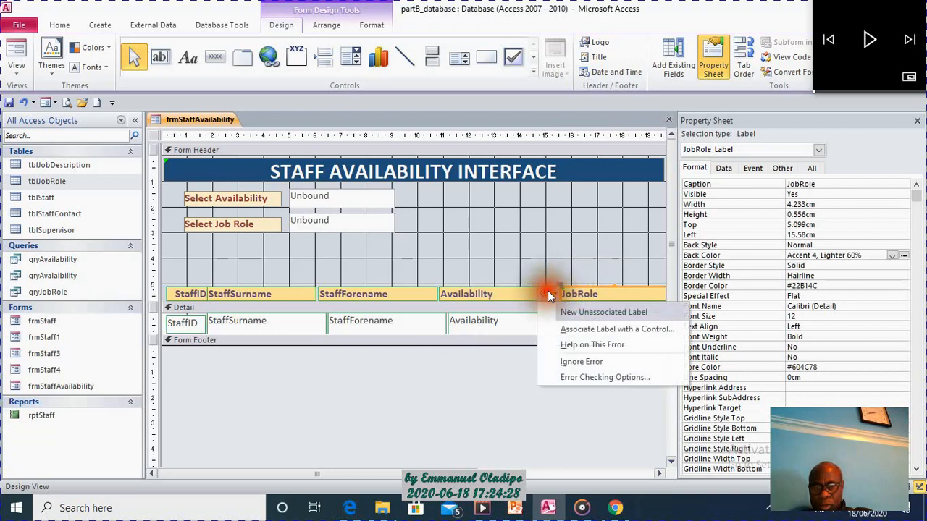
left_click(571, 359)
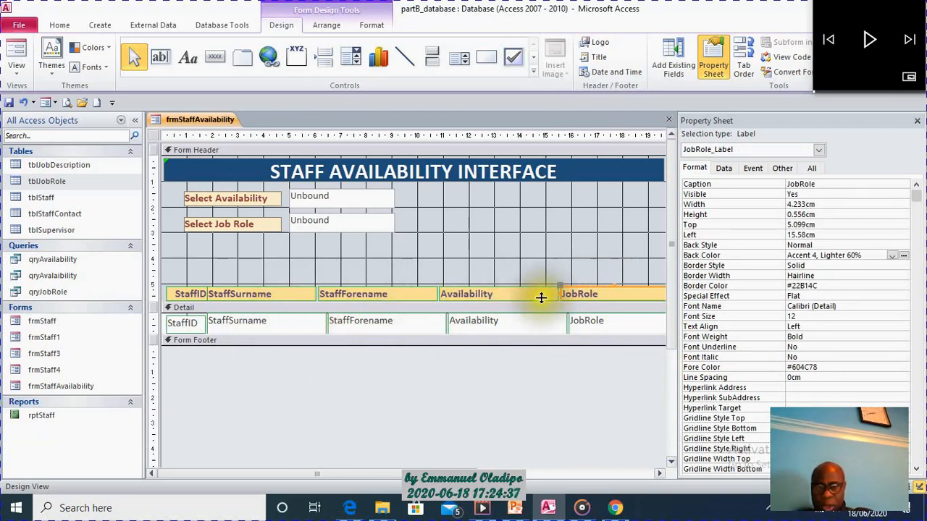
Nudge the StaffSurname heading right to about 1.9 cm from the left edge and reduce the form header's height to about 5.7 cm.
left_click(304, 291)
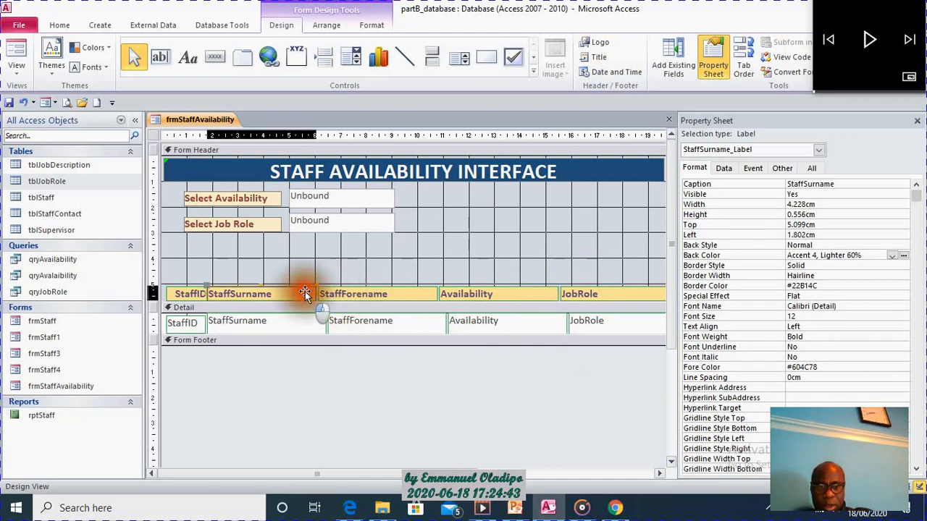
left_click_drag(309, 293, 305, 286)
left_click(387, 270)
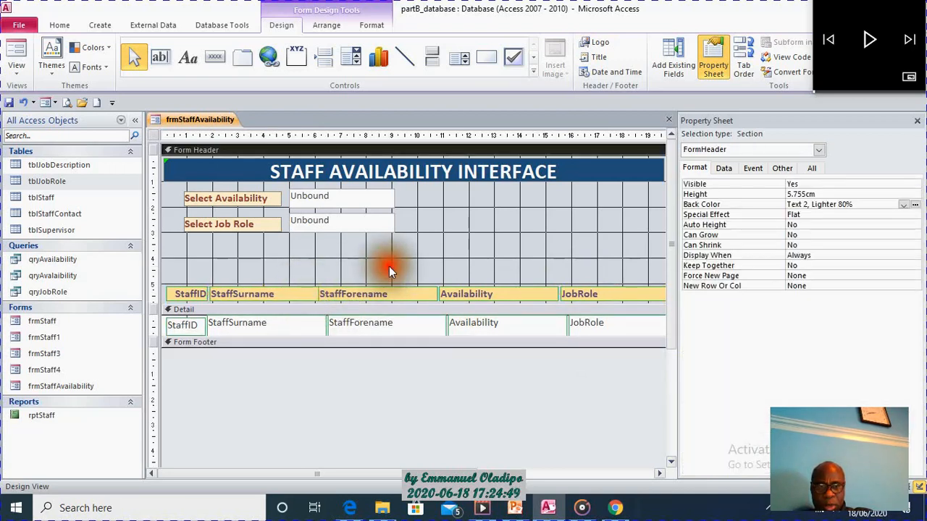
left_click_drag(383, 305, 399, 304)
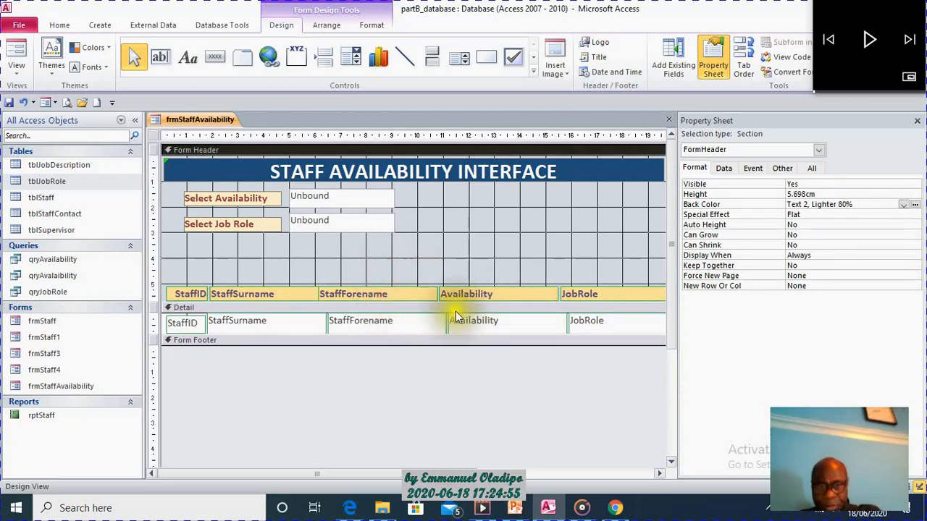
Trim the StaffForename heading's left side to align with its detail field and widen the StaffSurname heading to about 4.5 cm.
left_click(403, 296)
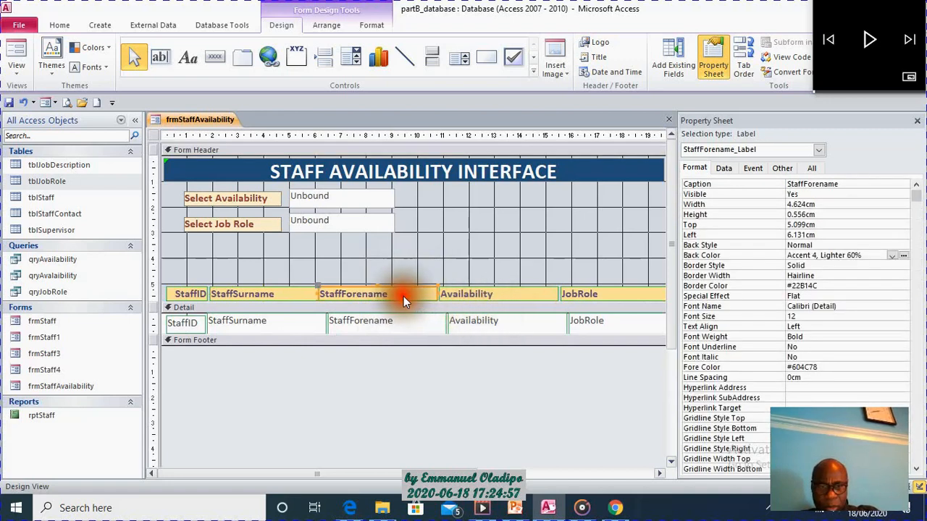
left_click_drag(319, 293, 331, 292)
left_click(310, 293)
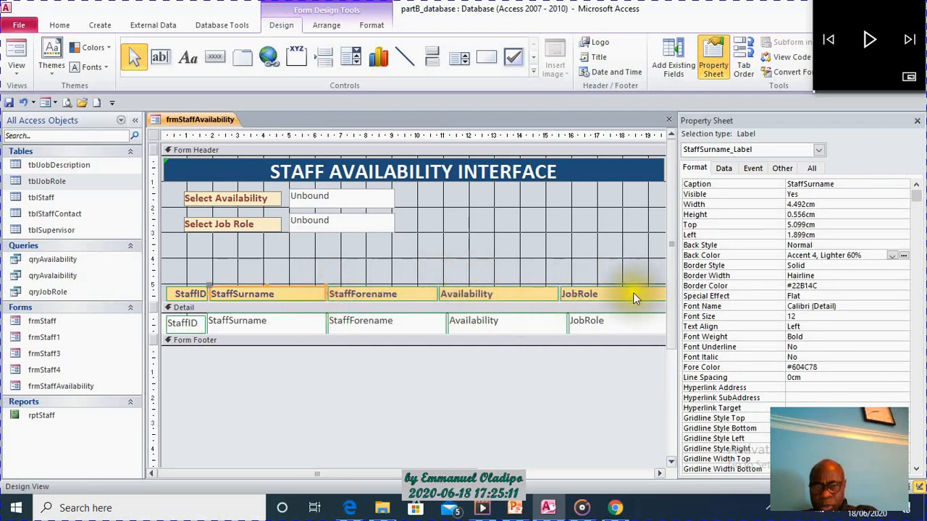
left_click(455, 246)
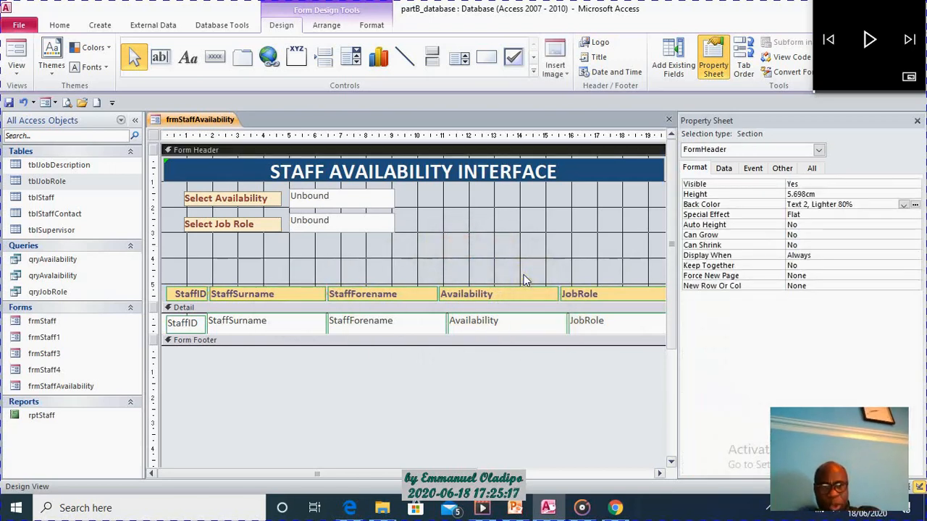
Add a space to the heading captions so they read Staff Surname, Staff Forename and Job Role.
left_click(231, 293)
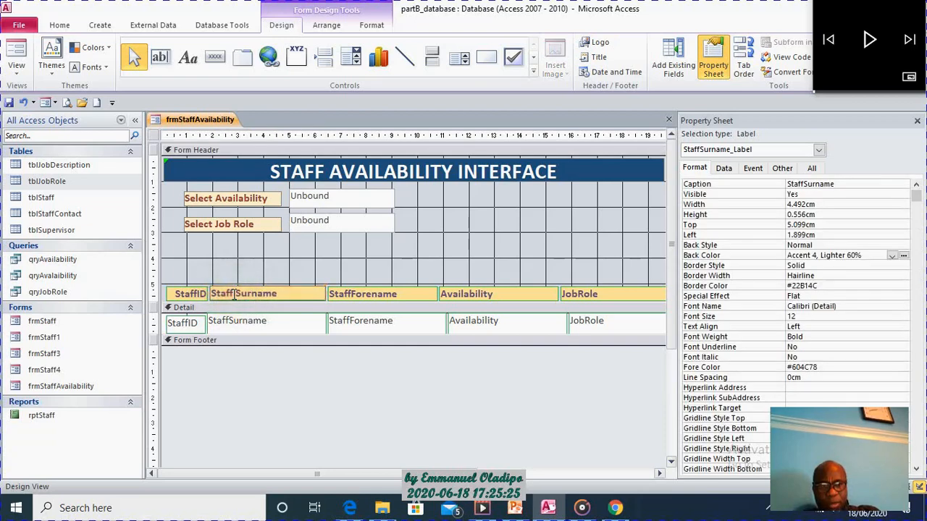
left_click(371, 294)
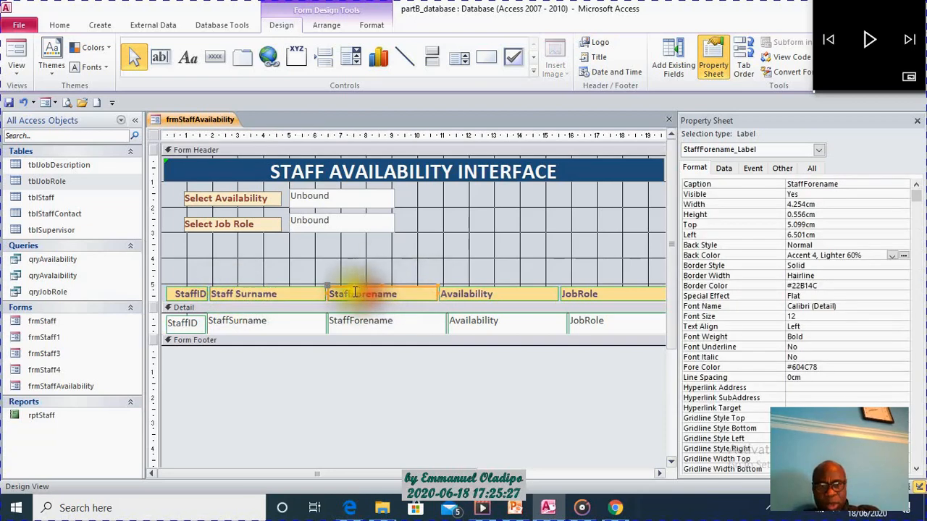
left_click(351, 289)
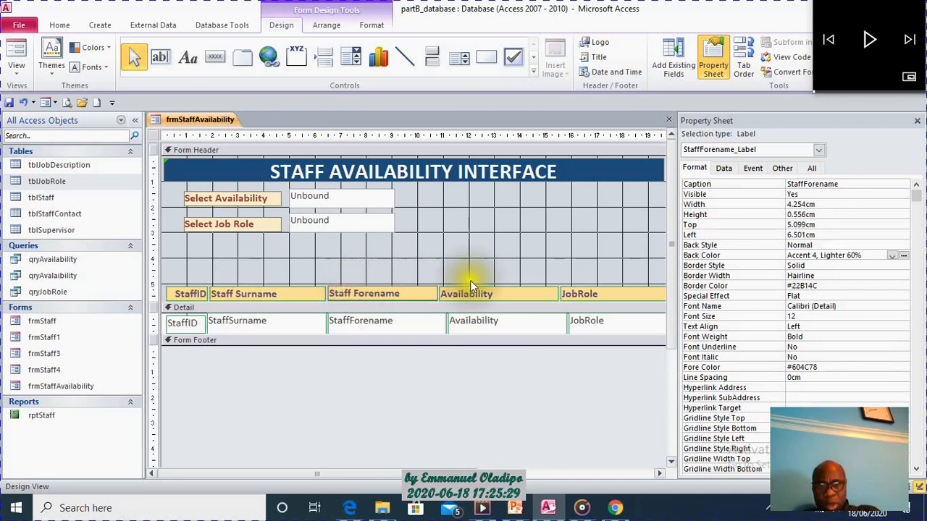
left_click(581, 294)
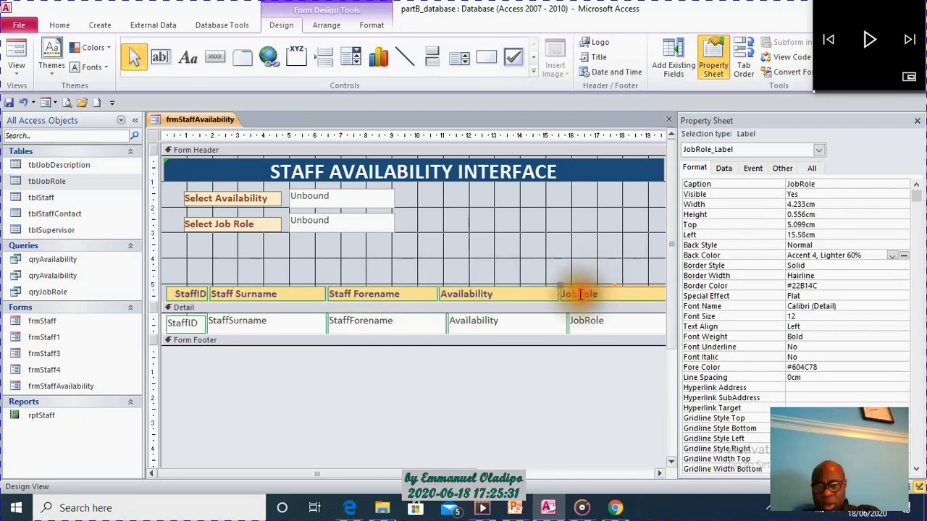
left_click(561, 209)
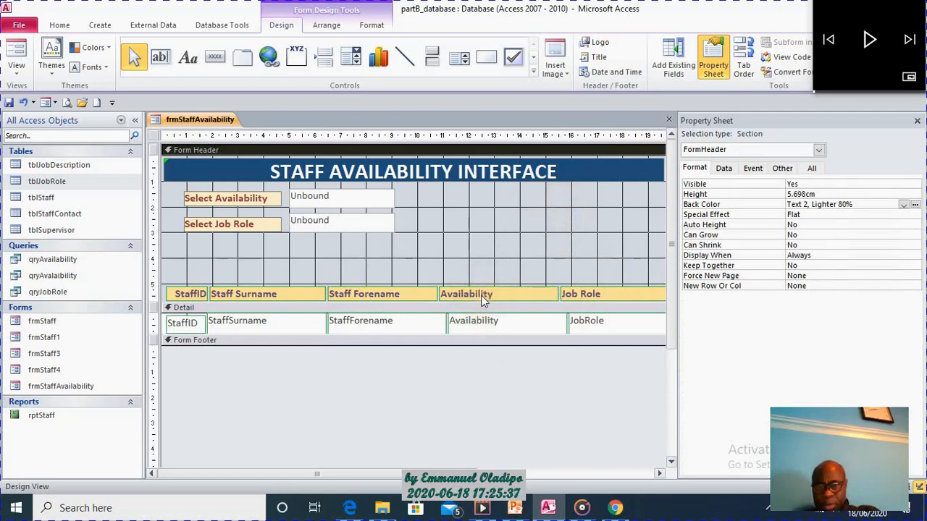
left_click(513, 242)
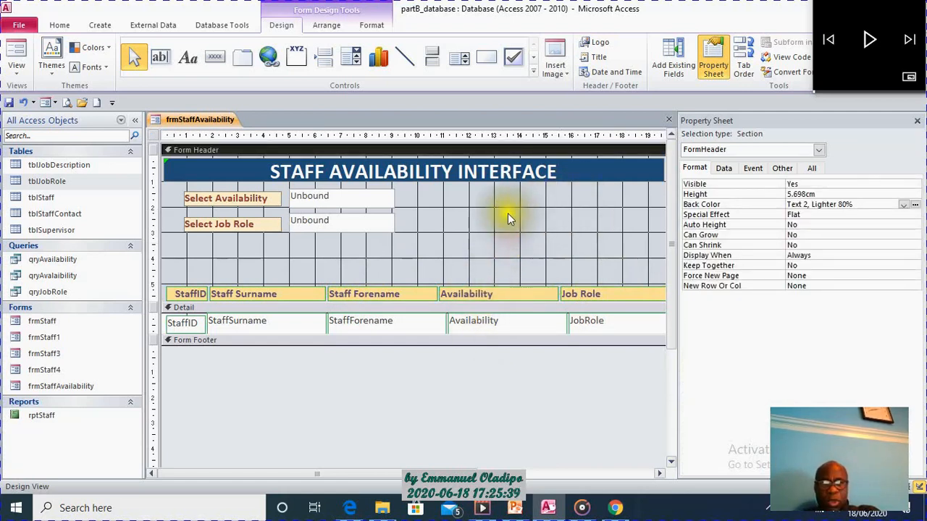
Name the unbound text box beside the Select Availability label txtAvail.
left_click(363, 202)
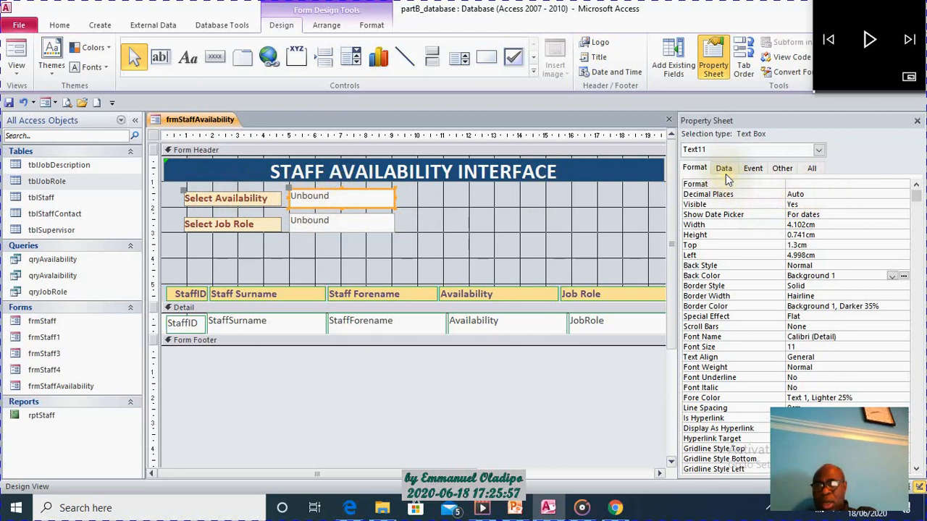
left_click(812, 168)
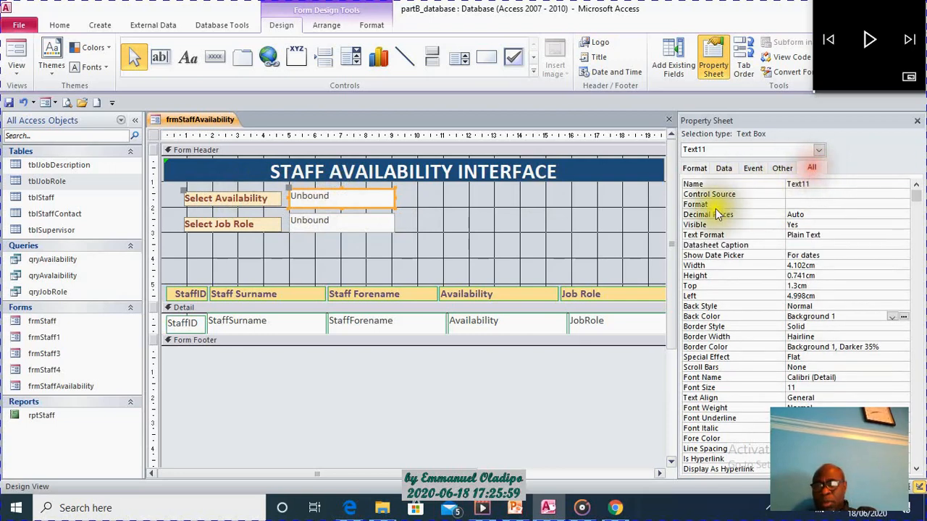
left_click(814, 185)
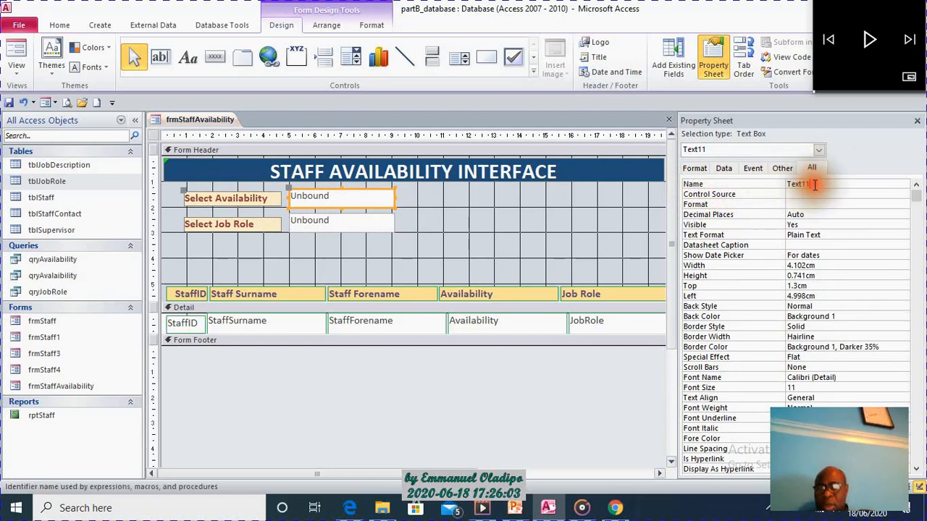
key("BackSpace")
key("BackSpace")
key("BackSpace")
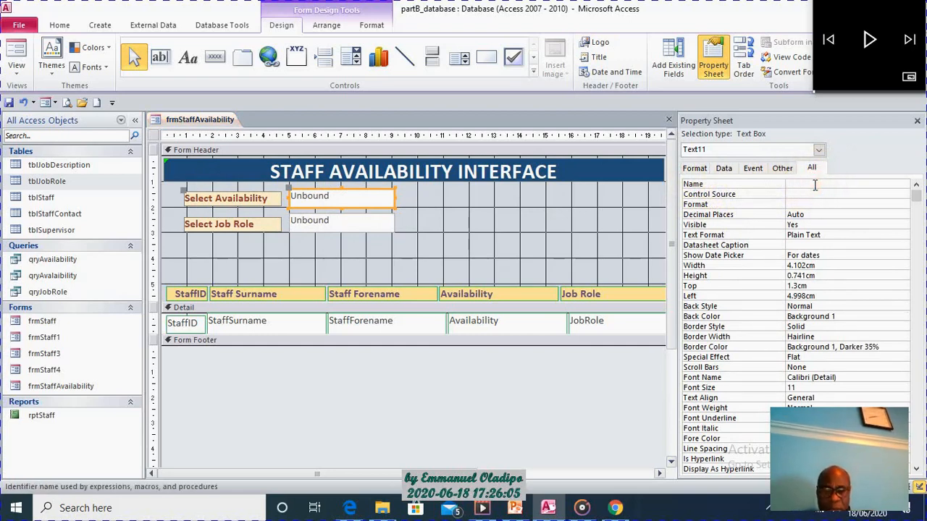
type("txt")
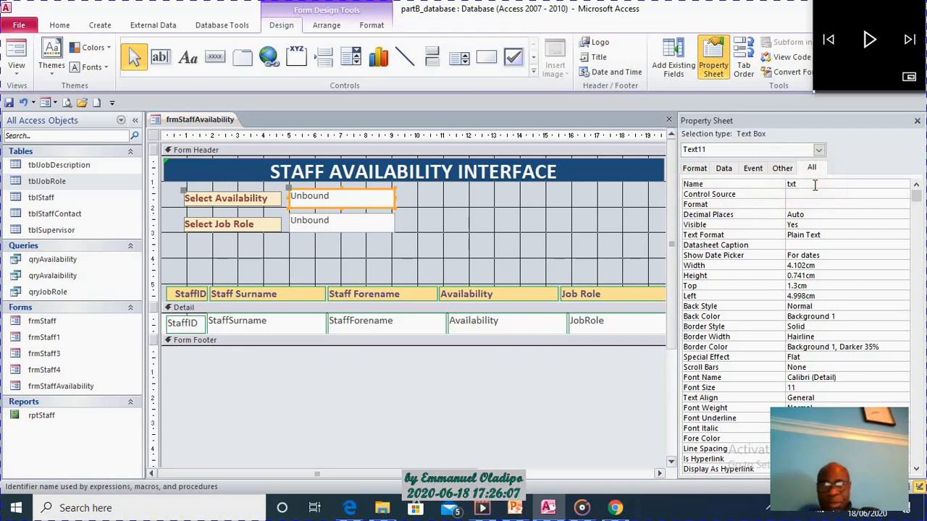
type("Avail")
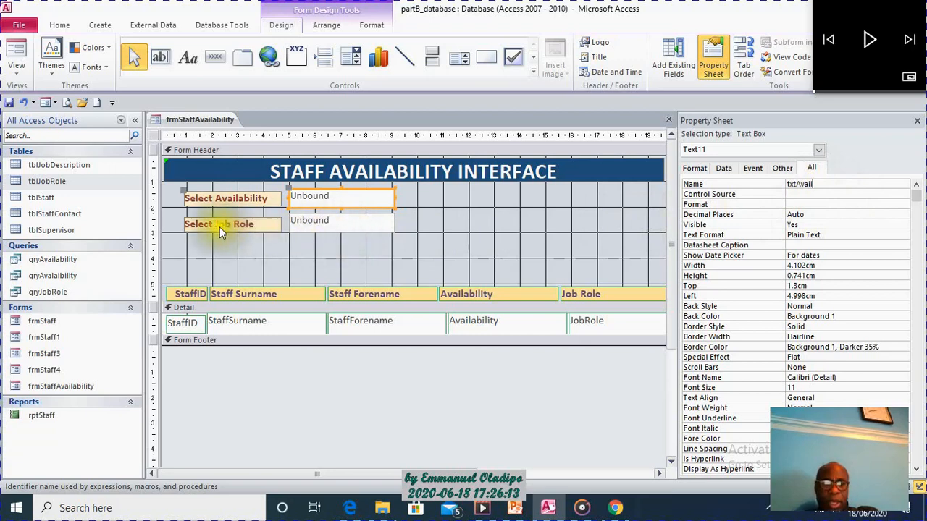
Name the unbound text box beside the Select Job Role label txtRole.
left_click(364, 228)
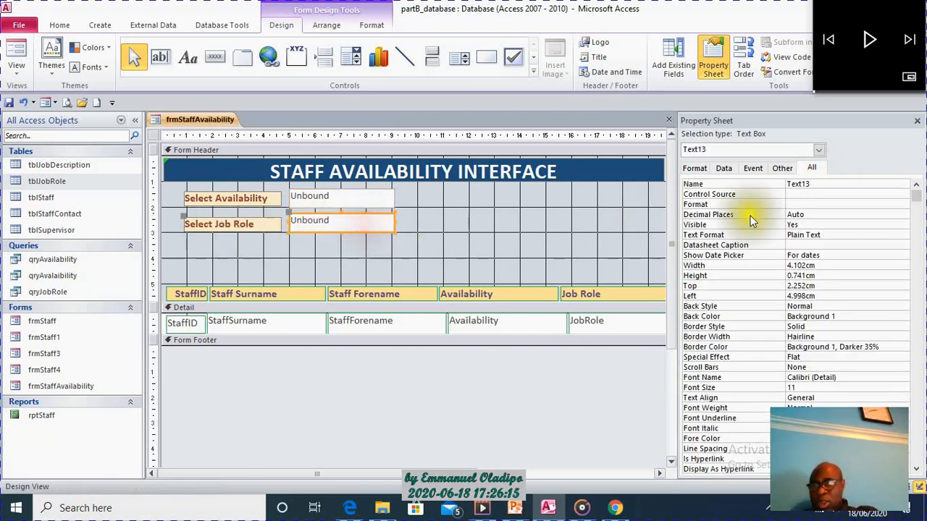
left_click(822, 184)
key("BackSpace")
key("BackSpace")
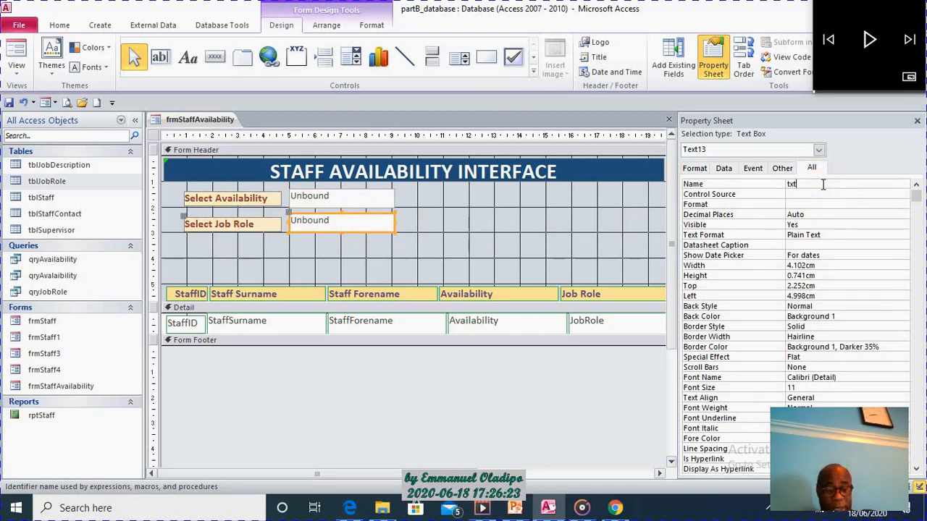
type("e")
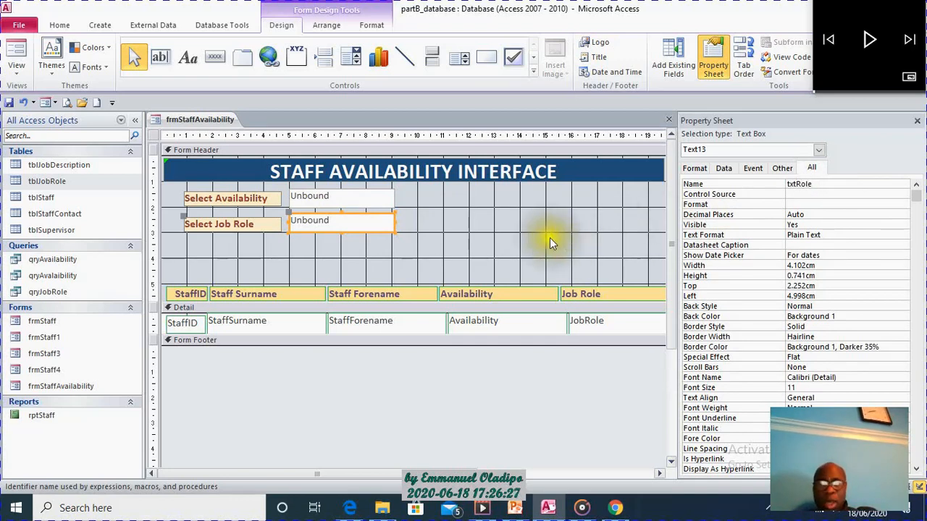
left_click(550, 237)
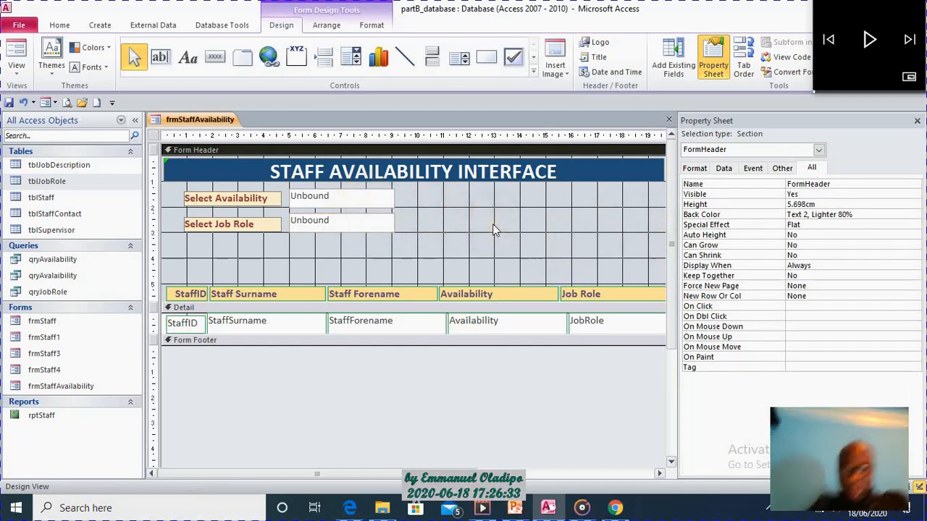
left_click(466, 241)
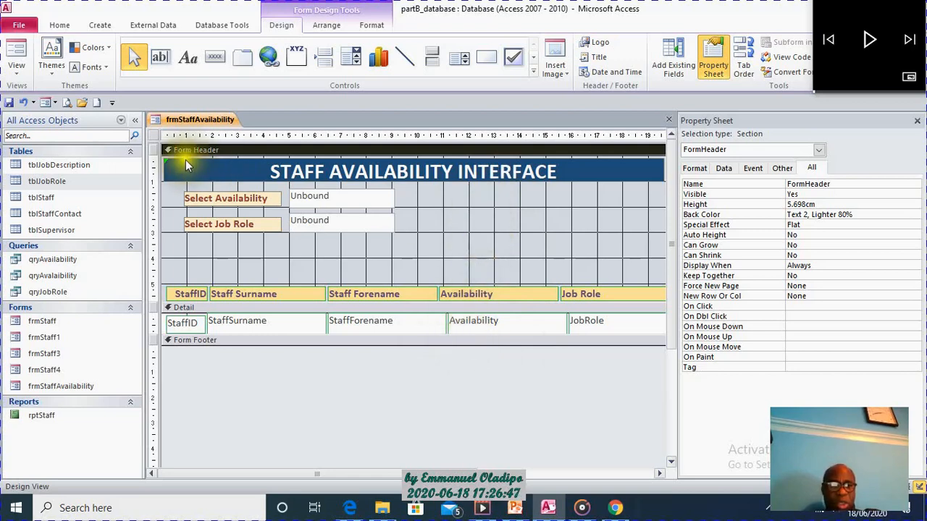
Ignore the unassociated-label error on the STAFF AVAILABILITY INTERFACE title.
left_click(163, 158)
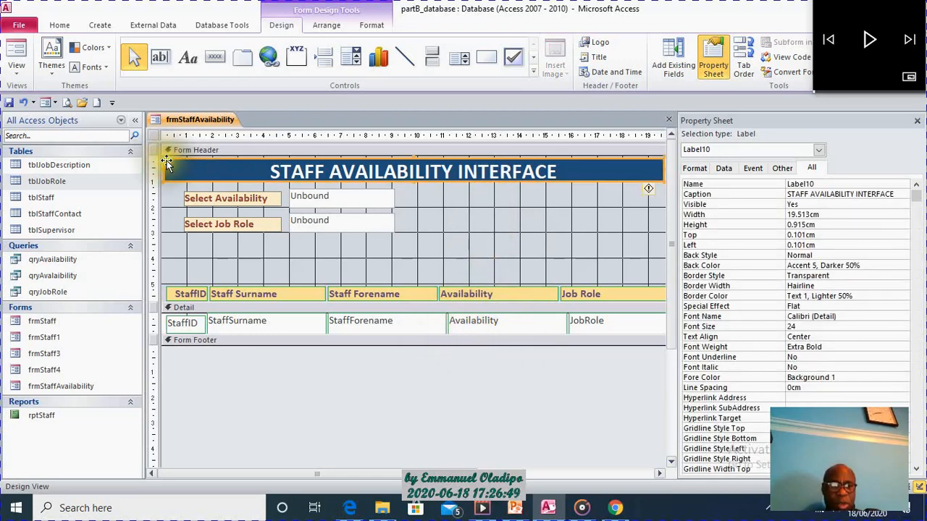
left_click(174, 188)
left_click(167, 162)
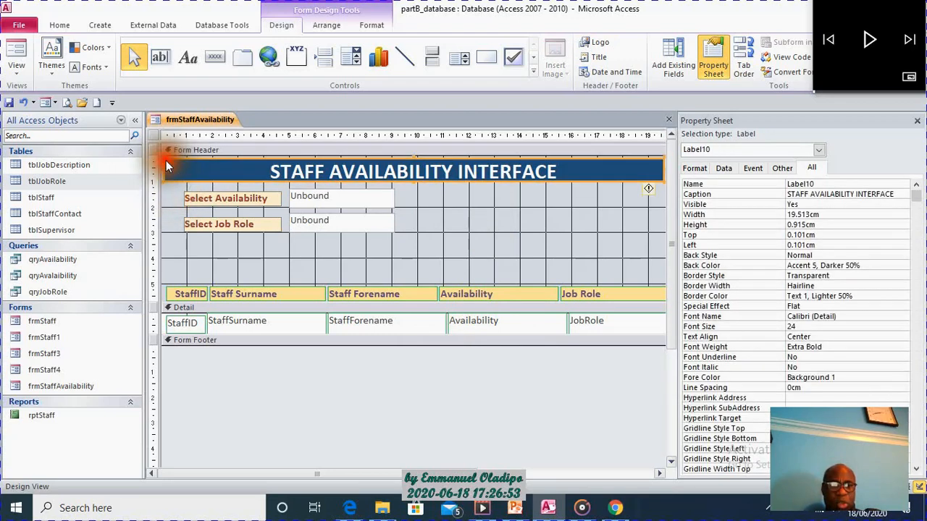
left_click(650, 190)
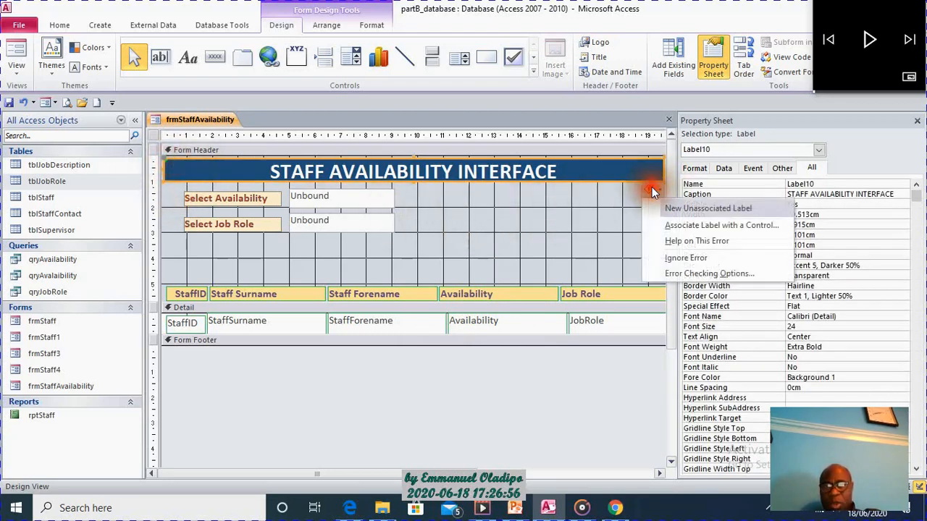
left_click(701, 253)
left_click(584, 226)
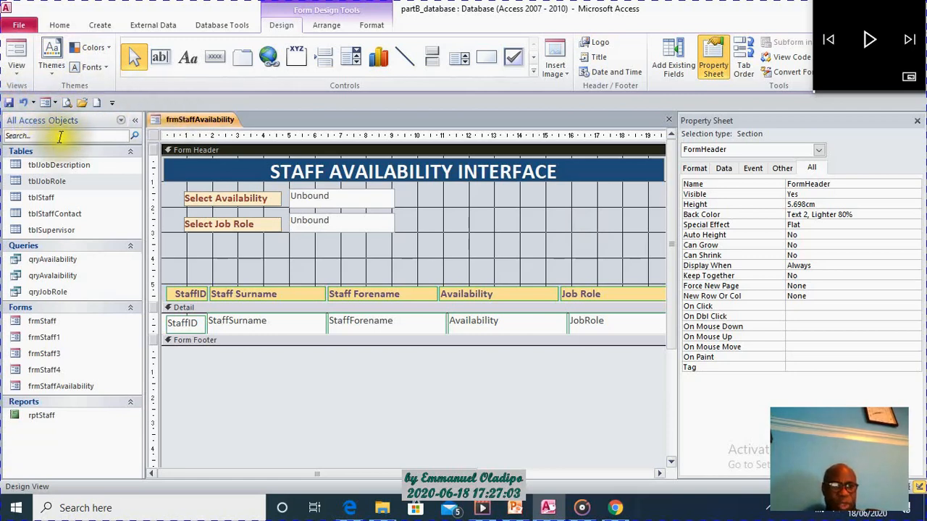
Create a new macro, show all available actions and add an ApplyFilter action.
left_click(100, 24)
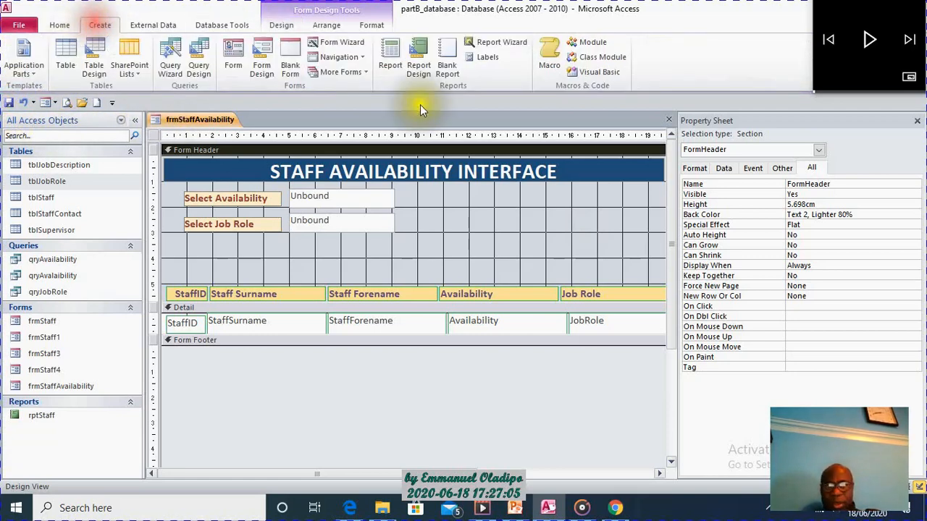
left_click(548, 52)
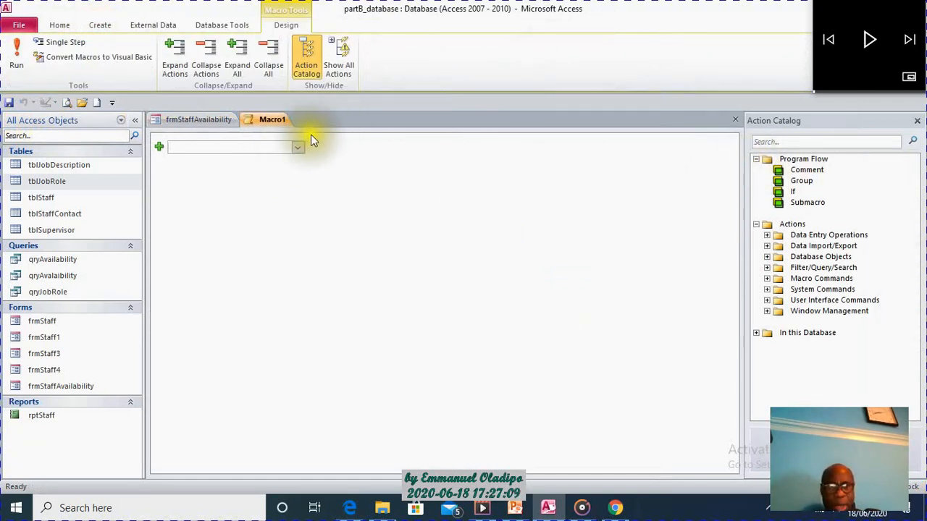
left_click(344, 63)
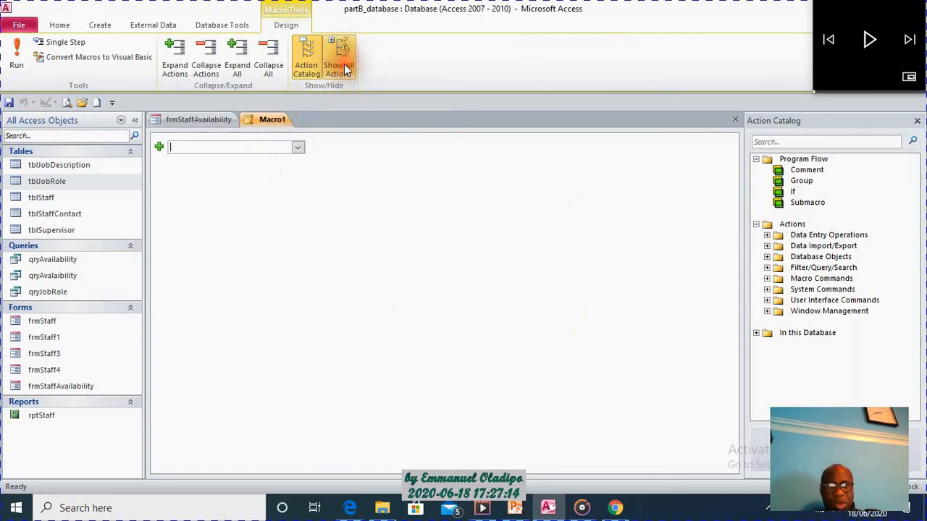
left_click(297, 149)
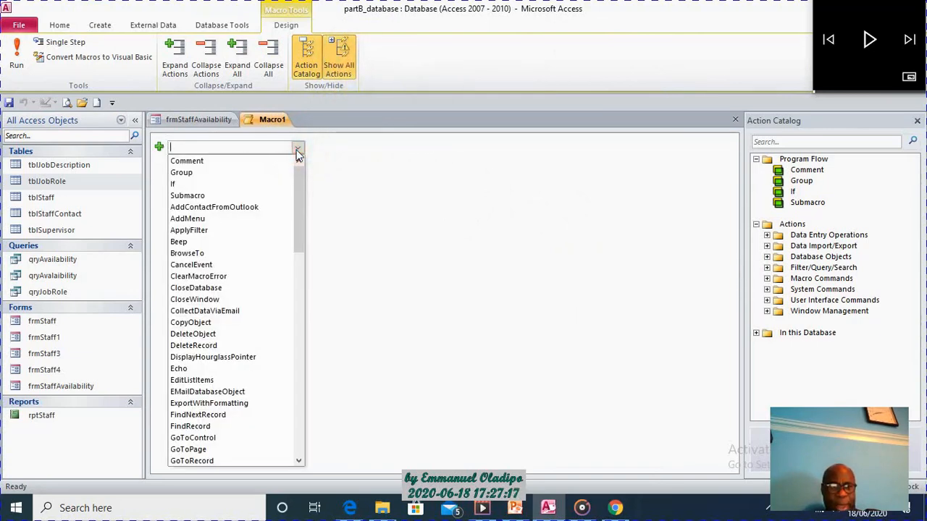
left_click(222, 230)
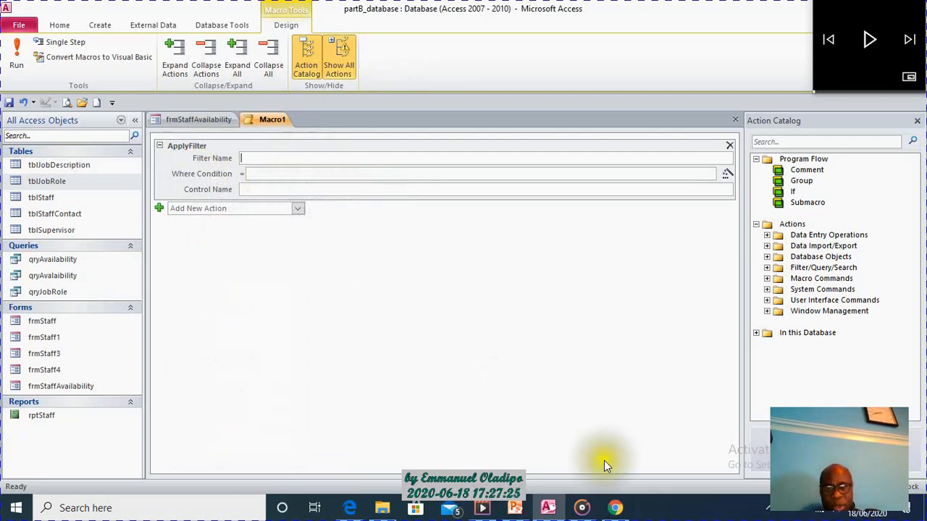
Return from the exam paper to Access and check the names of the availability and job role text boxes on frmStaffAvailability.
left_click(548, 512)
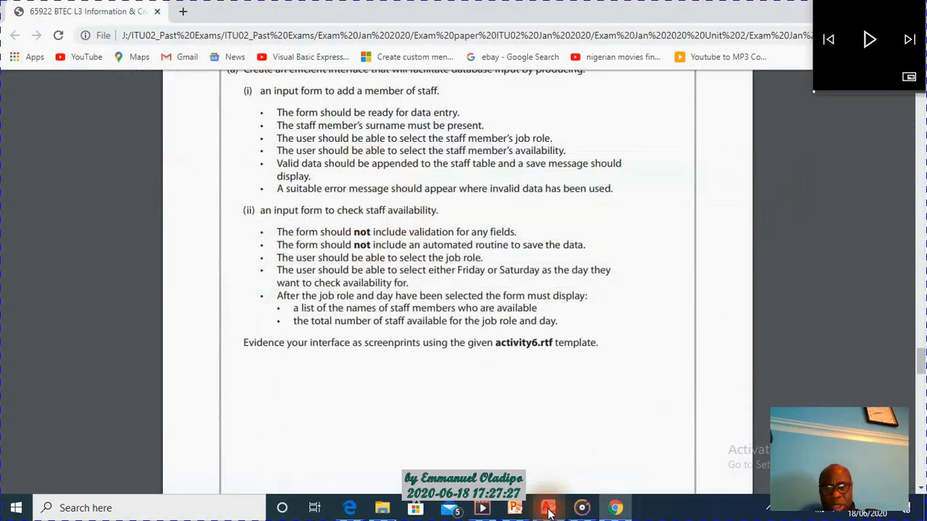
left_click(548, 512)
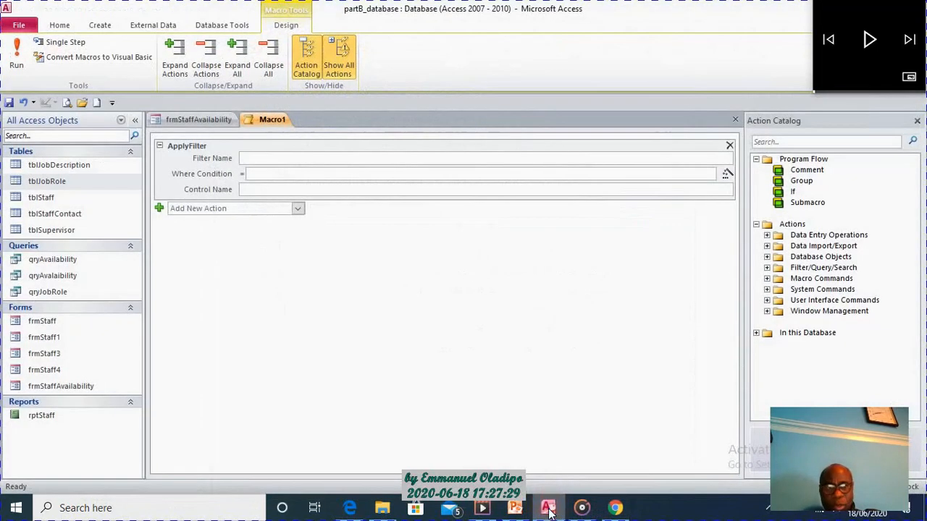
left_click(186, 118)
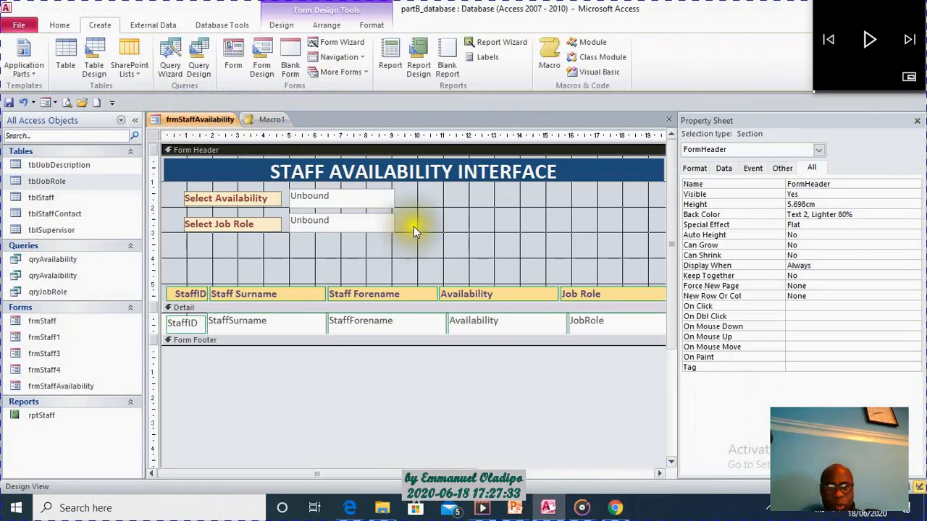
left_click(332, 202)
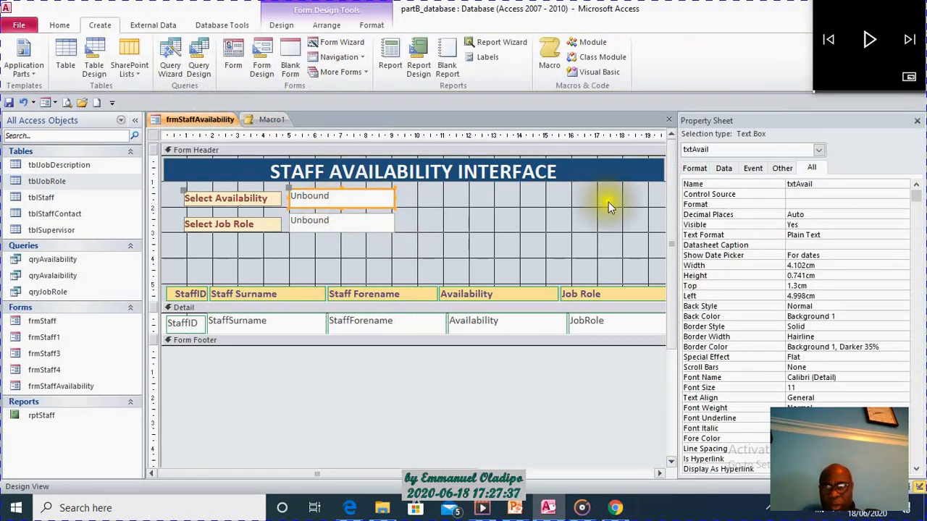
left_click(363, 225)
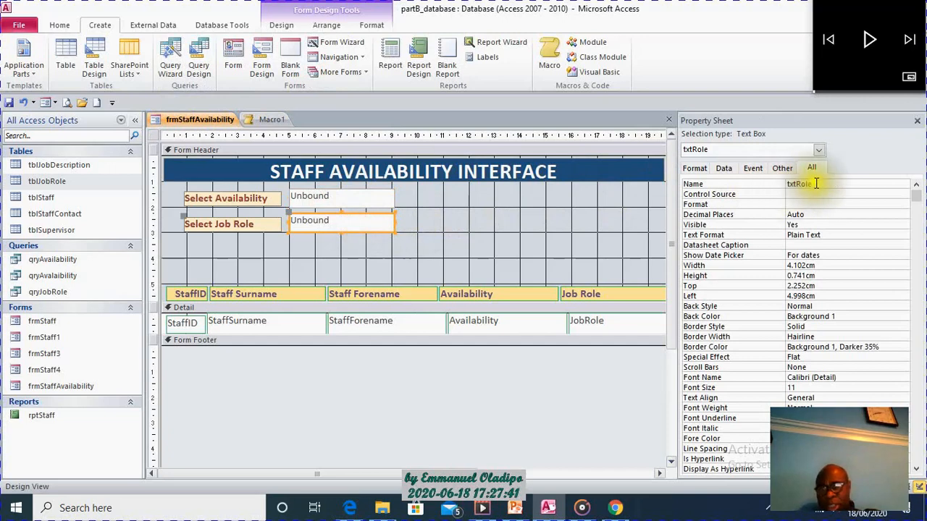
left_click(473, 231)
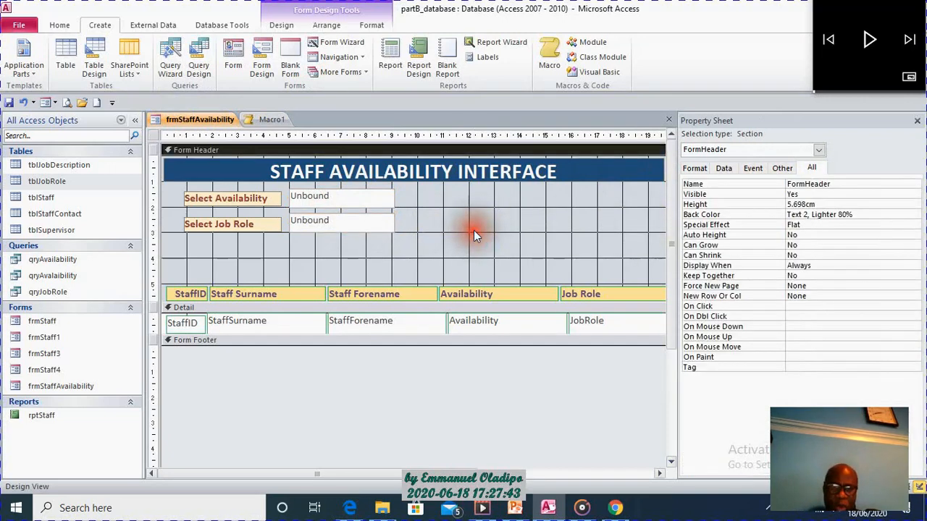
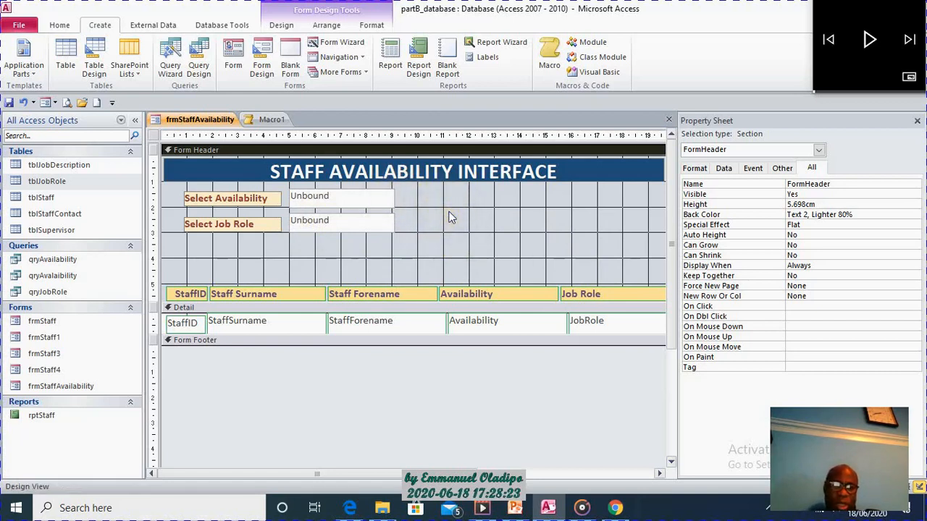
In Macro1's ApplyFilter action, begin the Where Condition with [Availability]=[Forms].
left_click(371, 201)
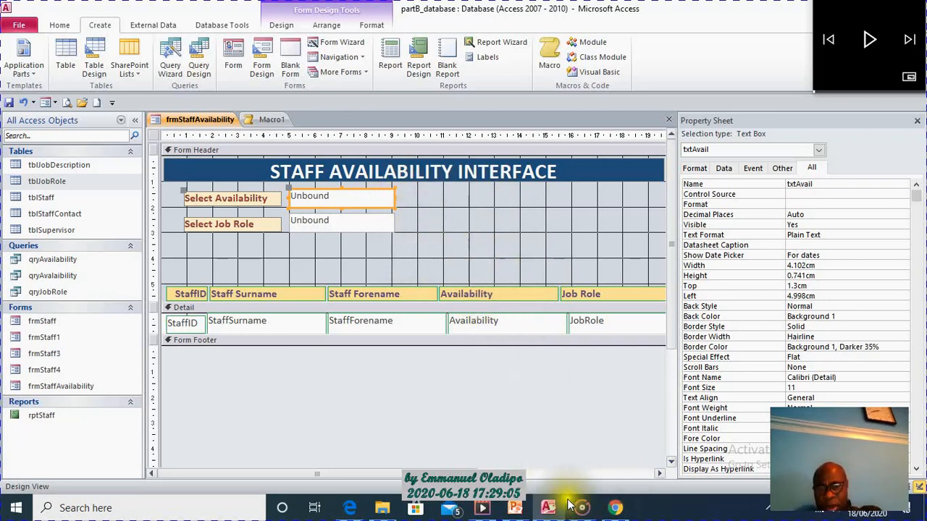
left_click(270, 121)
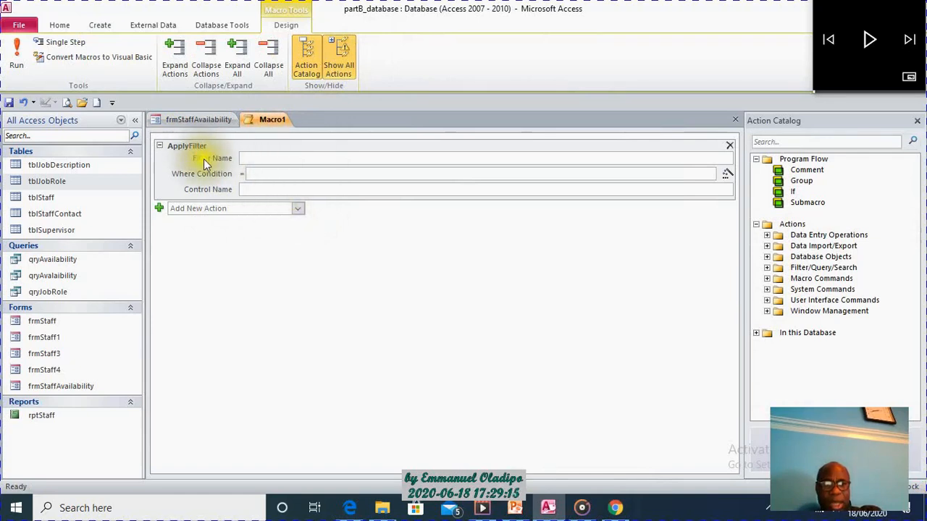
left_click(262, 158)
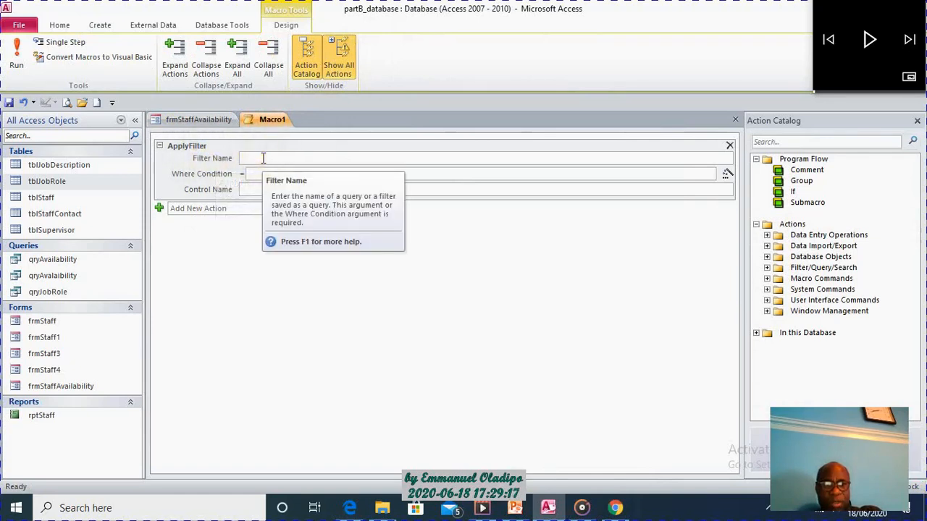
left_click(263, 174)
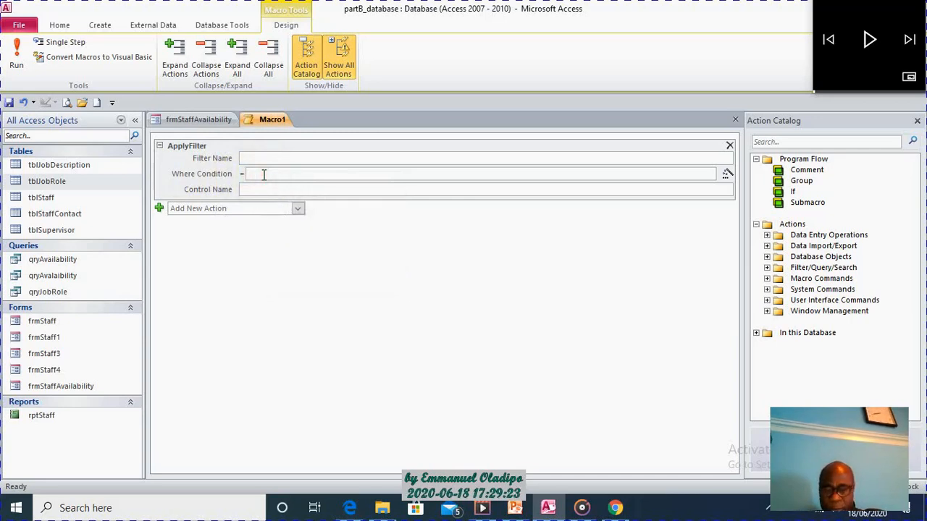
type("[Avail")
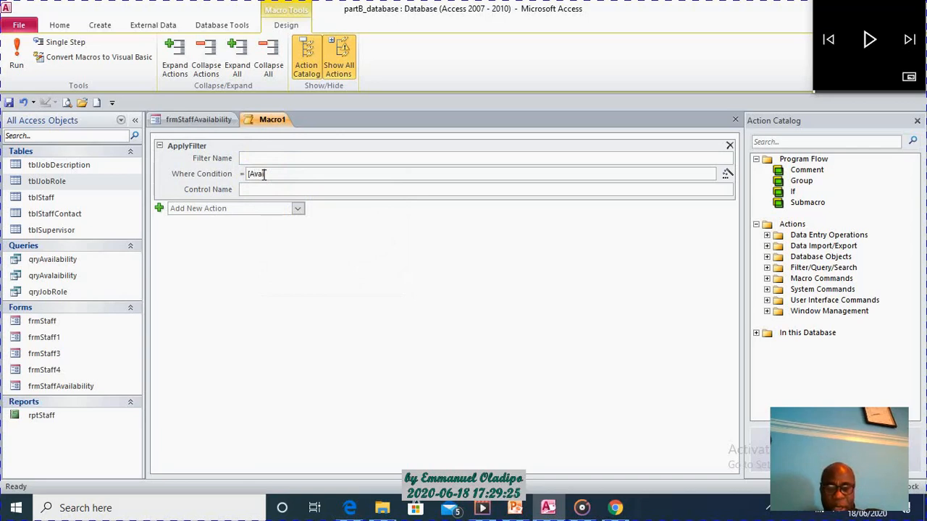
type("ability]=")
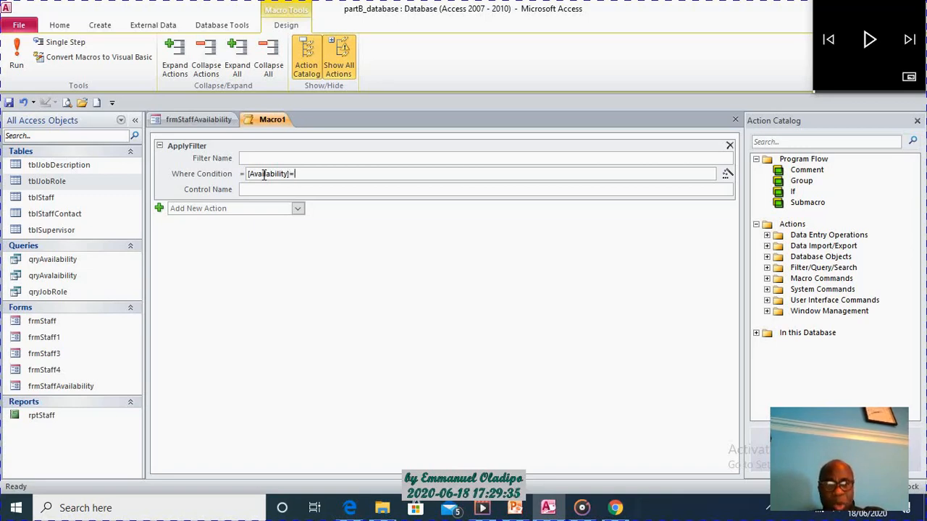
type("[form")
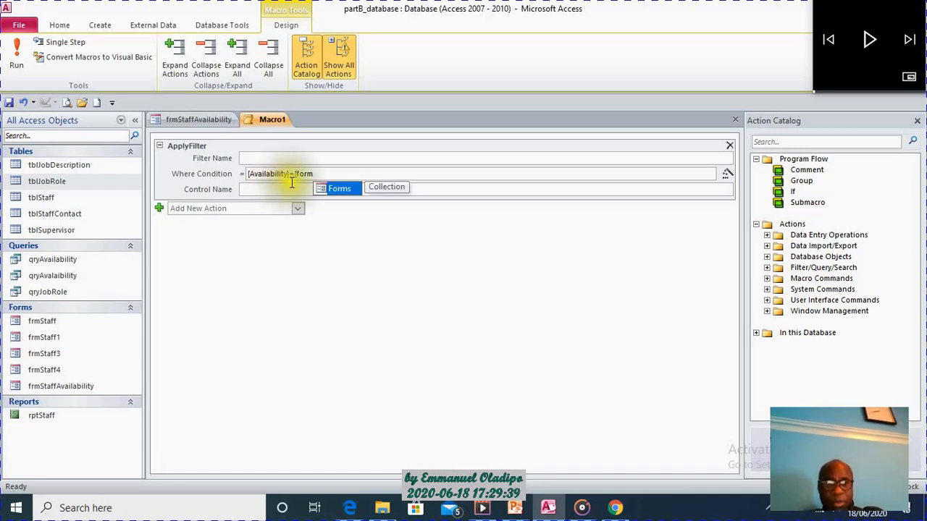
double_click(342, 192)
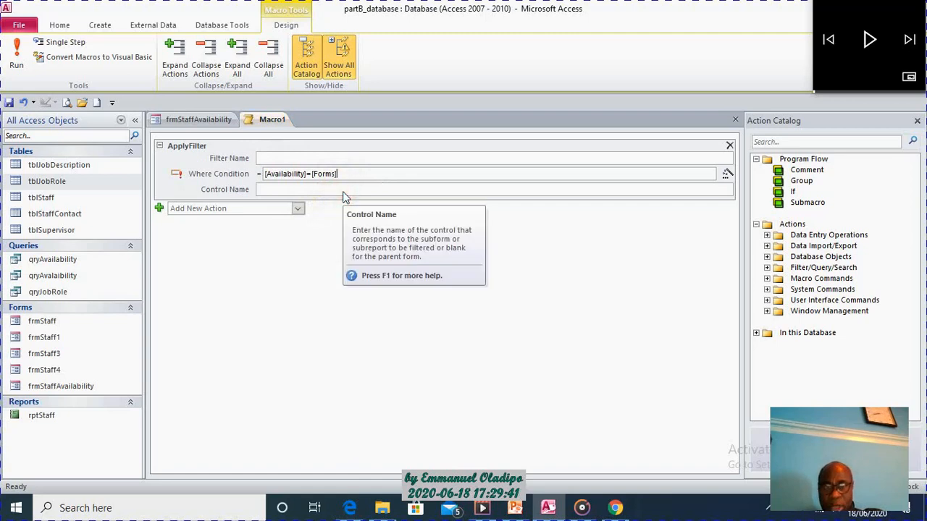
Complete the availability criterion in the Where Condition by appending ![frmStaffAvailability]![txtAvail].
type("![")
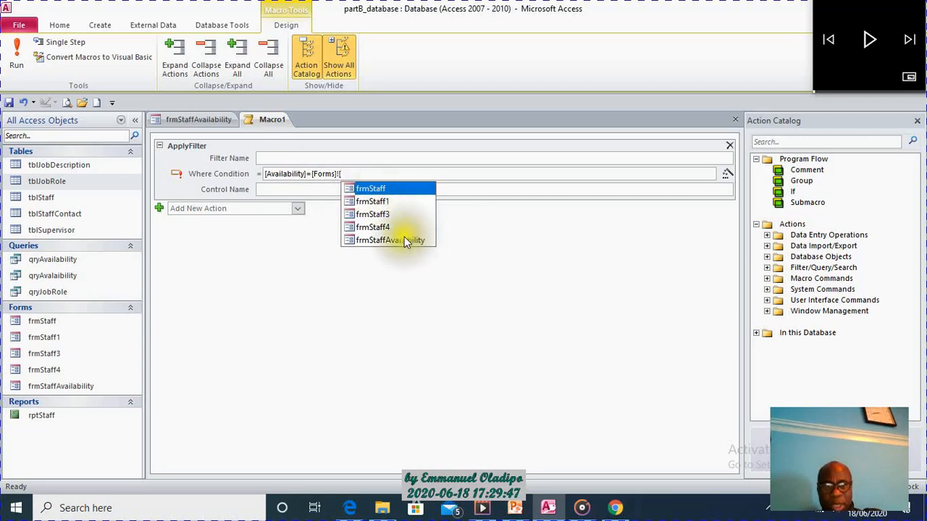
double_click(404, 241)
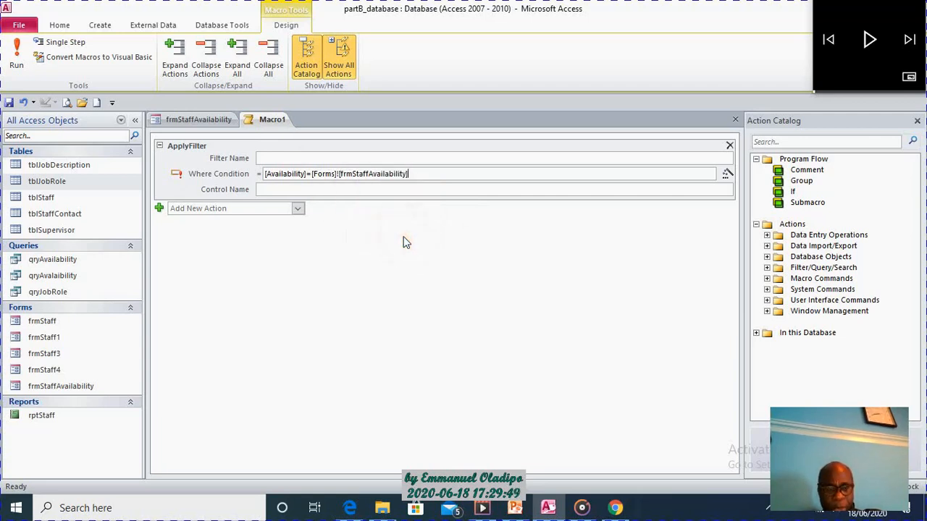
type("!")
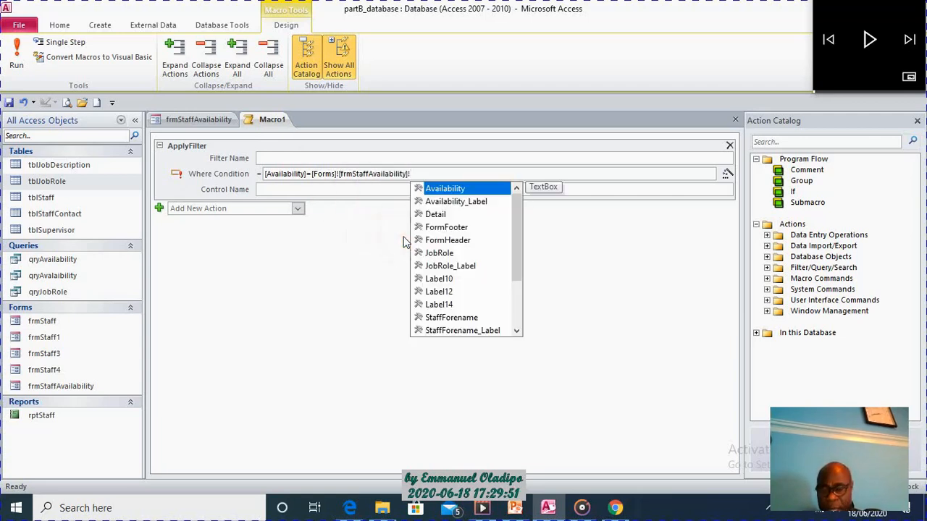
type("[")
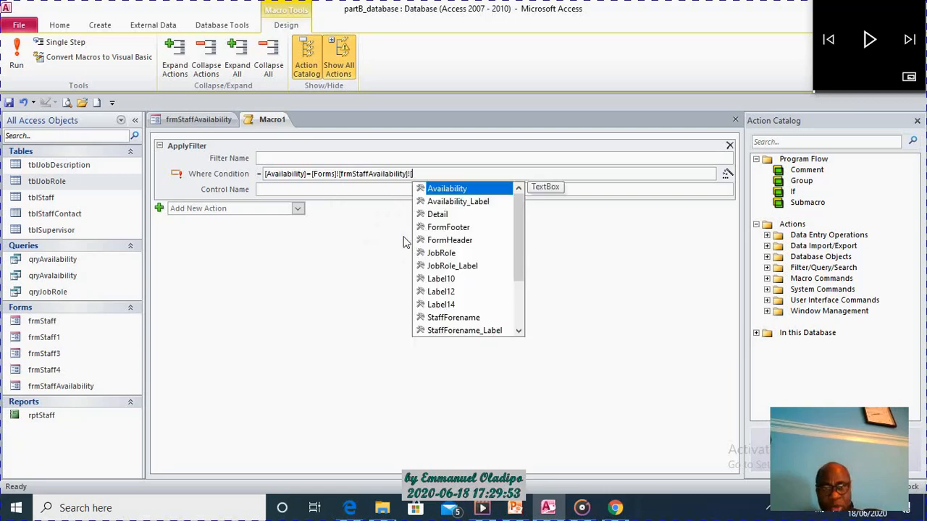
type("t")
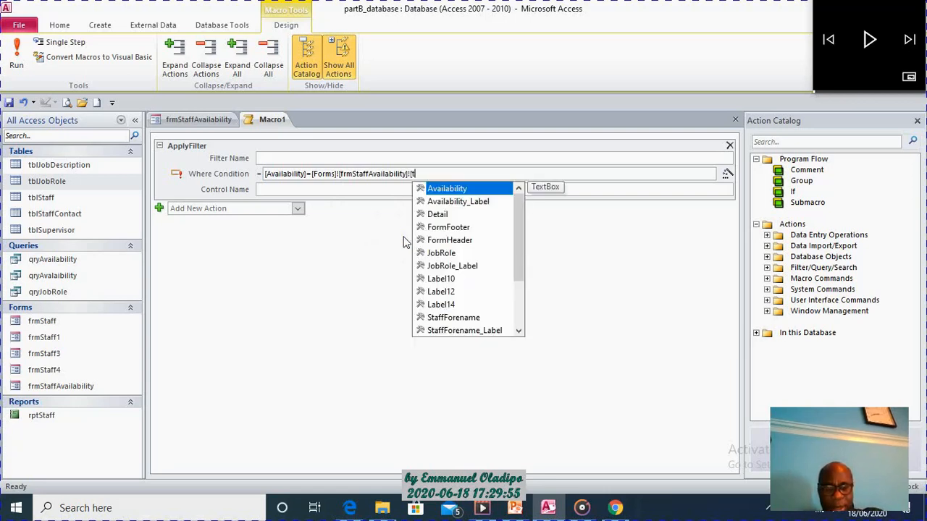
type("xt")
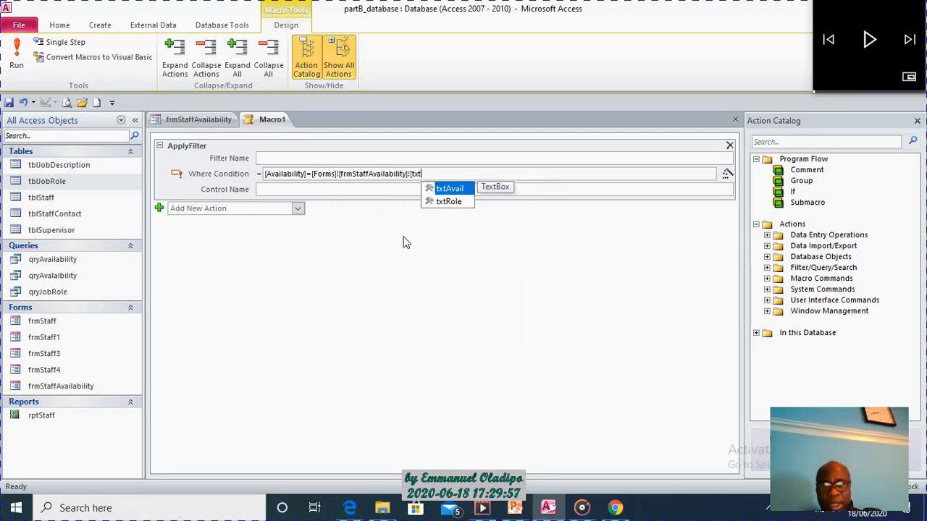
double_click(446, 190)
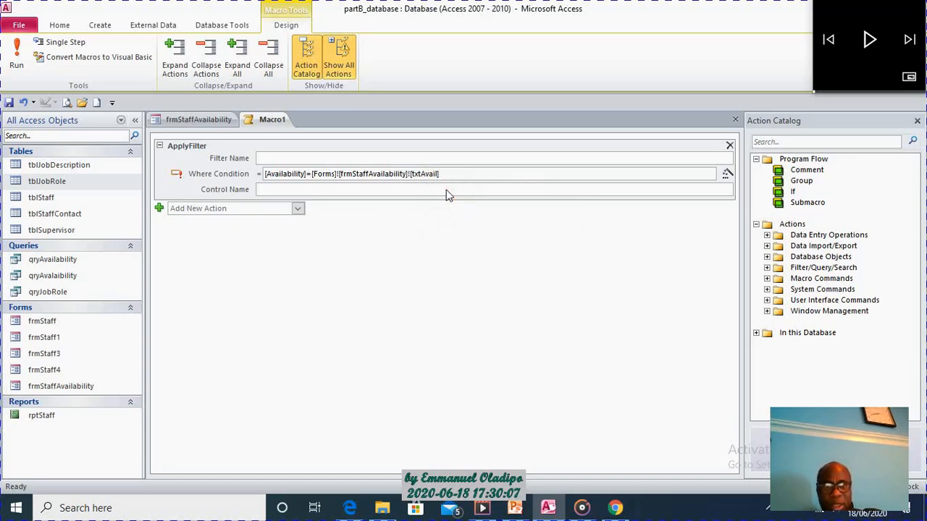
Extend the Where Condition with and [JobRole]=[Forms], checking the field name on frmStaffAvailability.
type("and")
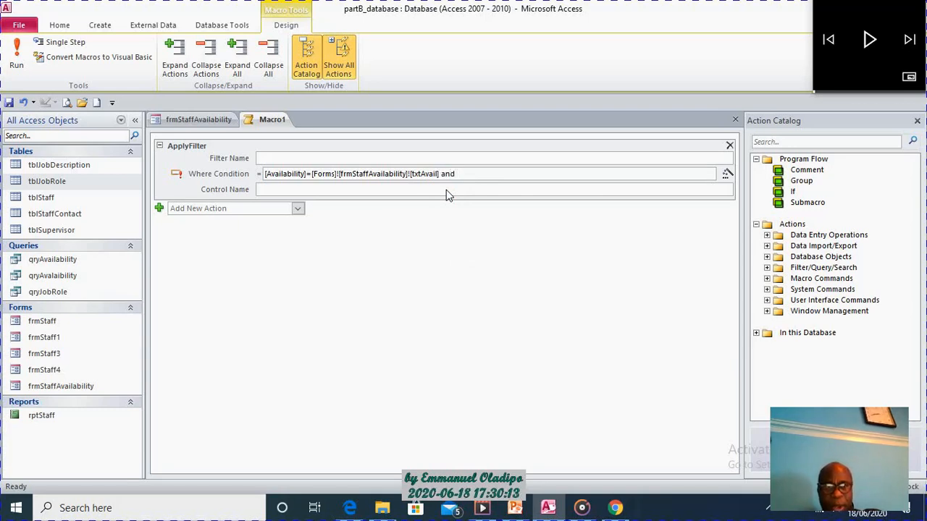
left_click(203, 119)
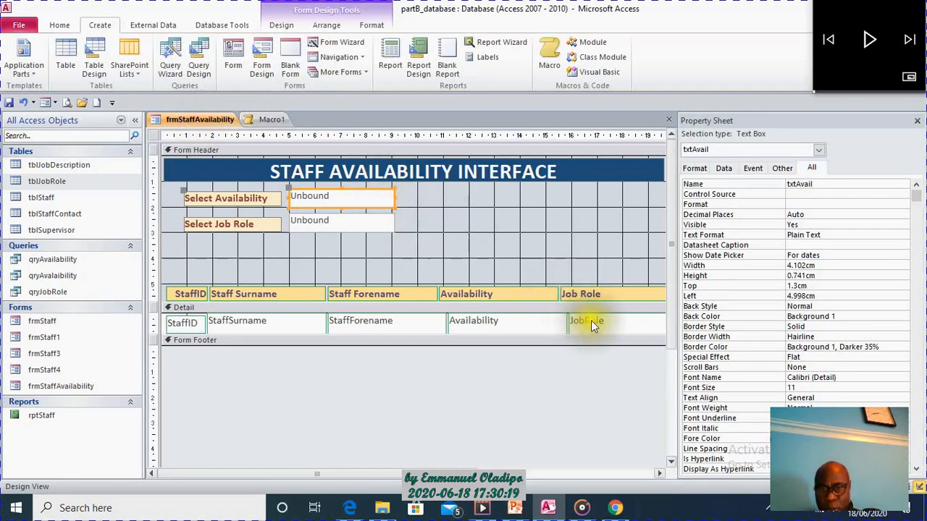
left_click(287, 122)
left_click(466, 174)
type("[Job")
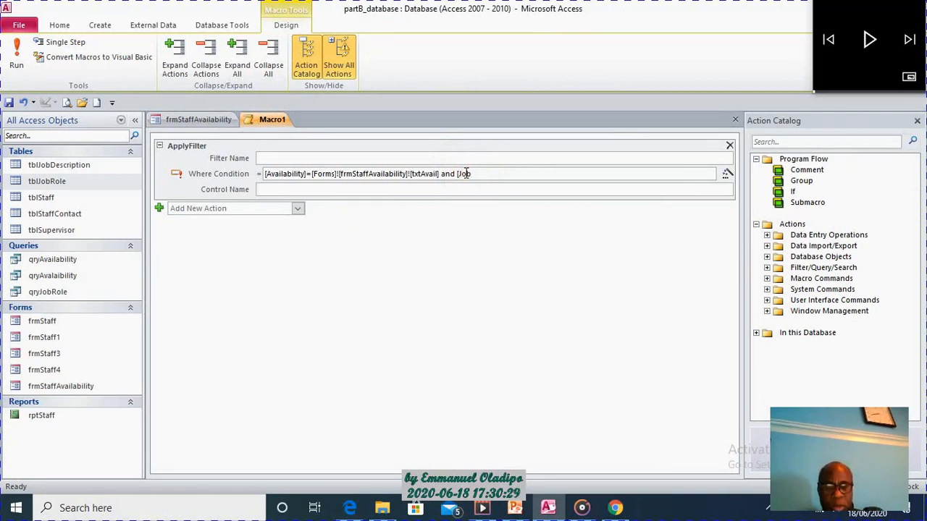
type("Role]=")
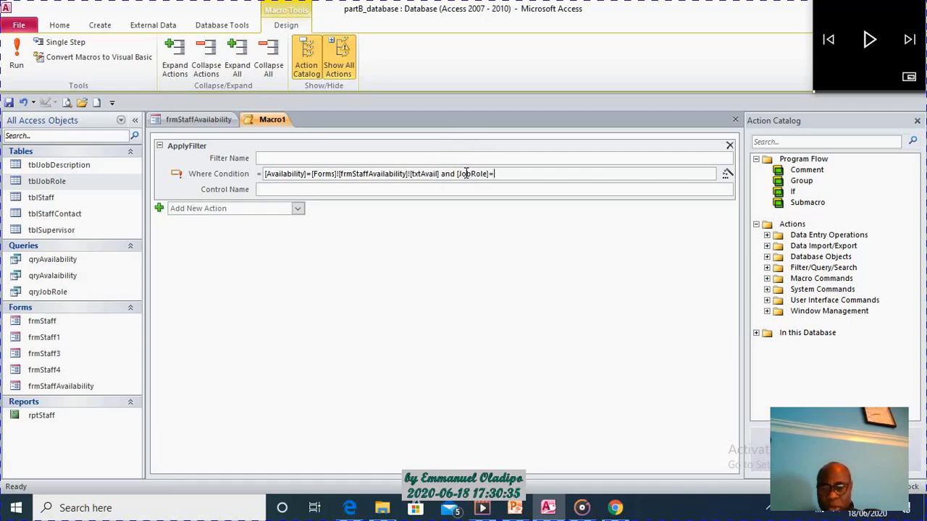
type("[Forms")
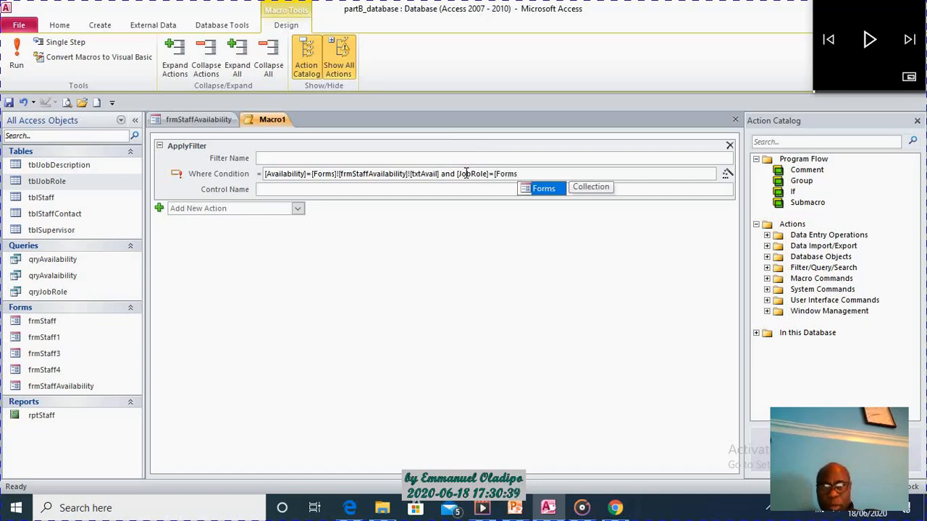
left_click(548, 186)
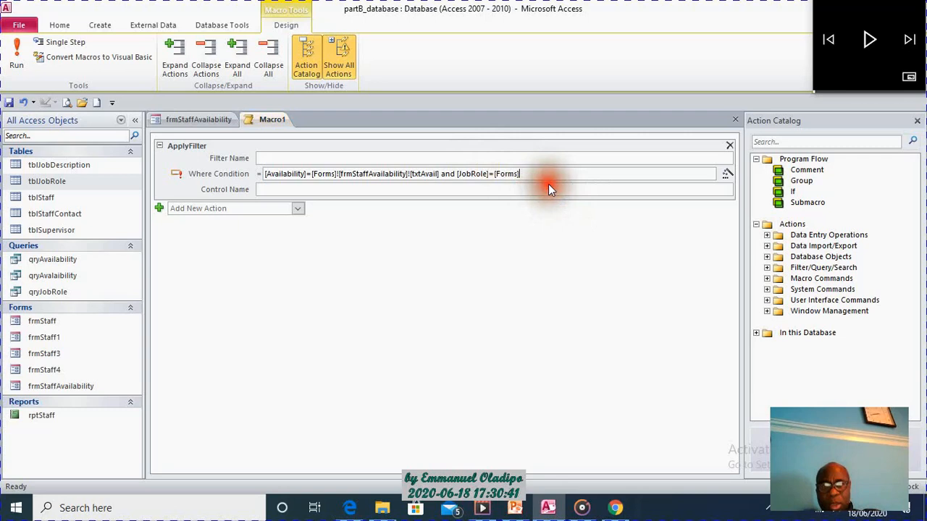
Complete the job role criterion in the Where Condition by appending ![frmStaffAvailability]![txtRole].
type("!")
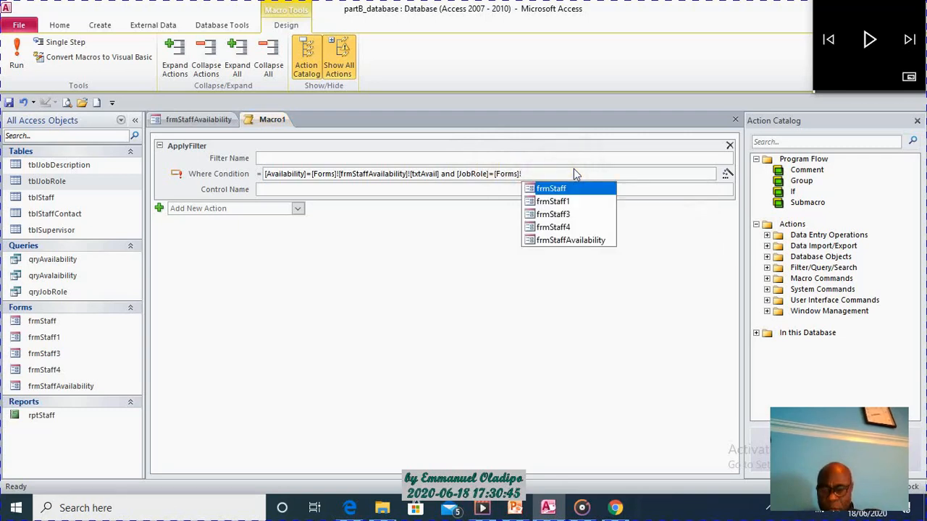
type("[")
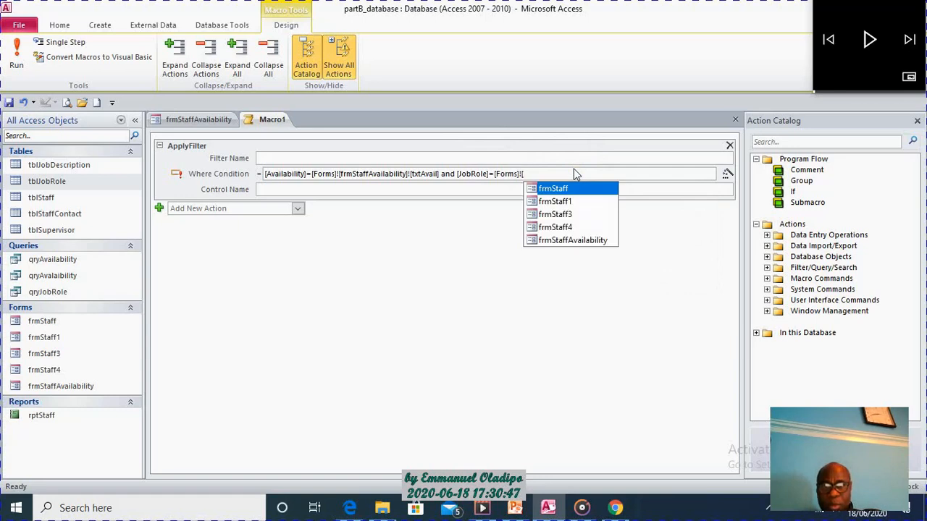
double_click(575, 246)
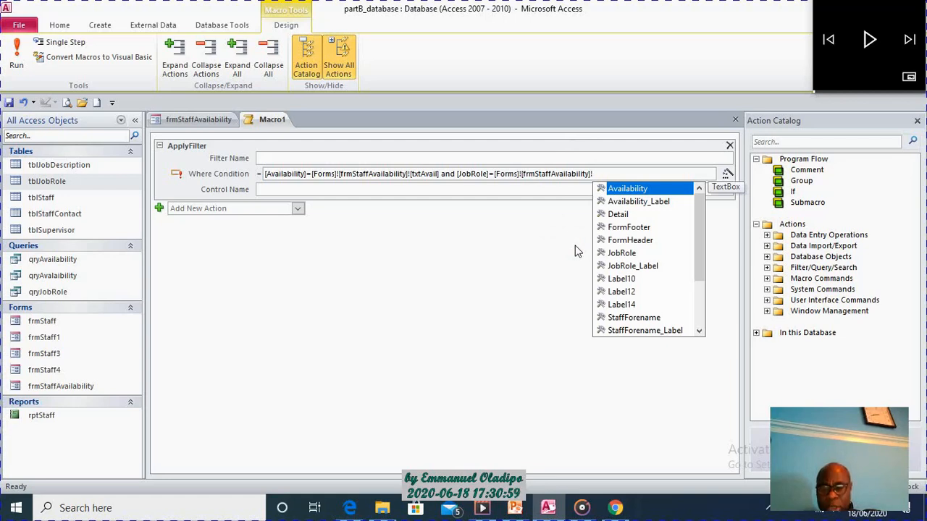
type("[t")
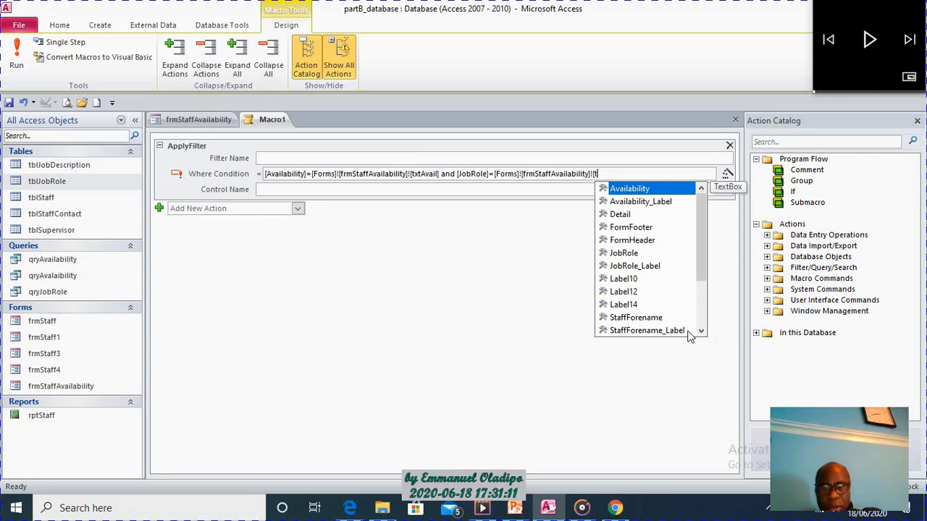
double_click(623, 201)
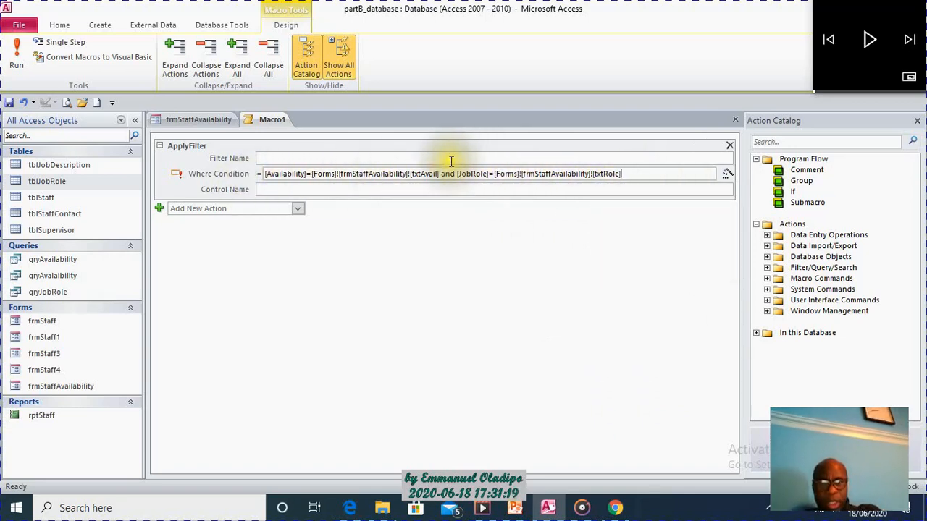
Review the availability and job role parts of the ApplyFilter Where Condition.
left_click_drag(266, 173, 305, 173)
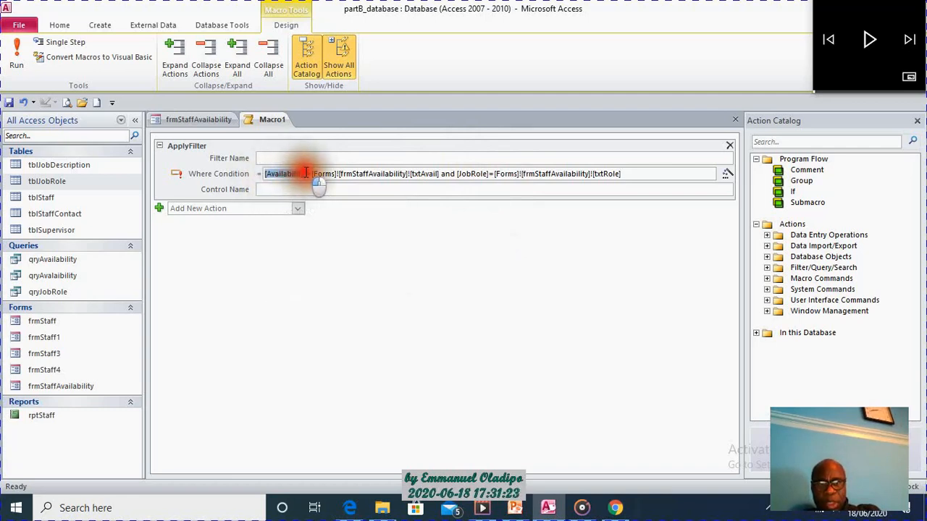
left_click(312, 174)
left_click_drag(320, 174, 406, 174)
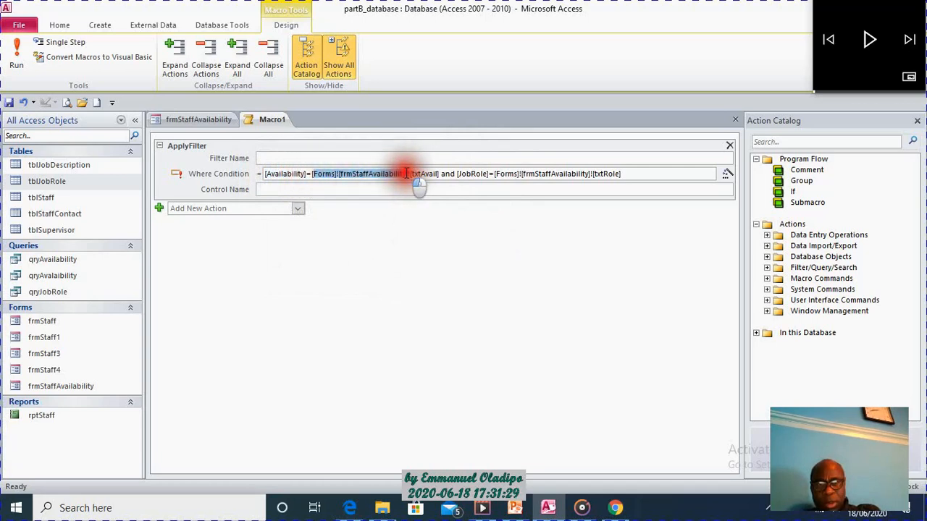
left_click_drag(406, 174, 438, 173)
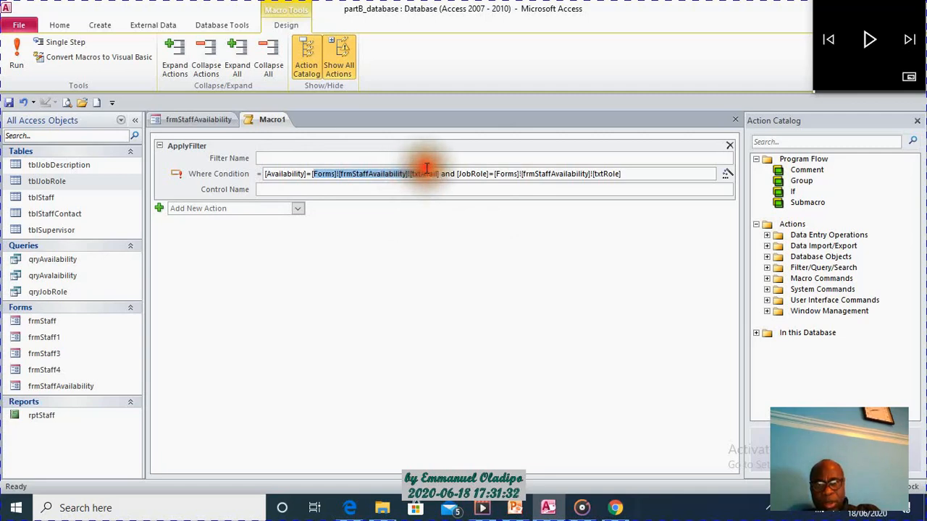
left_click(485, 172)
left_click_drag(457, 173, 626, 168)
left_click(637, 173)
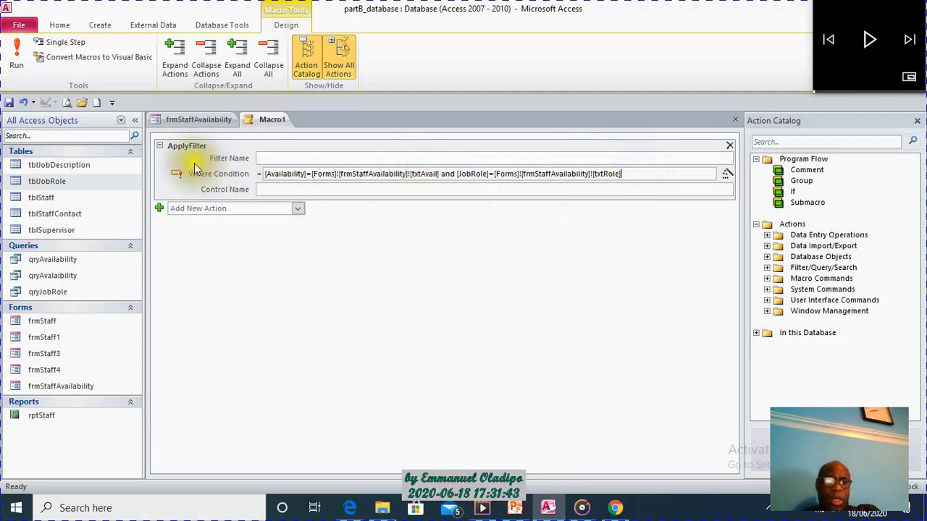
Save the macro as mcrMySearch and close it.
right_click(275, 118)
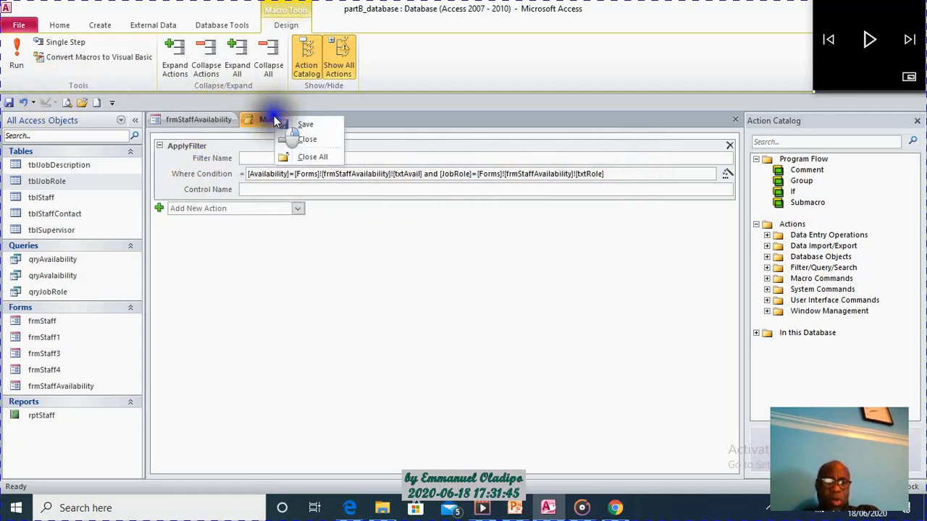
left_click(314, 126)
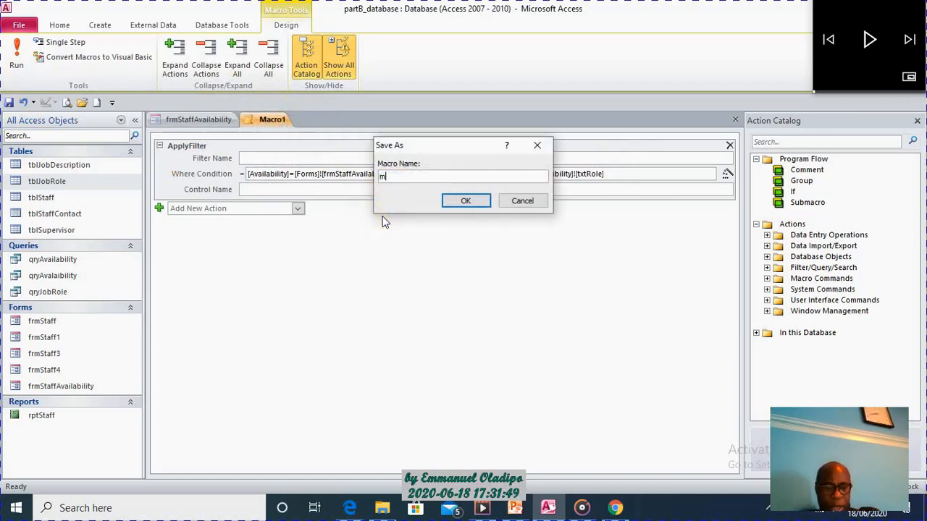
key("BackSpace")
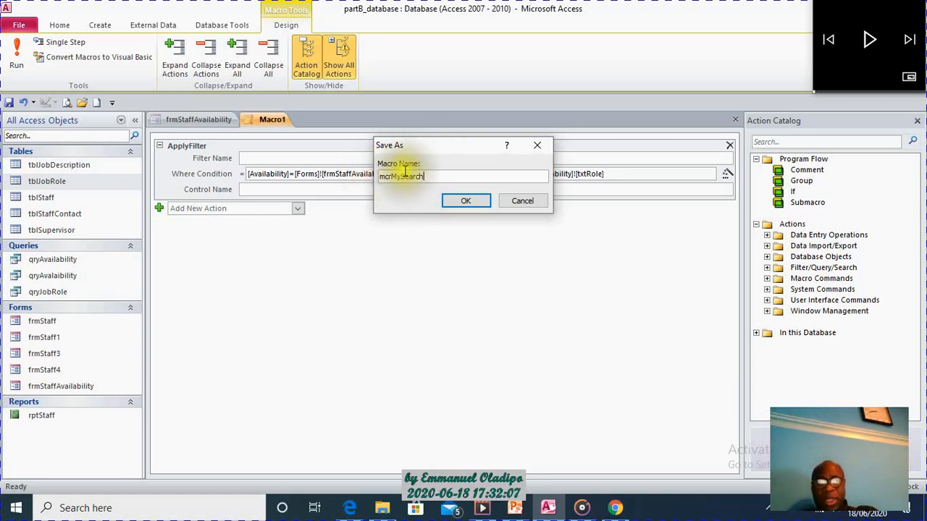
left_click(474, 200)
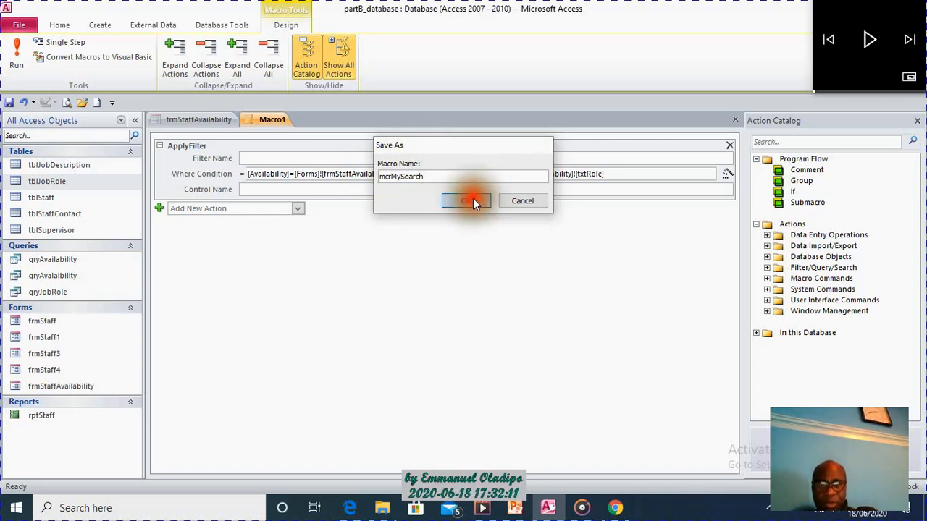
right_click(274, 120)
left_click(311, 141)
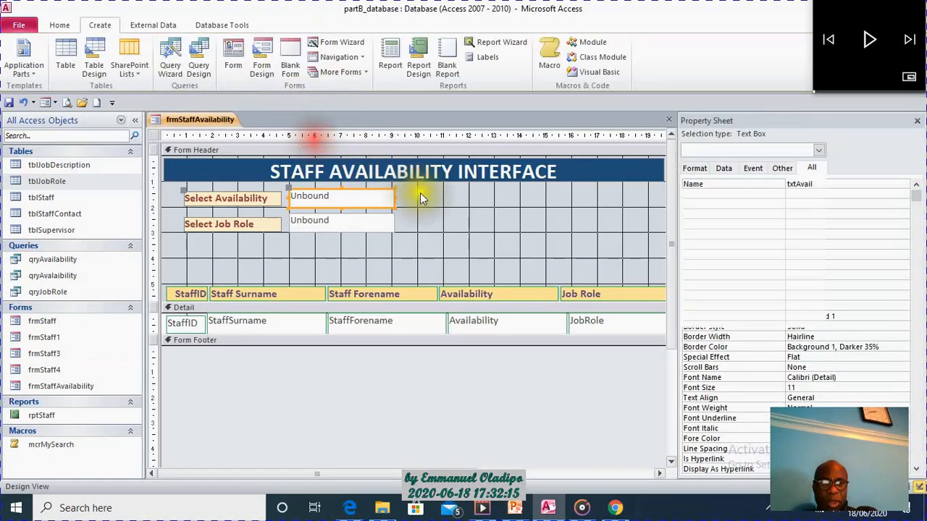
Place a command button about 2.3 cm by 1.4 cm in the Form Header, beside the availability and job role text boxes.
left_click(463, 210)
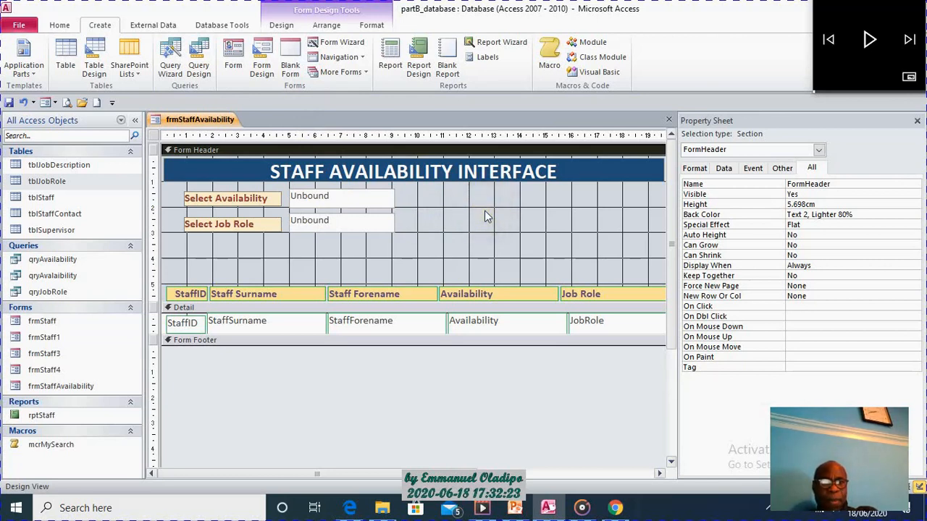
left_click(280, 25)
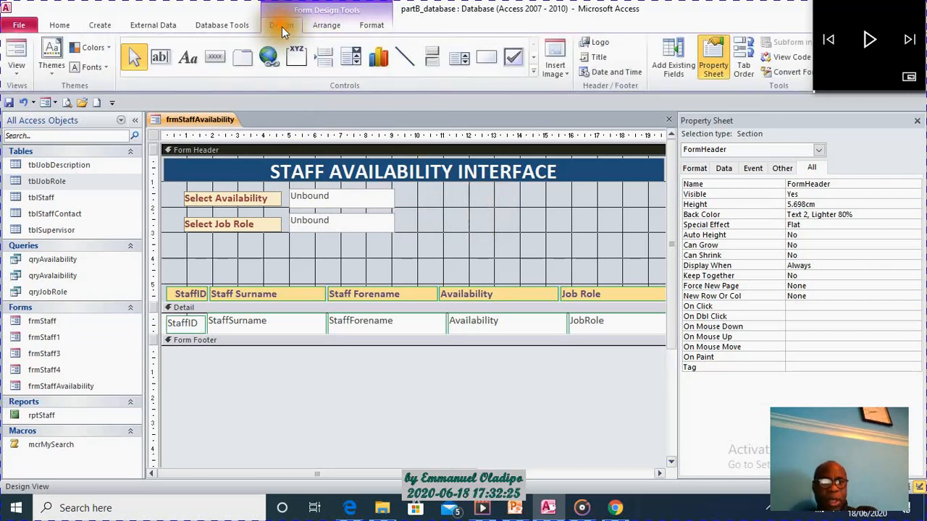
left_click(534, 72)
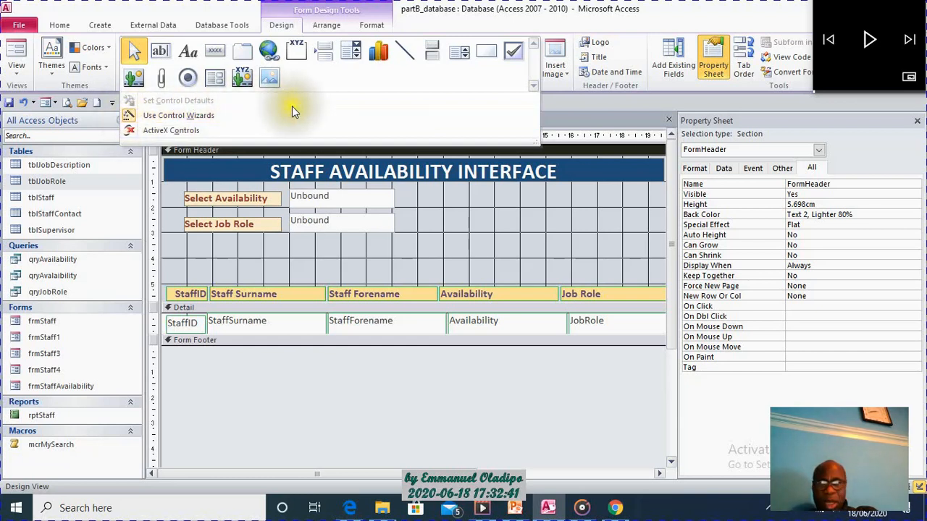
left_click(586, 229)
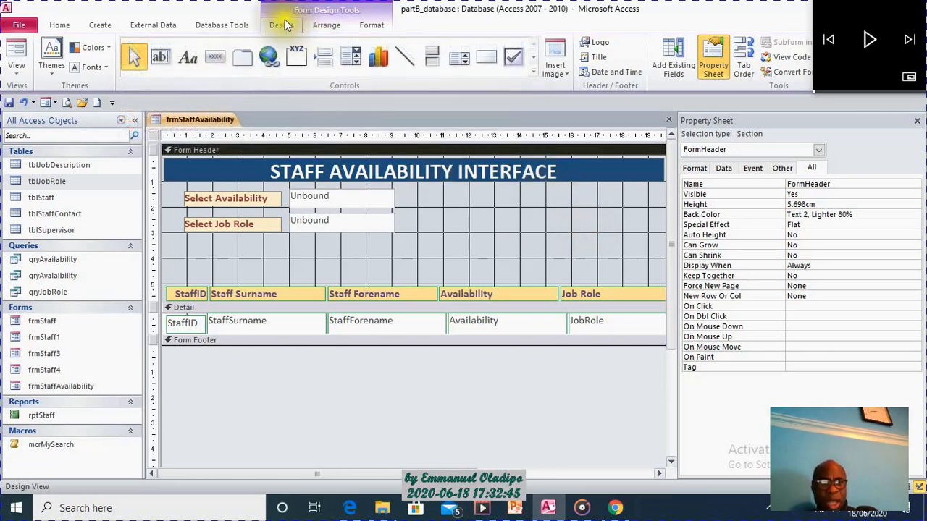
left_click(220, 58)
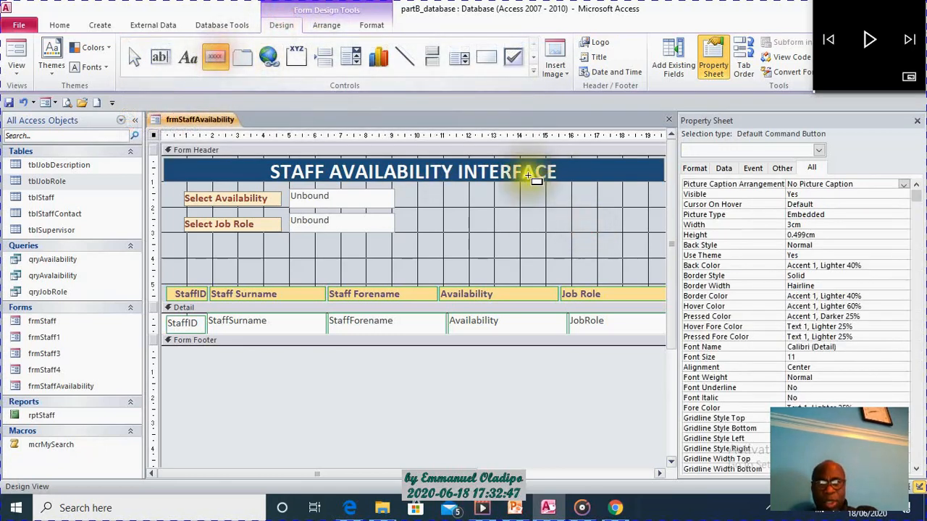
left_click_drag(441, 192, 500, 228)
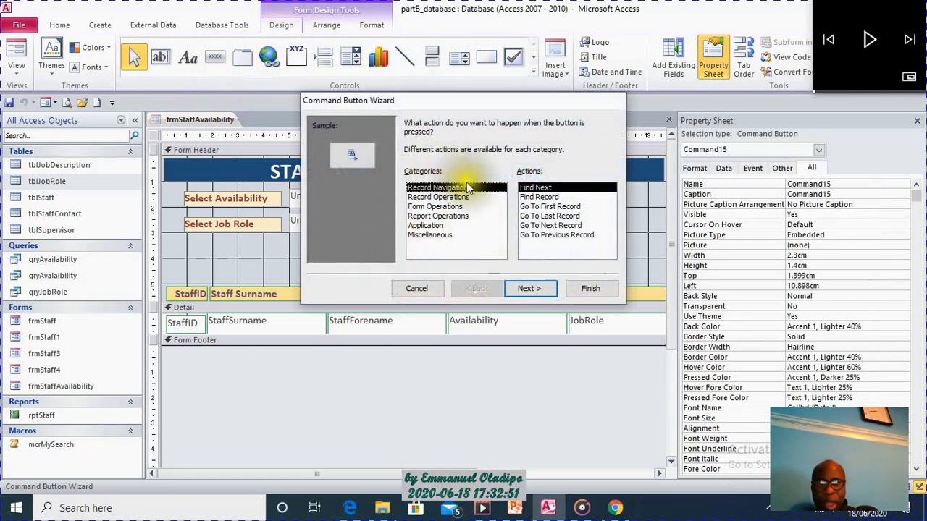
Assign the Miscellaneous action Run Macro to the command button, using the macro mcrMySearch.
left_click(446, 236)
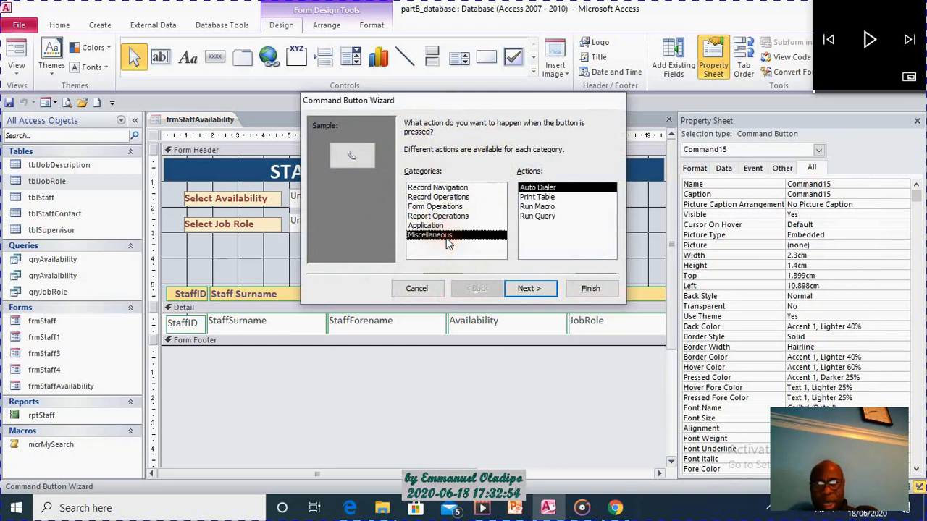
left_click(537, 207)
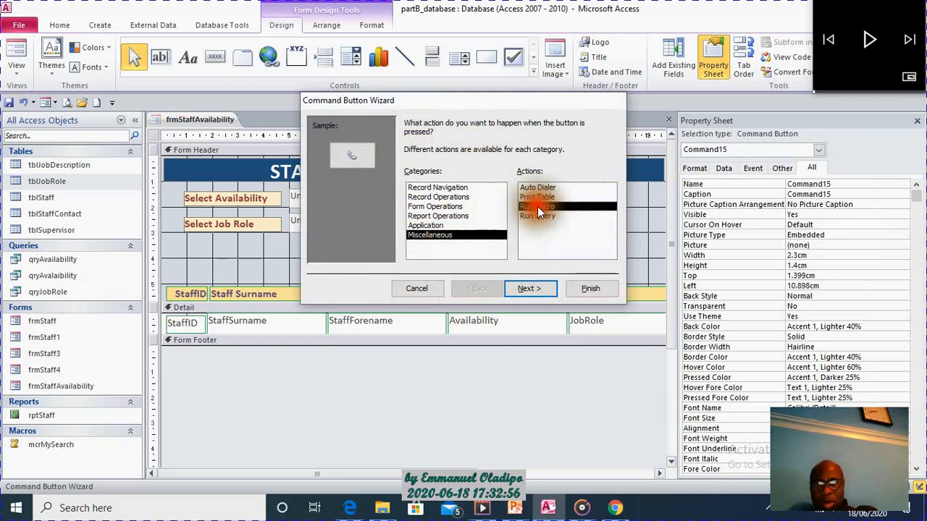
left_click(543, 286)
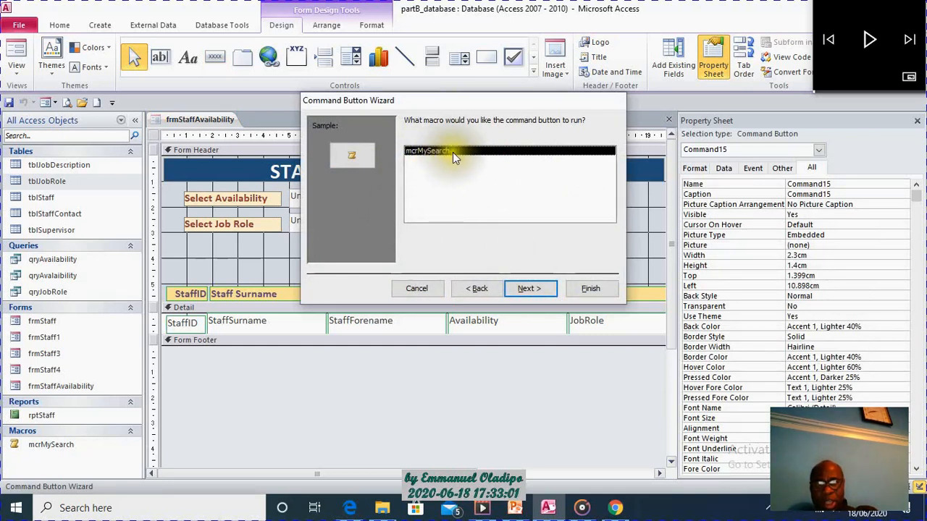
left_click(536, 287)
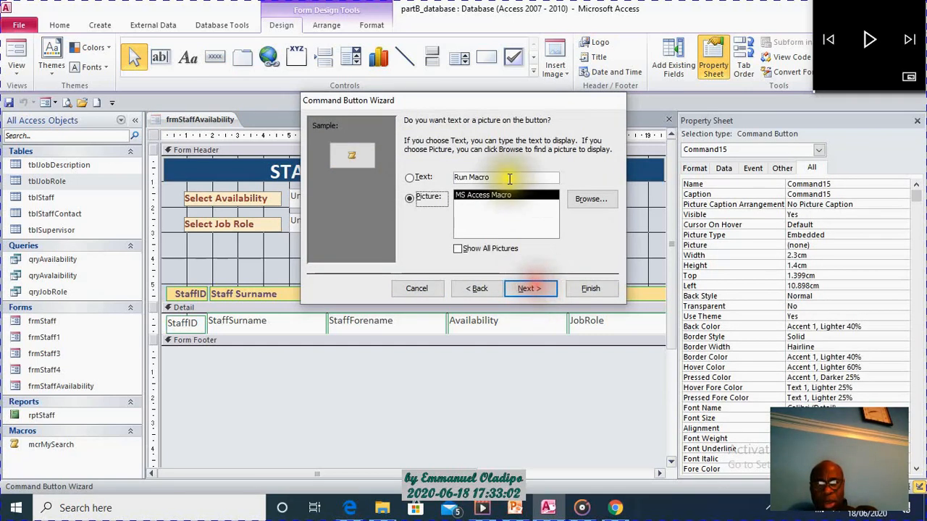
Give the command button the text Search instead of a picture and finish the wizard.
left_click(409, 178)
left_click(500, 176)
left_click_drag(500, 176, 444, 176)
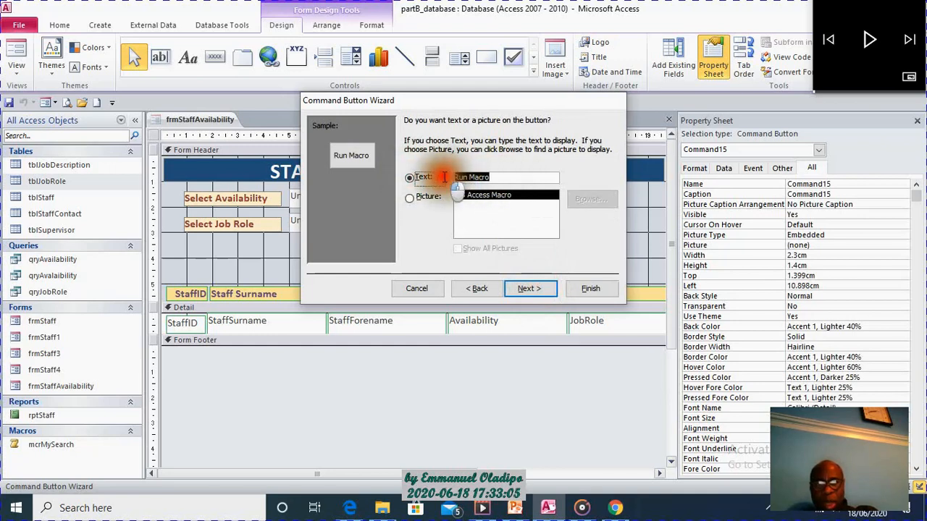
type("Search")
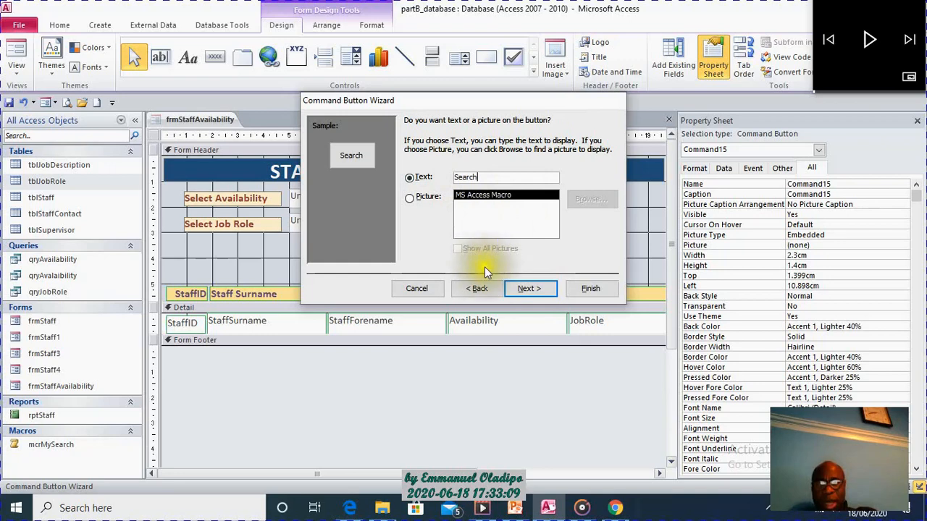
left_click(540, 288)
left_click(592, 288)
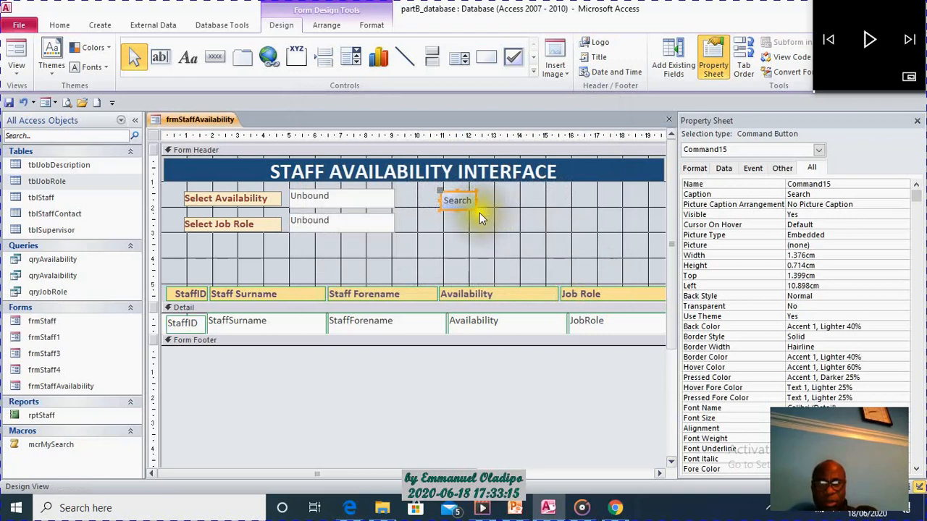
Move the Search button down beside the Select Job Role text box and show the form in Form View.
left_click(463, 205)
left_click_drag(462, 209, 439, 232)
left_click(517, 216)
left_click(16, 52)
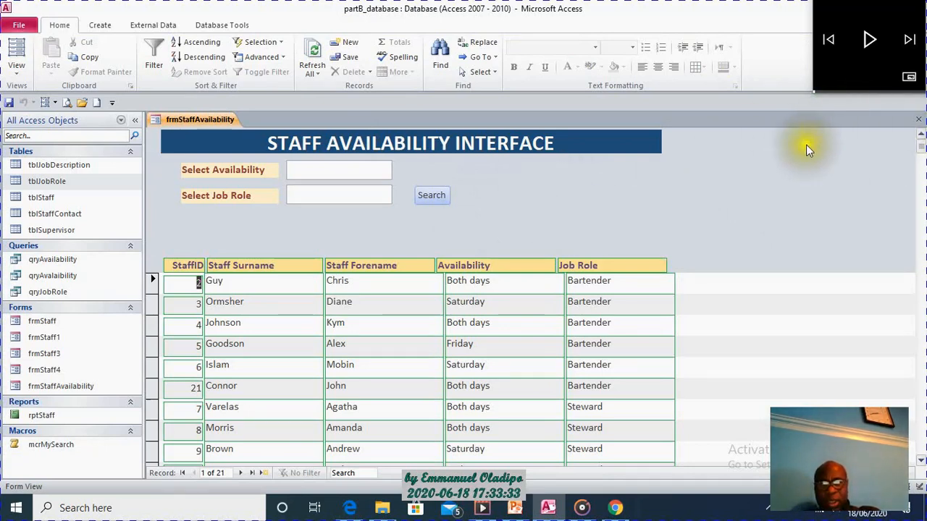
Return the form to Design View and set its Pop Up and Modal properties to Yes.
right_click(626, 164)
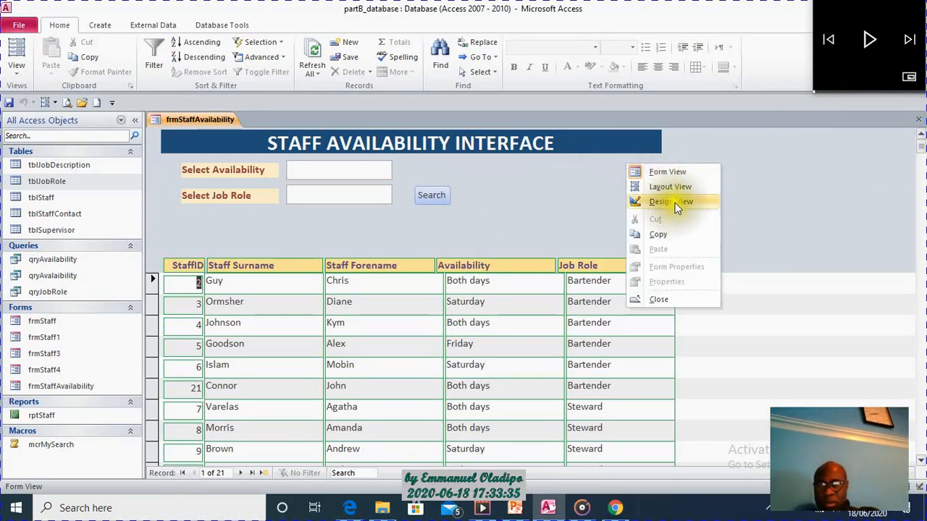
left_click(674, 203)
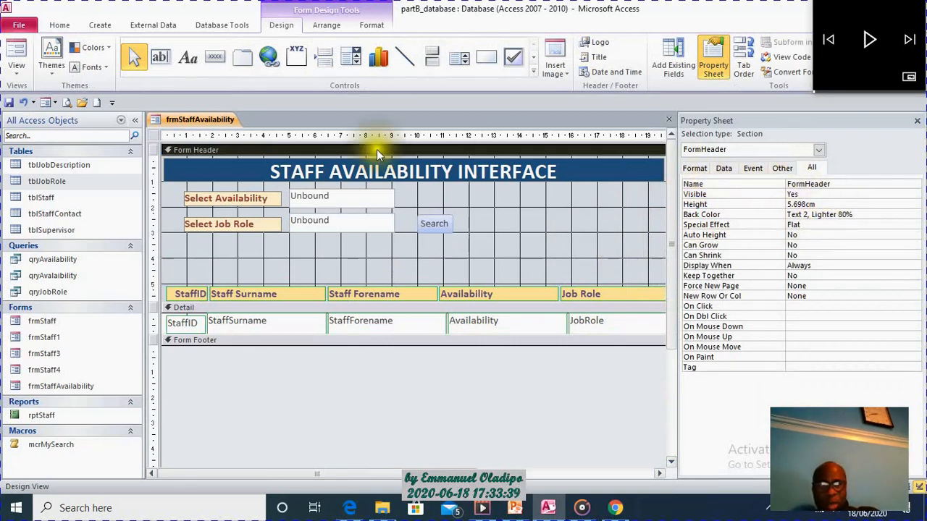
left_click(153, 135)
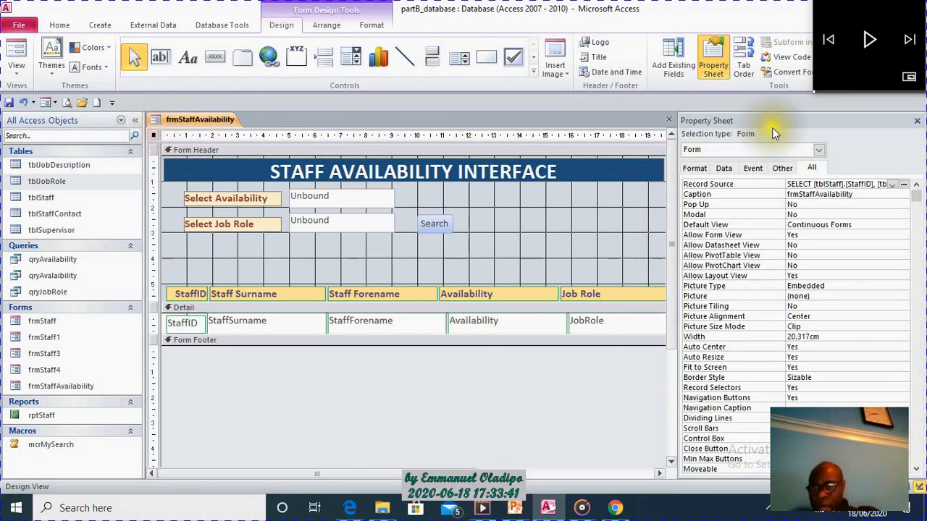
left_click(695, 169)
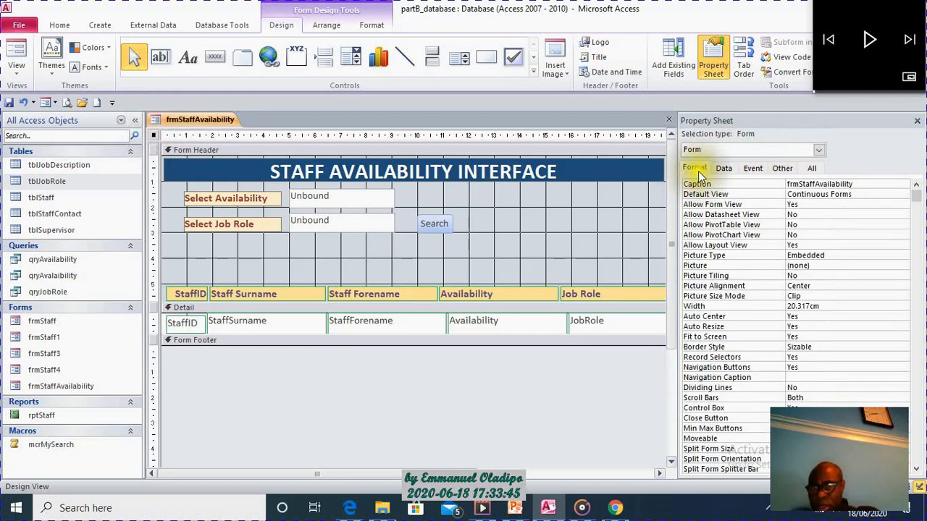
left_click(782, 168)
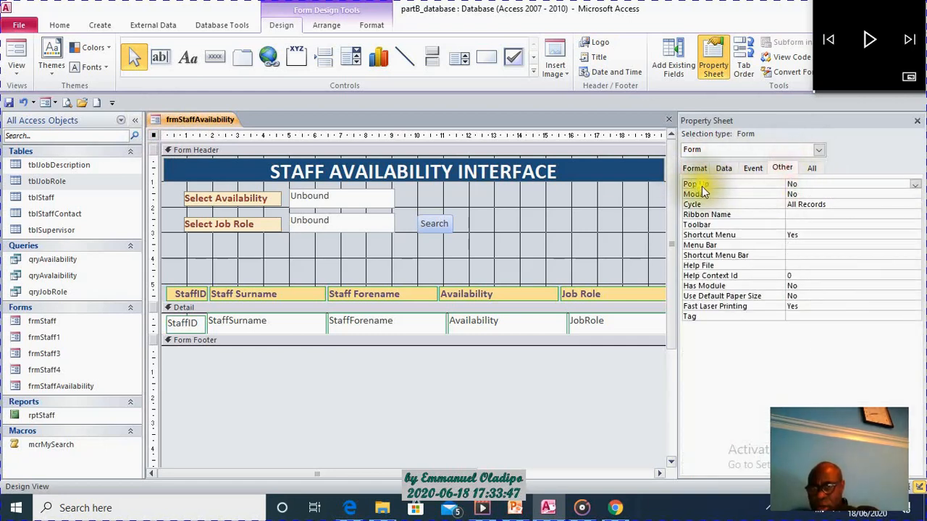
left_click(915, 186)
left_click(890, 189)
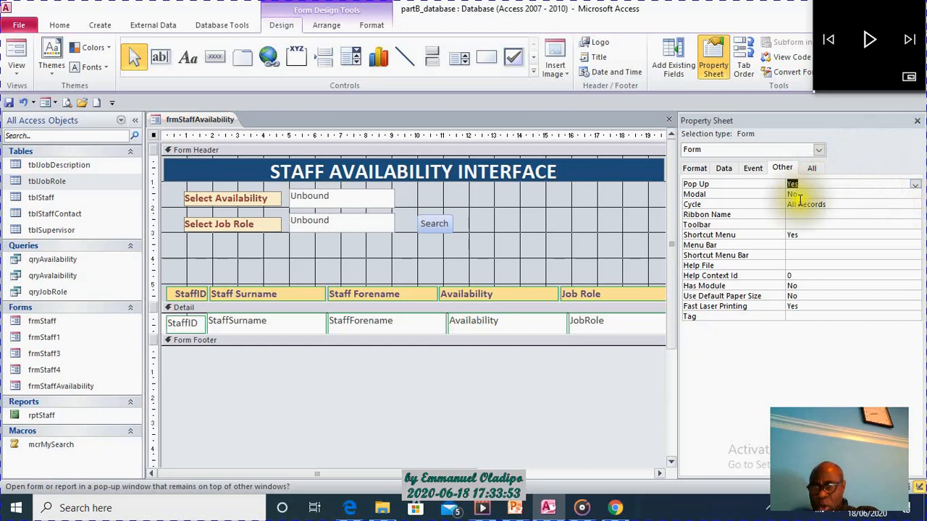
left_click(860, 191)
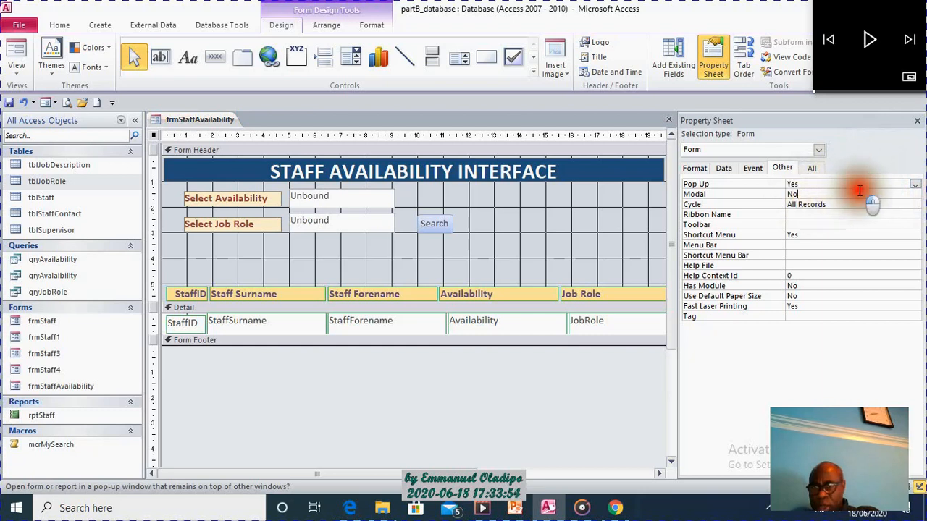
left_click(914, 194)
left_click(875, 204)
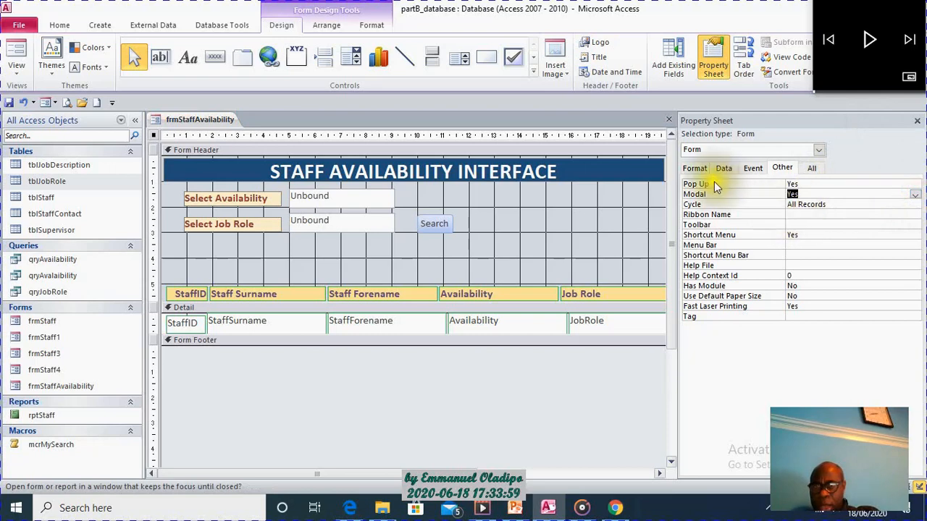
Try the Thin border style for the form, and set Border Style back to Sizable.
left_click(695, 171)
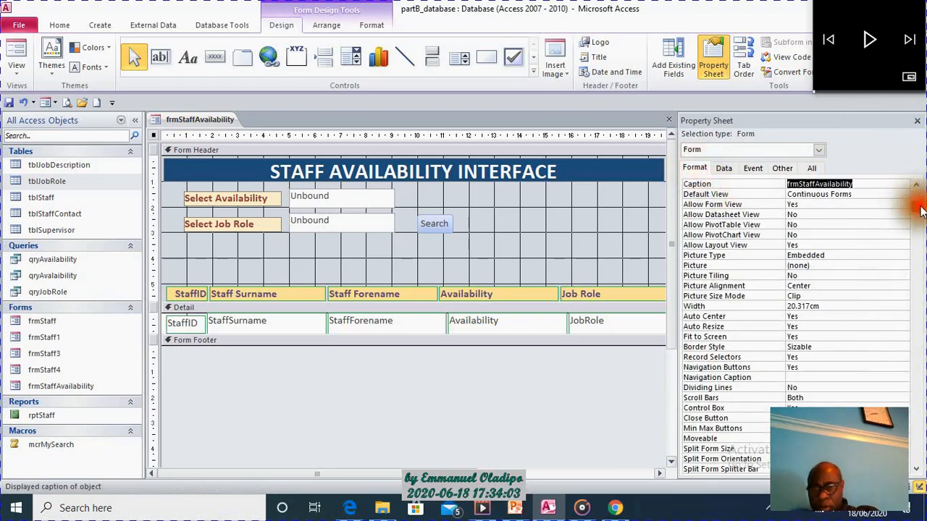
scroll(915, 204, "down", 1)
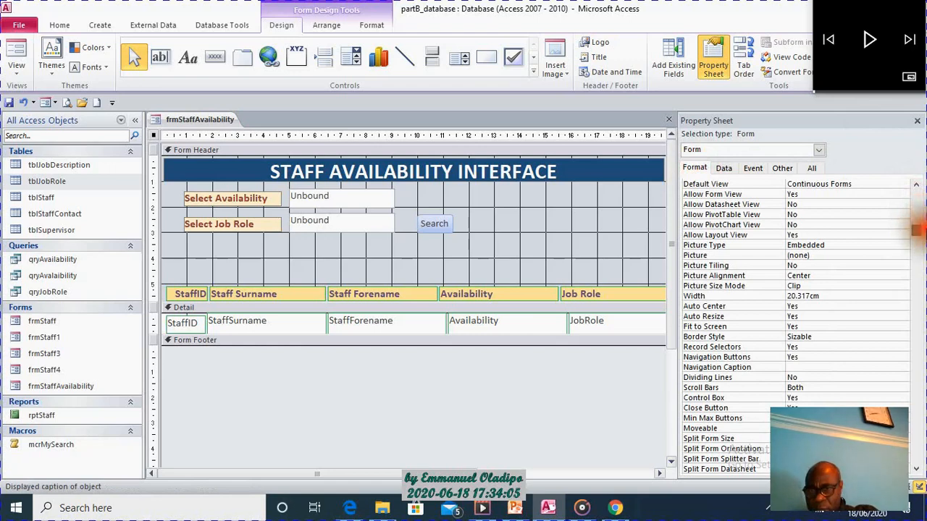
left_click(890, 337)
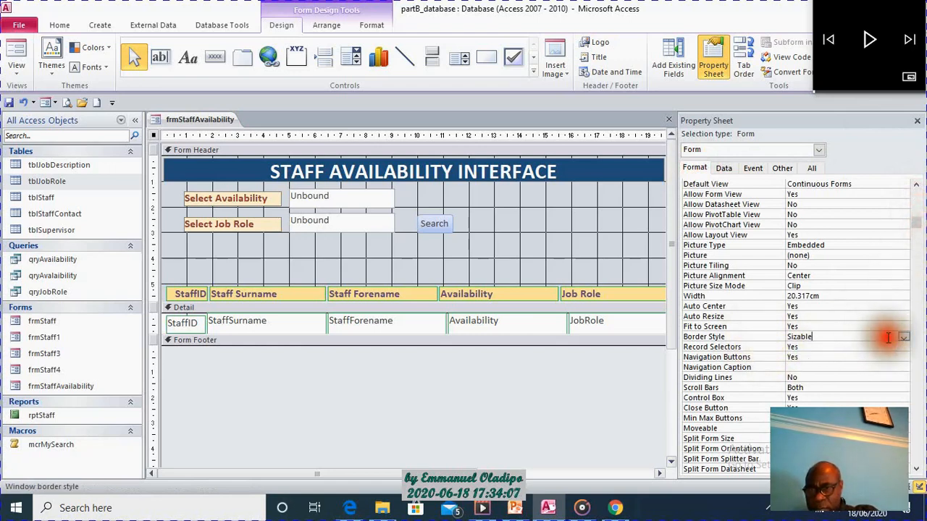
left_click(902, 338)
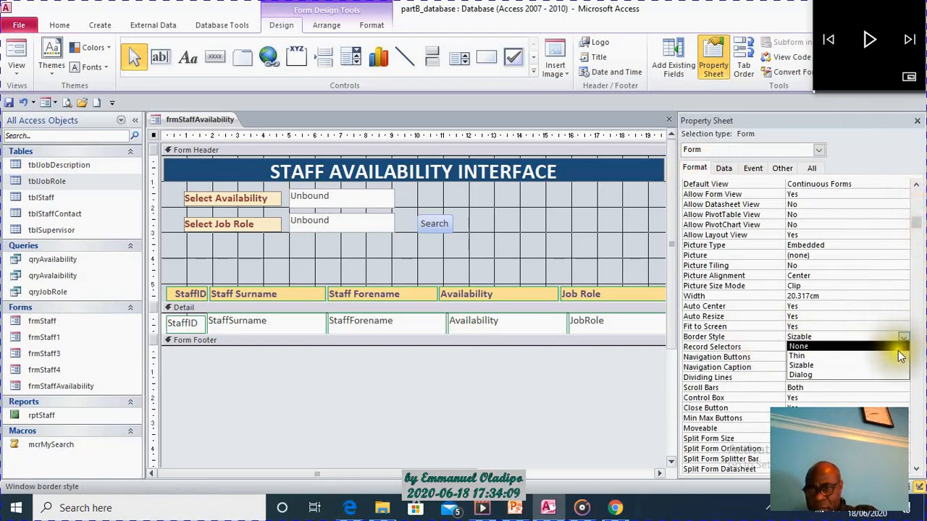
left_click(898, 356)
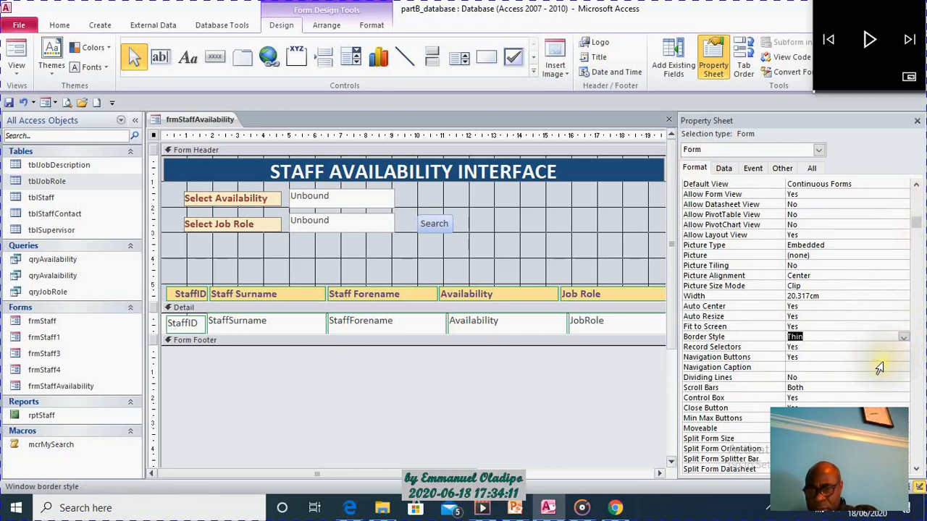
left_click(903, 338)
left_click(885, 364)
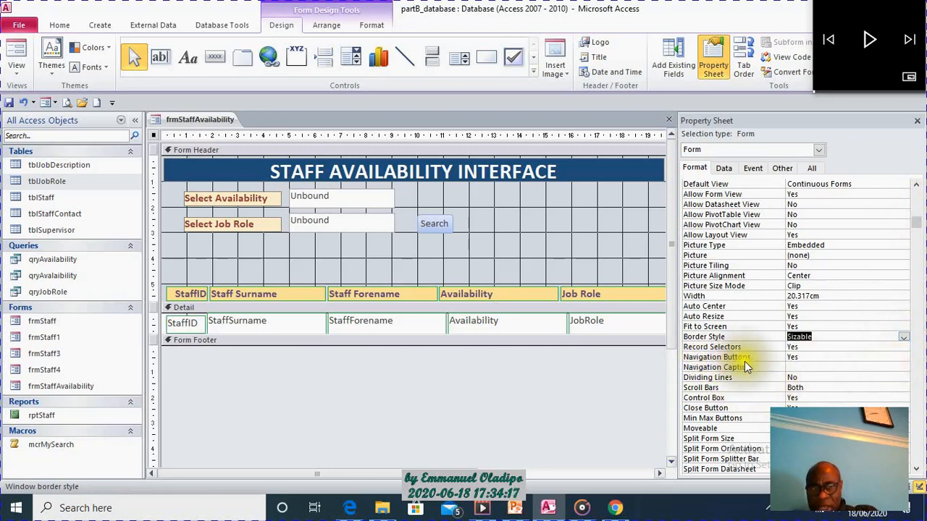
Set the form's Navigation Buttons property to No.
left_click(816, 358)
left_click(903, 357)
left_click(880, 377)
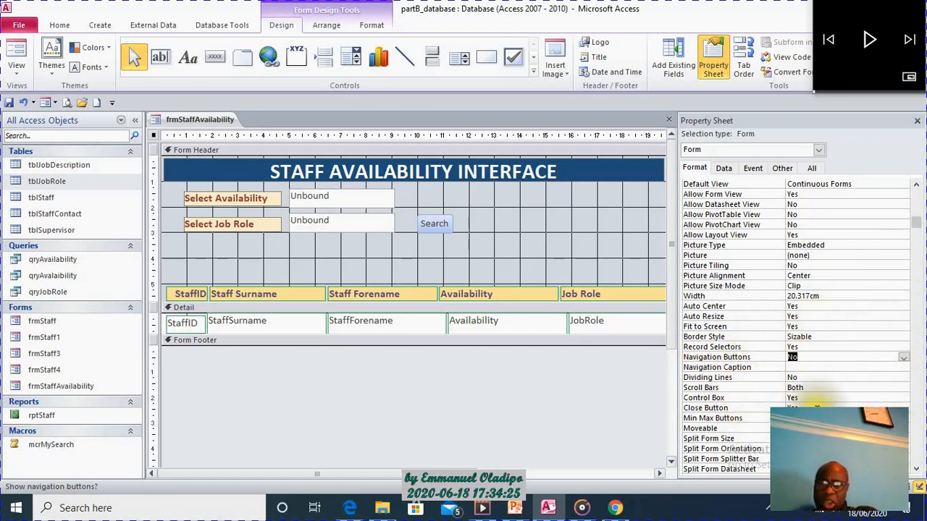
Show the pop-up form in Form View, move its window higher and enlarge its height to fit more records.
left_click(15, 52)
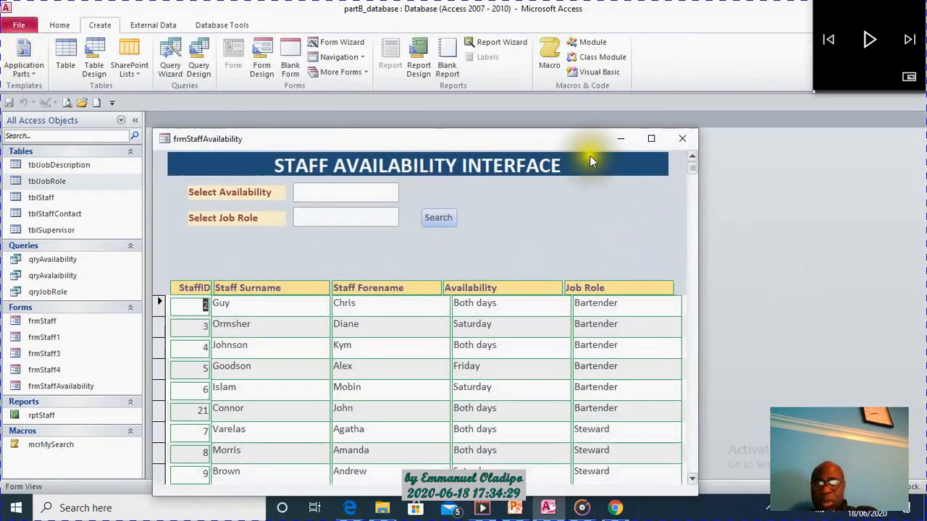
left_click_drag(572, 139, 585, 47)
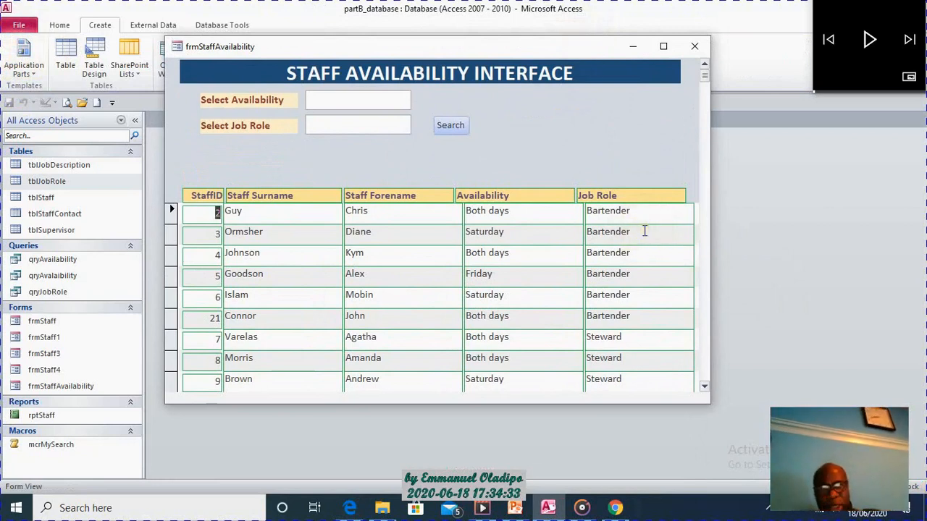
left_click_drag(621, 404, 627, 436)
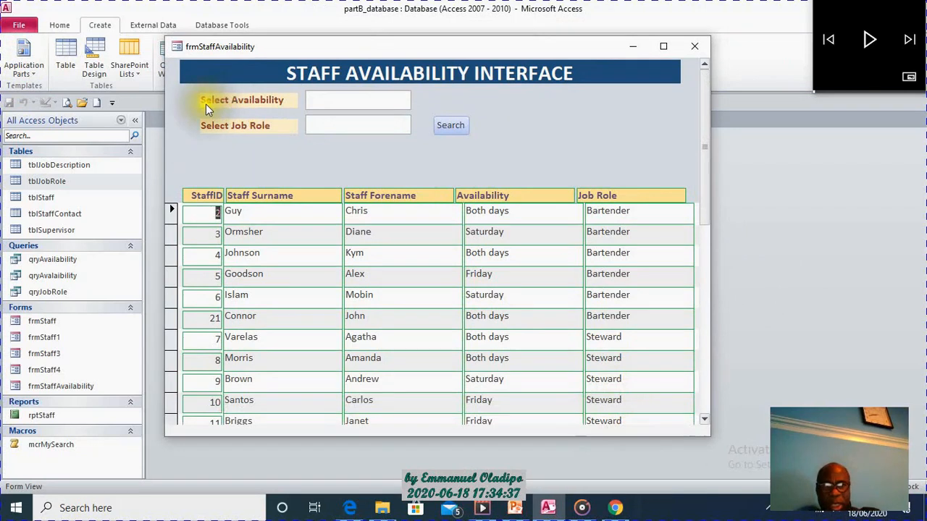
Test the form by searching for staff with availability Friday and job role Bartender.
left_click(319, 100)
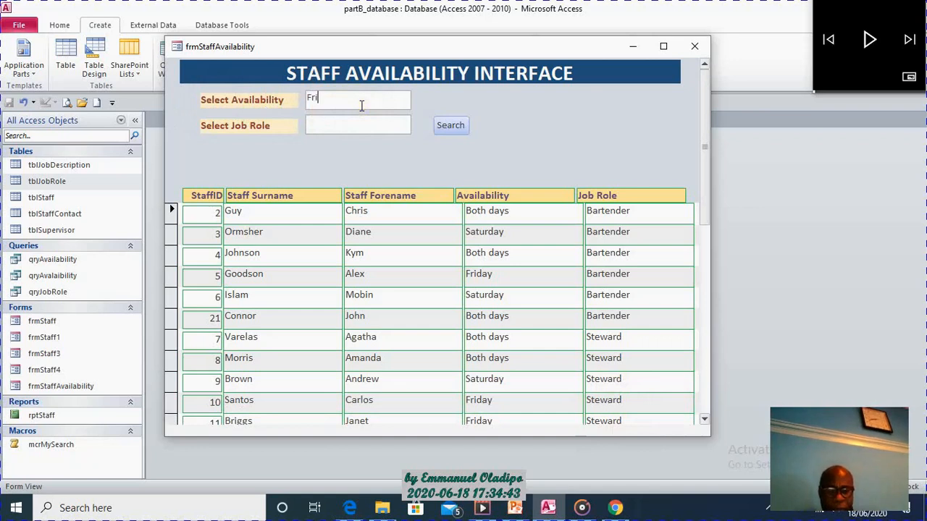
type("Friday")
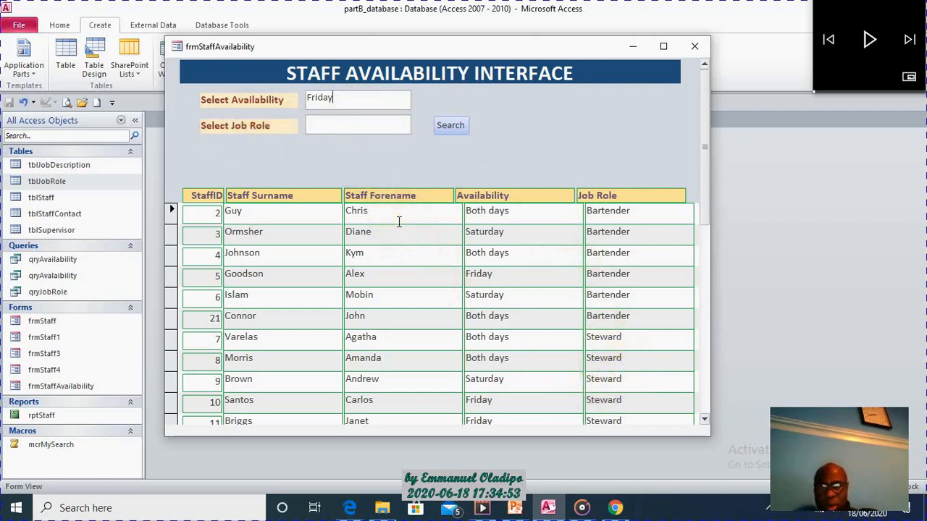
left_click(323, 124)
type("Bartender")
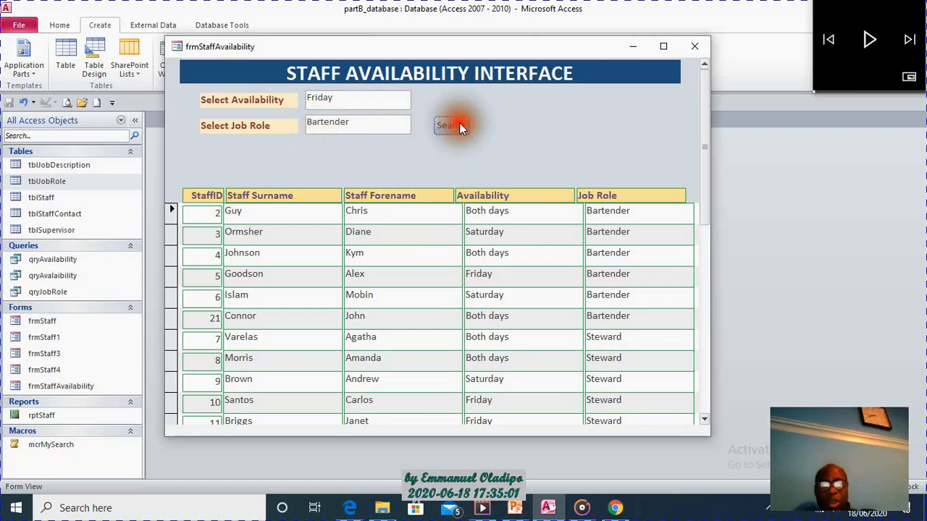
left_click(459, 126)
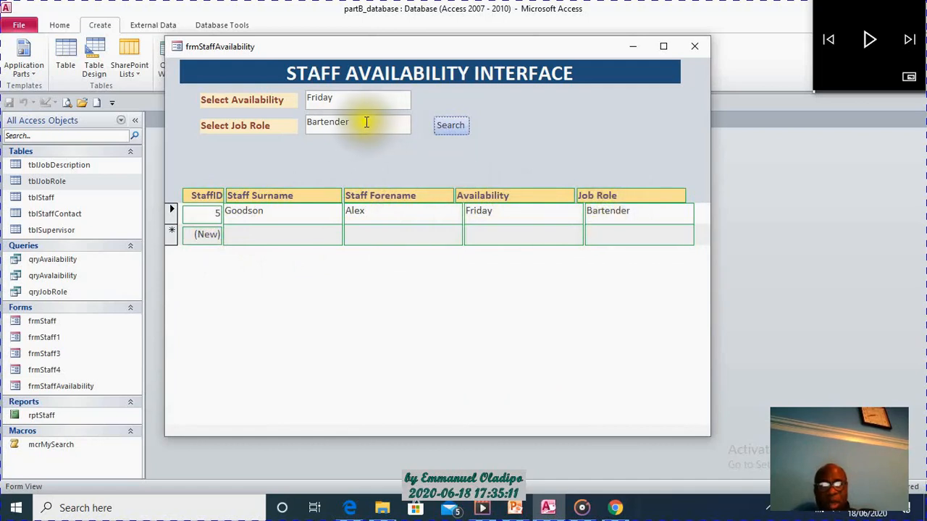
Change the availability criterion to Monday and search again for bartenders.
left_click(341, 97)
key("BackSpace")
key("BackSpace")
key("BackSpace")
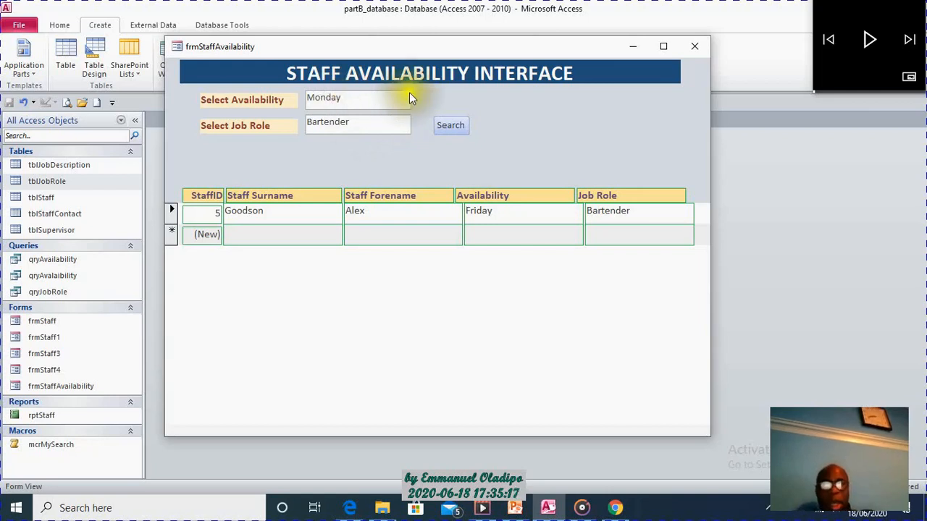
left_click(448, 123)
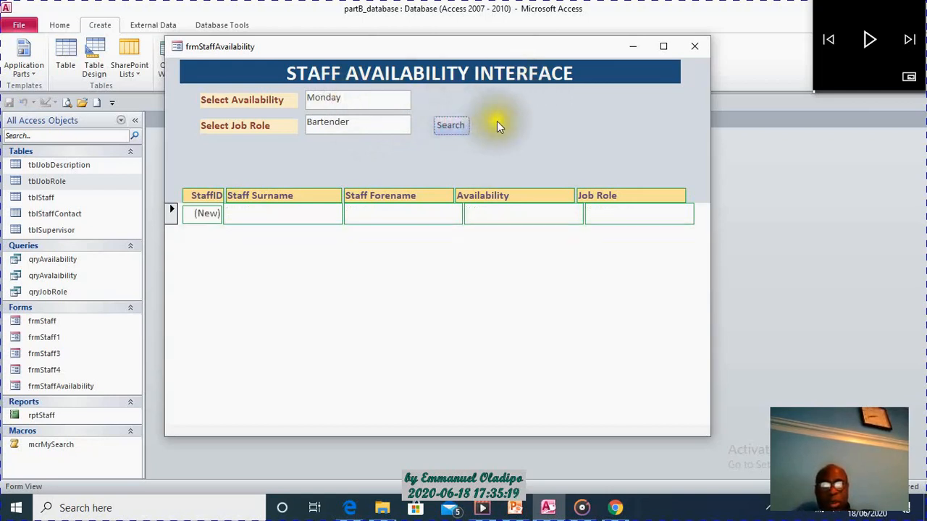
Replace the availability criterion with Tuesday and rerun the search for bartenders.
left_click(349, 101)
key("BackSpace")
key("BackSpace")
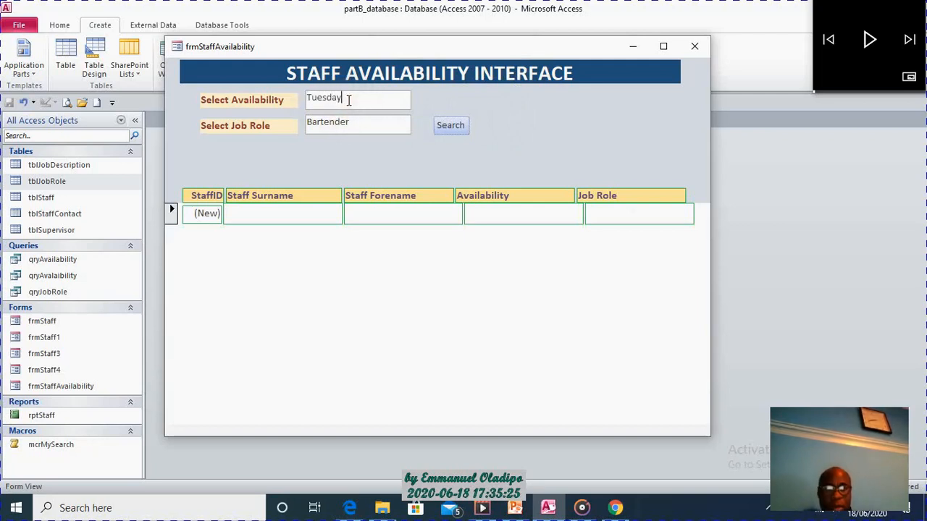
type("Tuesday")
left_click(450, 124)
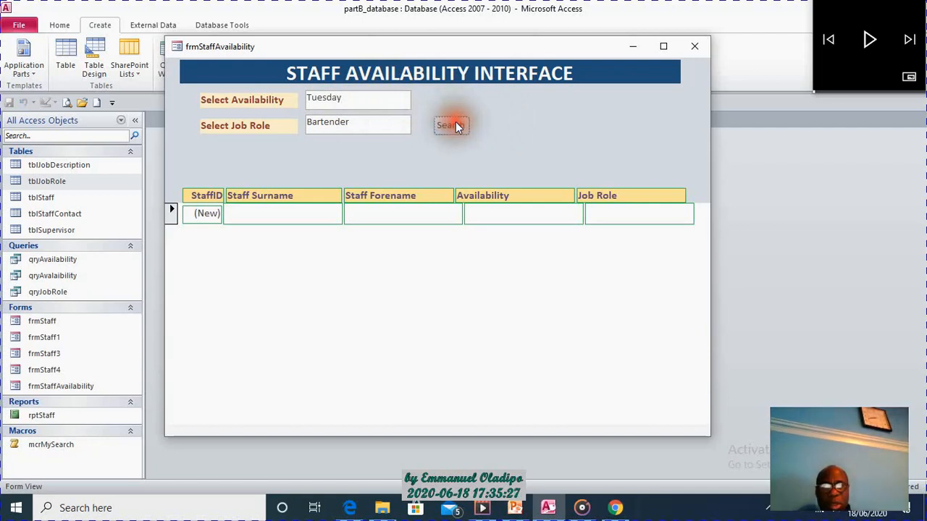
Clear the job role criterion and run the search with only Tuesday as the availability.
left_click(352, 122)
key("BackSpace")
key("BackSpace")
key("BackSpace")
key("BackSpace")
key("BackSpace")
key("BackSpace")
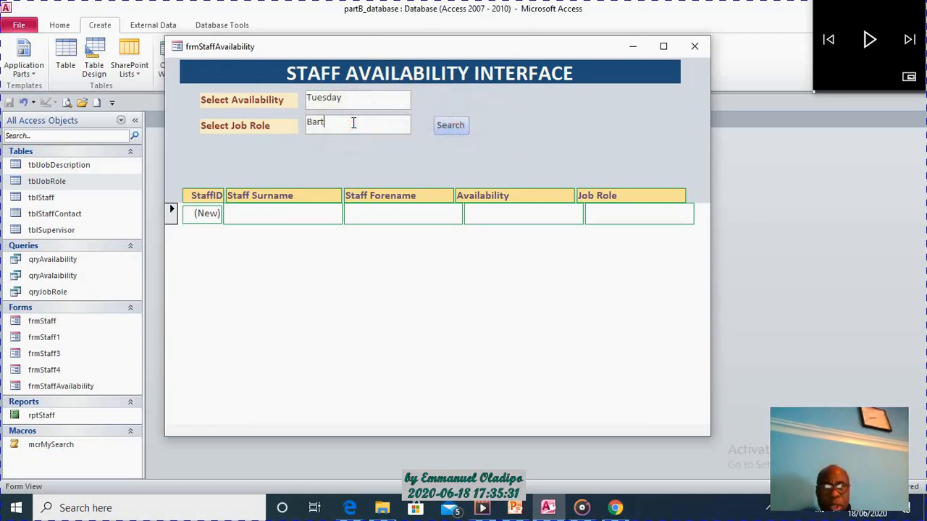
left_click(463, 129)
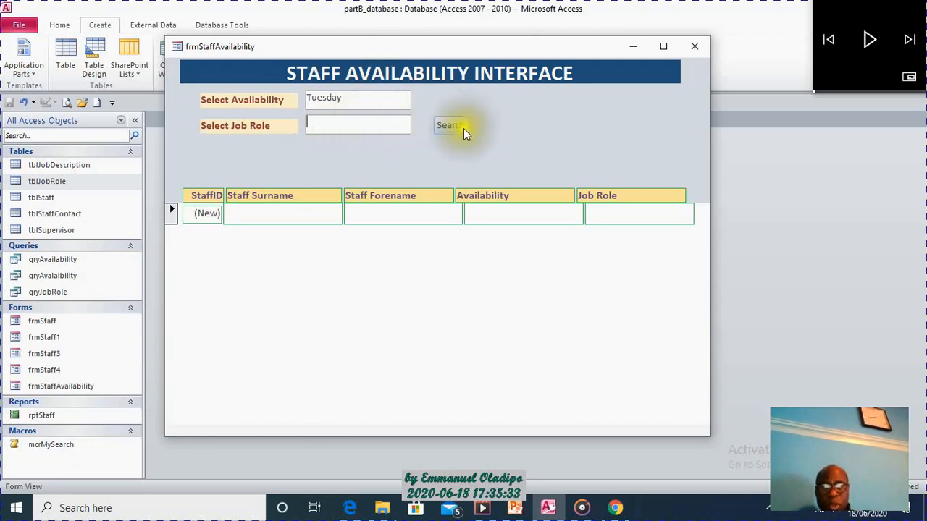
Enter the wildcard * as the job role and search for staff of any role available on Tuesday.
left_click(347, 127)
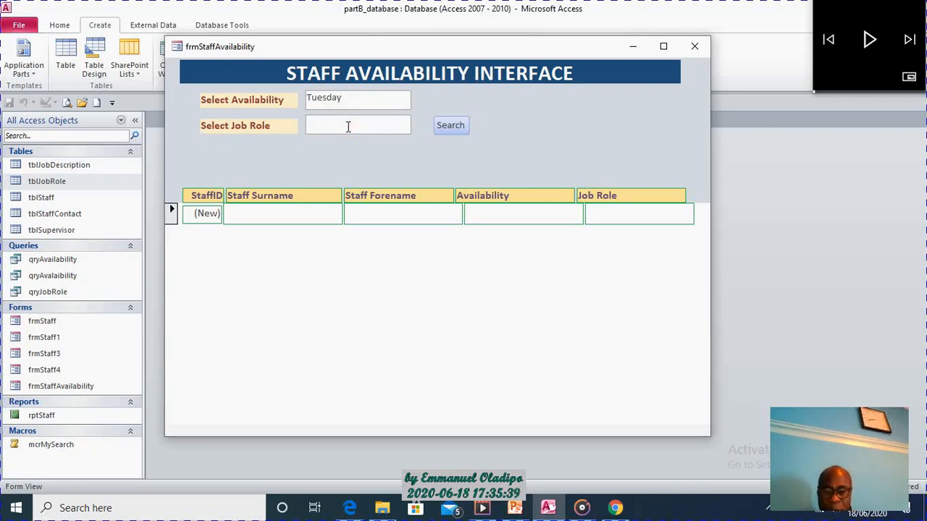
type("*")
left_click(451, 126)
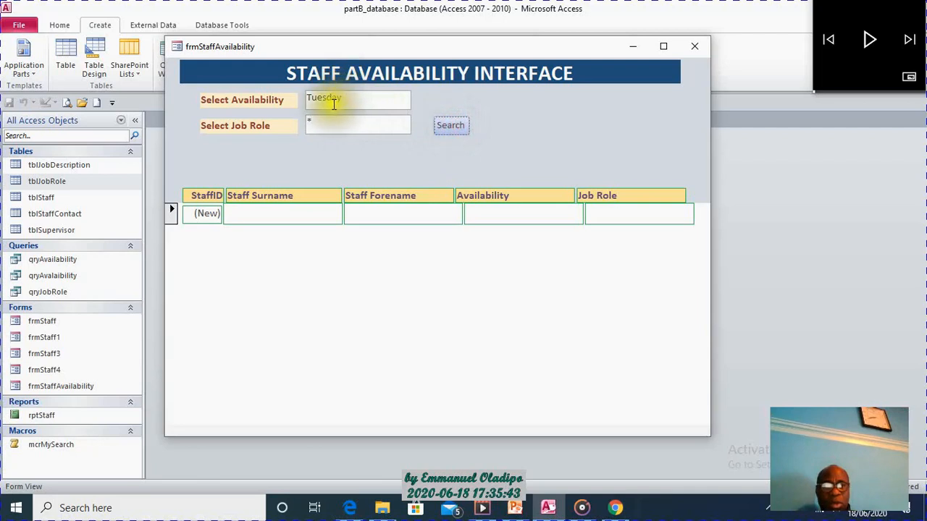
left_click(531, 170)
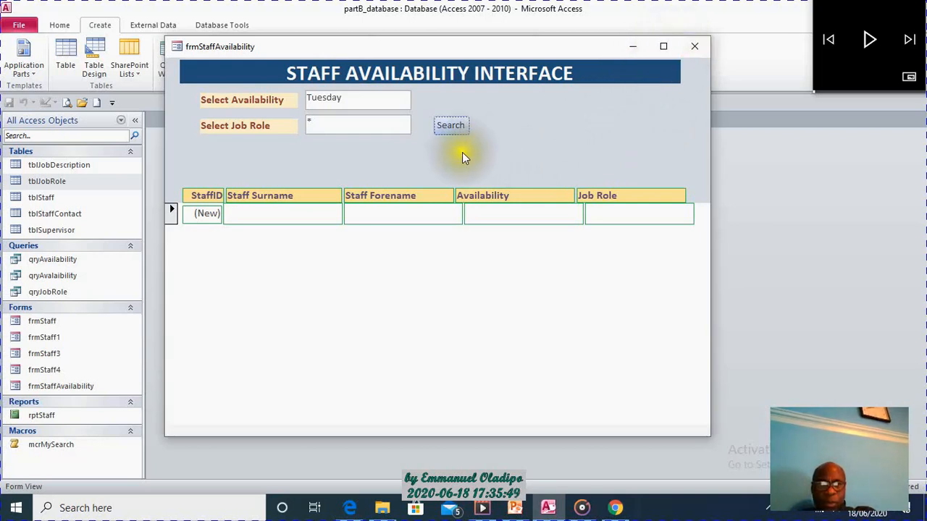
Clear both the availability and job role search criteria.
left_click(364, 97)
key("BackSpace")
key("BackSpace")
key("BackSpace")
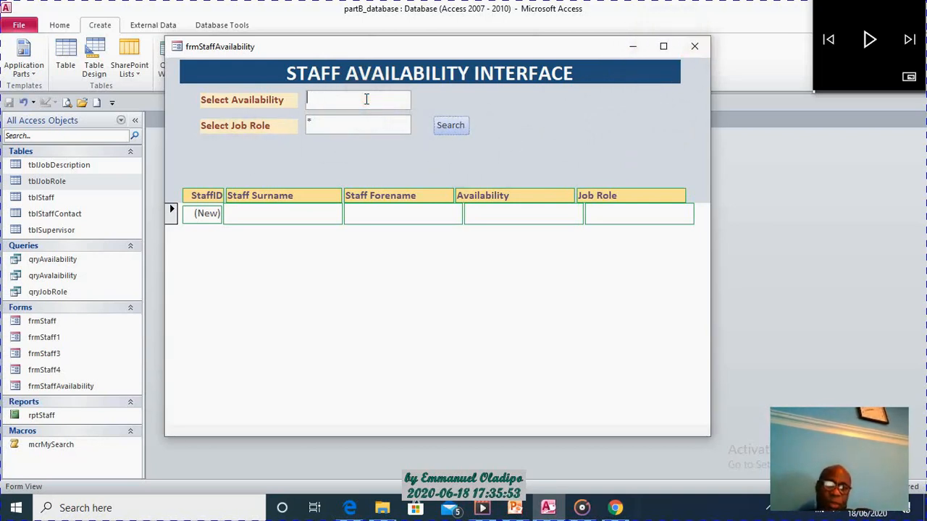
left_click(357, 125)
key("BackSpace")
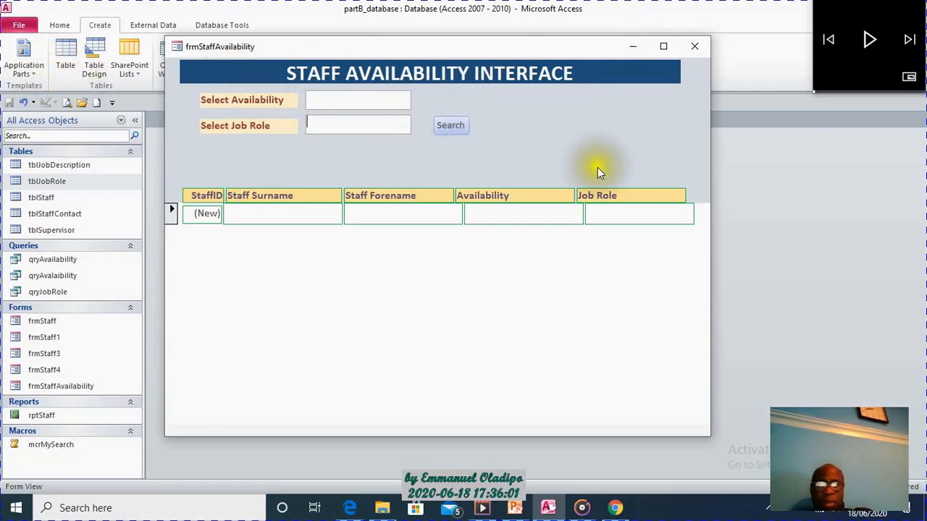
Return the form to Design View and check the full properties of the availability and job role text boxes, including their names.
right_click(579, 145)
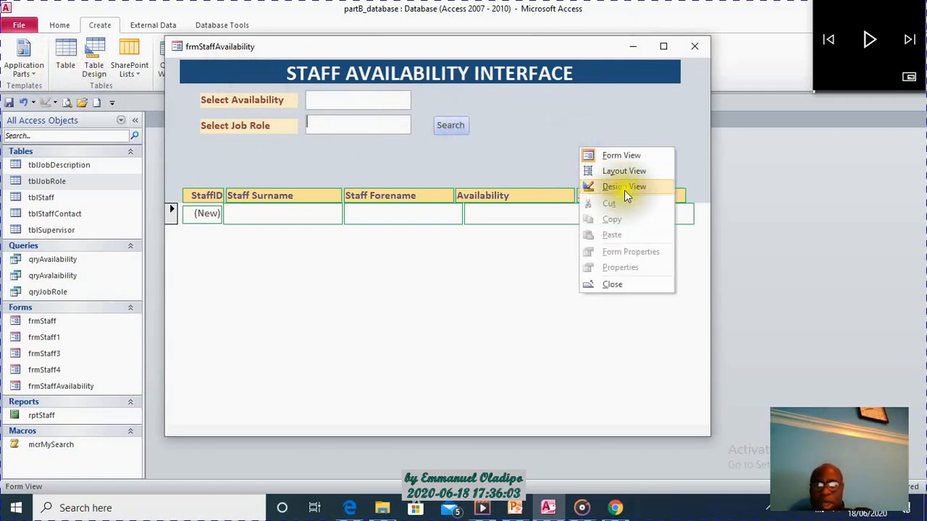
left_click(612, 187)
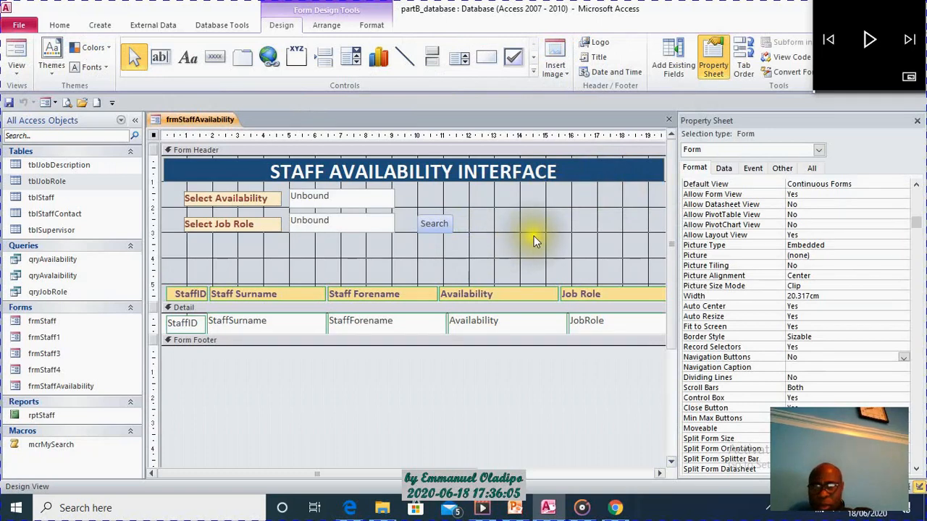
left_click(350, 207)
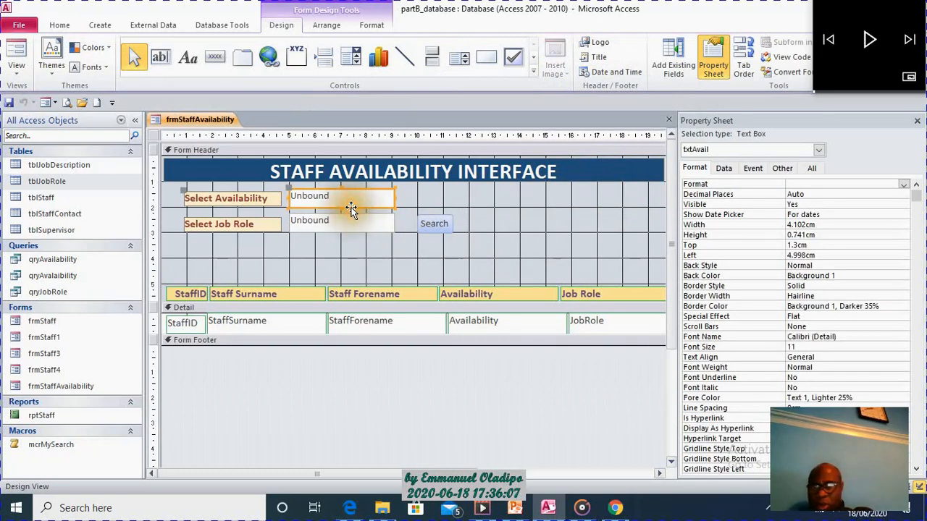
left_click(312, 202)
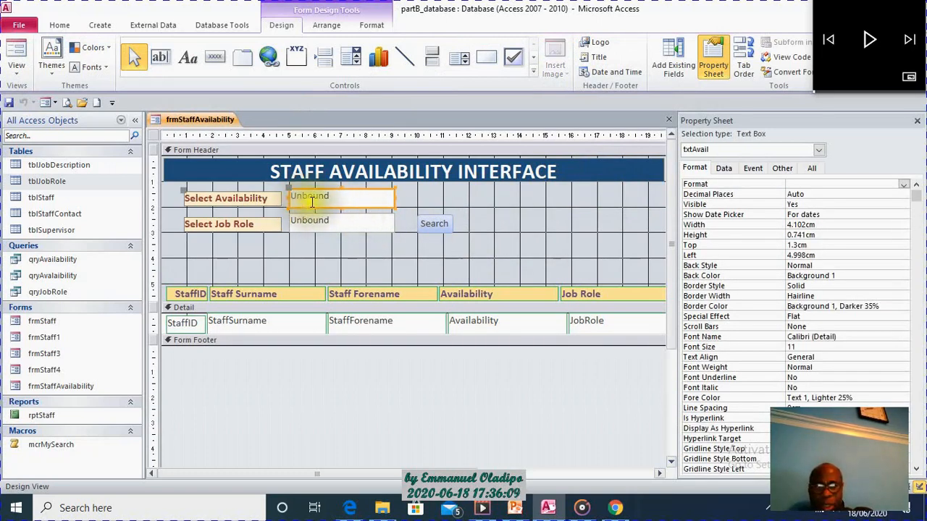
left_click(808, 168)
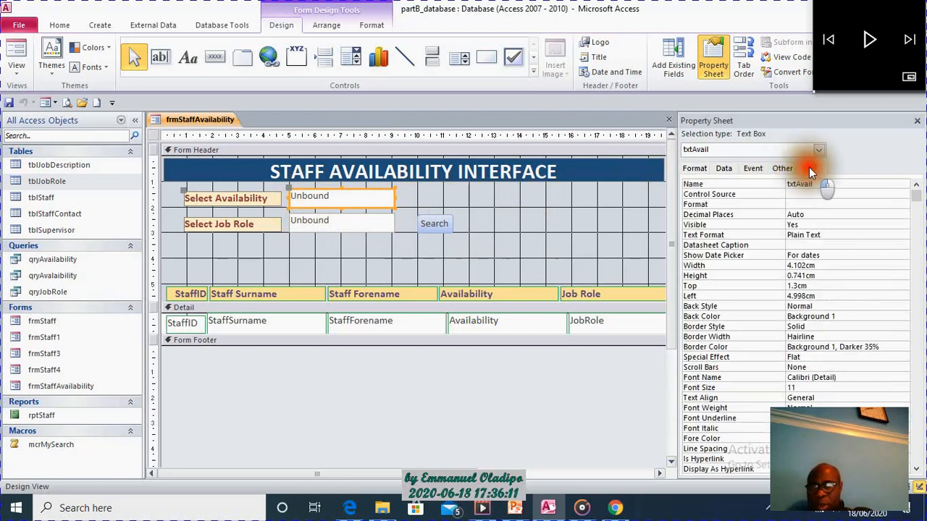
left_click(366, 227)
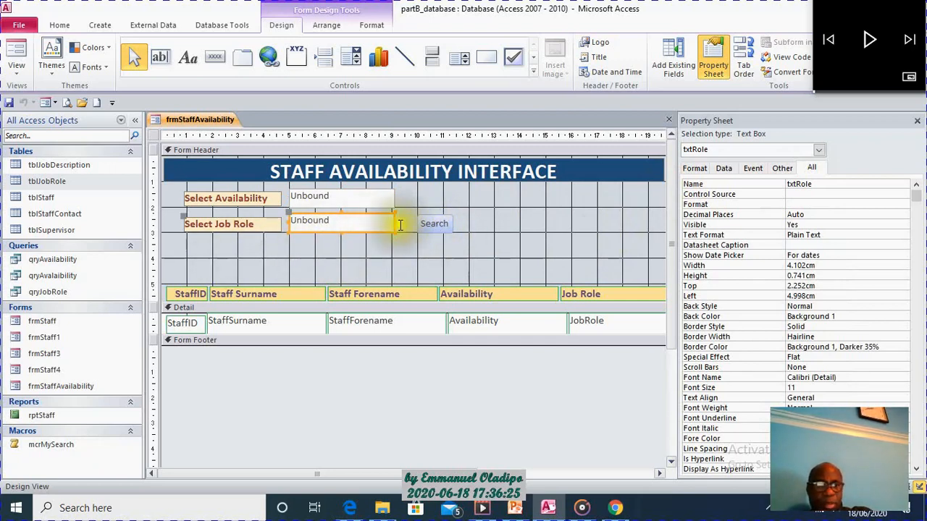
List only the database's macros, open mcrMySearch in Design View to review its ApplyFilter condition, and close it.
left_click(119, 119)
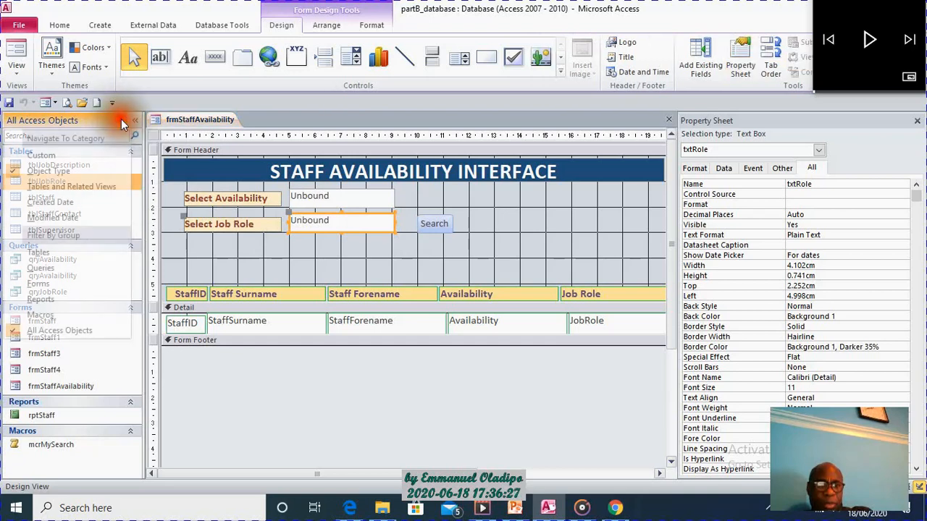
left_click(54, 312)
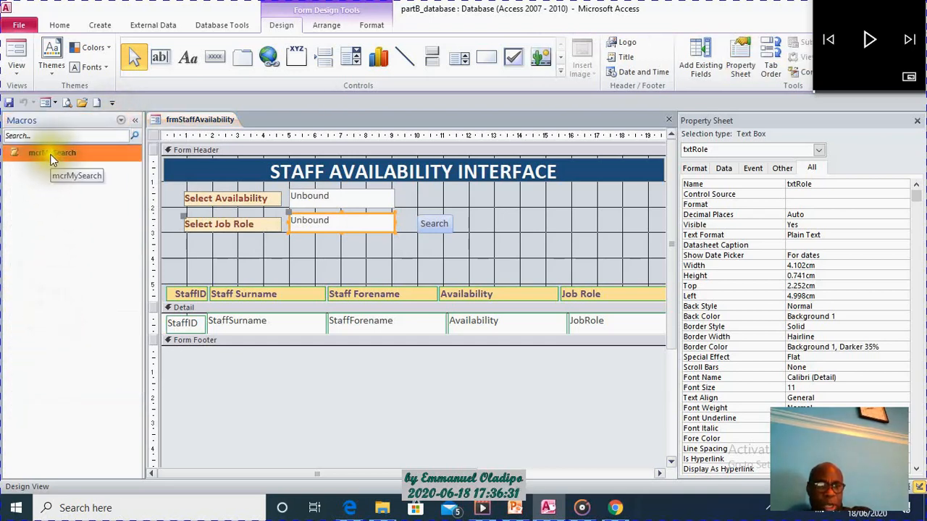
right_click(52, 158)
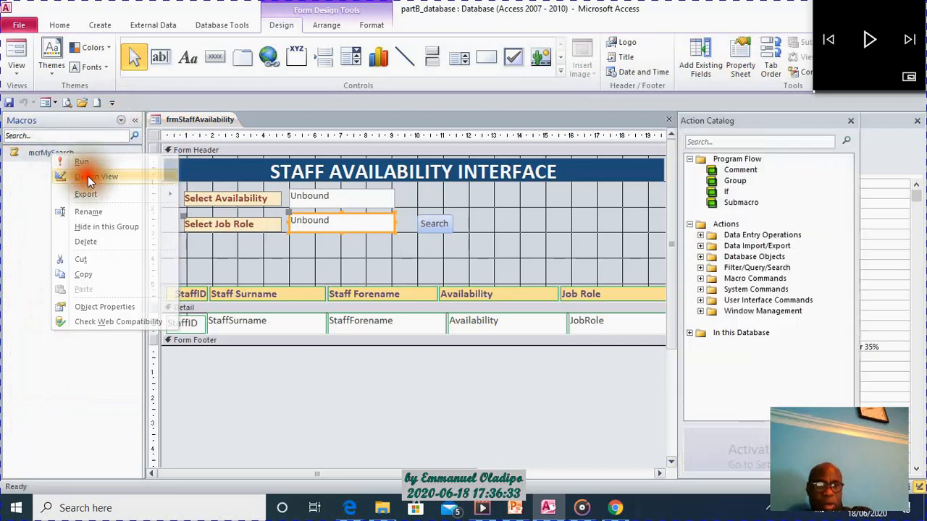
left_click(80, 175)
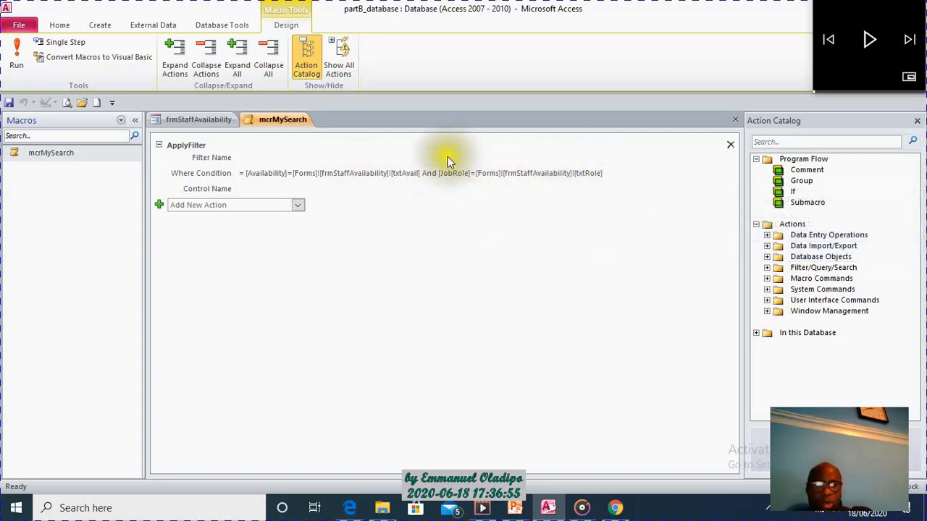
right_click(282, 119)
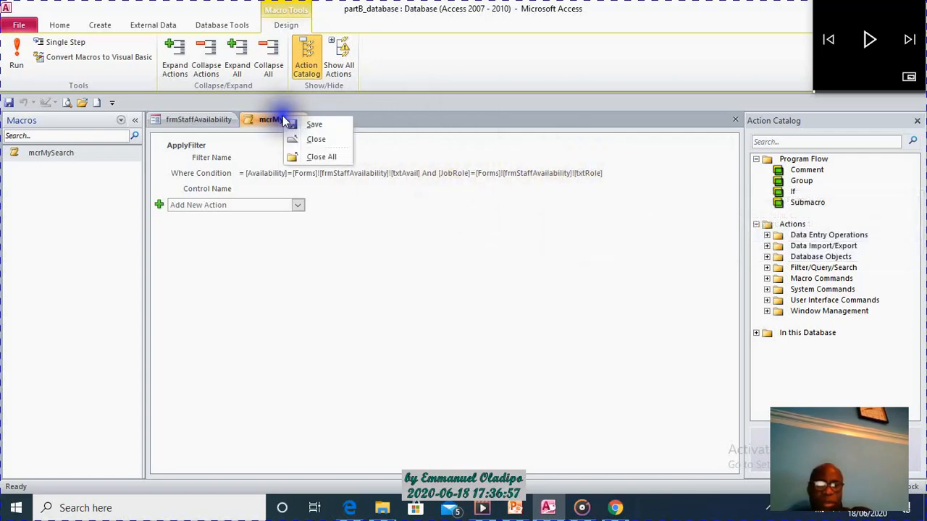
left_click(321, 135)
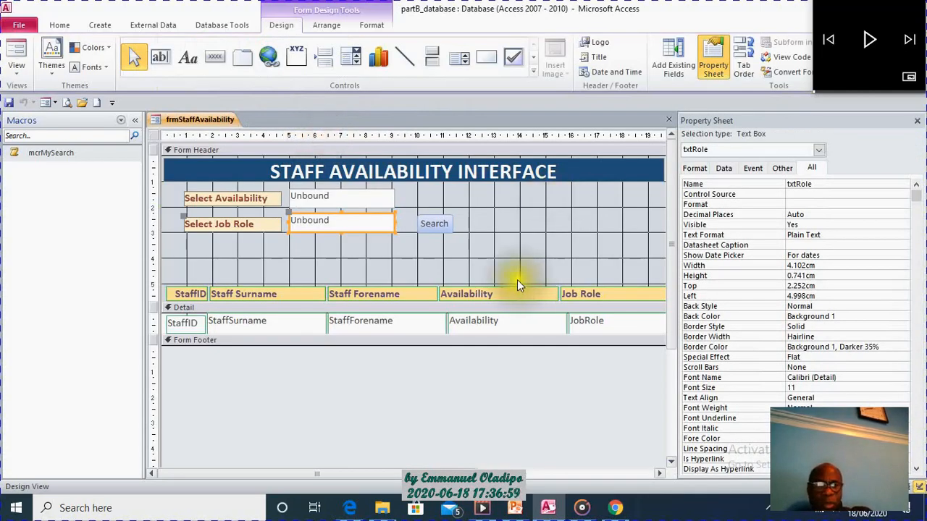
Show the staff availability form in Form View and look through the unfiltered staff records.
left_click(16, 54)
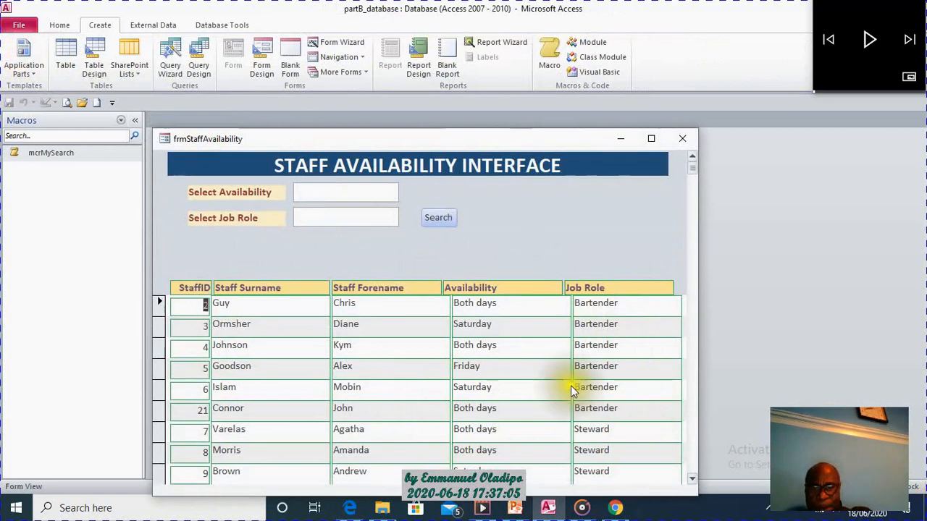
left_click_drag(692, 169, 694, 182)
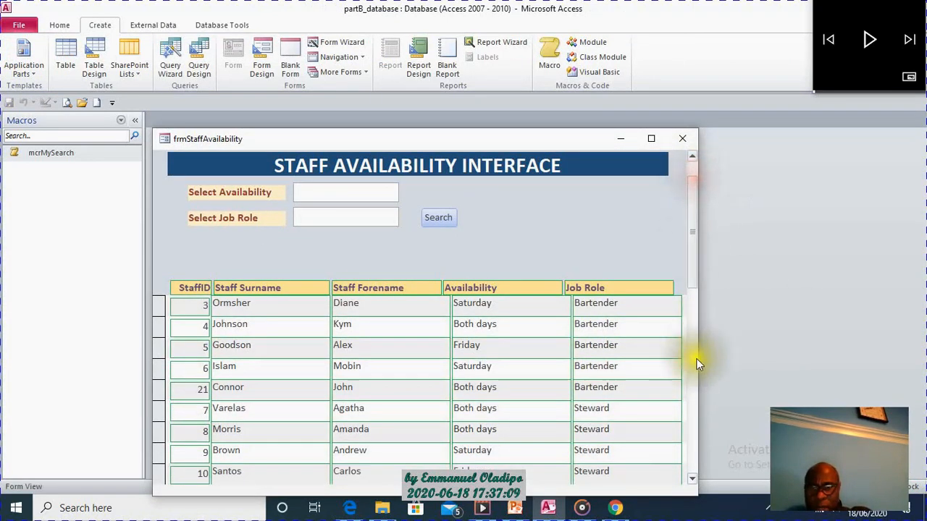
left_click(694, 428)
left_click(694, 428)
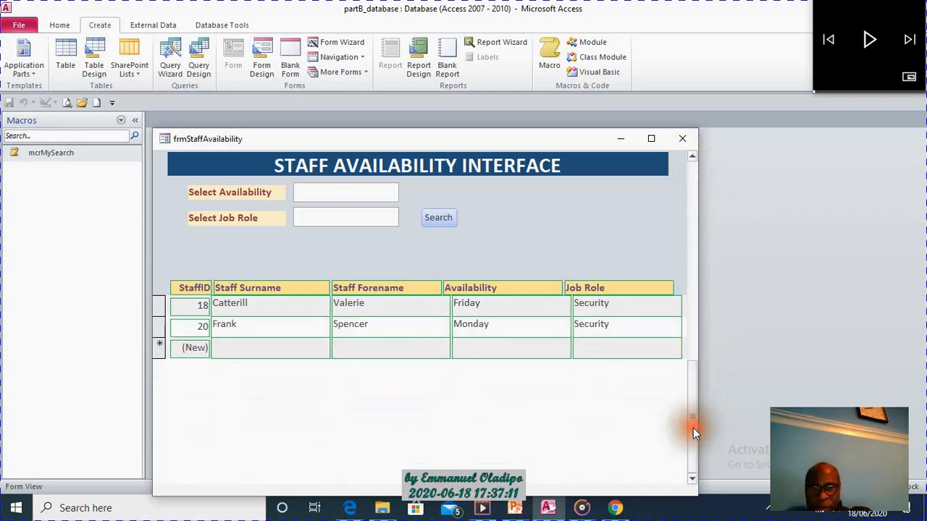
left_click(694, 290)
left_click(695, 290)
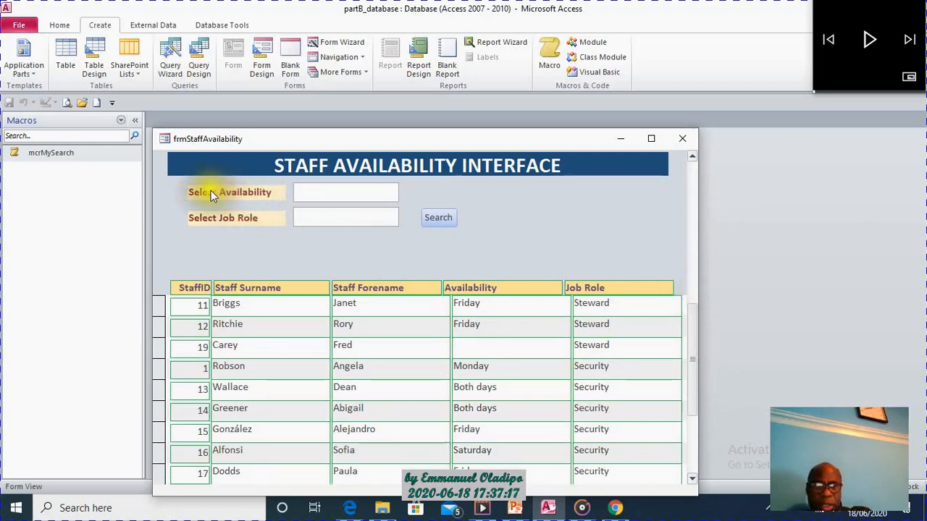
Search for staff with availability Monday and job role Security.
left_click(326, 191)
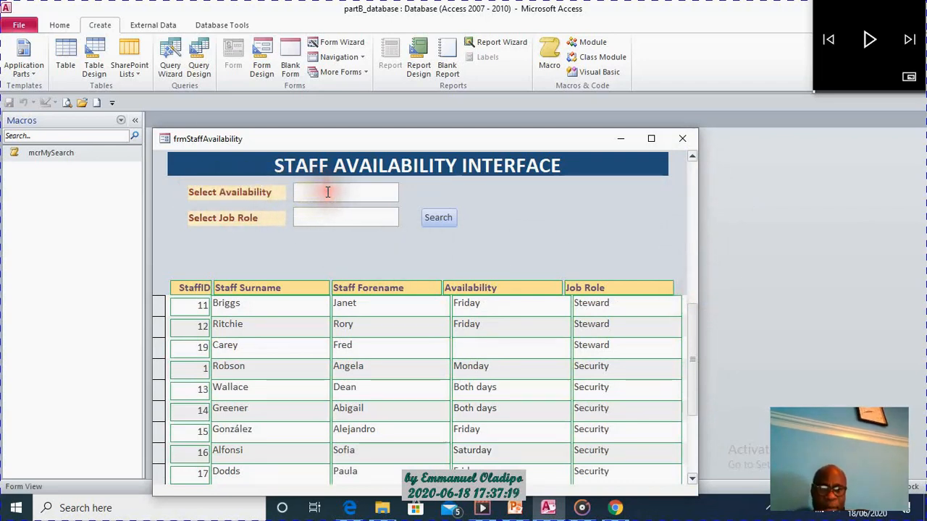
type("Monday")
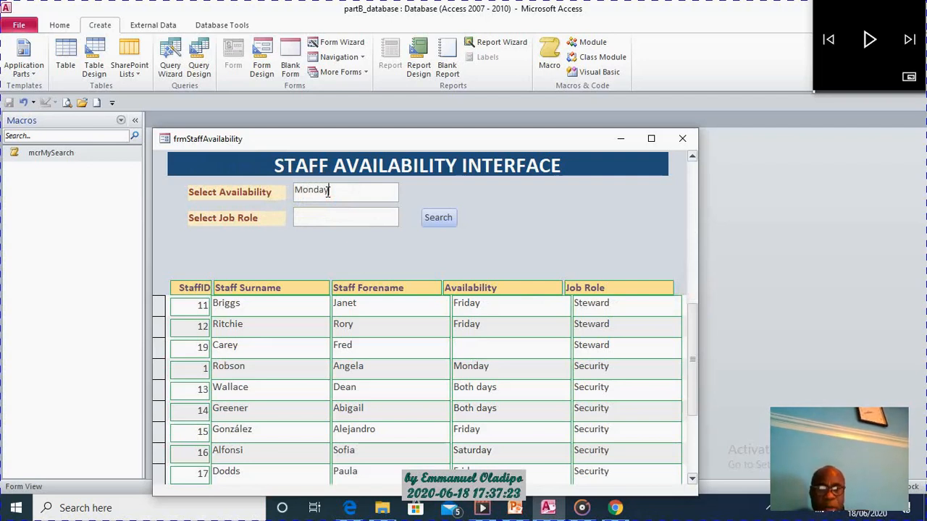
left_click(327, 210)
left_click(325, 214)
type("Security")
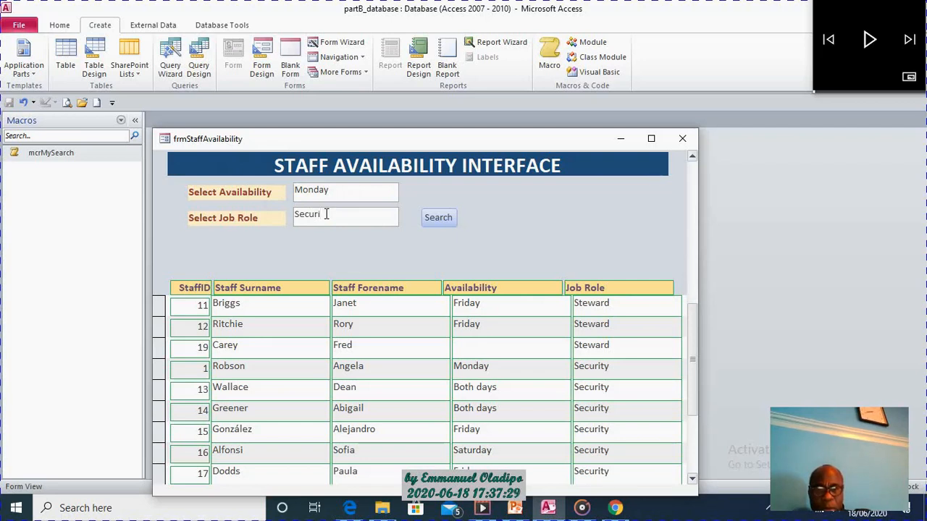
left_click(451, 218)
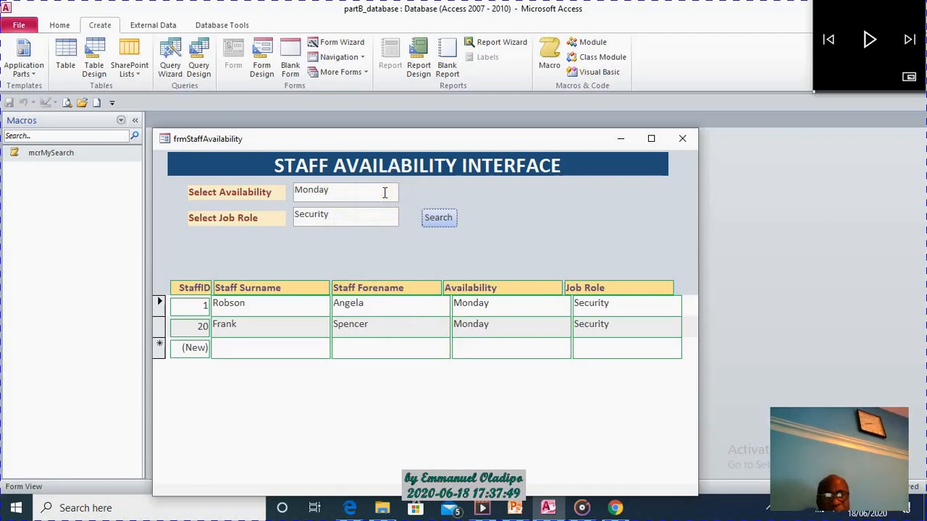
Return the form to Design View and change the availability text box in the form header to a combo box.
left_click(346, 192)
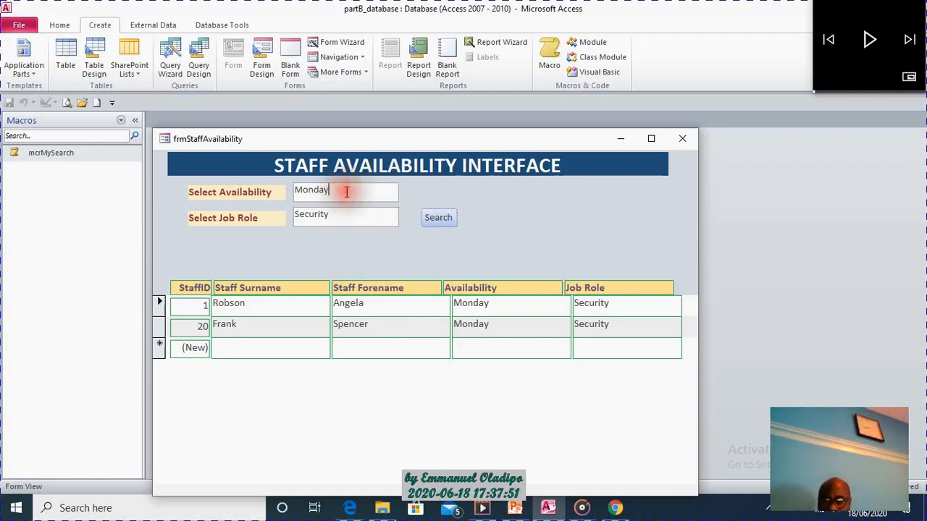
right_click(518, 208)
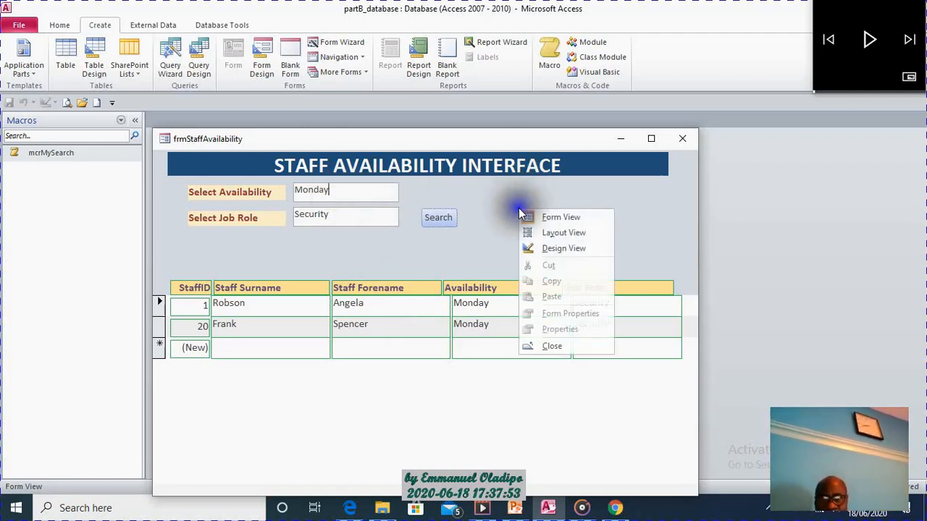
left_click(575, 245)
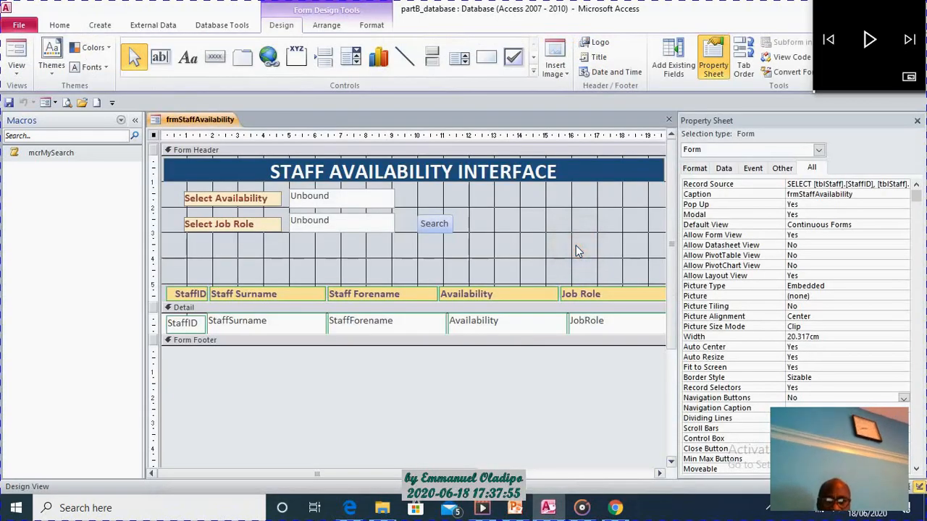
left_click(364, 200)
right_click(363, 198)
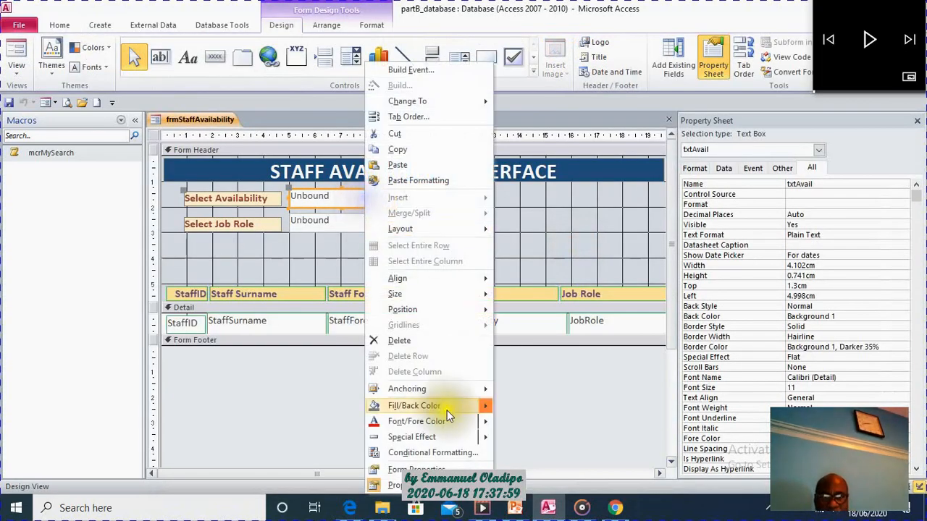
mouse_move(439, 101)
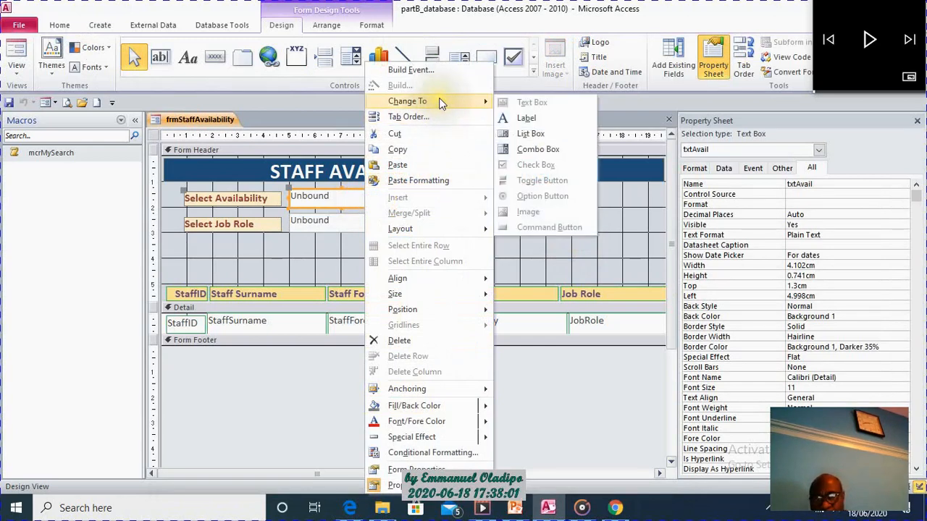
left_click(535, 150)
left_click(527, 221)
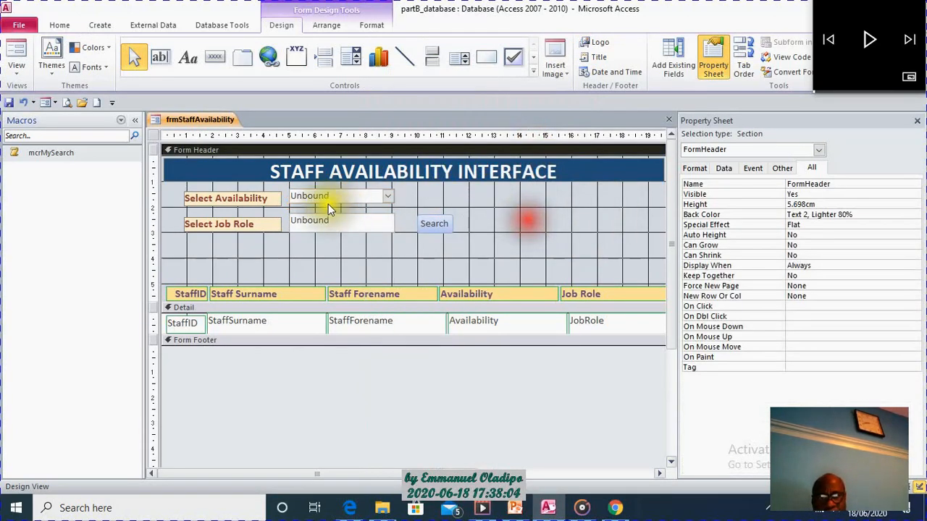
Change the job role text box below the availability combo box to a combo box.
left_click(363, 226)
right_click(363, 225)
mouse_move(422, 102)
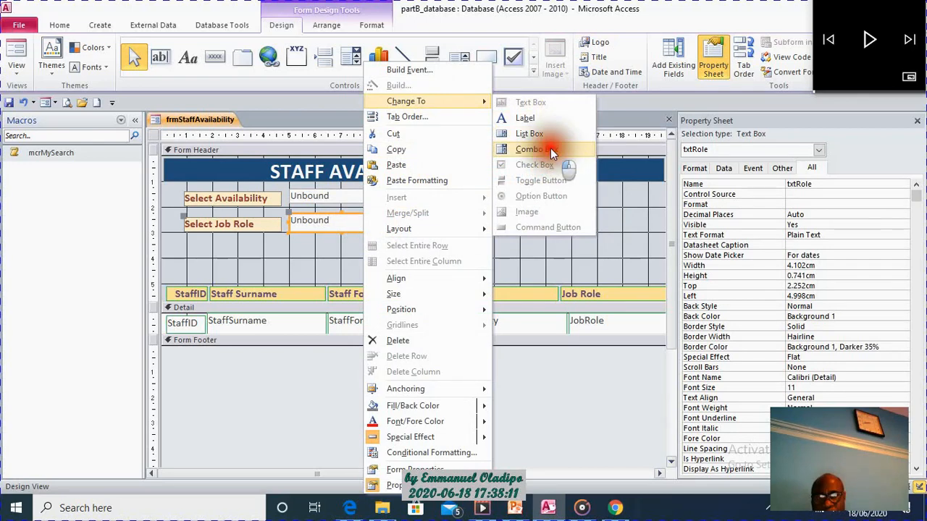
left_click(550, 149)
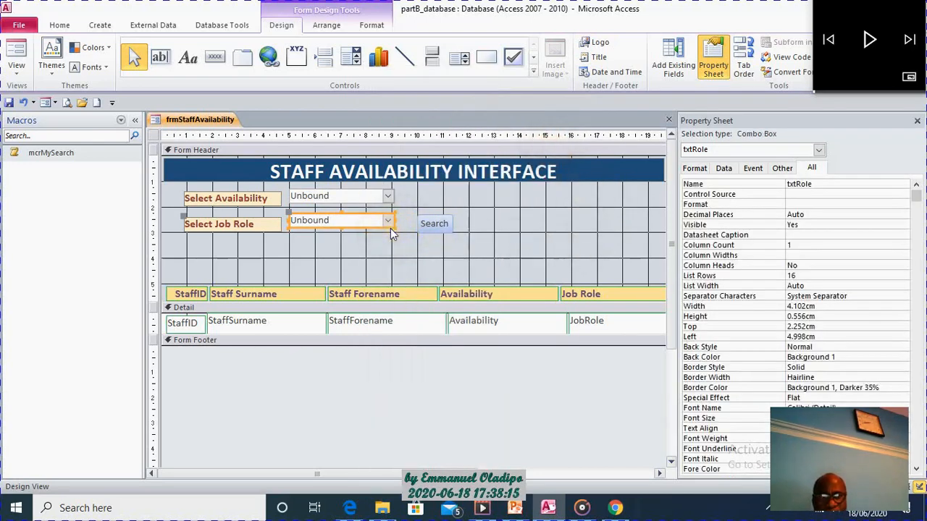
left_click(549, 212)
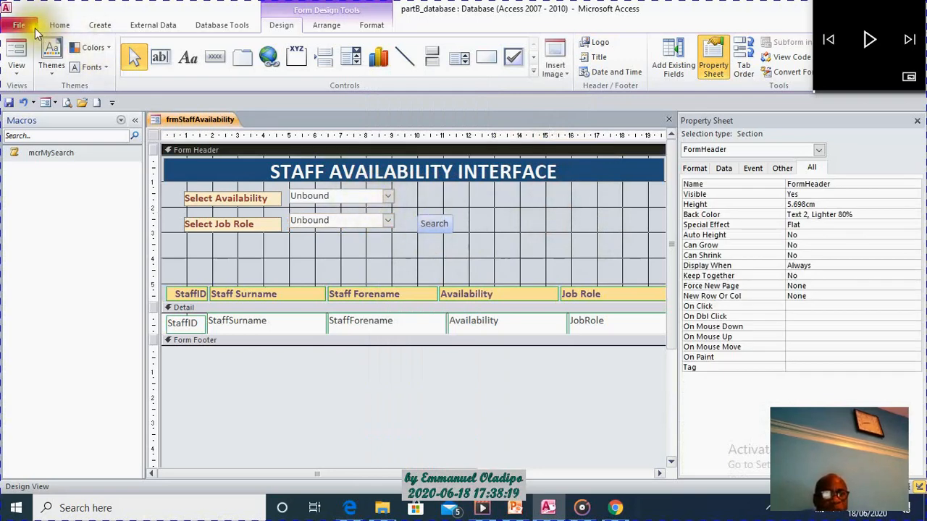
Check the availability and job role drop-down lists in Form View, and return the form to Design View.
left_click(16, 52)
left_click(397, 191)
left_click(407, 191)
left_click(390, 215)
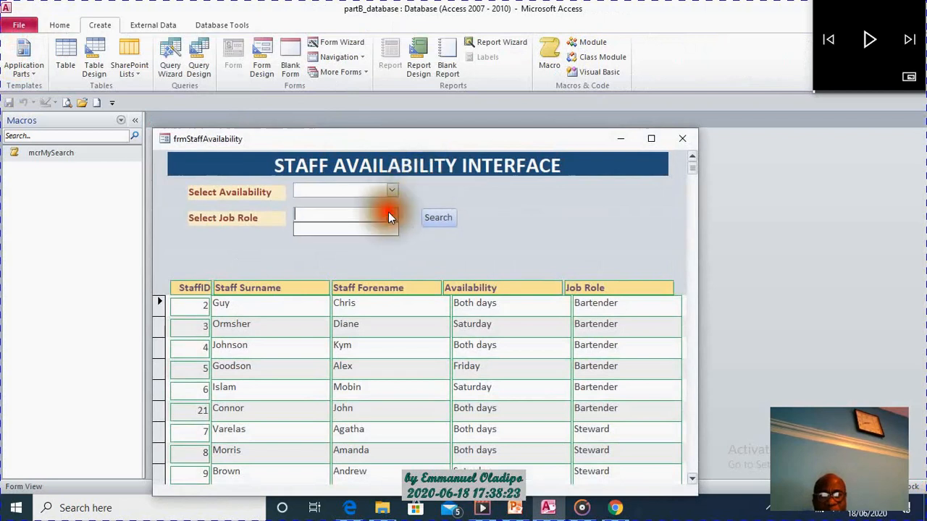
left_click(444, 192)
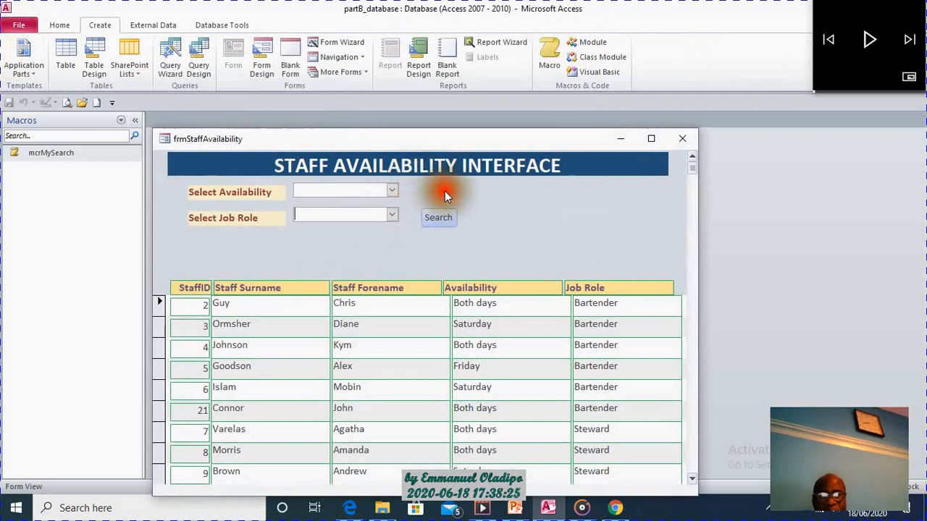
right_click(520, 191)
left_click(555, 228)
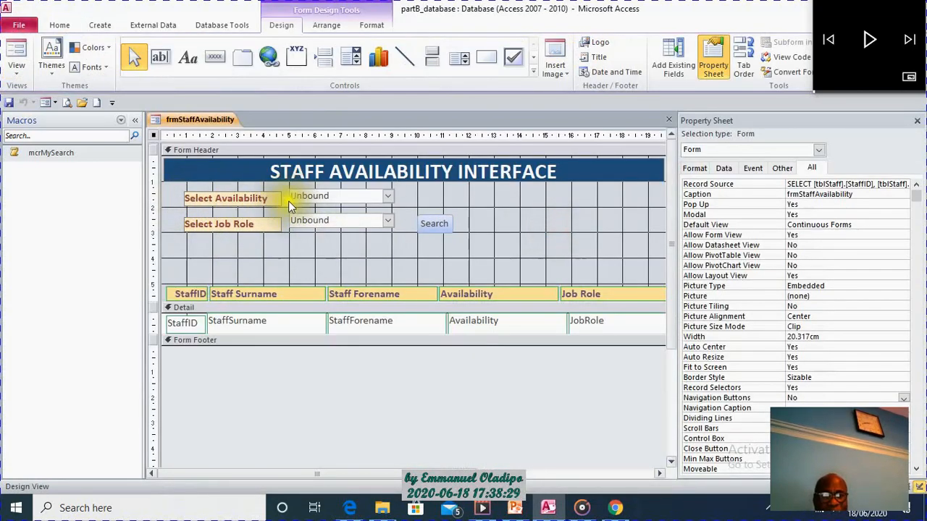
List only the database's tables, open tblStaff and examine the values in its Availability column.
left_click(120, 120)
left_click(61, 253)
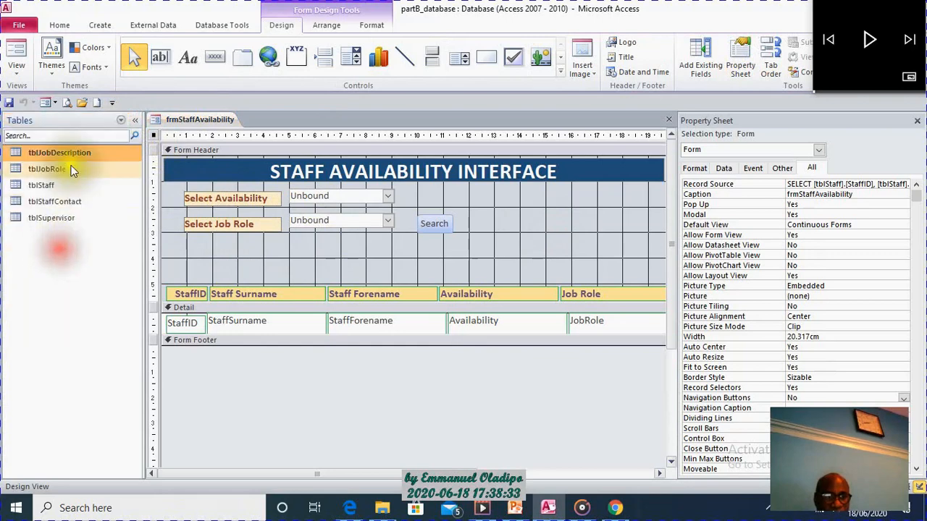
left_click(58, 171)
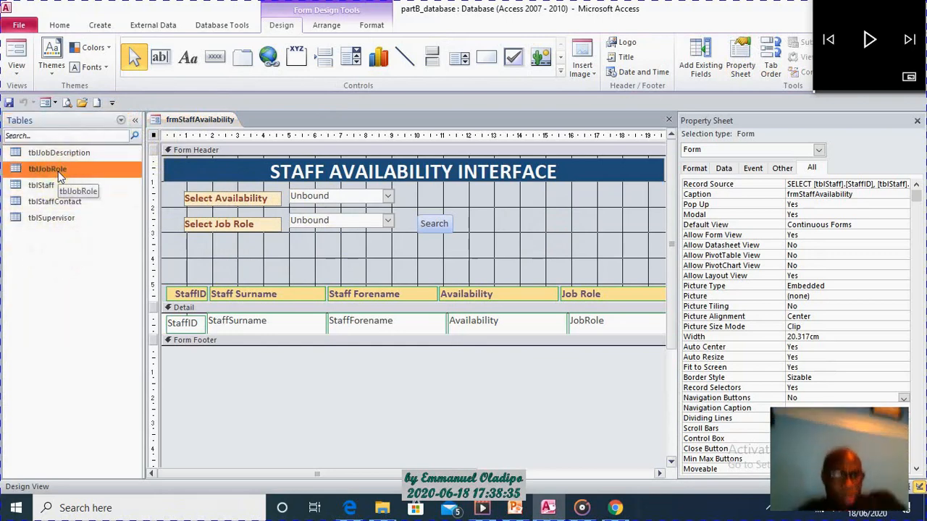
double_click(51, 187)
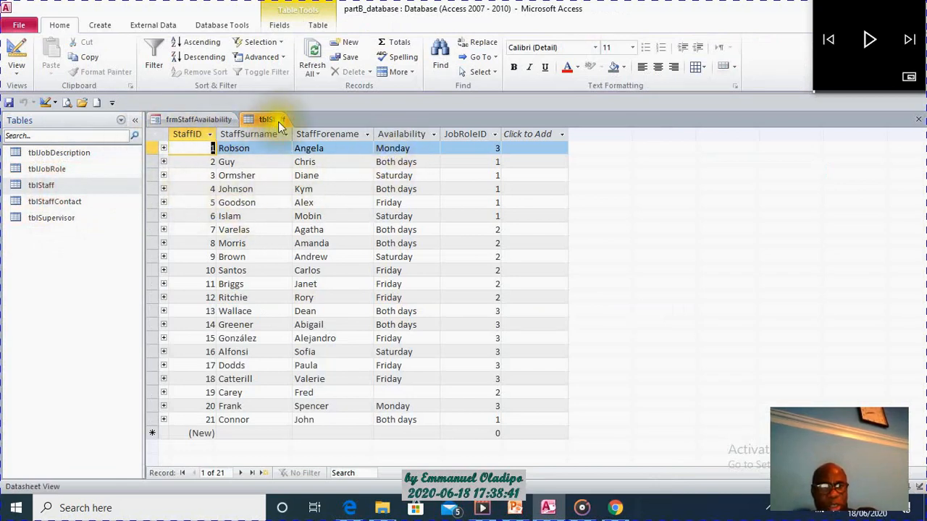
left_click(400, 134)
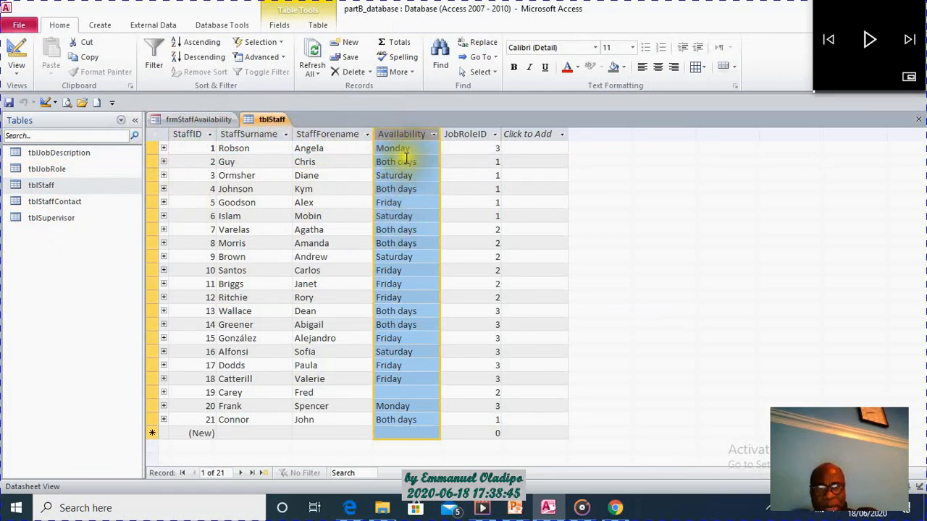
left_click(406, 158)
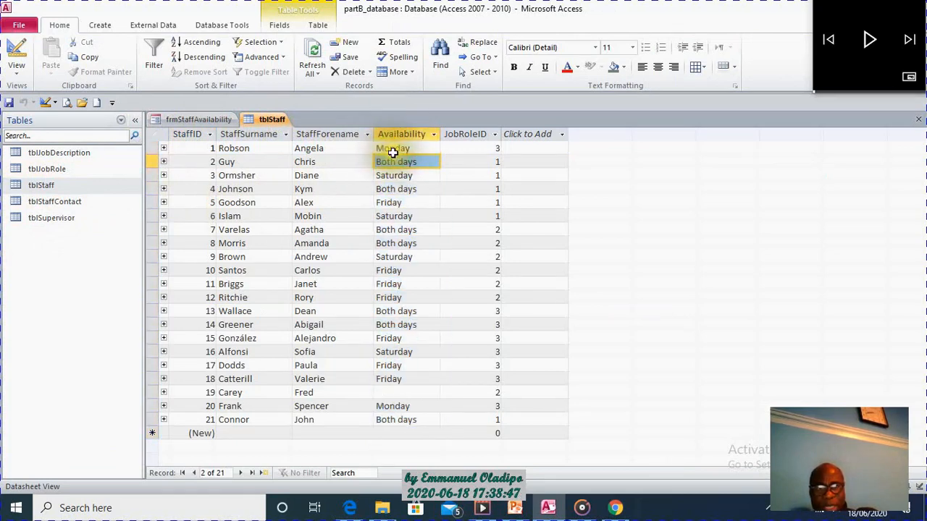
left_click(380, 148)
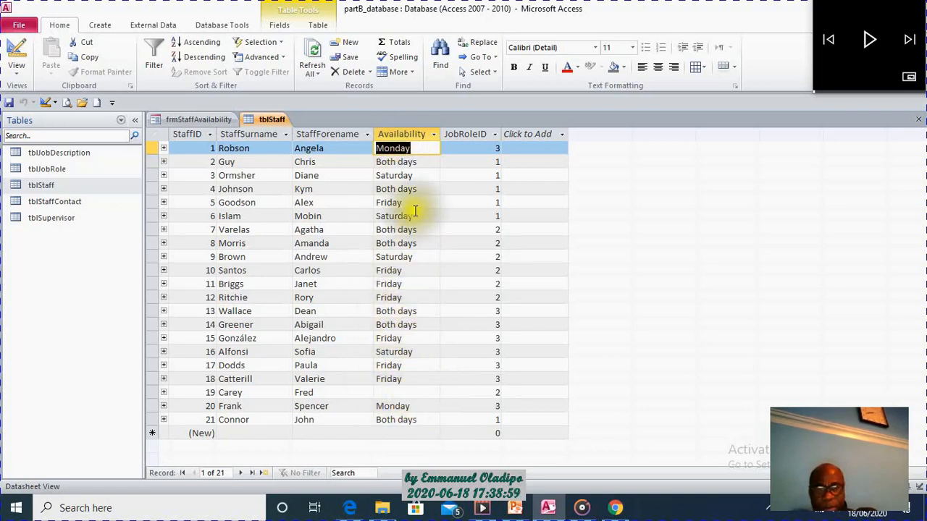
Delete the staff record with a blank availability from tblStaff and close the table.
left_click(153, 394)
key("Delete")
left_click(347, 317)
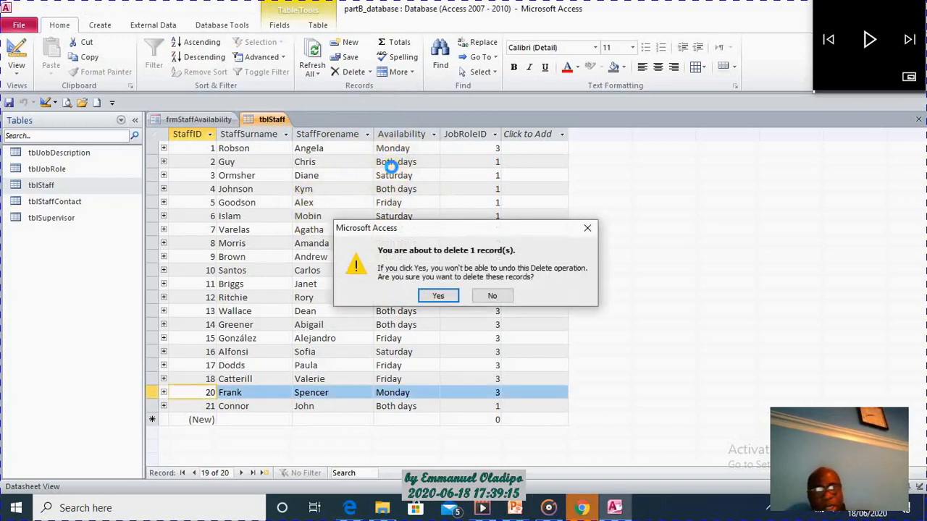
left_click(448, 295)
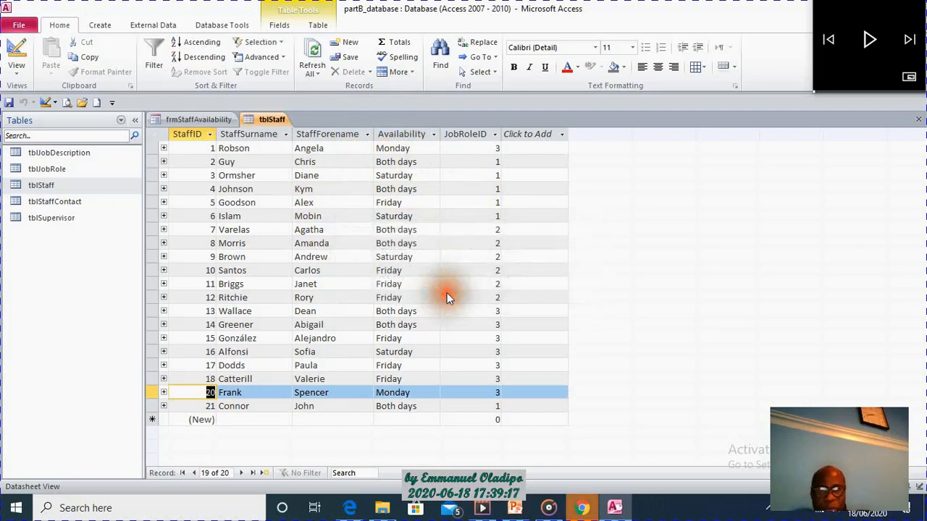
right_click(268, 118)
left_click(306, 139)
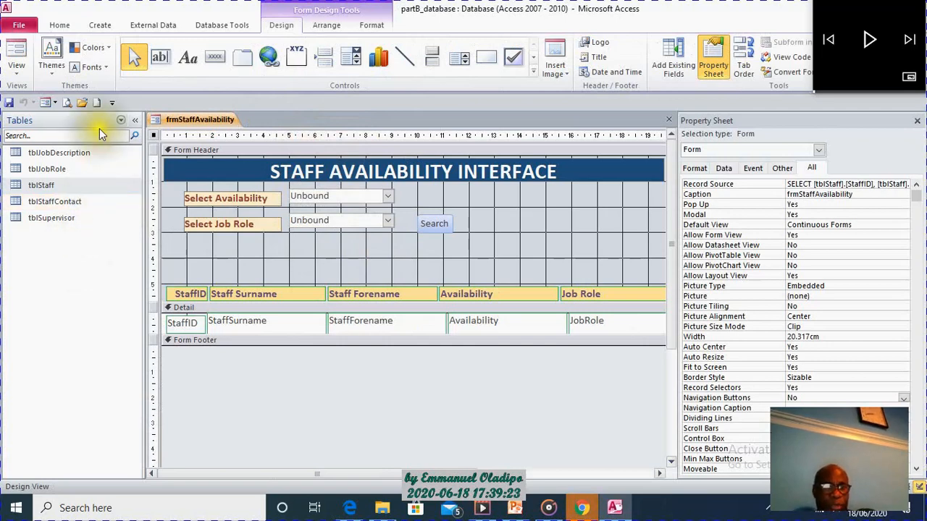
Create a query in Design View based on tblStaff with Availability as its only field.
left_click(100, 25)
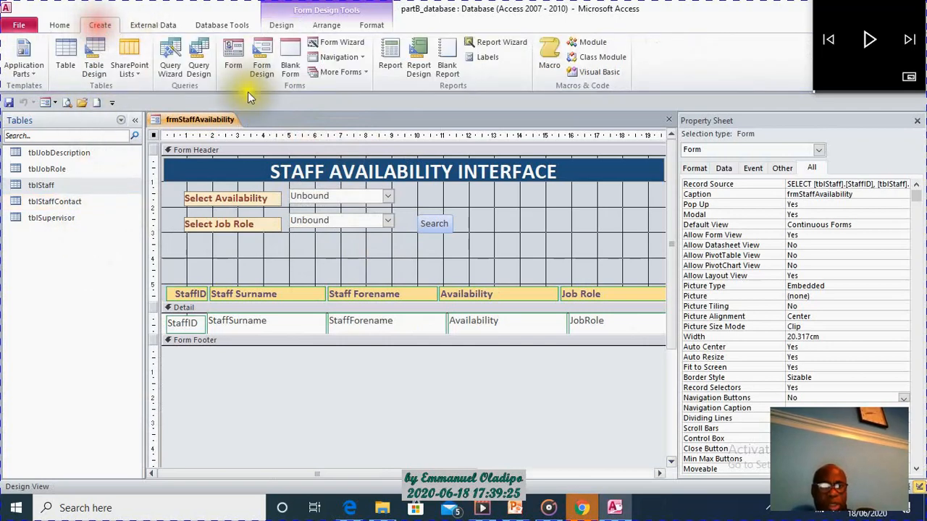
left_click(196, 69)
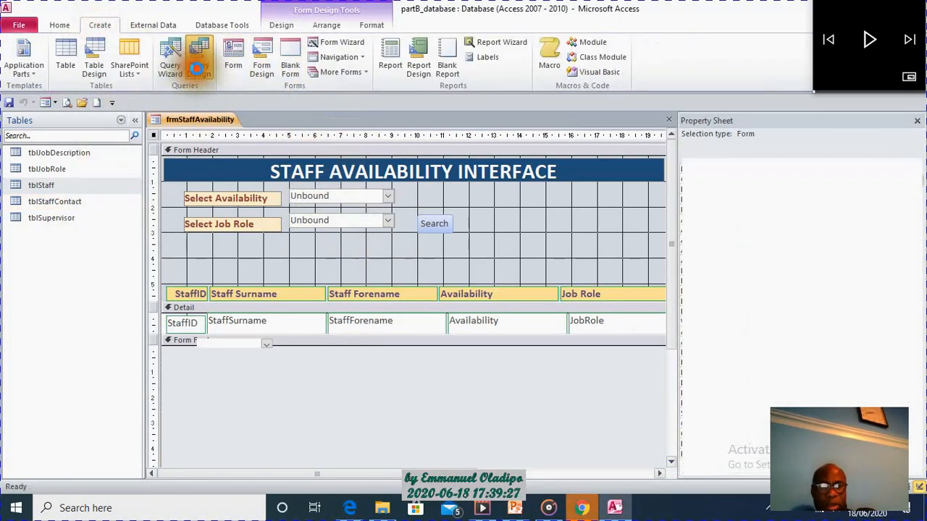
left_click_drag(456, 291, 440, 204)
left_click(382, 261)
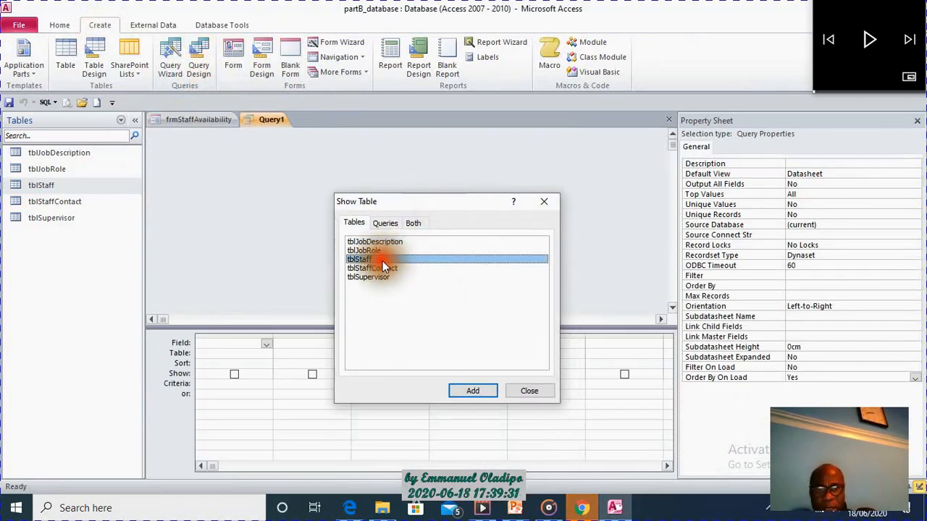
left_click(474, 391)
left_click(527, 395)
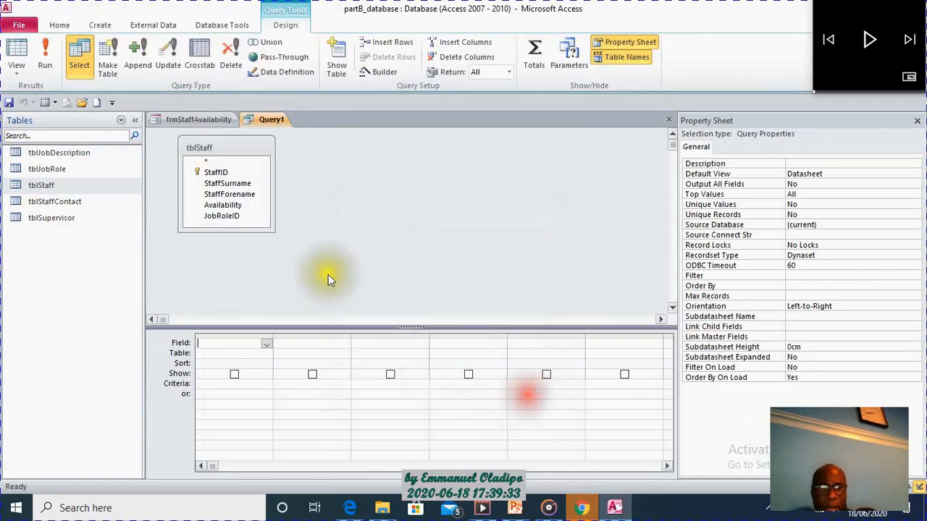
left_click(224, 207)
left_click_drag(224, 206, 217, 343)
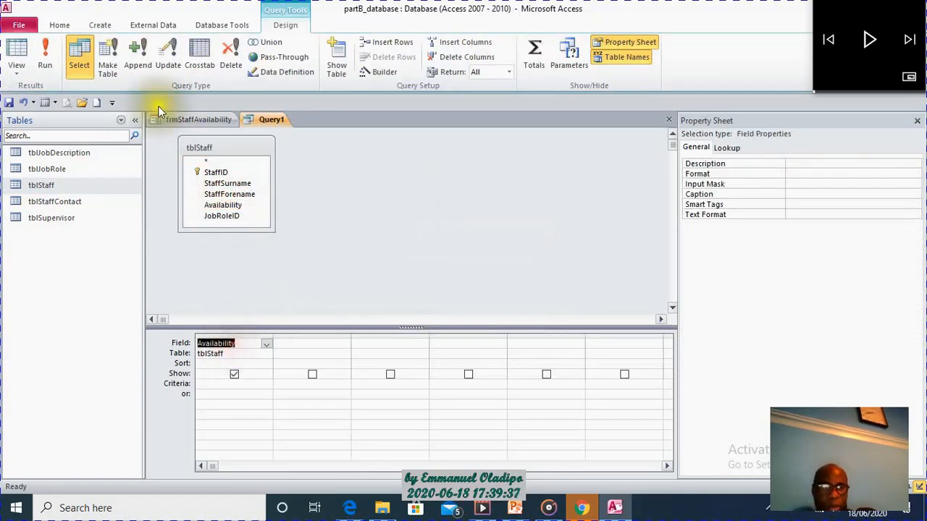
Run the query to check its availability values for duplicates, and return it to Design View.
left_click(46, 48)
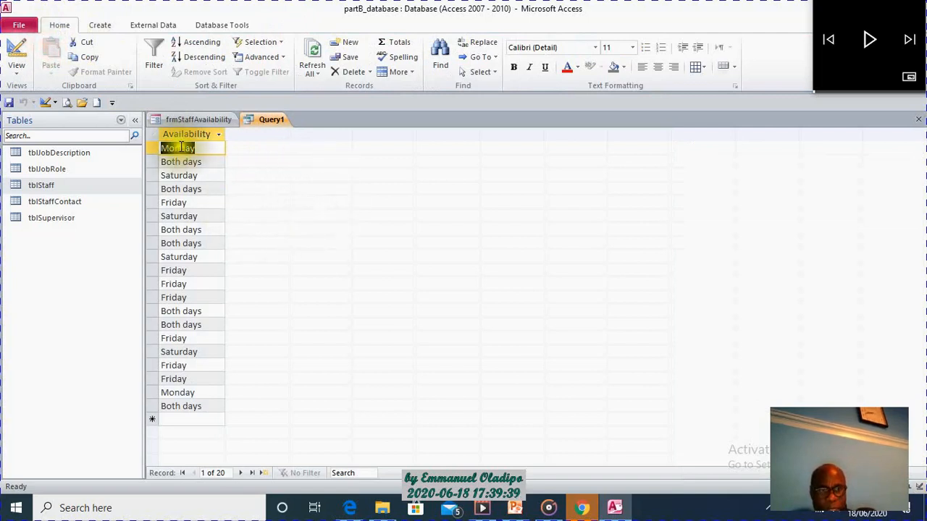
right_click(272, 113)
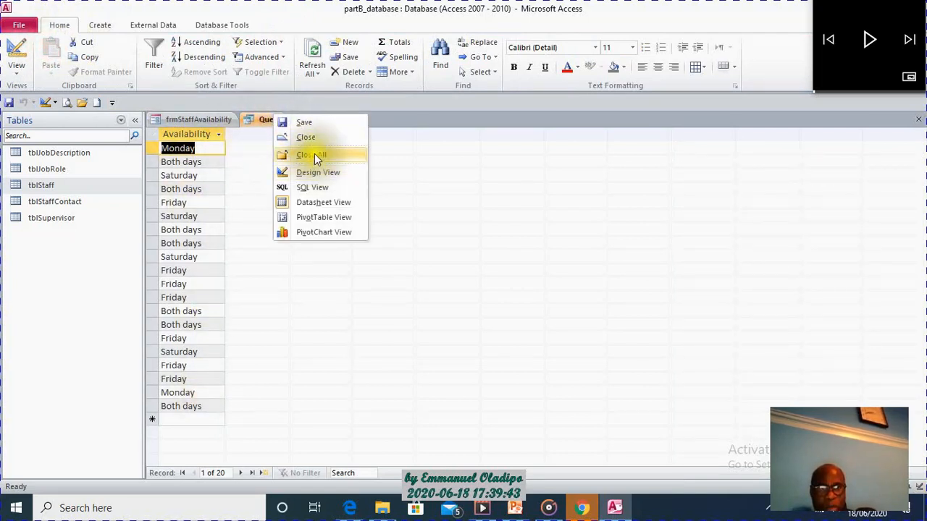
left_click(320, 172)
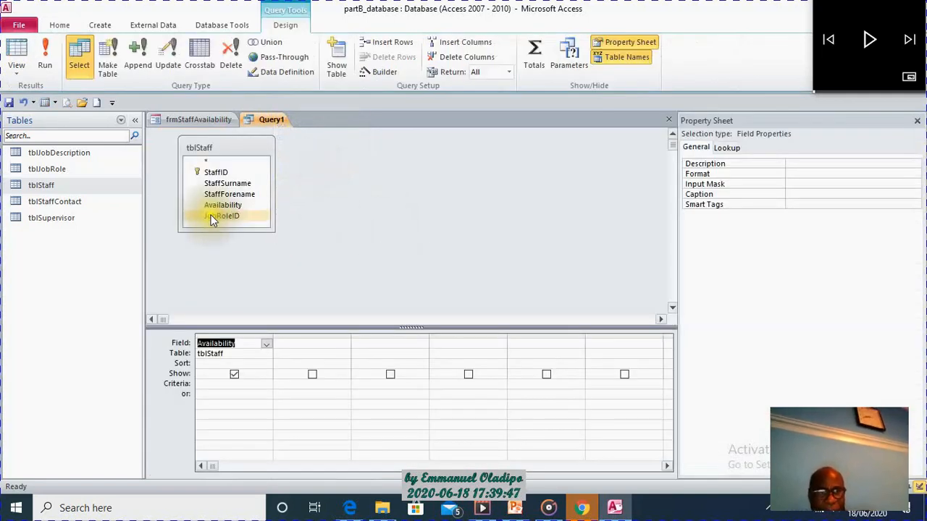
Add DISTINCT to the SELECT statement in the availability query's SQL and run the query.
left_click(21, 75)
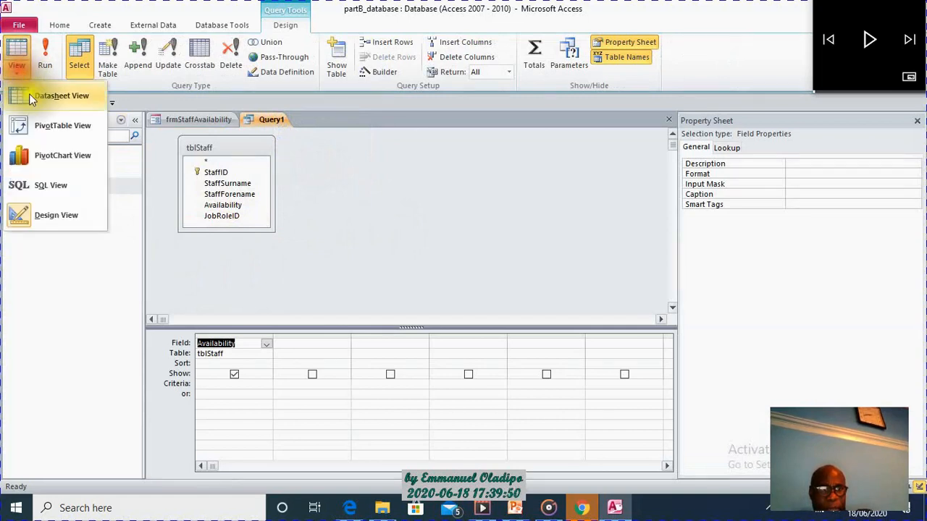
left_click(56, 182)
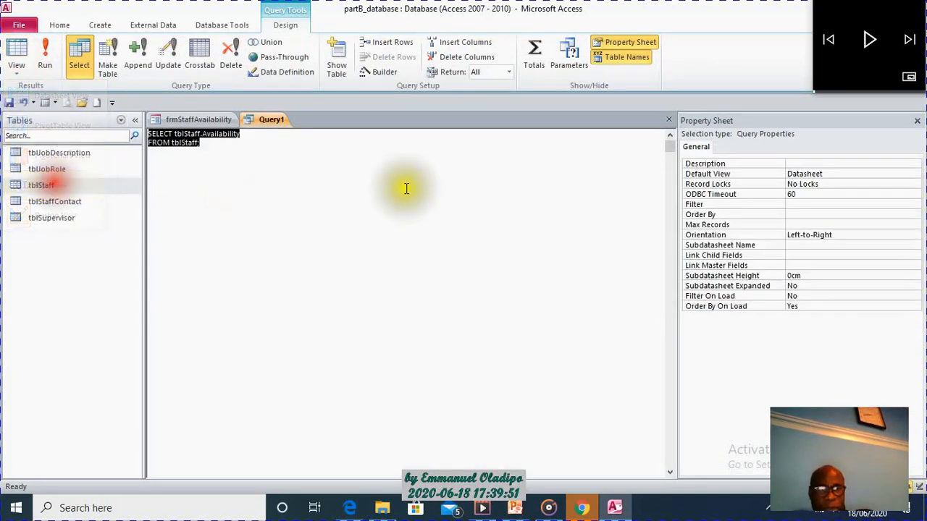
left_click(175, 134)
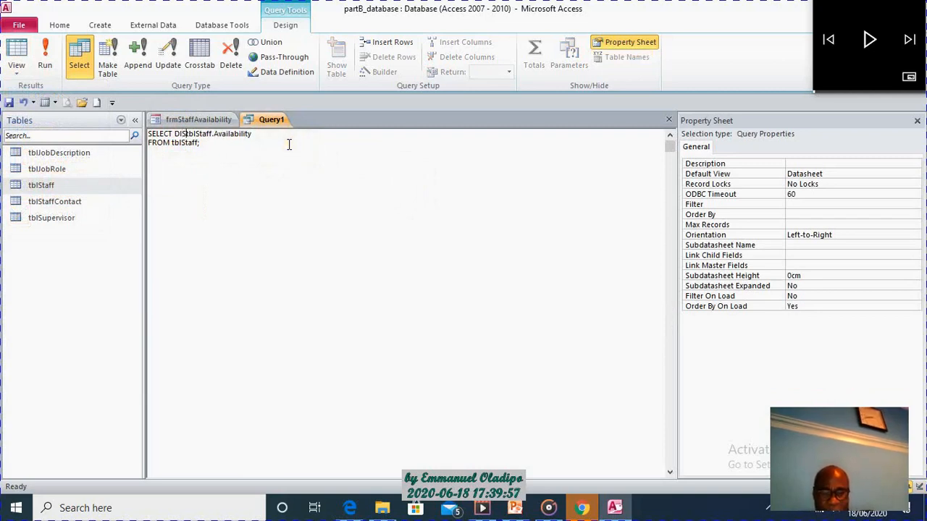
type("DISTINCT")
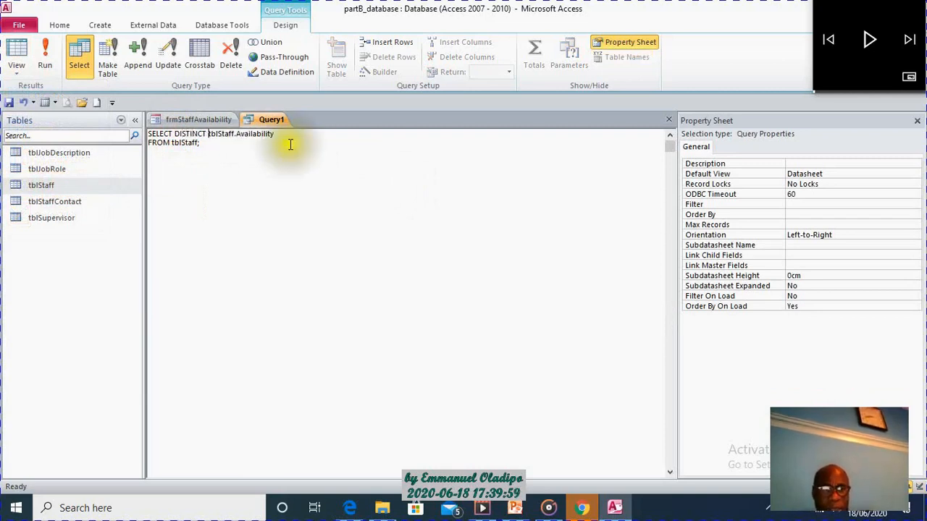
left_click(43, 53)
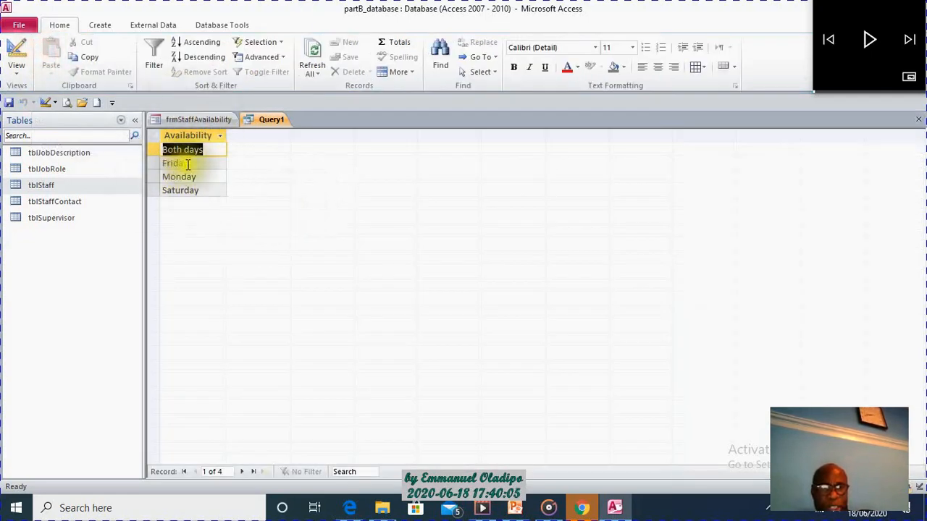
Save the query as qryMyAvail and close it.
right_click(267, 123)
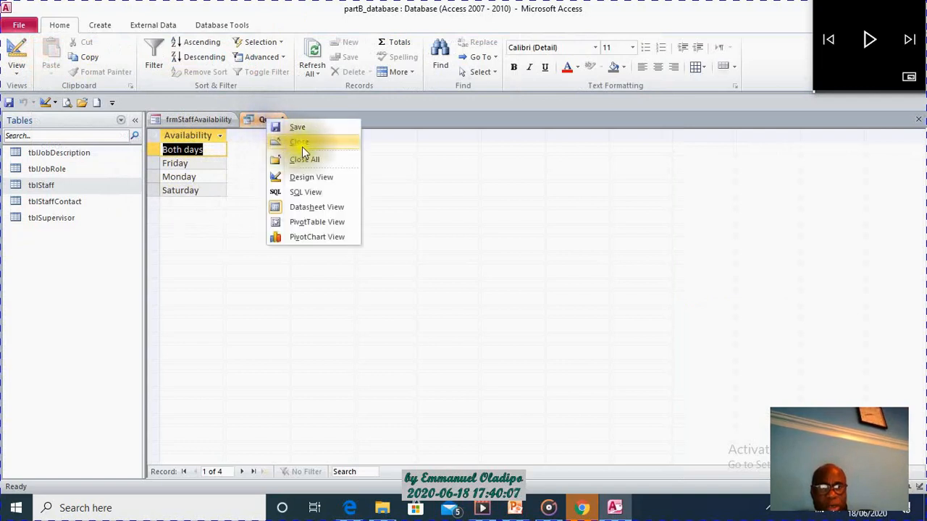
left_click(315, 127)
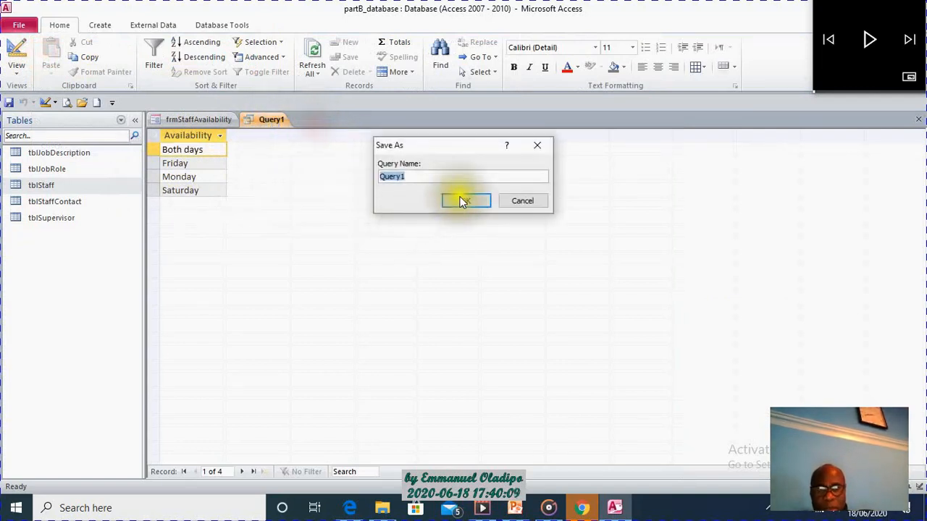
type("qryMyAvail")
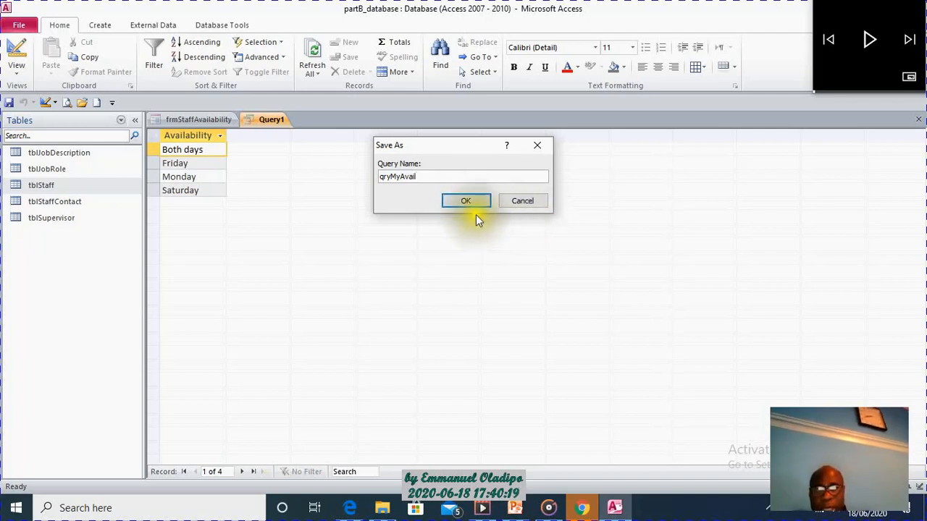
left_click(467, 201)
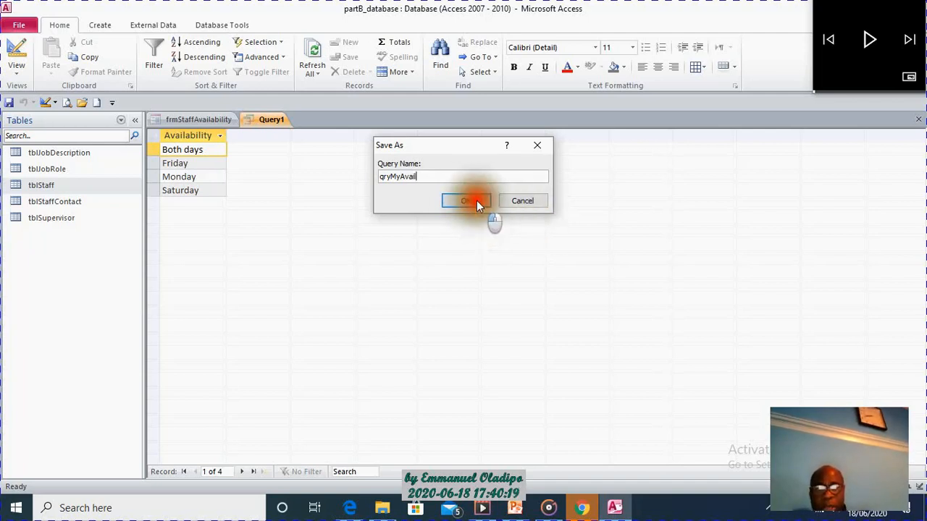
right_click(279, 120)
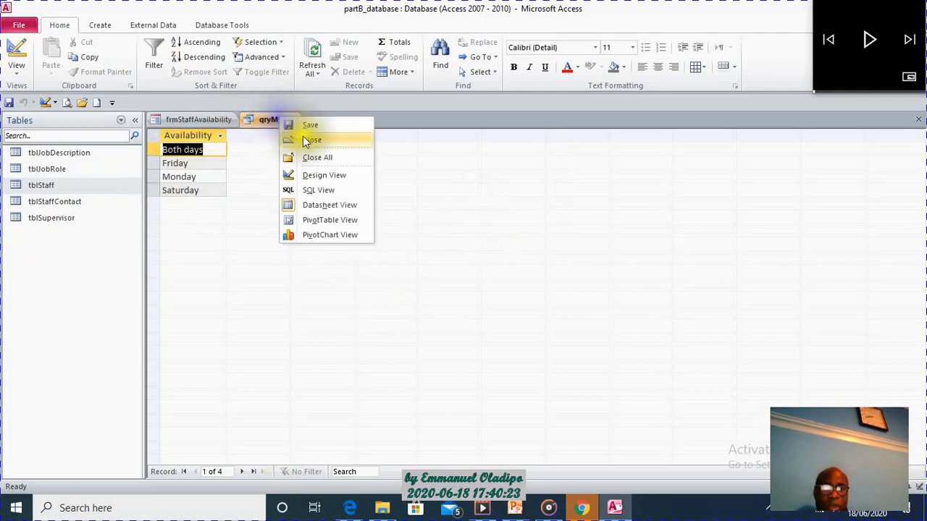
left_click(303, 136)
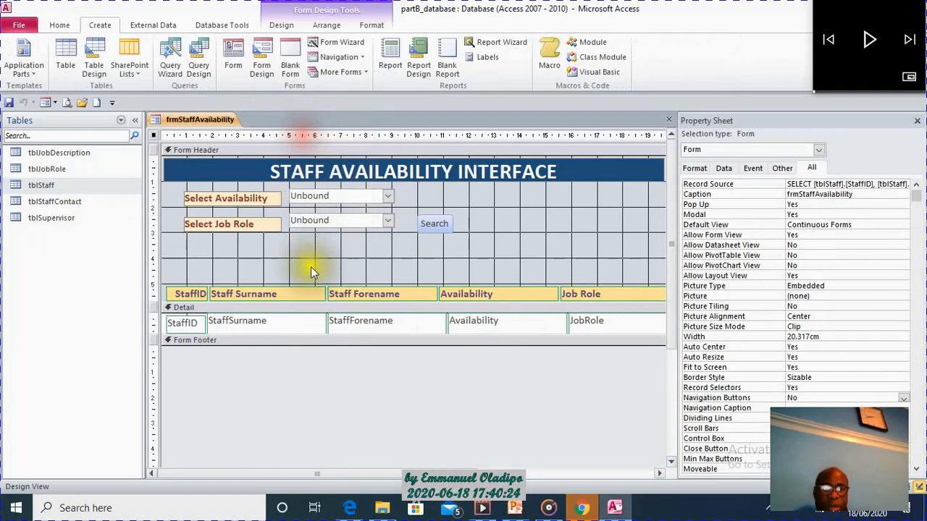
Set the Row Source of the txtAvail combo box to the qryMyAvail query.
left_click(334, 199)
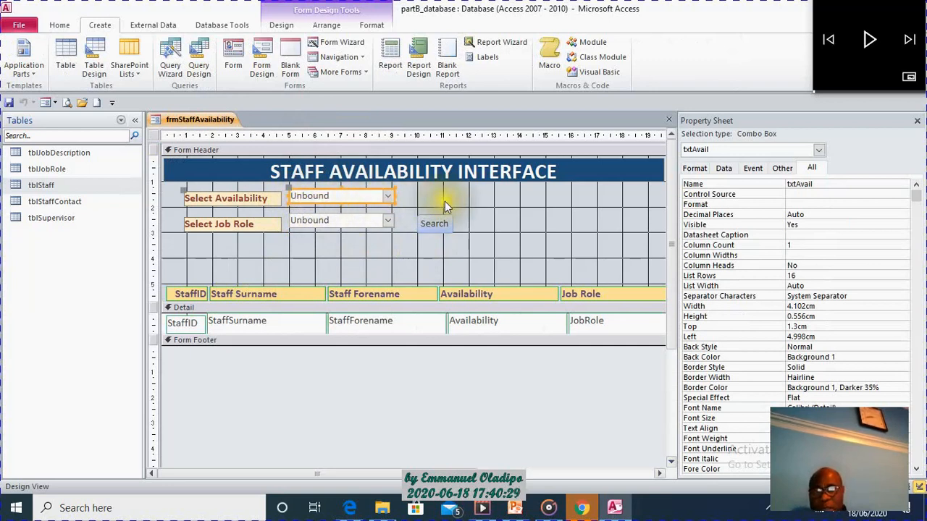
left_click(724, 169)
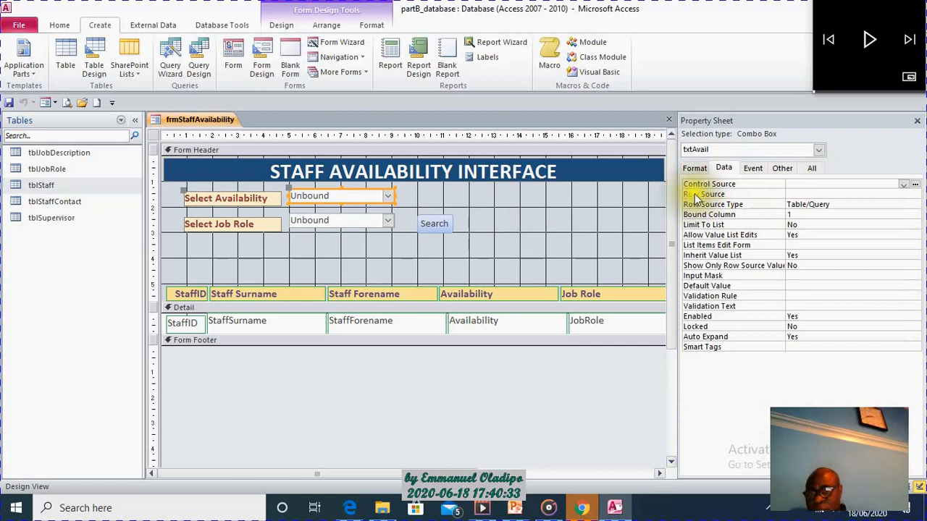
left_click(852, 194)
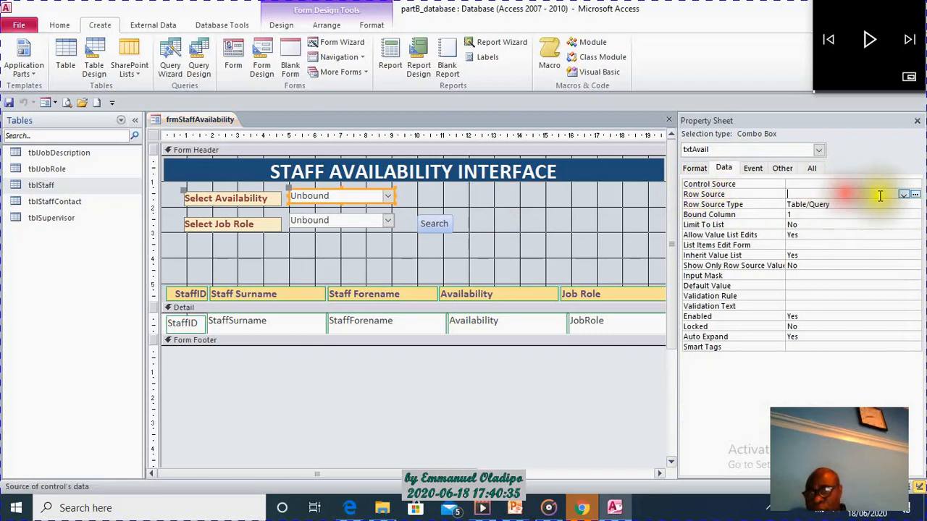
left_click(903, 195)
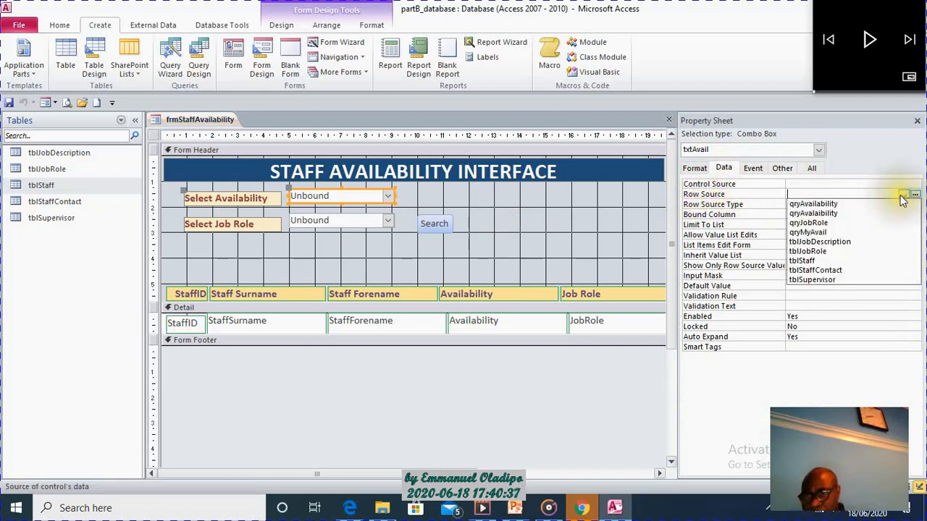
left_click(885, 230)
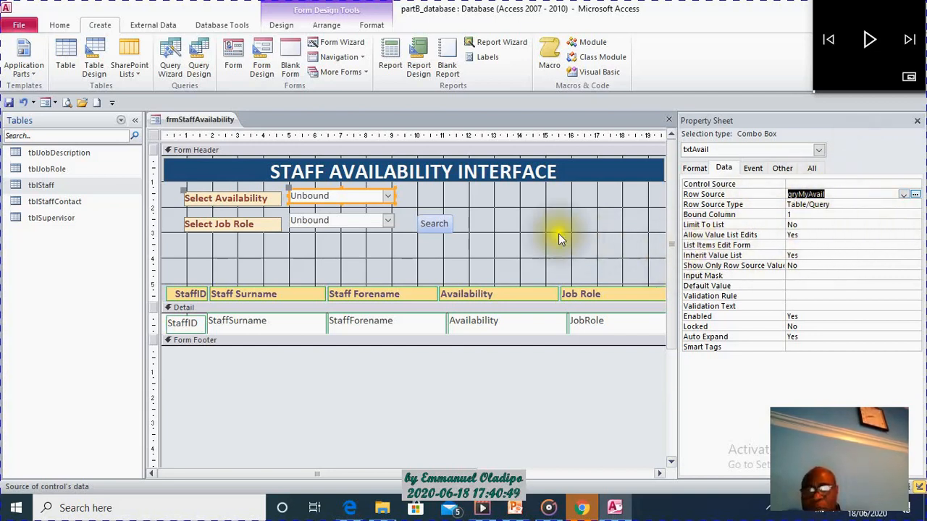
left_click(507, 225)
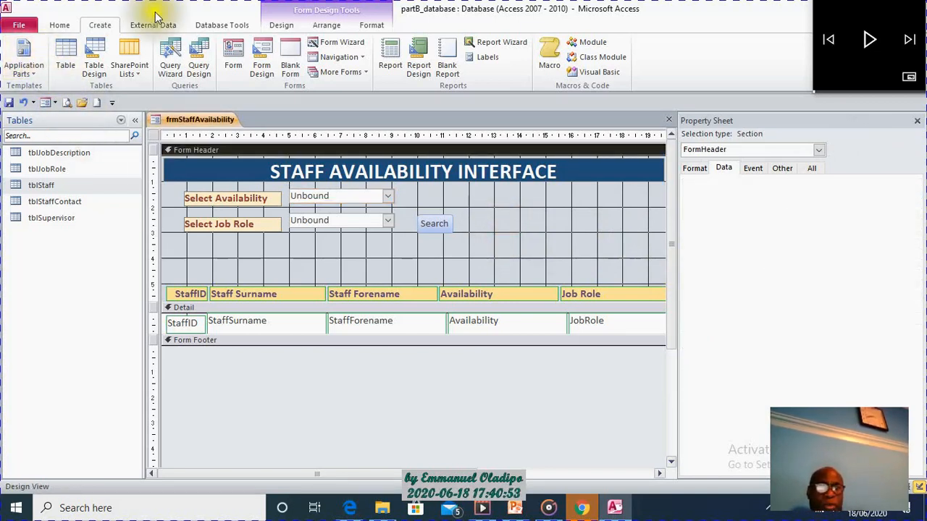
Show frmStaffAvailability in Form View and choose Friday as the availability.
left_click(59, 25)
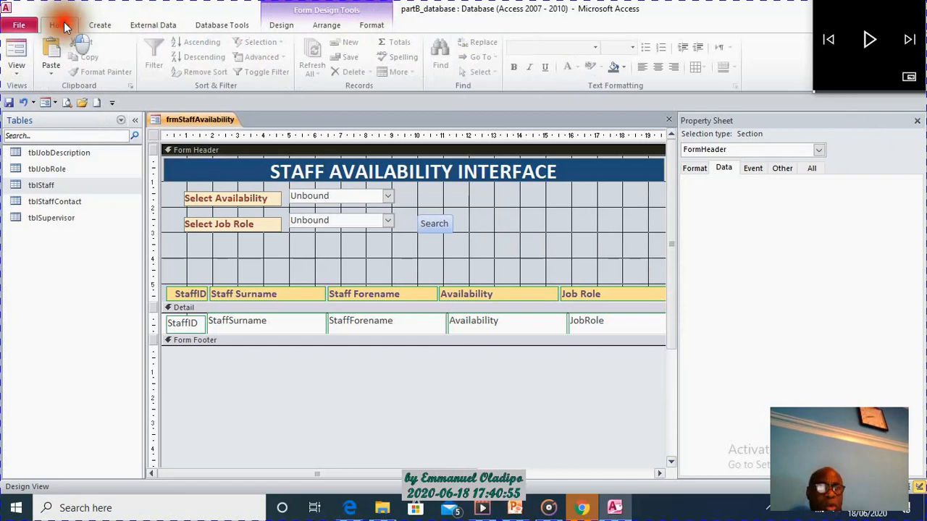
left_click(23, 57)
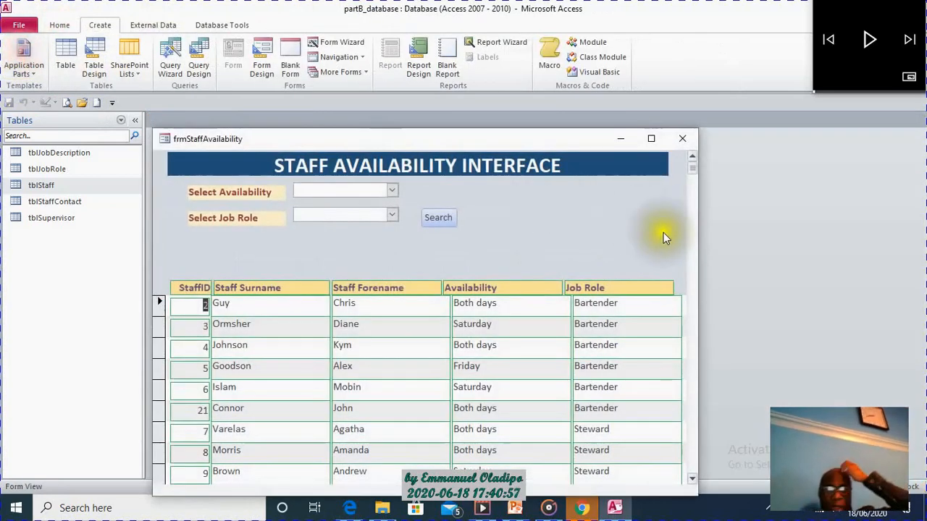
left_click(392, 189)
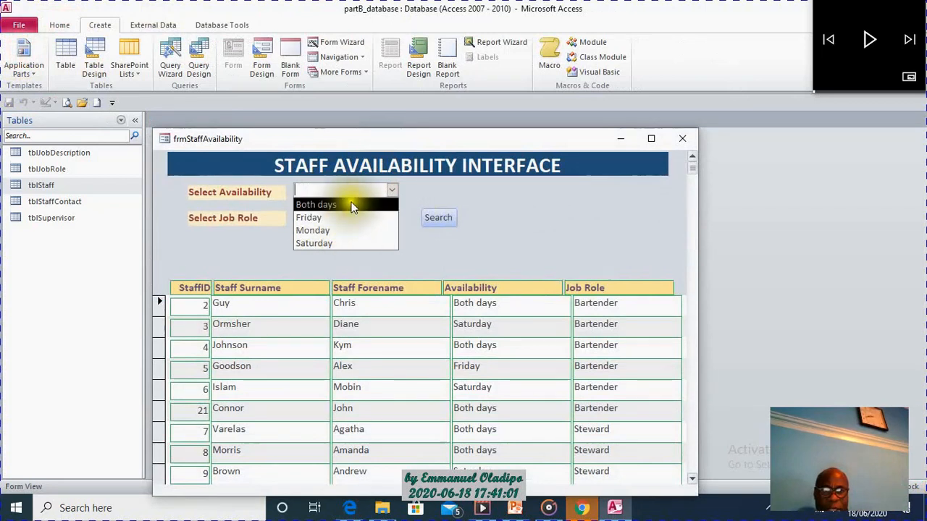
left_click(343, 218)
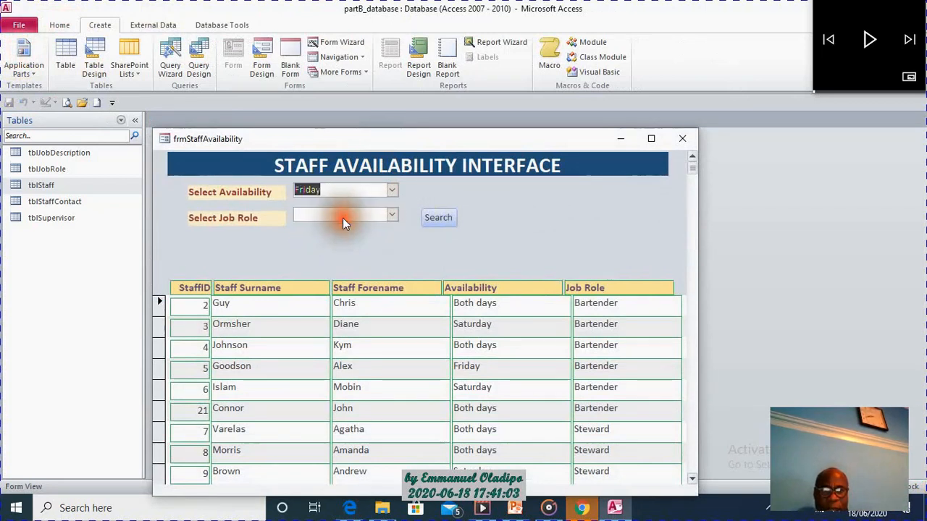
Enter Bartender as the job role and run the form's search to test the filter.
left_click(344, 215)
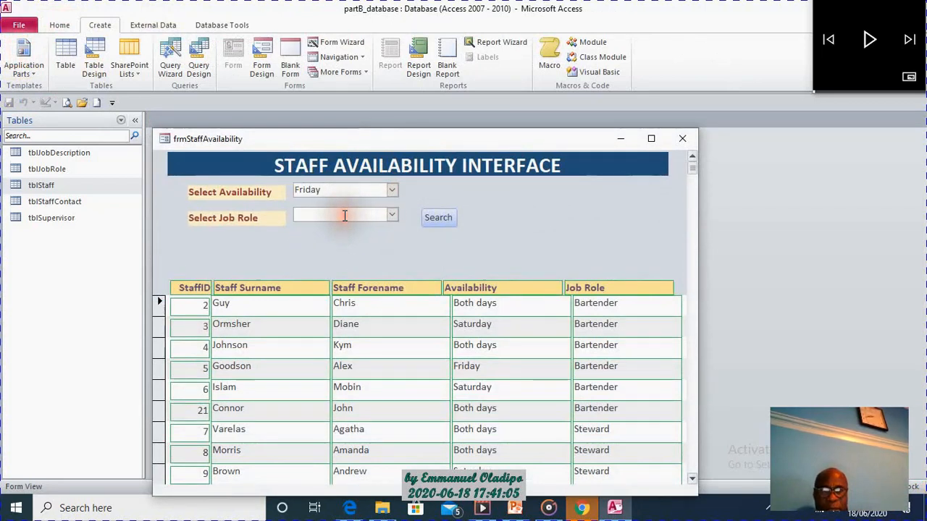
left_click(391, 214)
left_click(346, 218)
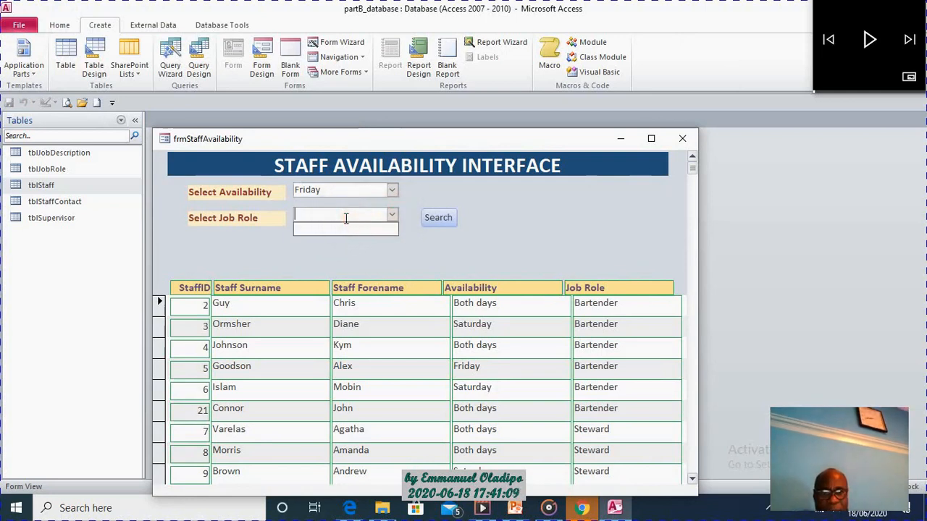
type("Bartender")
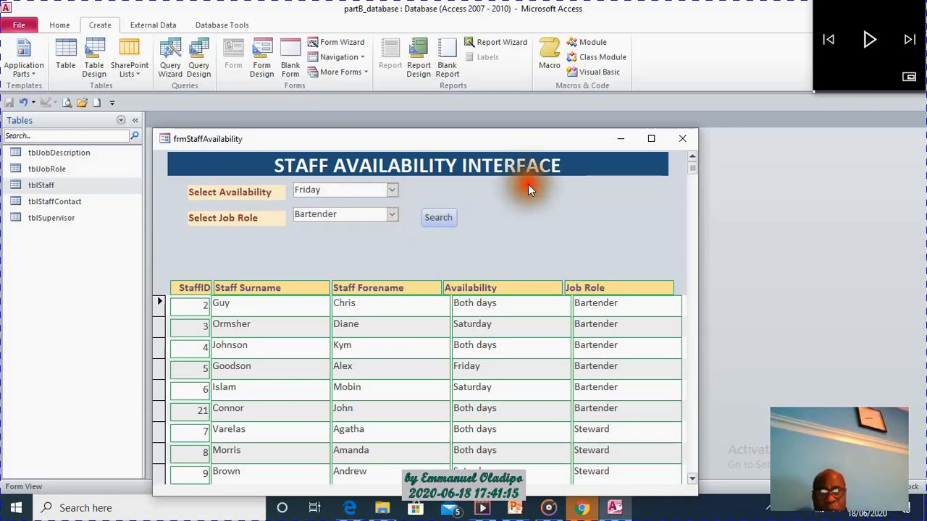
left_click(444, 219)
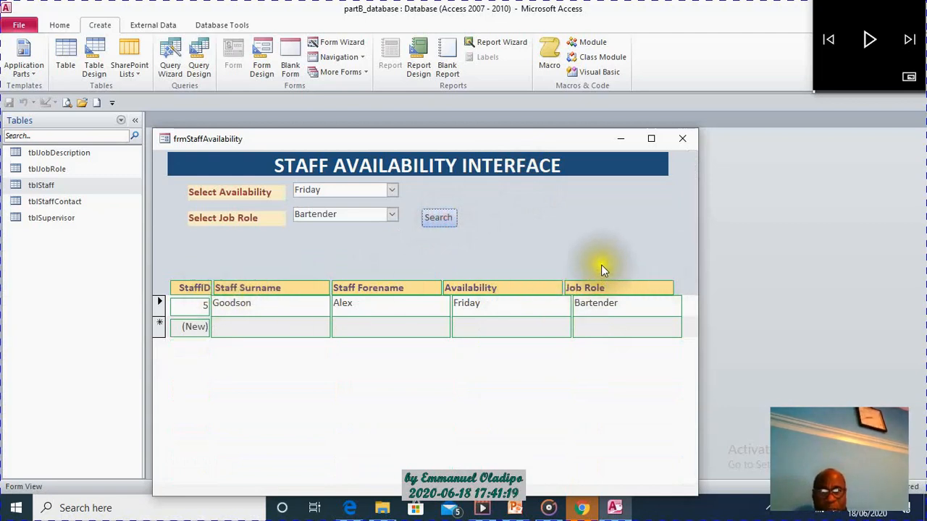
Check the job role combo box's list, return the form to Design View and select the txtRole combo box.
left_click(392, 216)
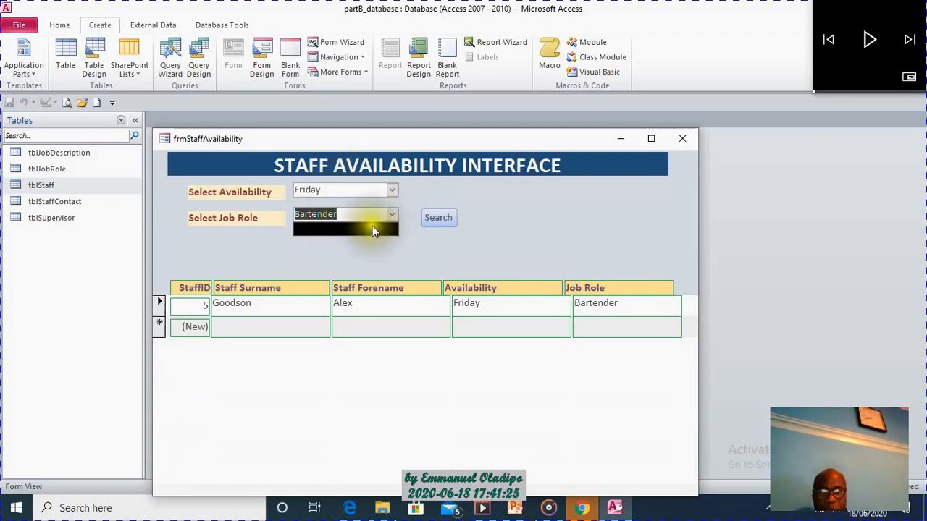
right_click(491, 231)
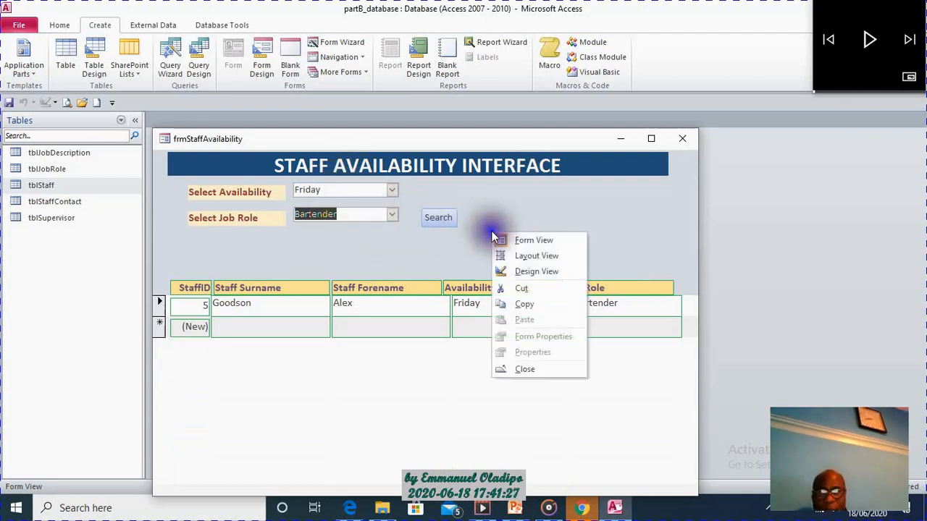
left_click(520, 270)
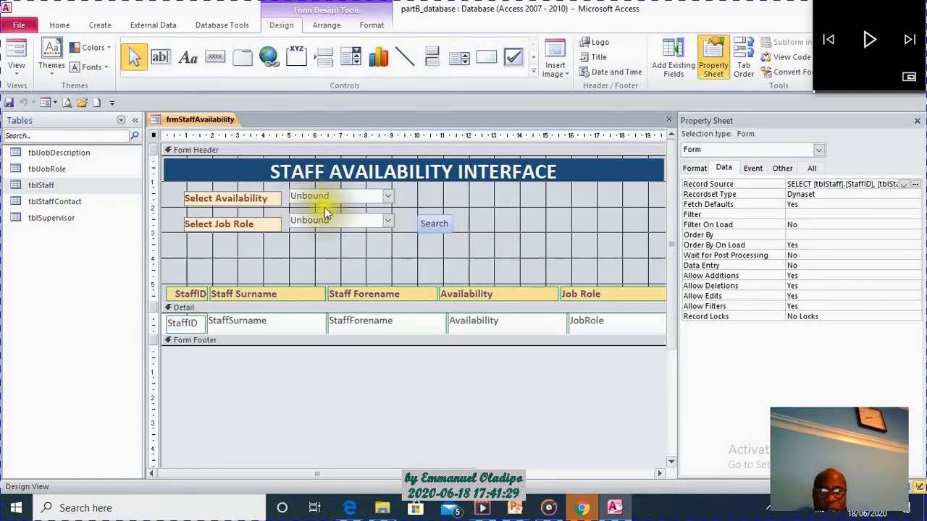
left_click(342, 224)
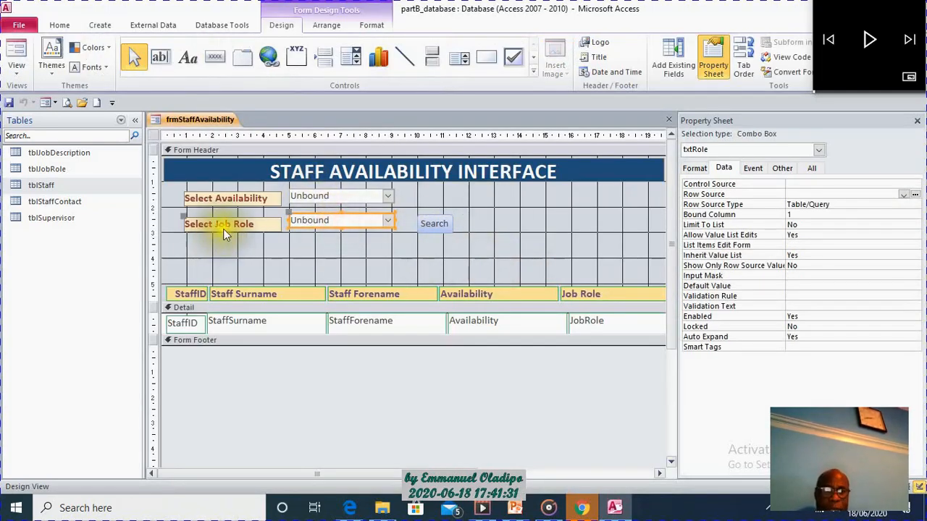
Open tblJobRole and tblStaff to examine where the job role names are stored, and close tblStaff.
left_click(44, 168)
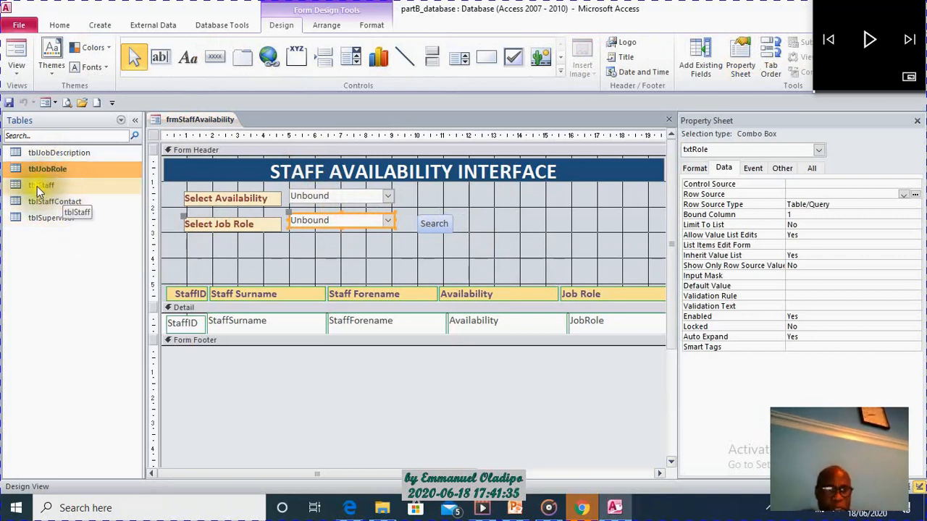
left_click(37, 185)
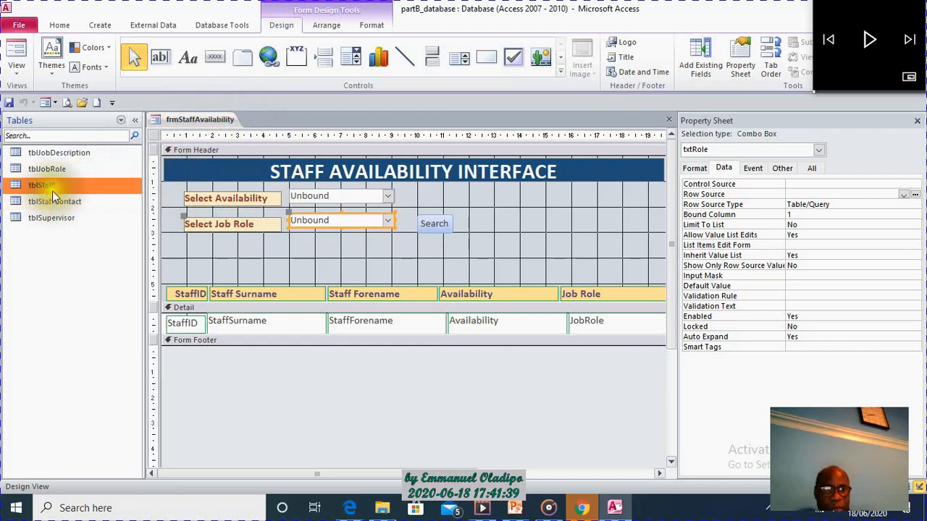
double_click(64, 171)
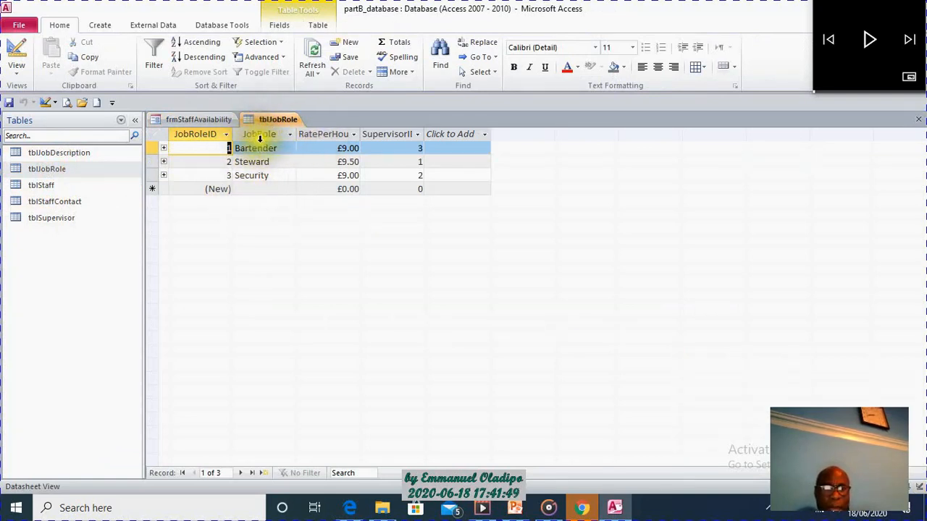
double_click(59, 185)
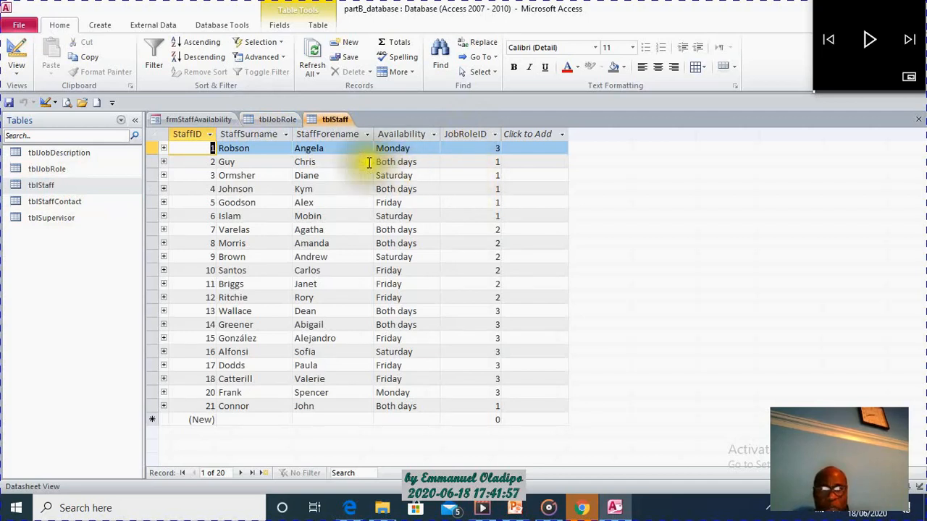
right_click(335, 120)
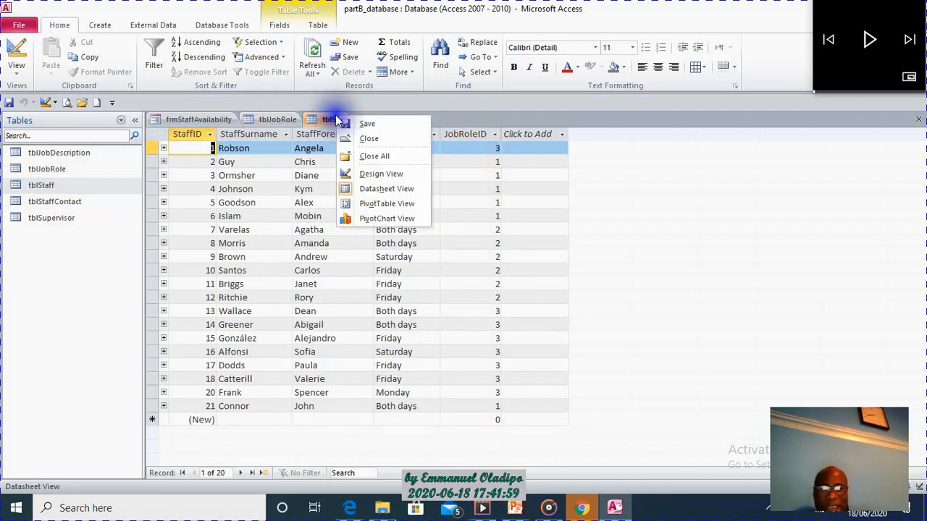
left_click(370, 139)
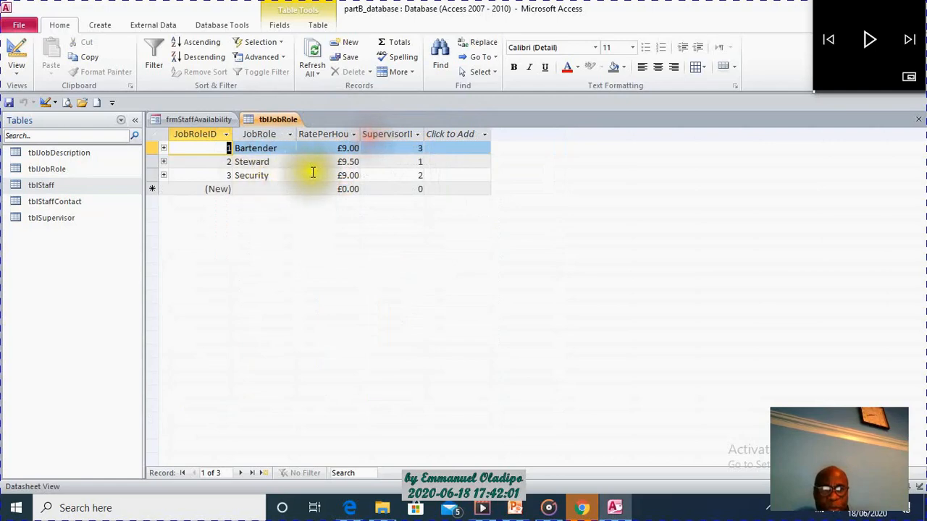
Close tblJobRole and start a new query in design containing the tblJobRole and tblStaff tables.
right_click(272, 118)
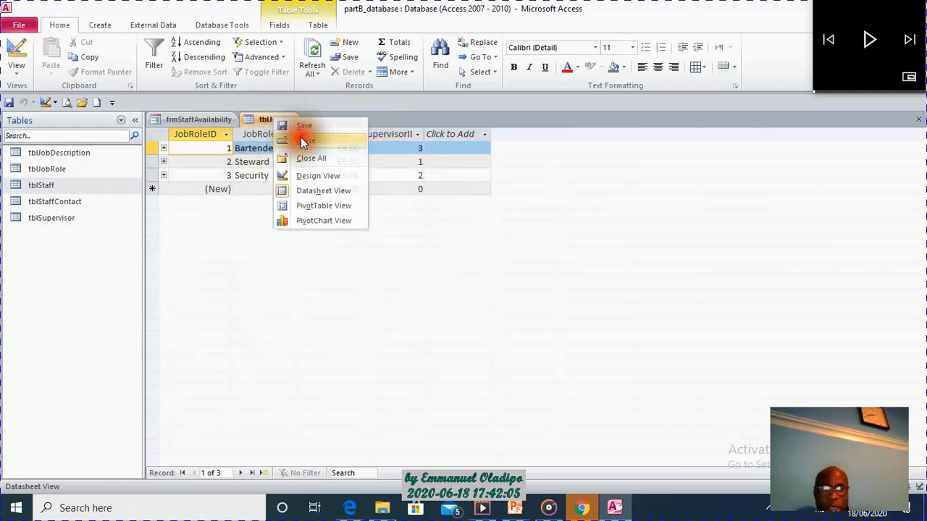
left_click(301, 139)
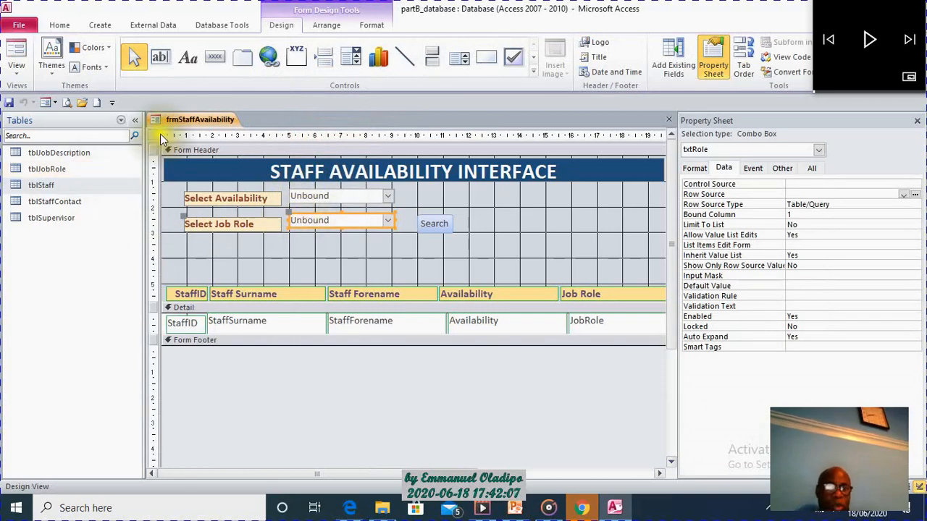
left_click(91, 27)
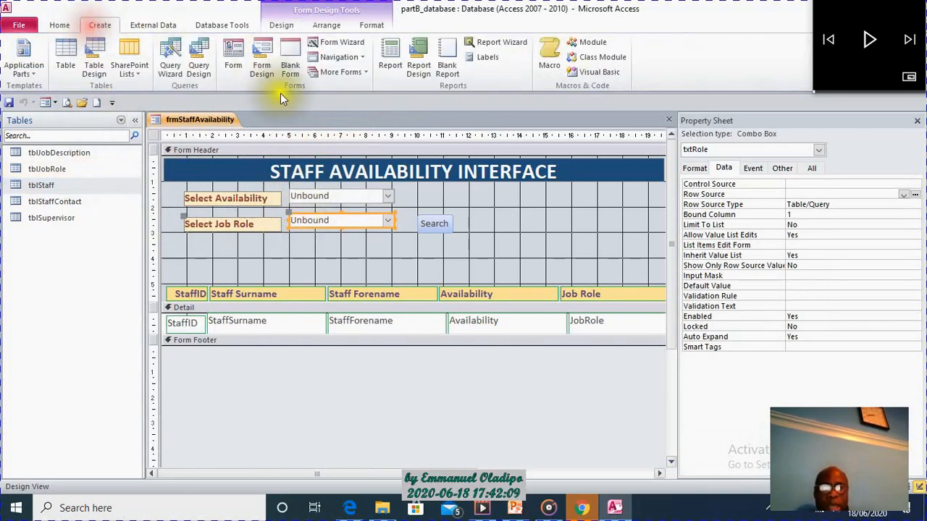
left_click(199, 71)
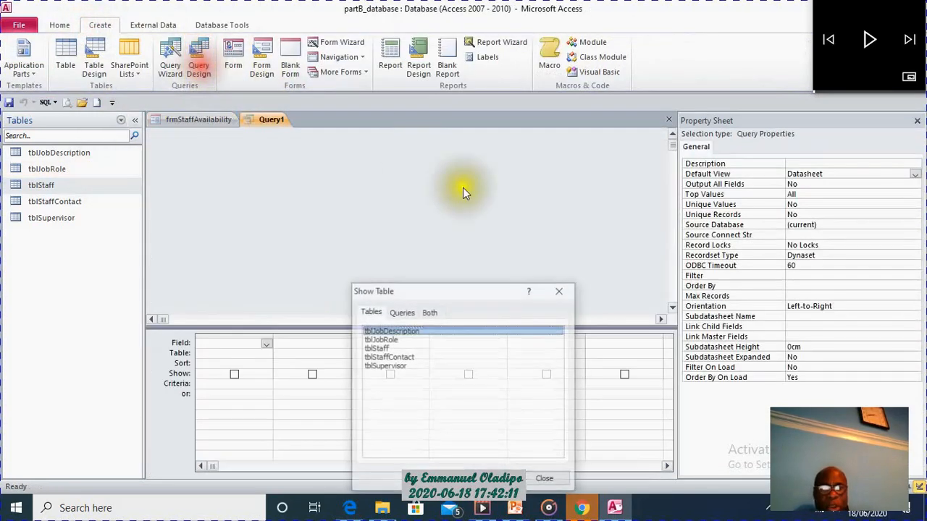
left_click_drag(483, 293, 490, 210)
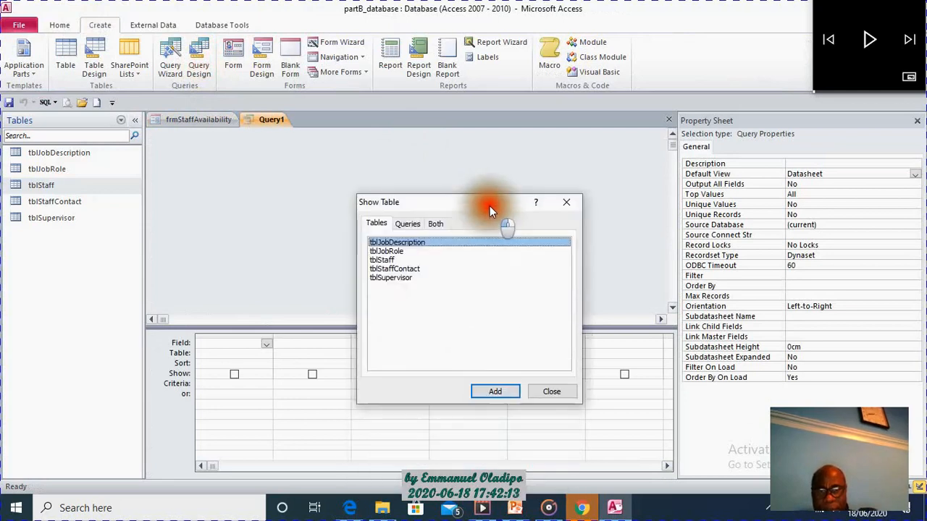
left_click(389, 252)
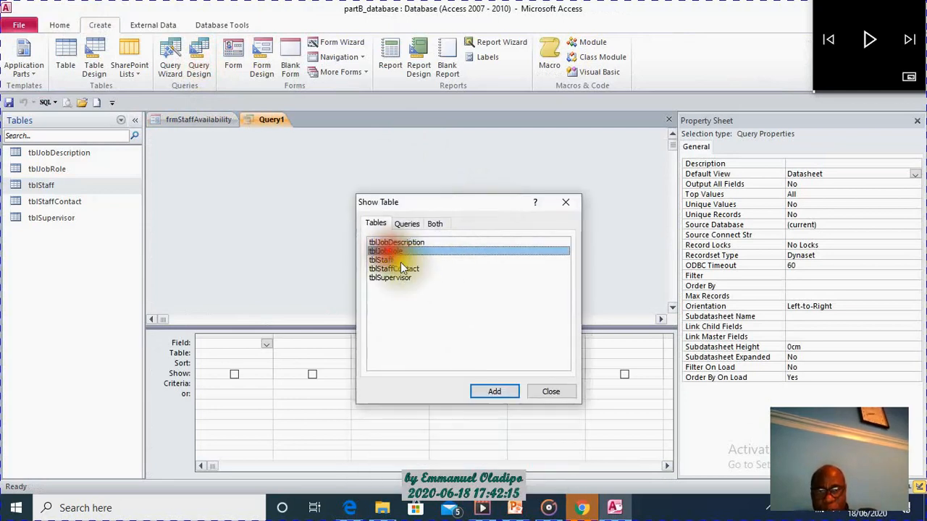
left_click(495, 393)
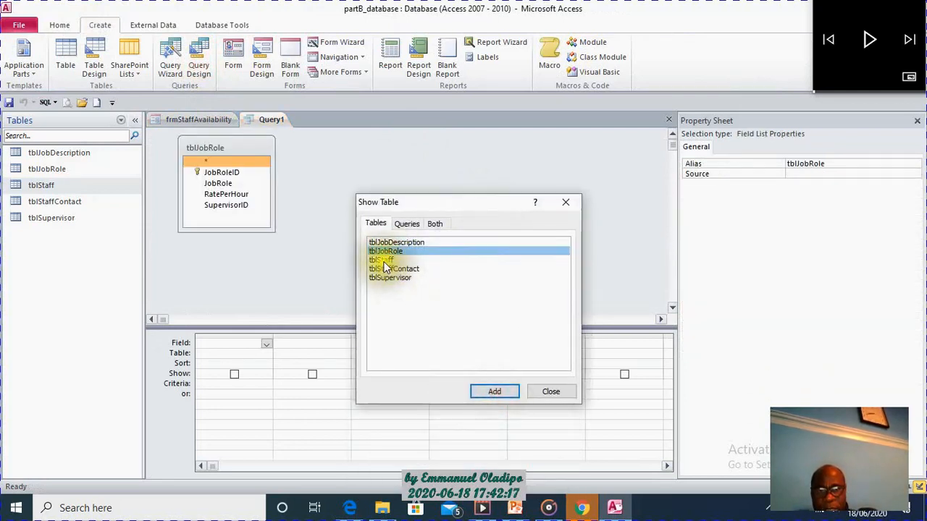
left_click(382, 260)
left_click(494, 391)
left_click(558, 392)
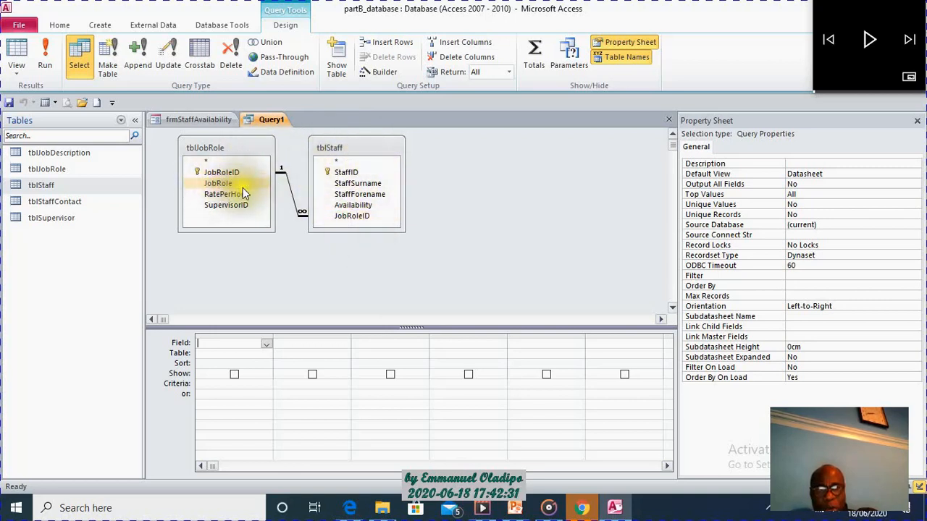
Add the JobRole field from tblJobRole to the query grid and show the query's records.
left_click(216, 185)
left_click_drag(217, 185, 241, 345)
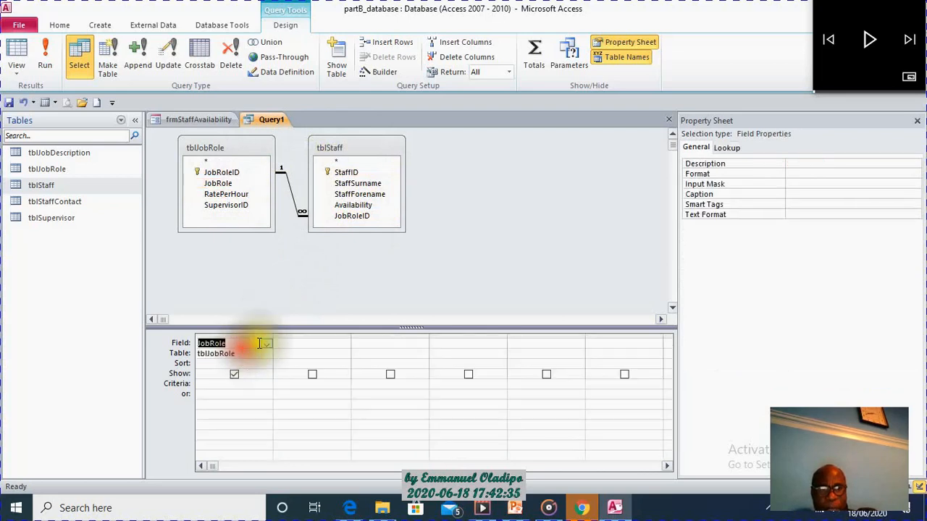
left_click(45, 52)
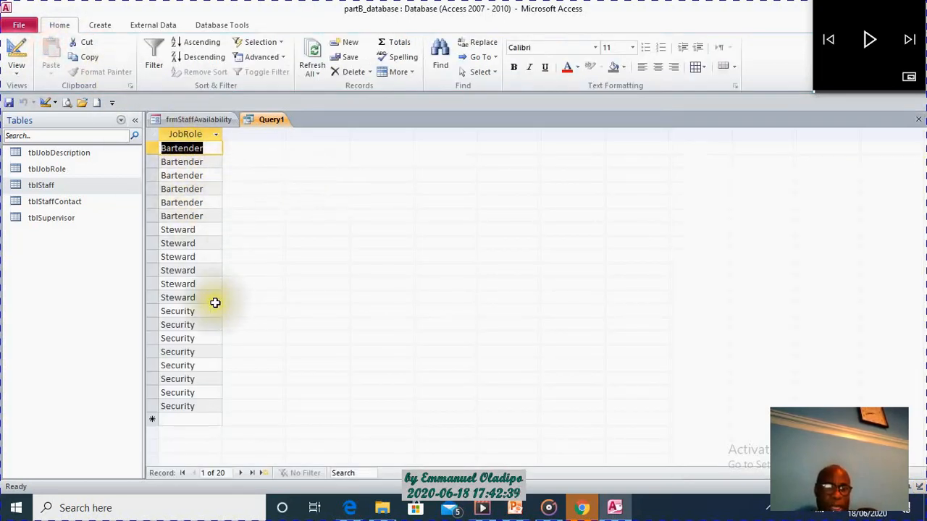
Add DISTINCT after SELECT in the query's SQL and run it to list each job role once.
right_click(266, 122)
left_click(303, 193)
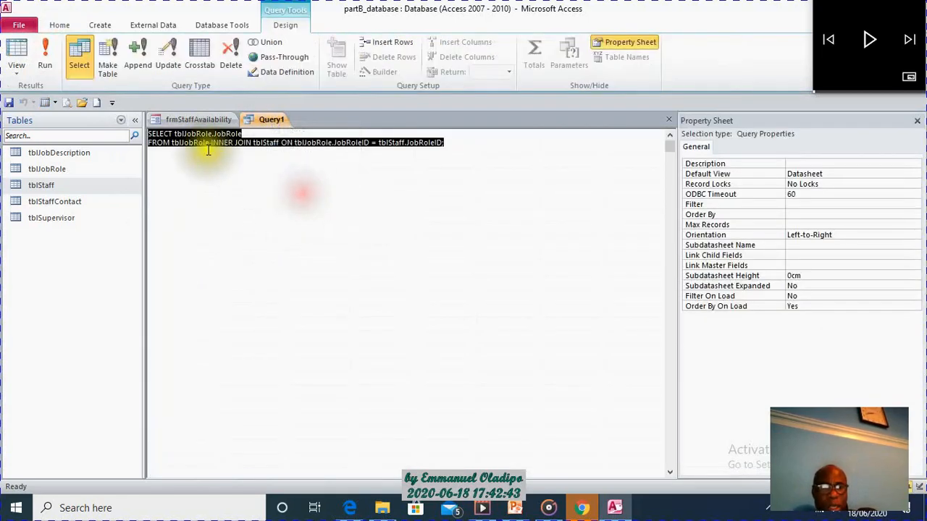
left_click(175, 134)
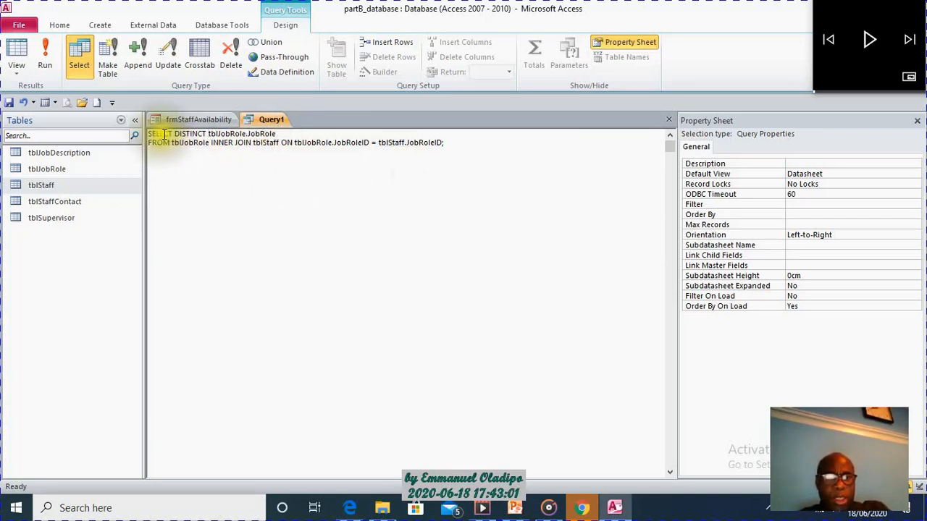
left_click(39, 58)
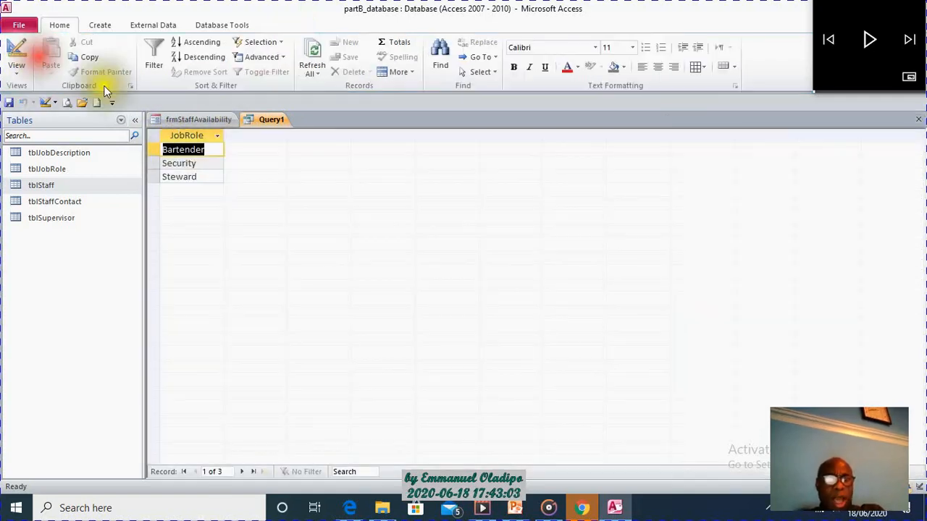
Save the query as qryNewJRole and close it.
right_click(266, 119)
left_click(308, 122)
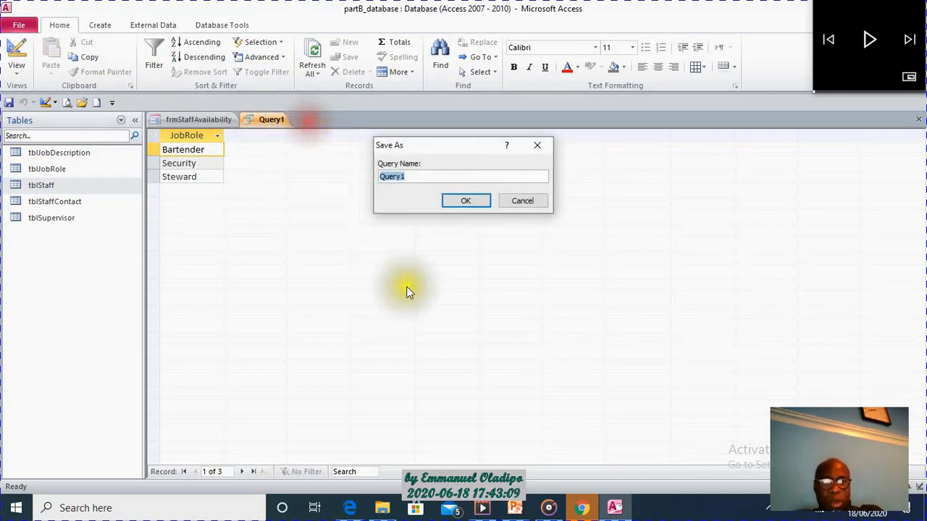
type("qryNewJRole")
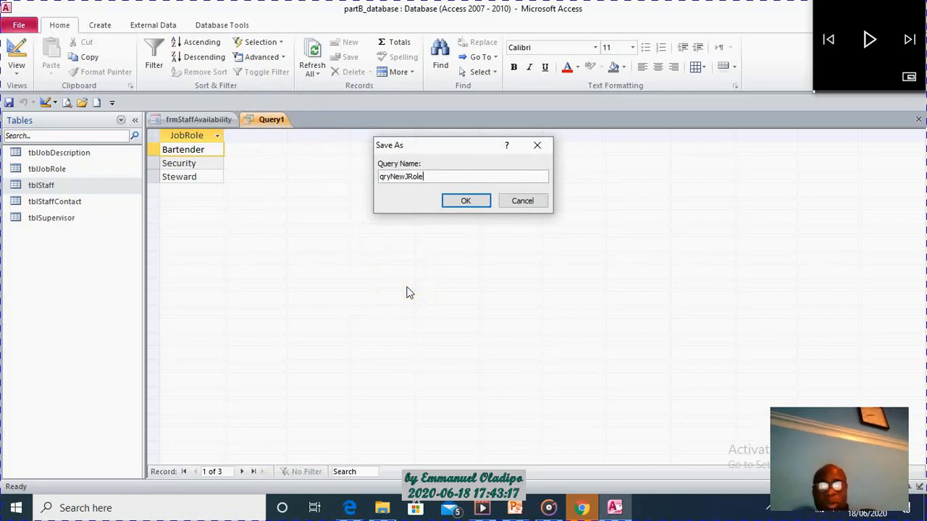
left_click(475, 200)
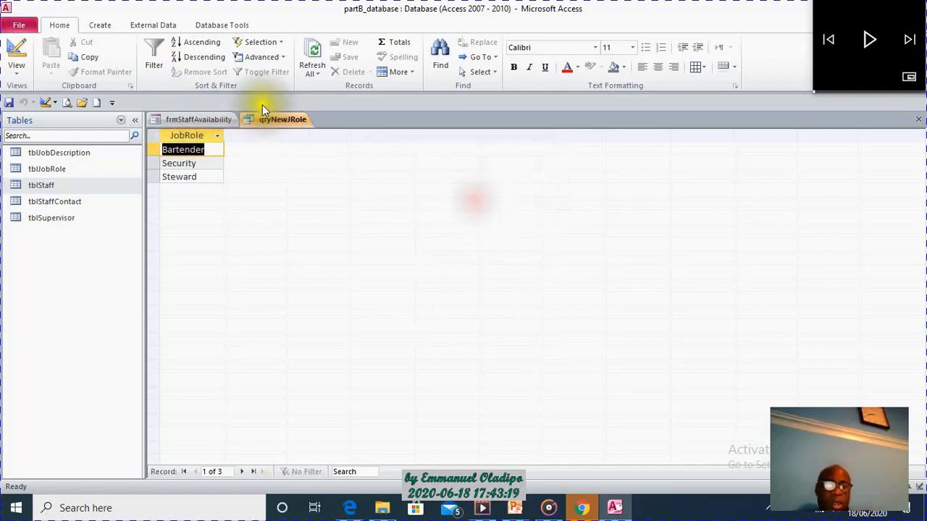
right_click(280, 117)
left_click(314, 141)
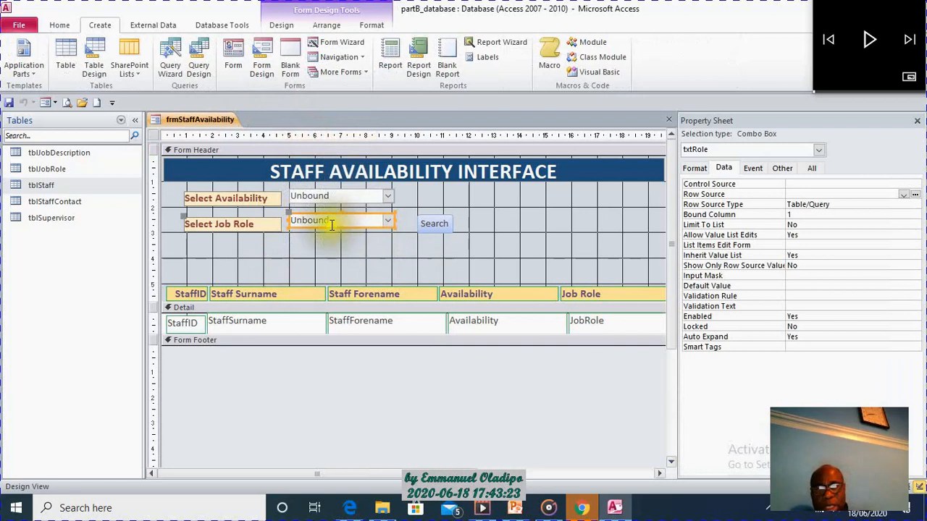
Set the Row Source of the txtRole combo box to qryNewJRole.
left_click(331, 226)
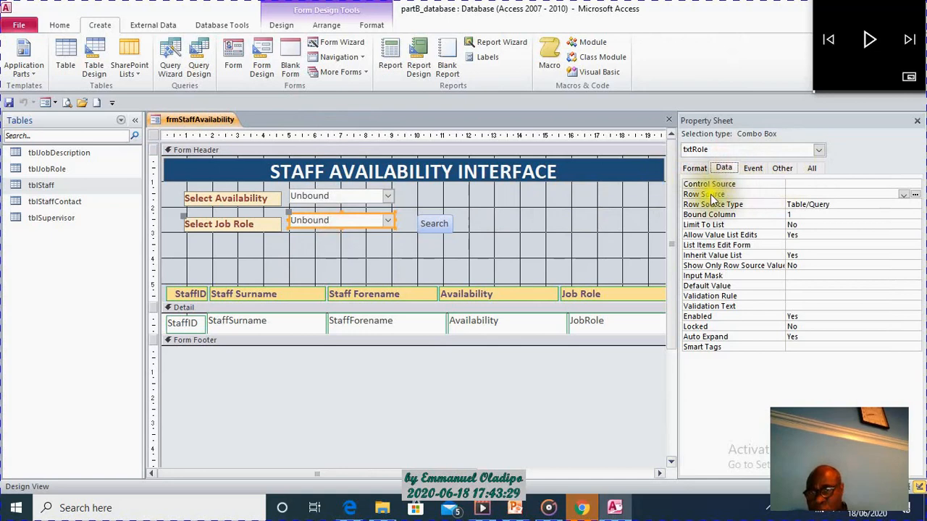
left_click(902, 196)
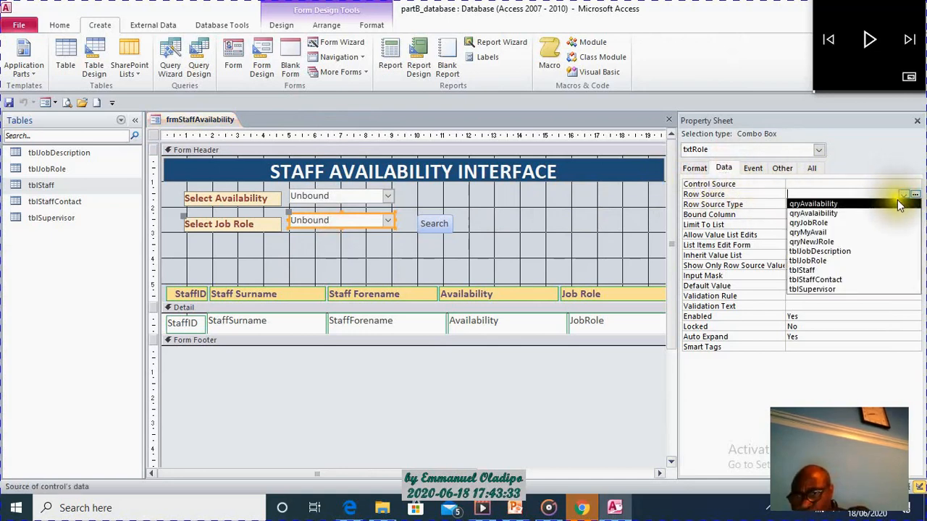
left_click(846, 242)
left_click(523, 257)
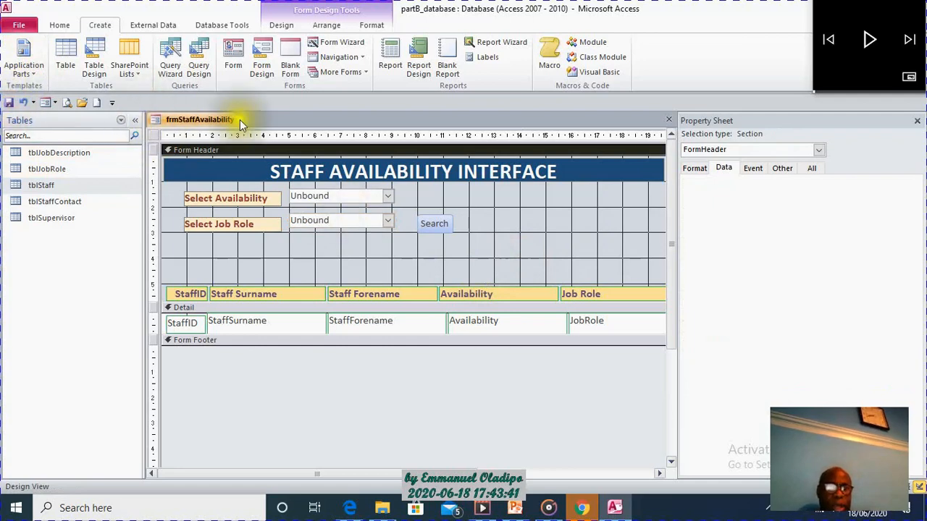
Show frmStaffAvailability in Form View and check the choices listed in the job role combo box.
left_click(60, 25)
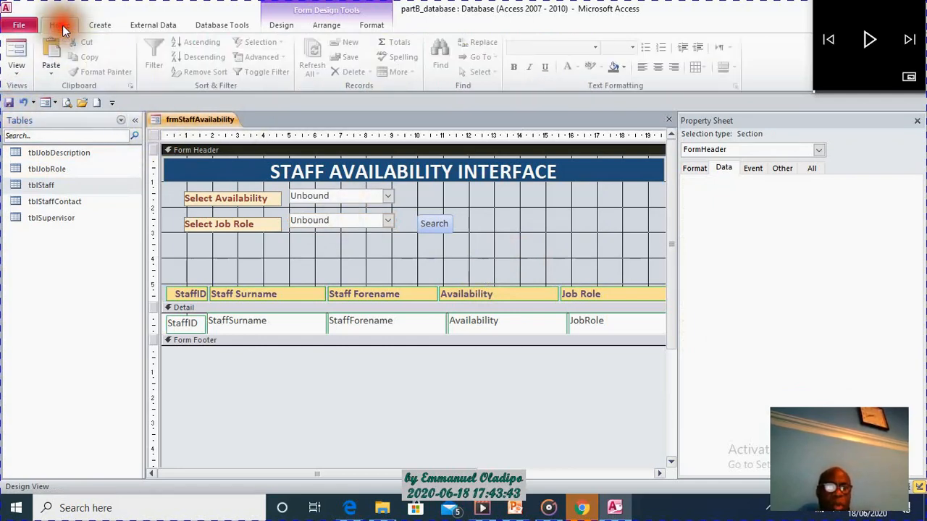
left_click(28, 51)
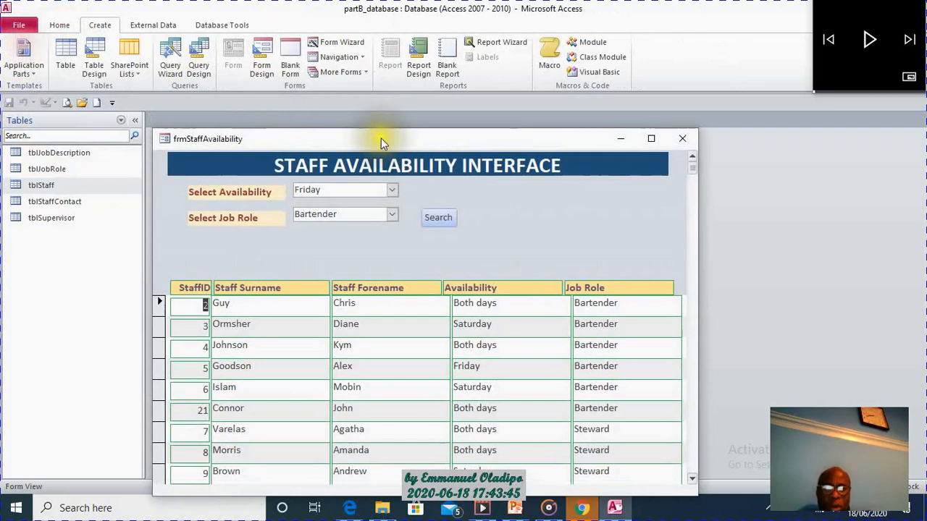
left_click(392, 215)
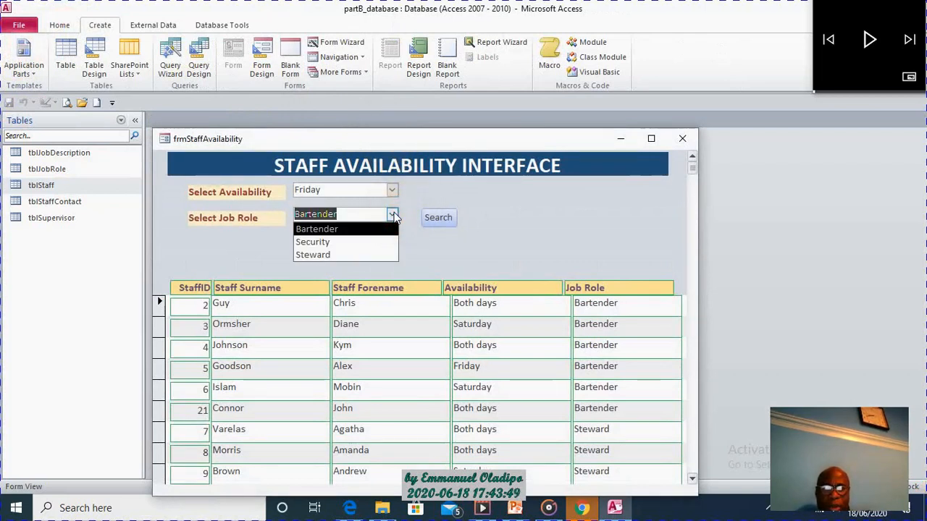
left_click(448, 187)
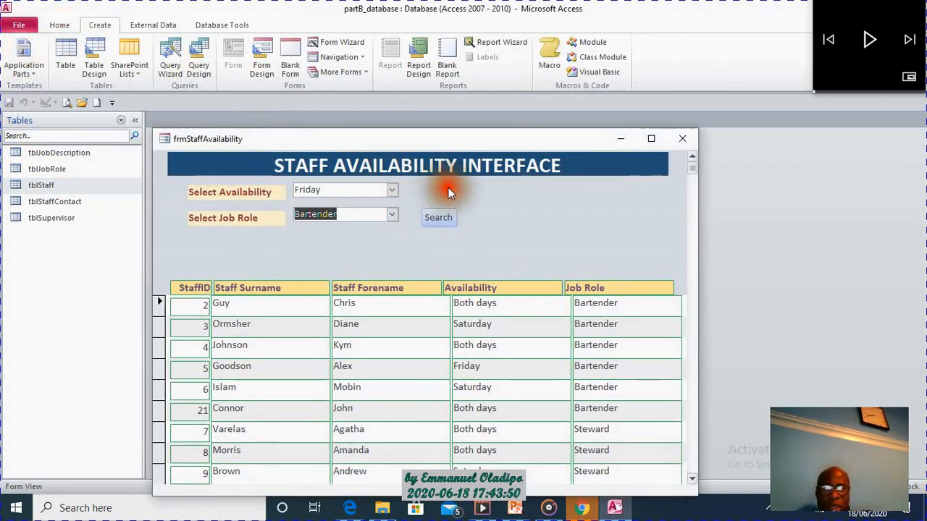
Choose Monday as the availability and Security as the job role, and run the form's search.
left_click(392, 193)
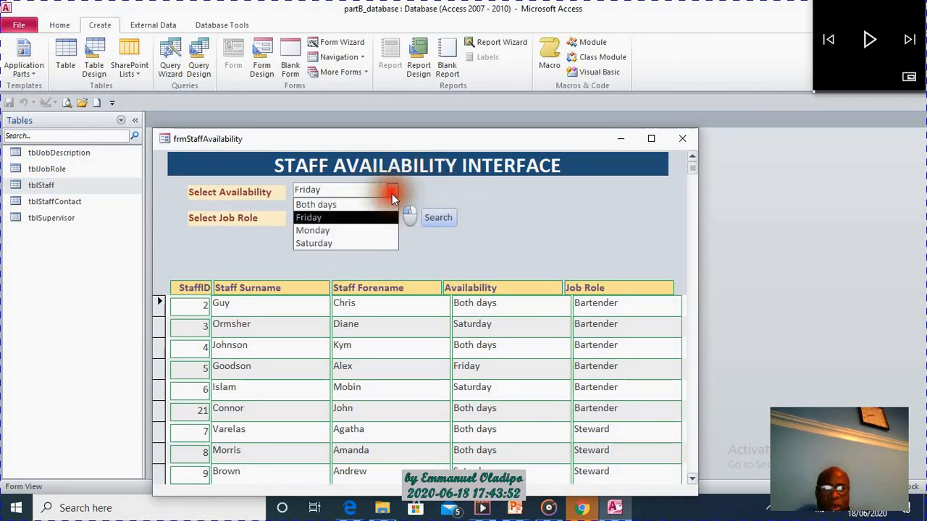
left_click(371, 229)
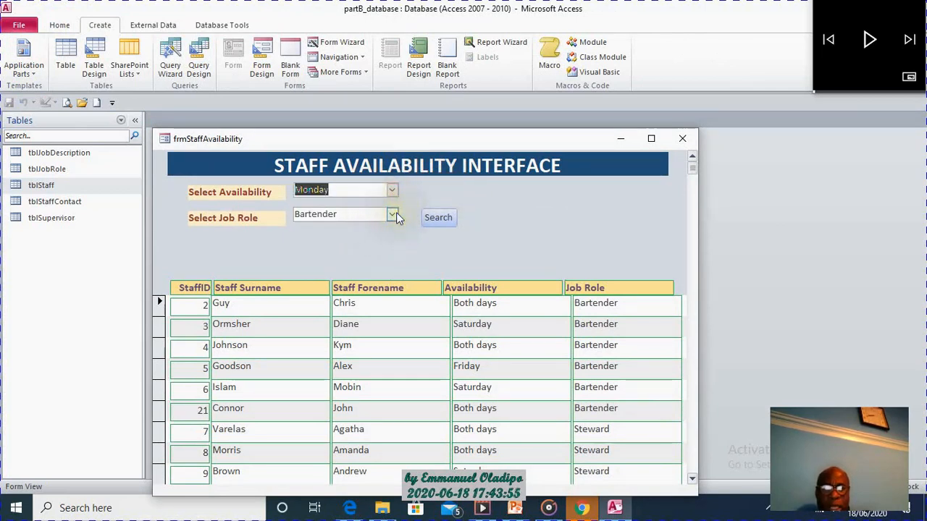
left_click(393, 213)
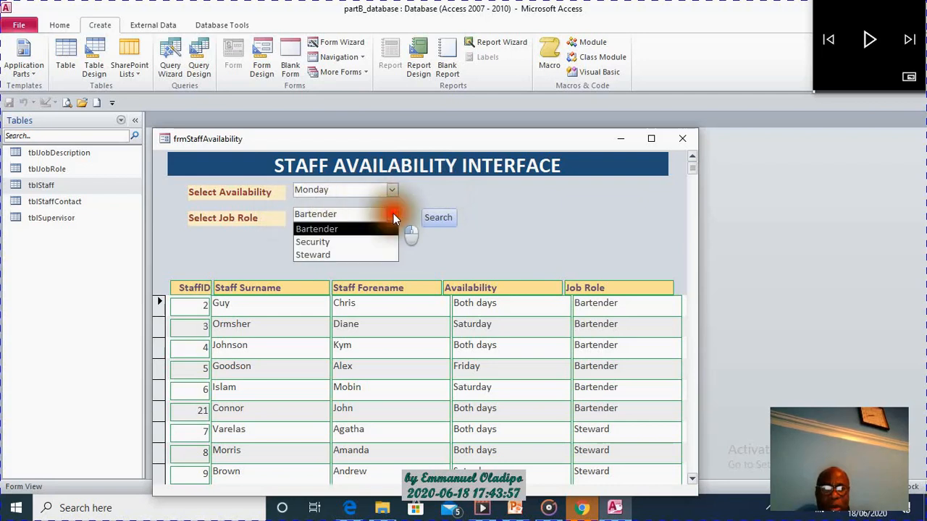
left_click(374, 244)
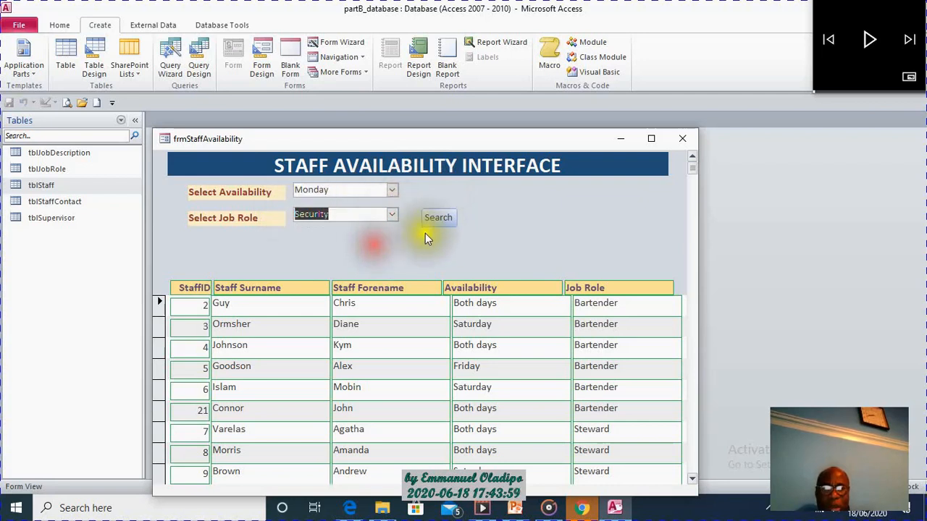
left_click(442, 218)
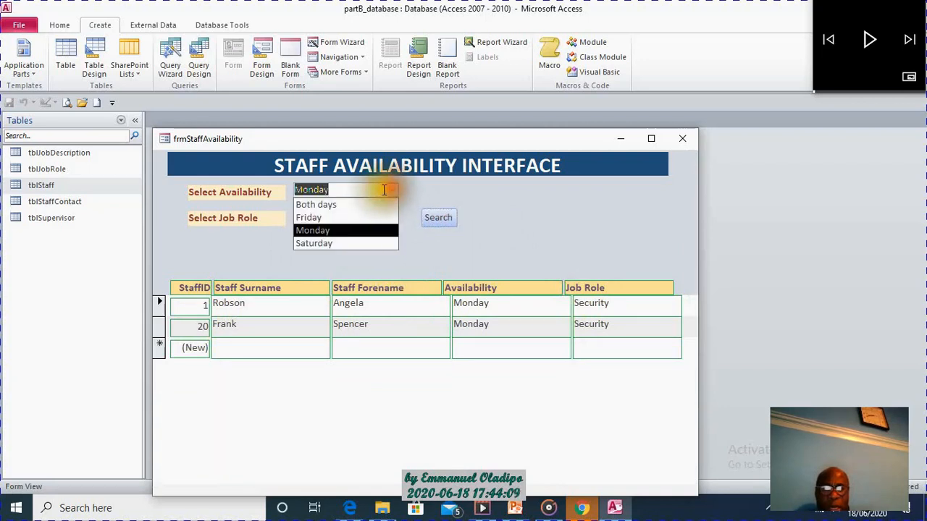
Test the search again with Friday as the availability and Steward as the job role.
left_click(372, 219)
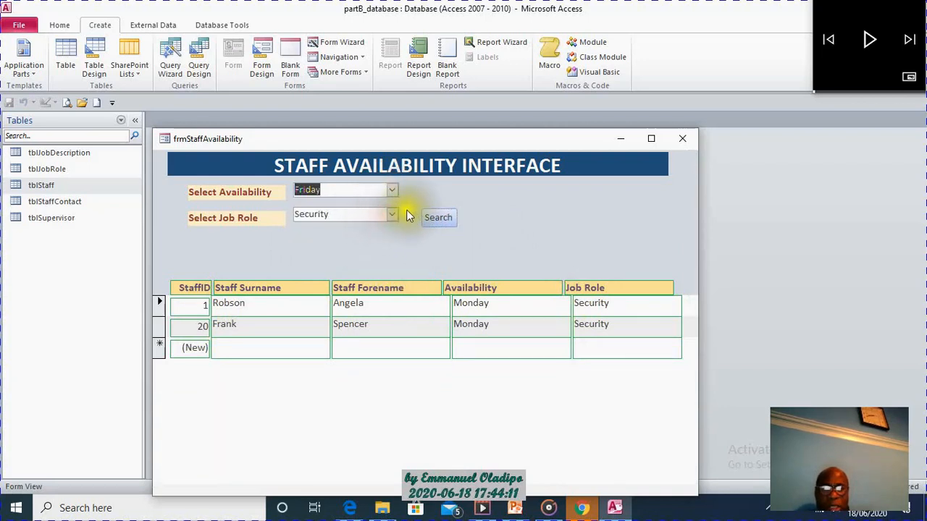
left_click(391, 216)
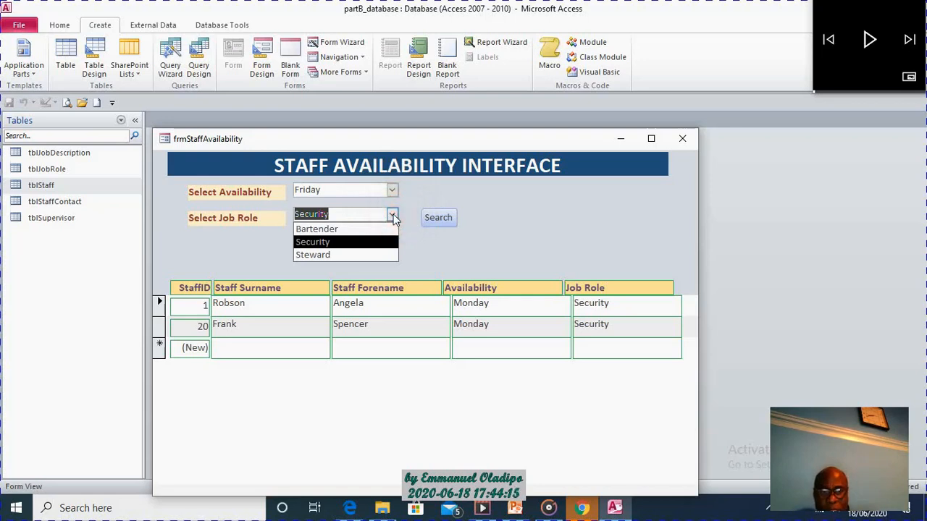
left_click(377, 253)
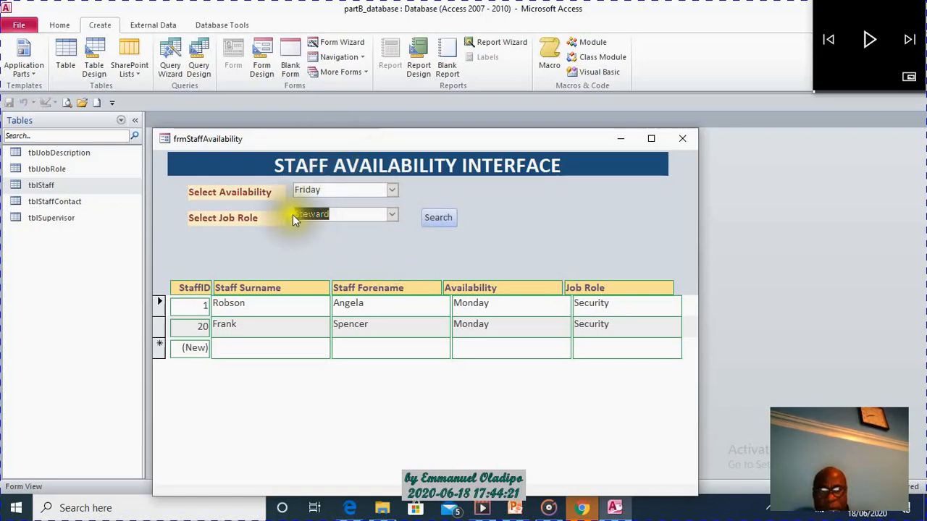
left_click(445, 222)
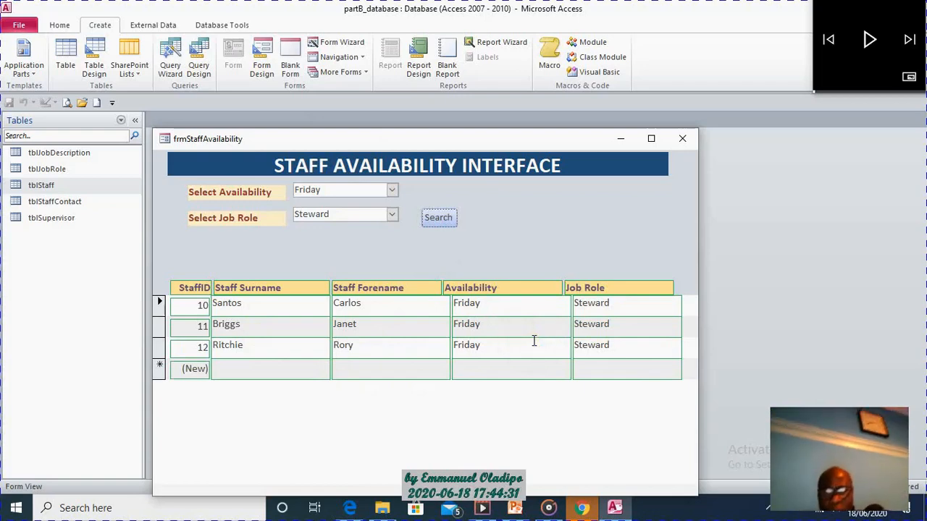
Switch to the exam paper in Chrome and review the part (ii) requirements for the staff availability form.
left_click(582, 509)
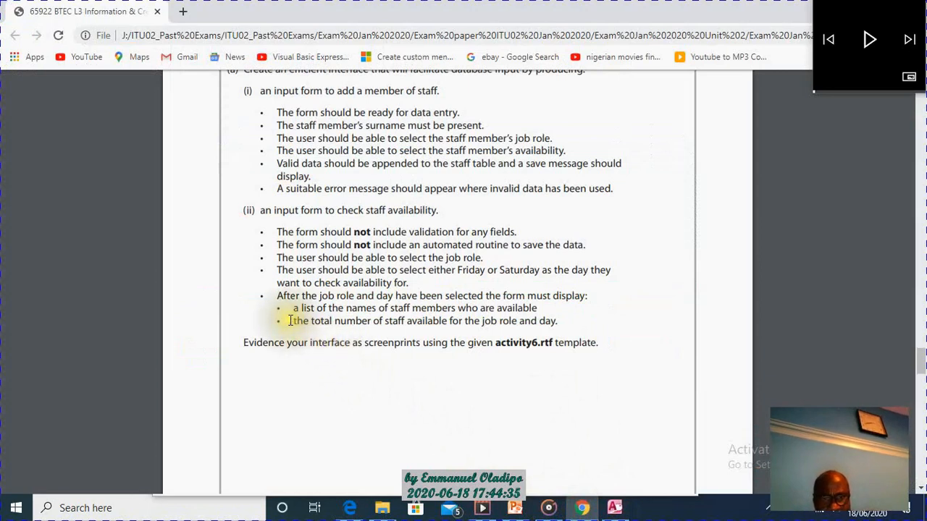
left_click_drag(267, 296, 408, 232)
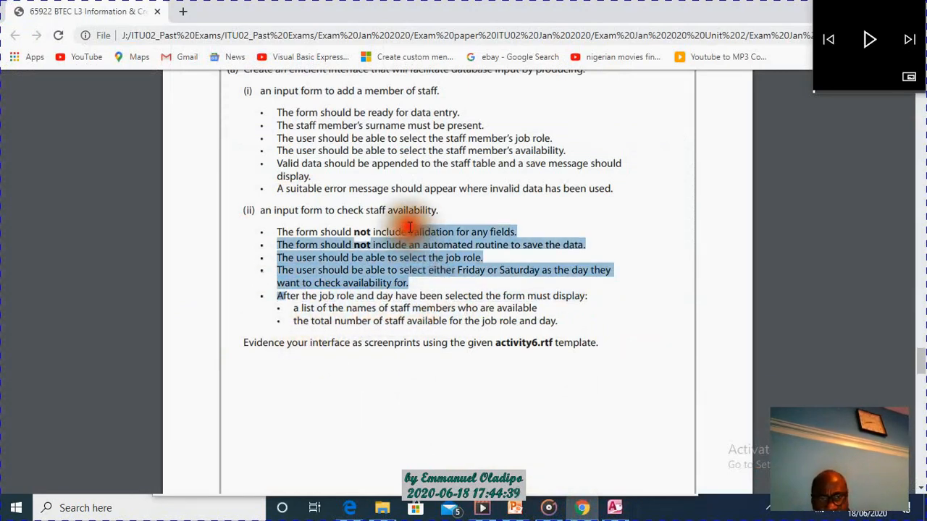
Review the exam paper's final part (ii) requirement about the total number of staff available for the job role and day.
left_click_drag(260, 209, 554, 314)
left_click(427, 316)
left_click_drag(292, 322, 569, 325)
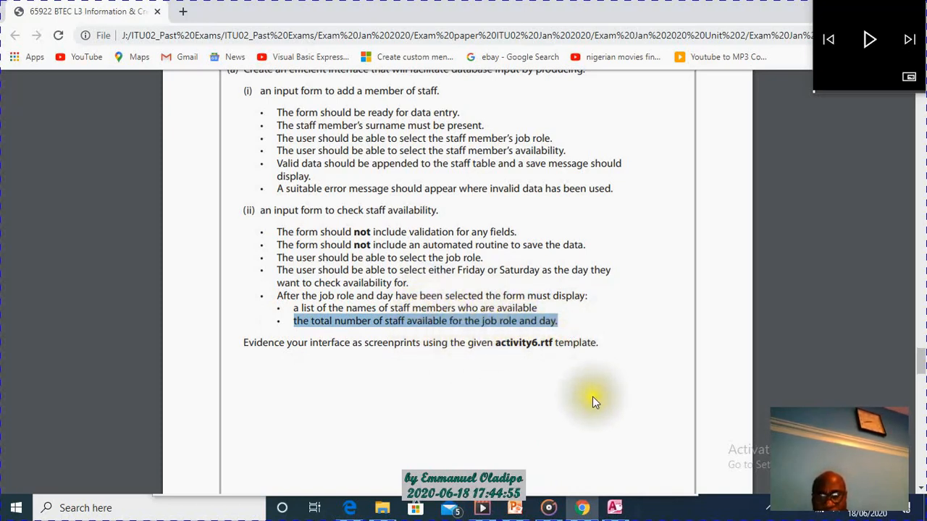
Switch to Access, reopen frmStaffAvailability in Design View and expand the form footer section to about 1.3 cm high.
left_click(615, 509)
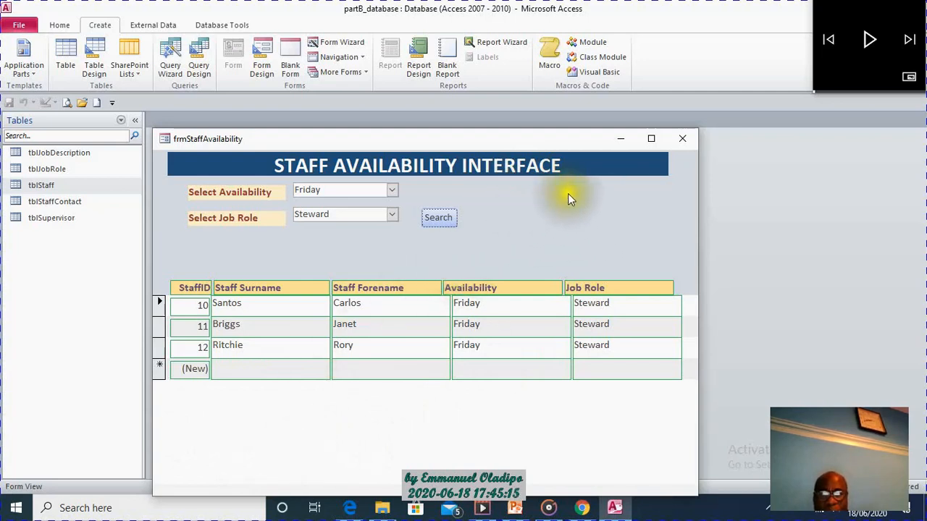
right_click(586, 209)
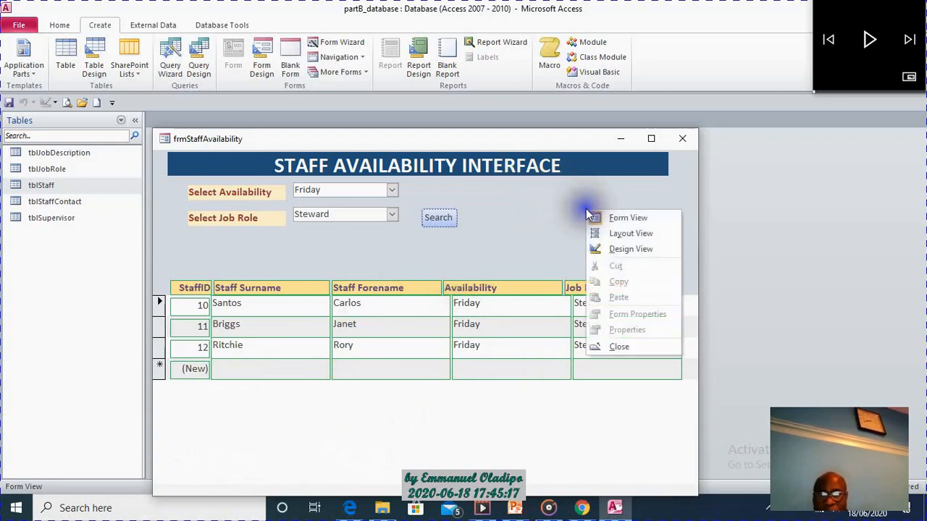
left_click(631, 250)
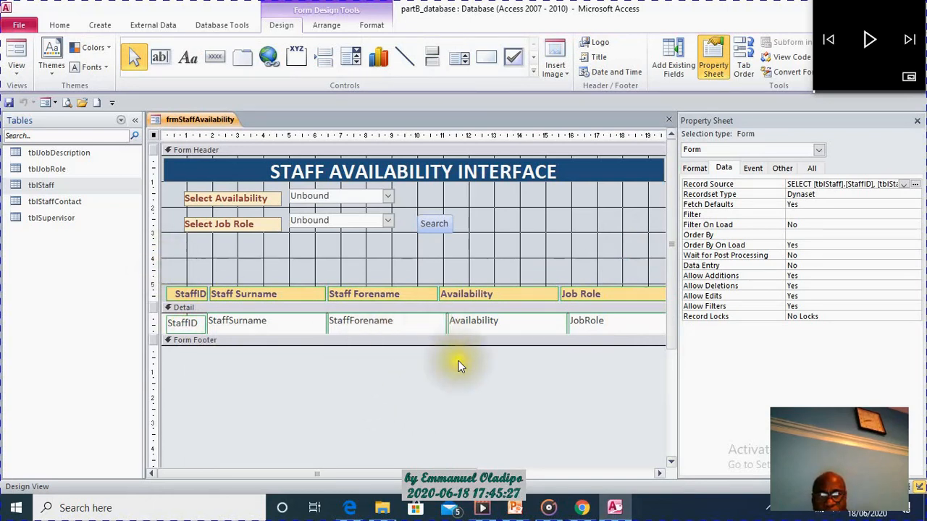
left_click_drag(349, 346, 360, 377)
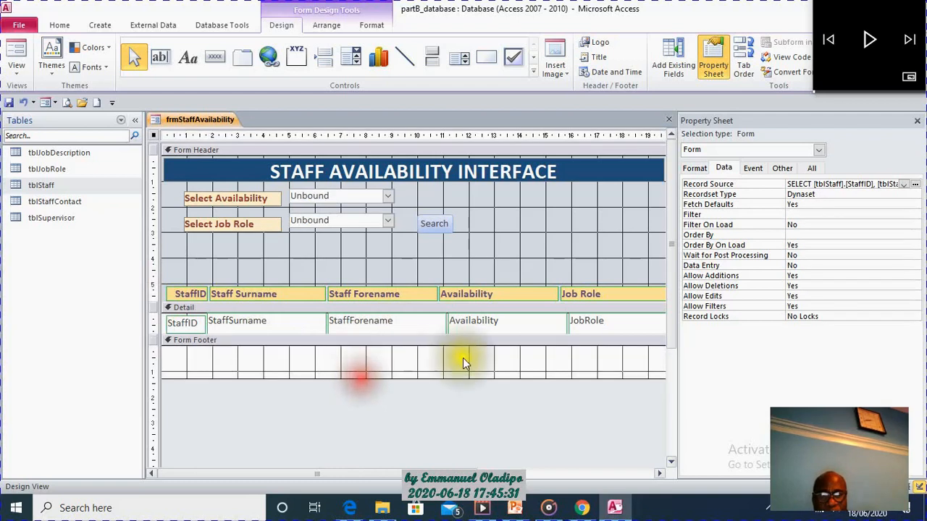
Give the form footer section a light olive green background colour.
left_click(435, 357)
right_click(435, 357)
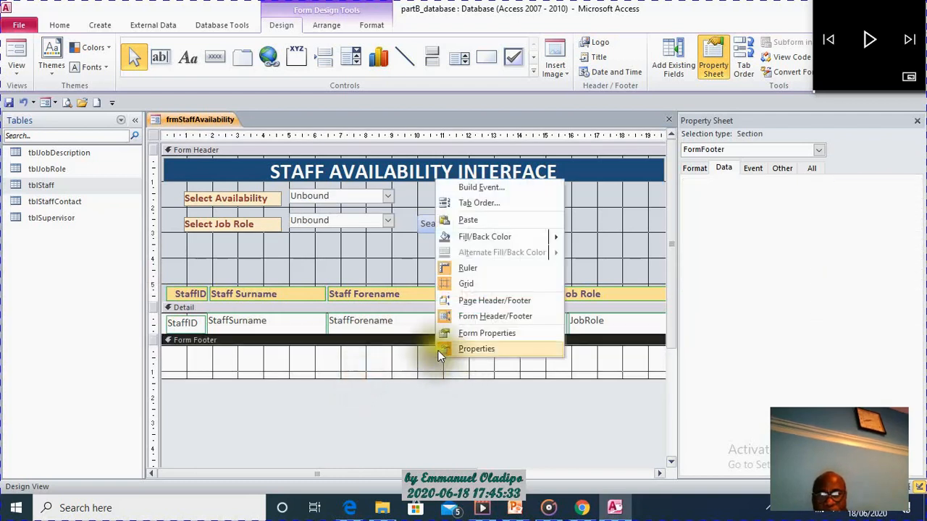
mouse_move(495, 236)
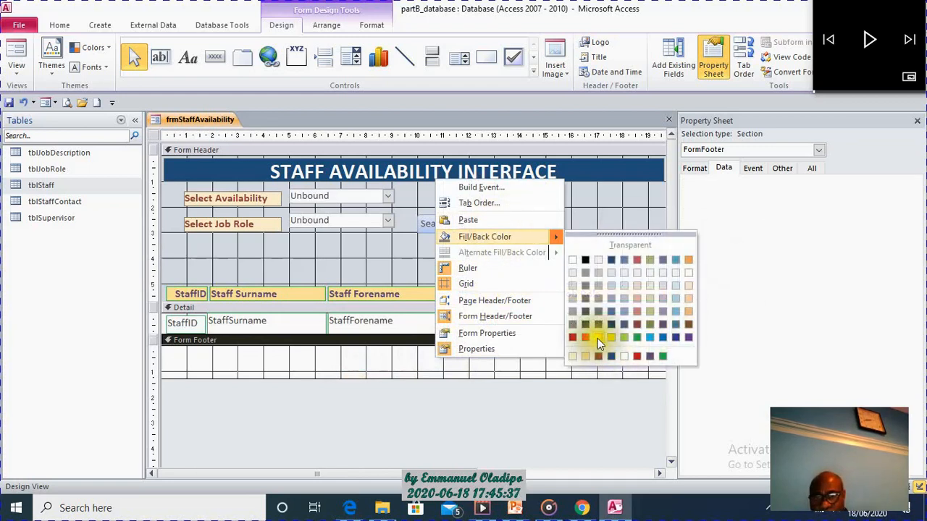
left_click(649, 302)
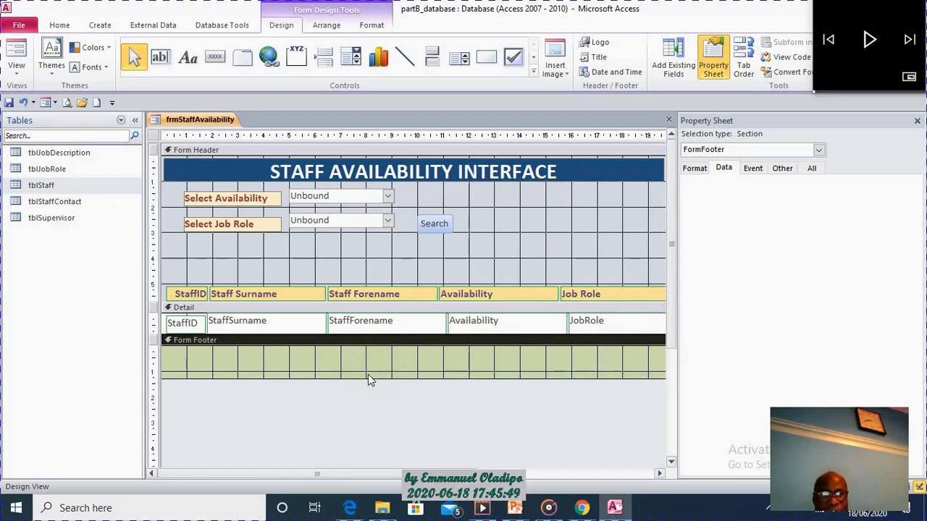
Add a text box to the form footer starting at about 5 cm, and widen its attached label up to the box.
left_click(163, 58)
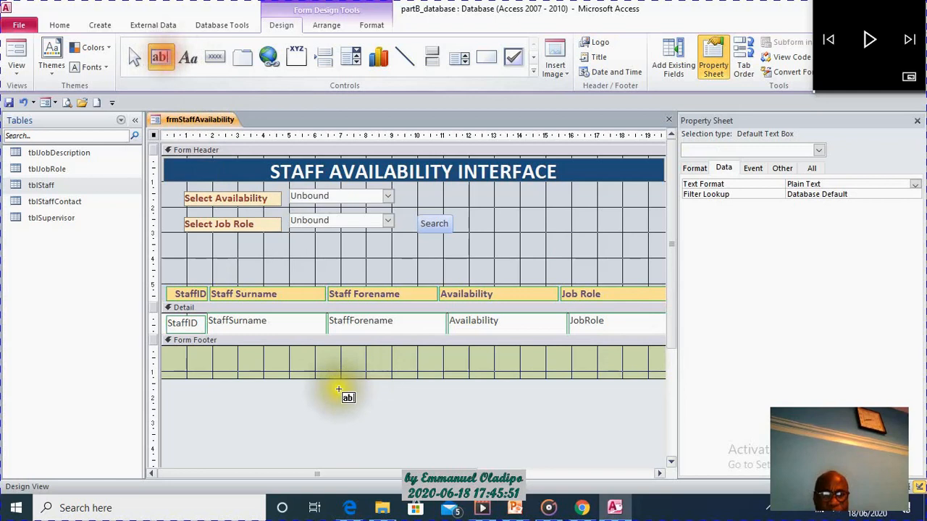
left_click_drag(254, 351, 397, 363)
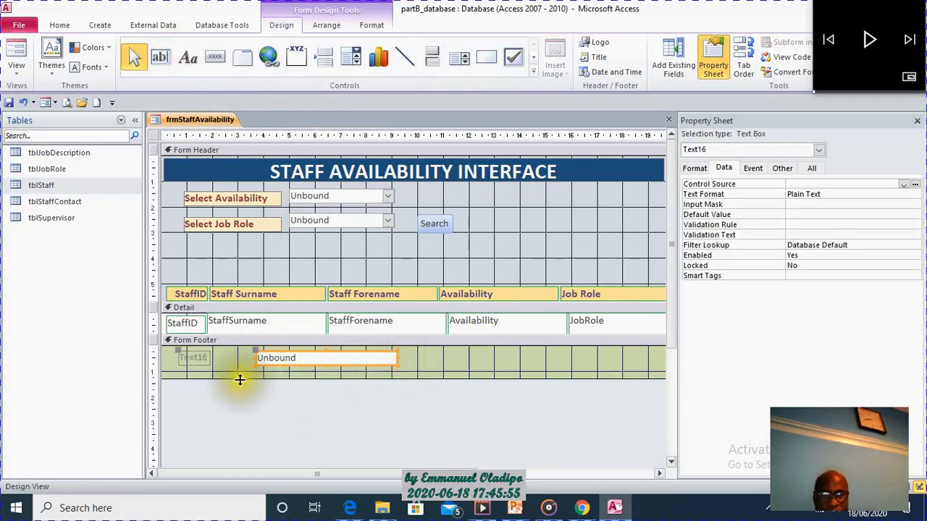
left_click_drag(255, 356, 269, 357)
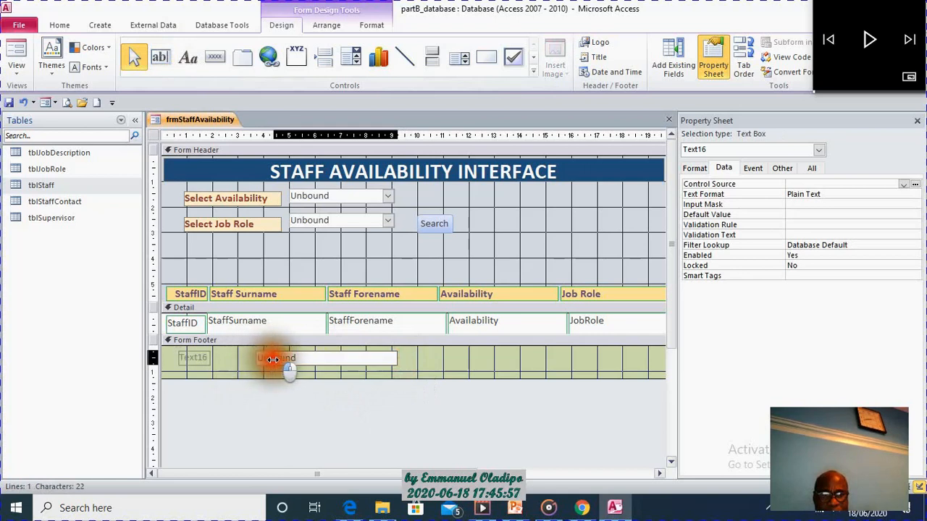
left_click_drag(336, 365, 356, 370)
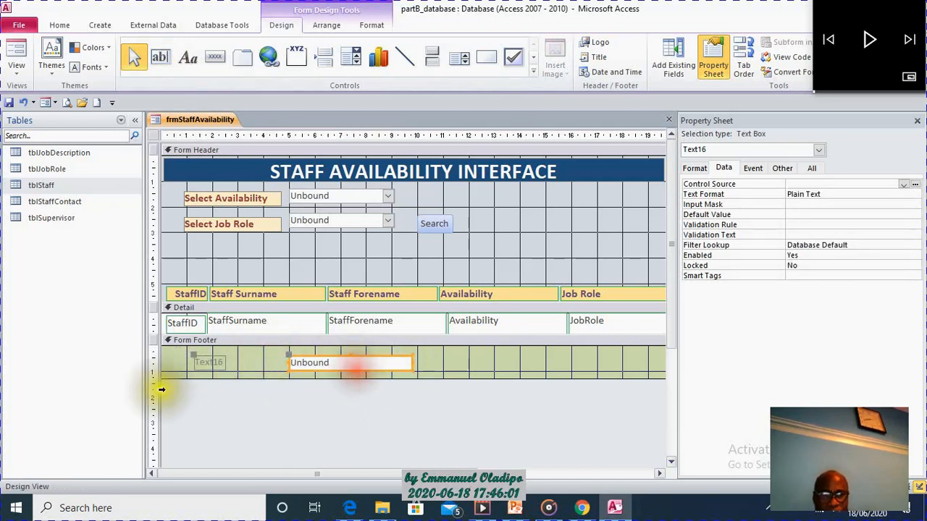
left_click(221, 367)
left_click_drag(223, 362, 285, 362)
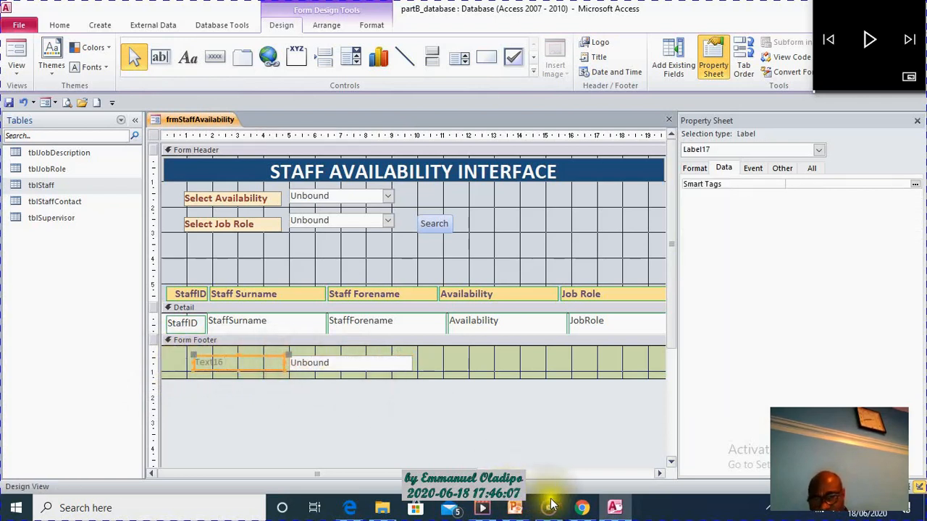
Switch to the exam paper in Chrome and copy the phrase "total number of staff available" from the last requirement.
left_click(592, 513)
left_click(333, 326)
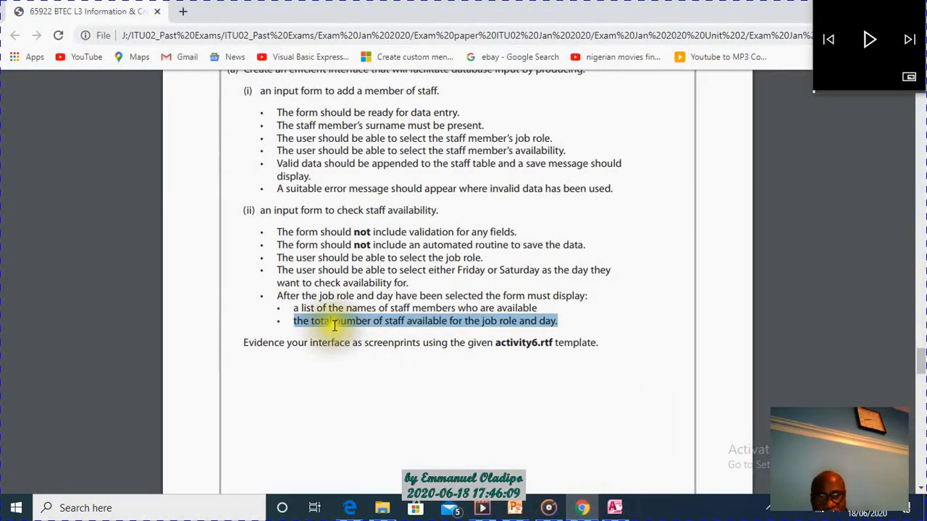
left_click_drag(310, 321, 444, 321)
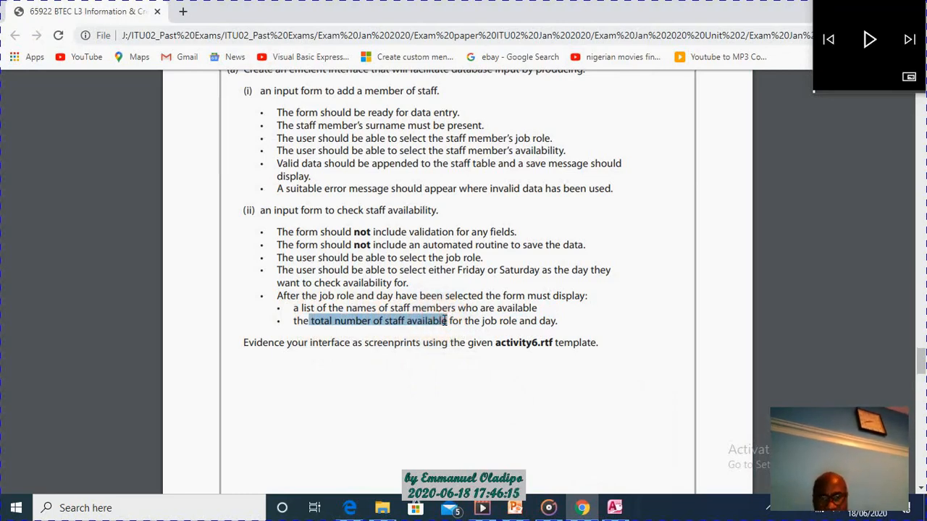
left_click(443, 322)
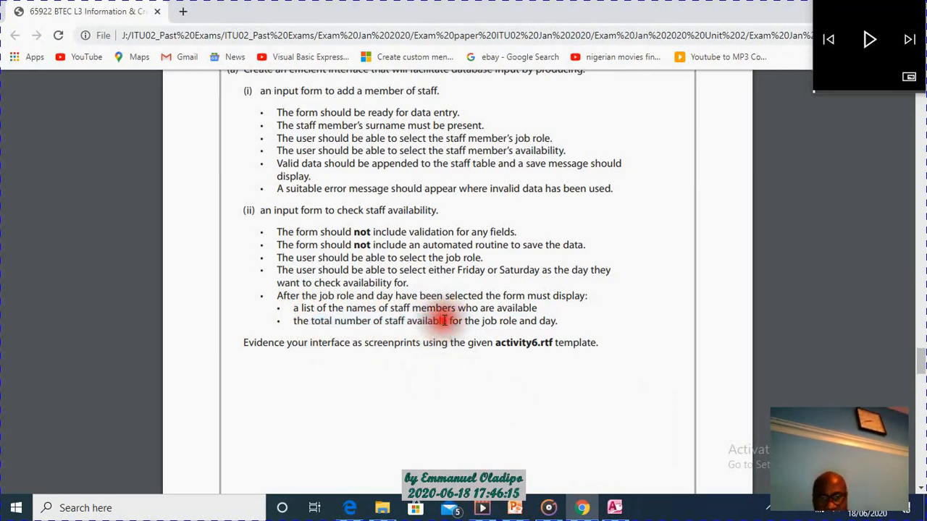
Return to Access and replace the footer label's text with "total number of staff available".
left_click(614, 504)
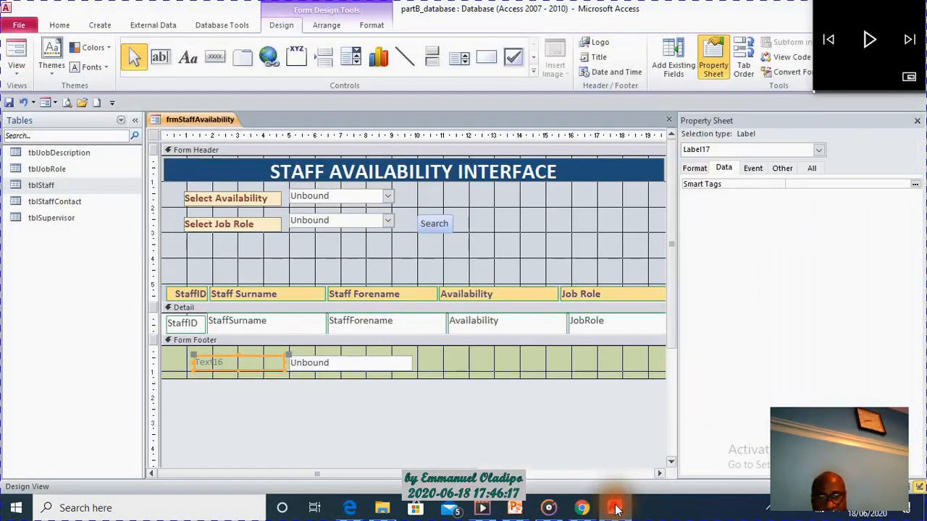
left_click(256, 362)
key("BackSpace")
key("BackSpace")
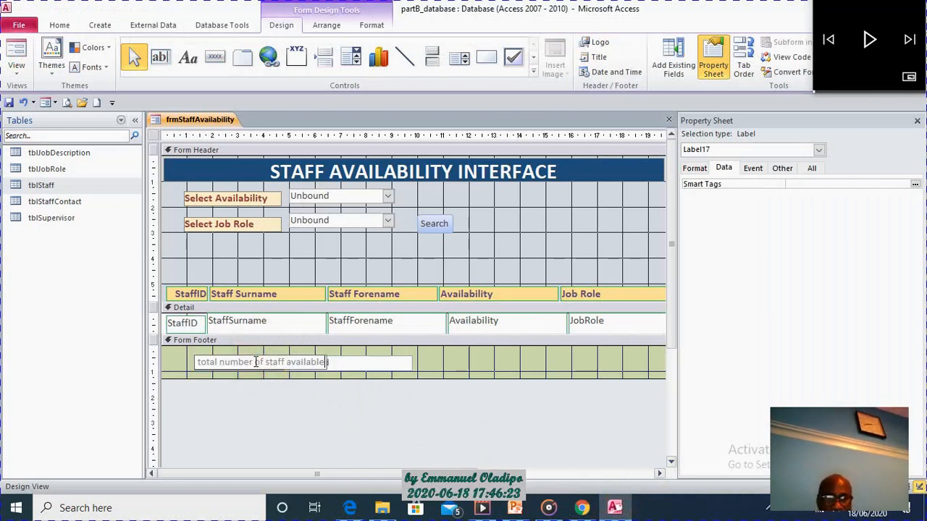
Place the footer text box directly beside its label at about 5.1 cm wide, and shift both up slightly in the footer.
left_click(413, 358)
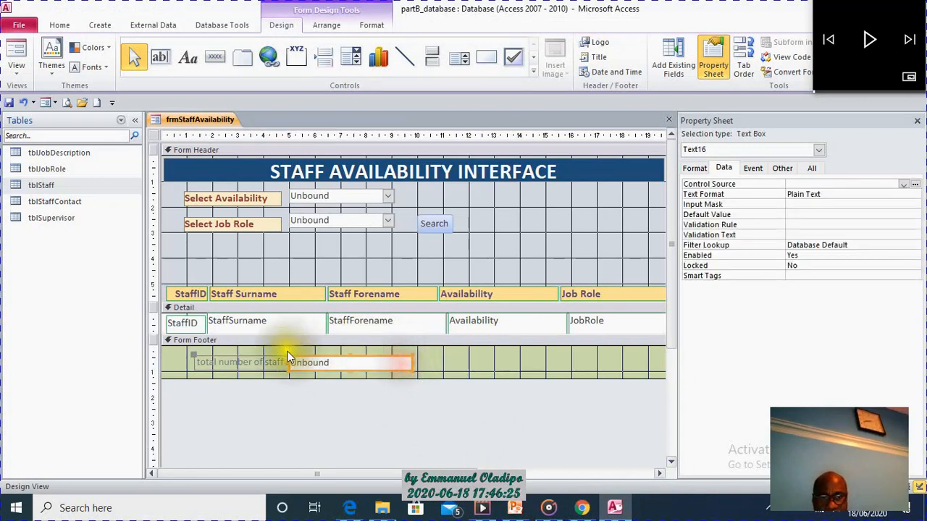
left_click_drag(290, 355, 367, 355)
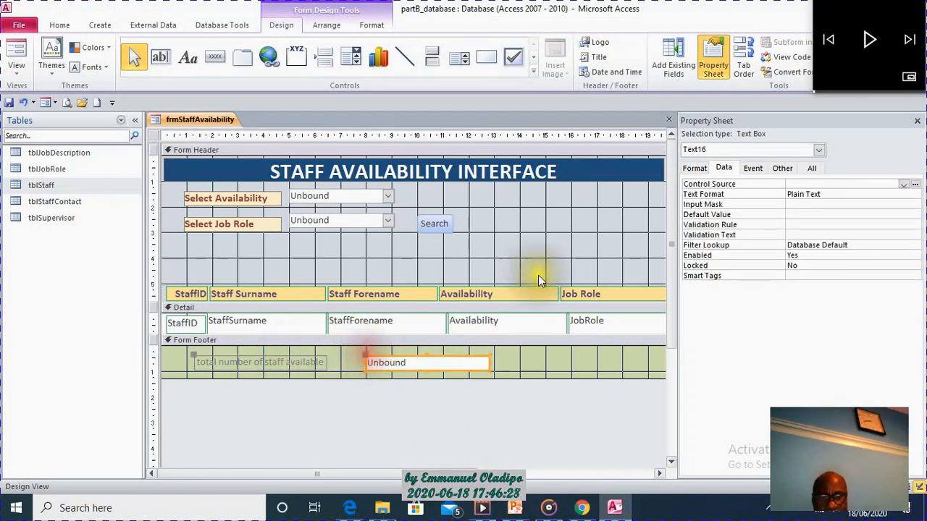
left_click(366, 363)
left_click_drag(366, 362, 332, 362)
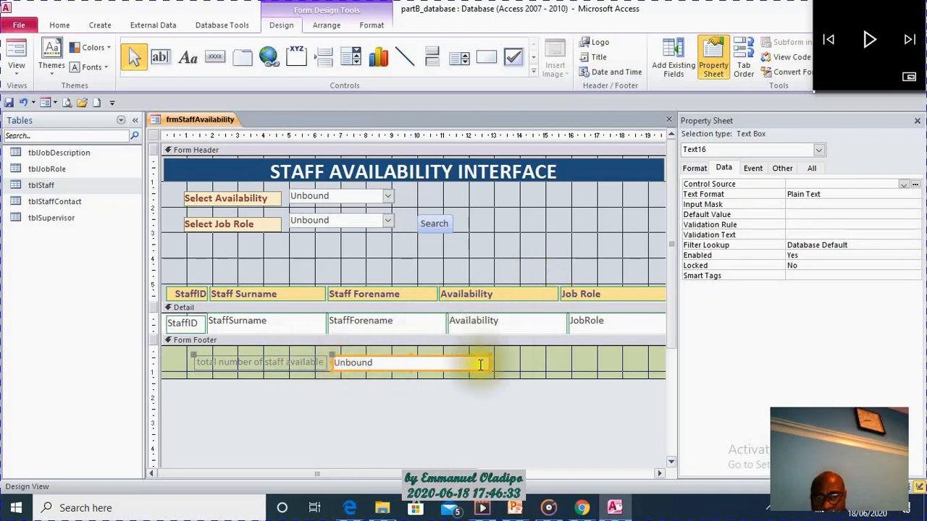
left_click(563, 341)
left_click(488, 363)
left_click_drag(488, 364, 462, 364)
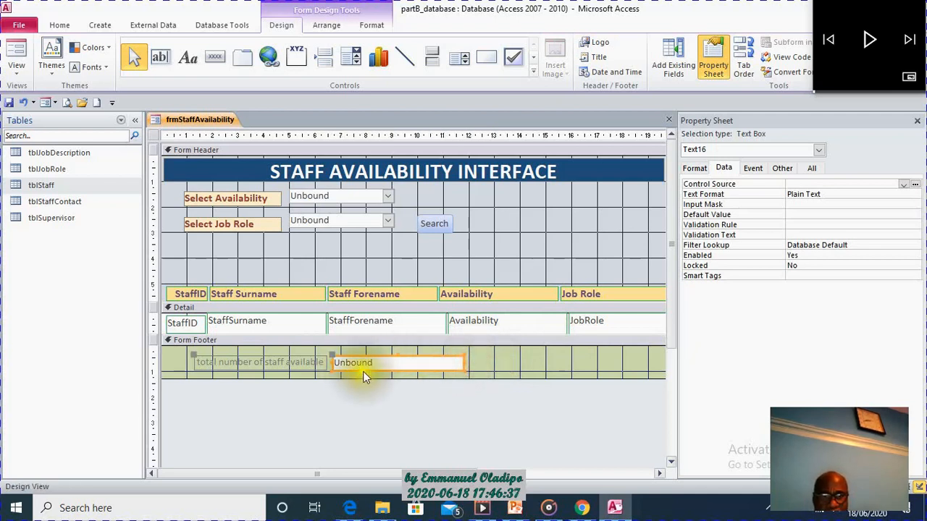
left_click_drag(364, 377, 365, 359)
Format the footer label's text with font size 12, dark red colour #BA1419 and bold weight.
left_click(286, 357)
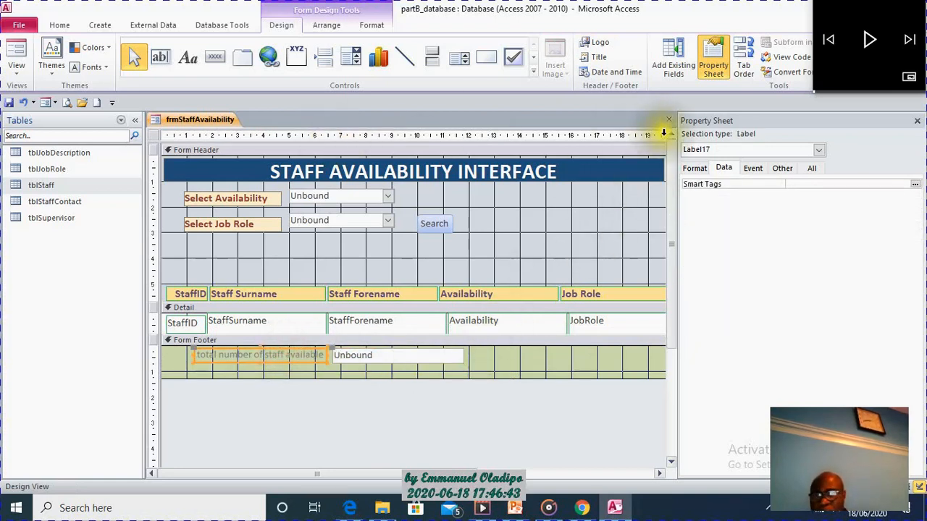
left_click(695, 168)
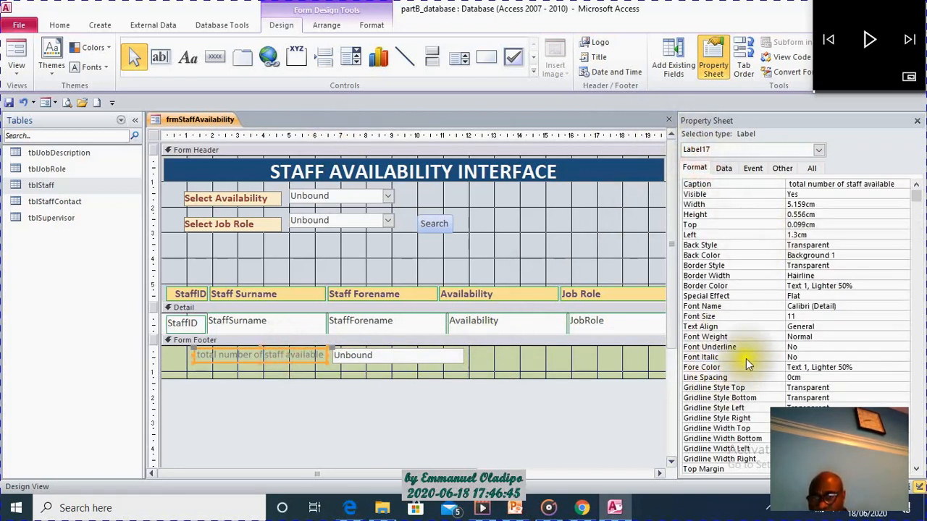
left_click(883, 316)
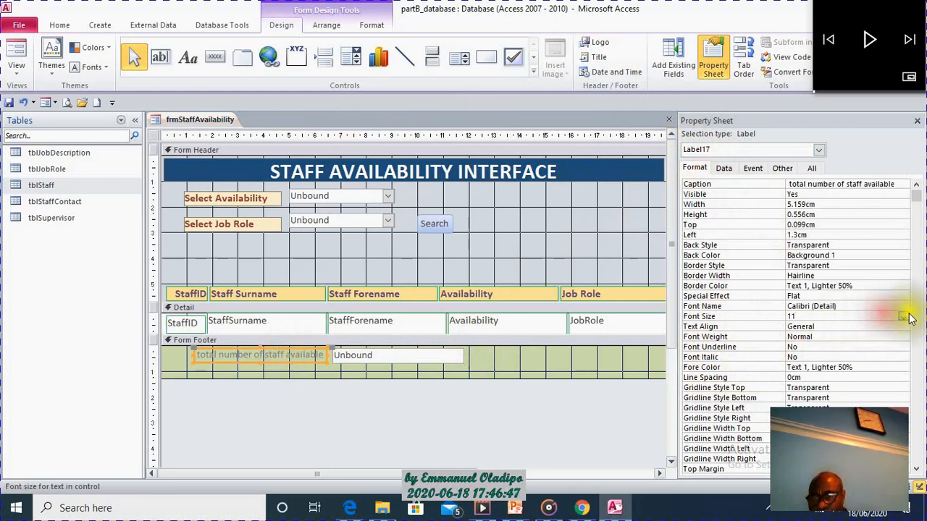
left_click(909, 318)
left_click(841, 361)
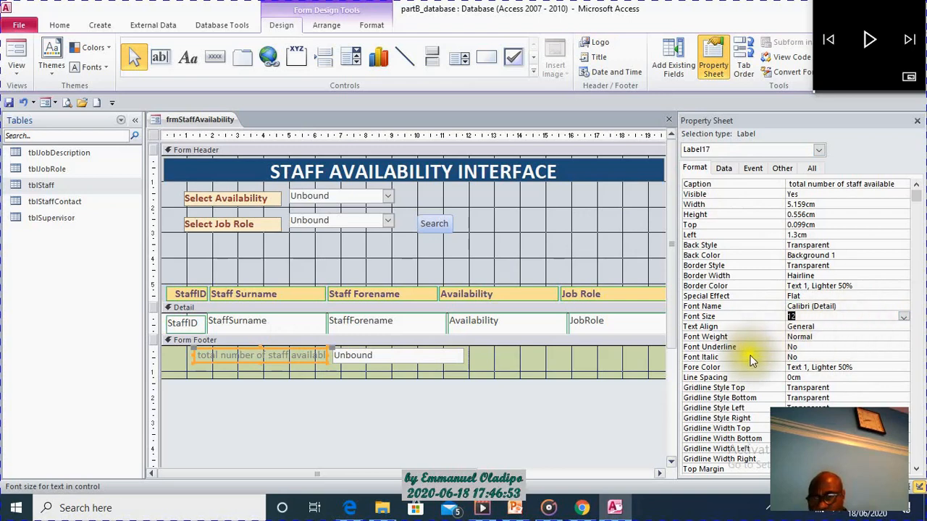
left_click(892, 367)
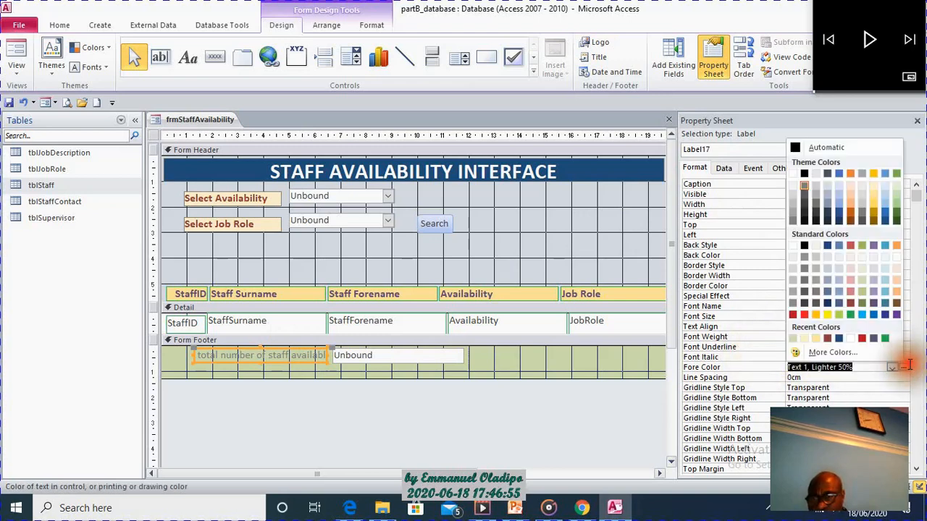
left_click(794, 314)
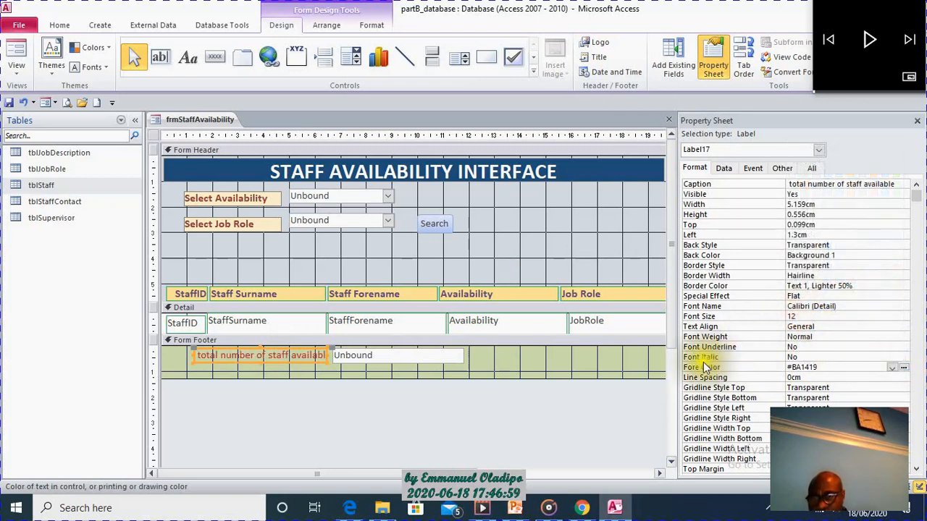
left_click(857, 337)
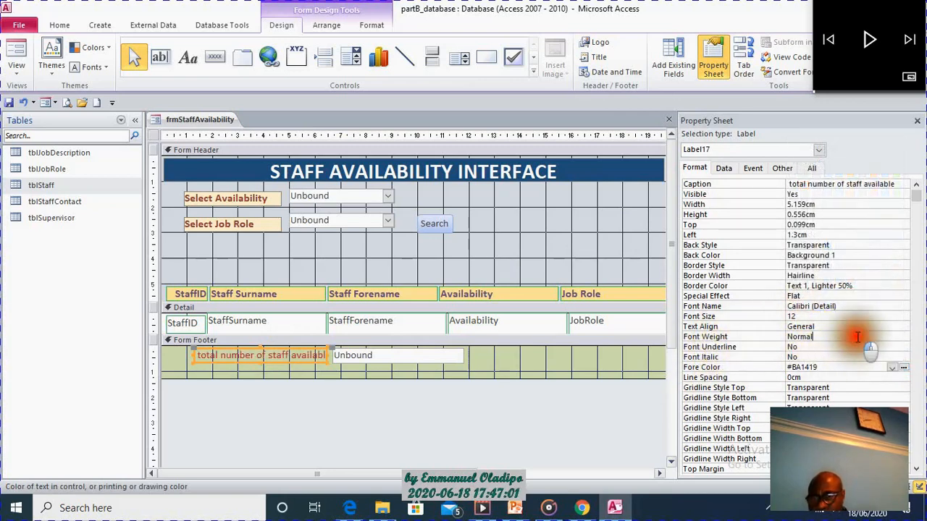
left_click(903, 338)
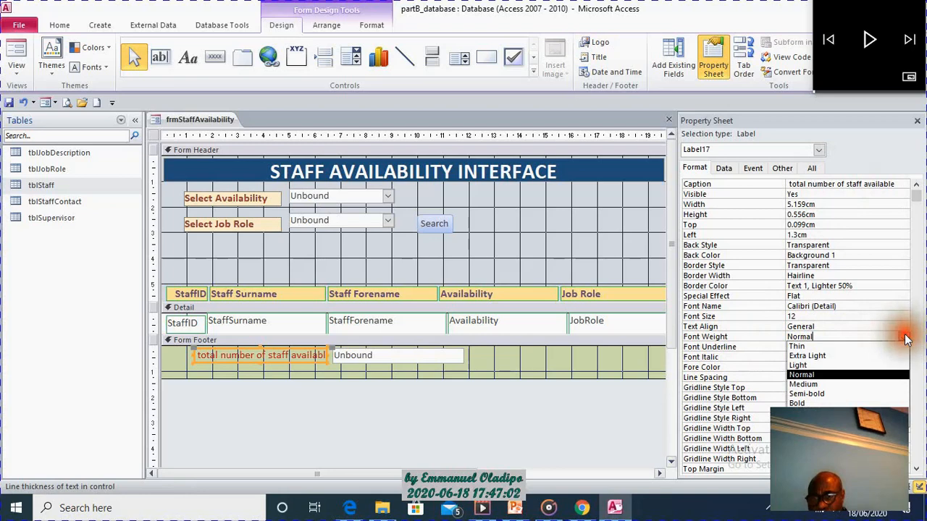
left_click(832, 404)
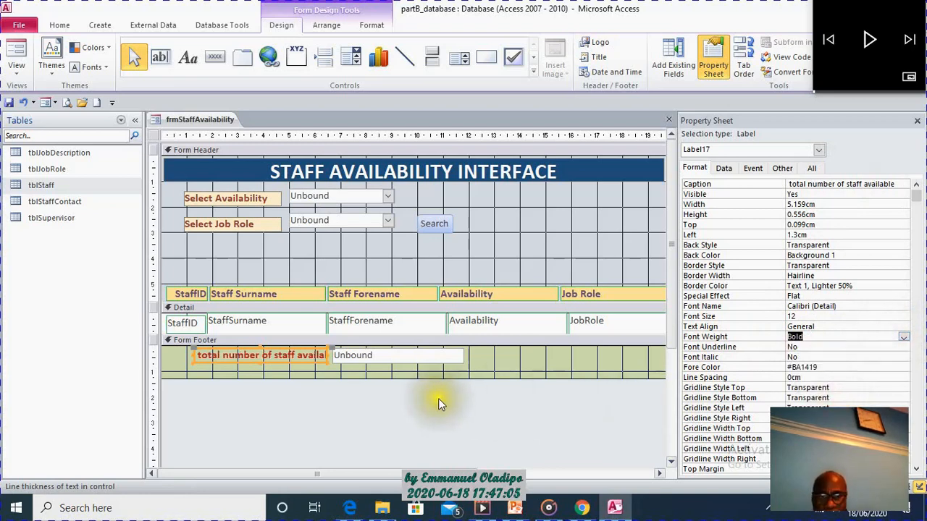
Narrow the footer text box from its label side and widen the label to about 5.7 cm to fit its whole caption.
left_click(398, 360)
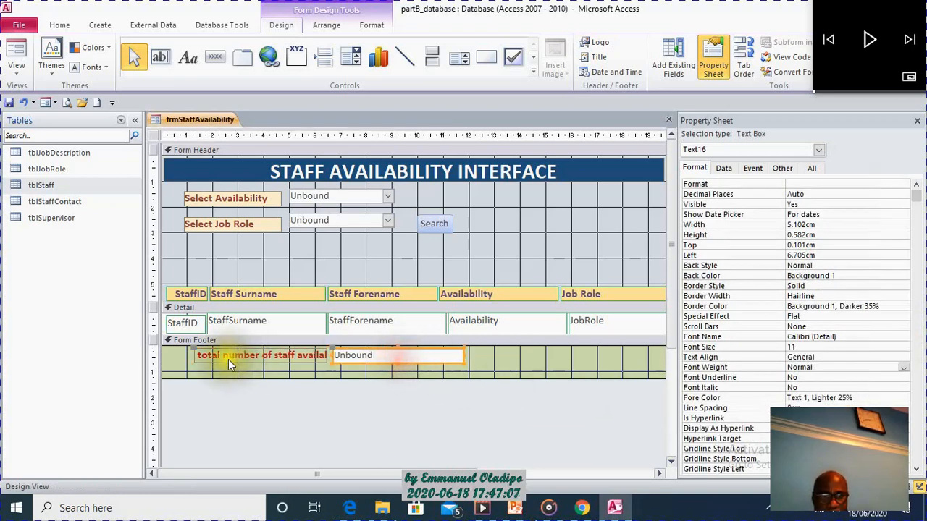
mouse_move(329, 355)
left_mouse_down()
mouse_move(343, 355)
mouse_move(321, 355)
mouse_move(341, 355)
left_mouse_up()
left_click(317, 355)
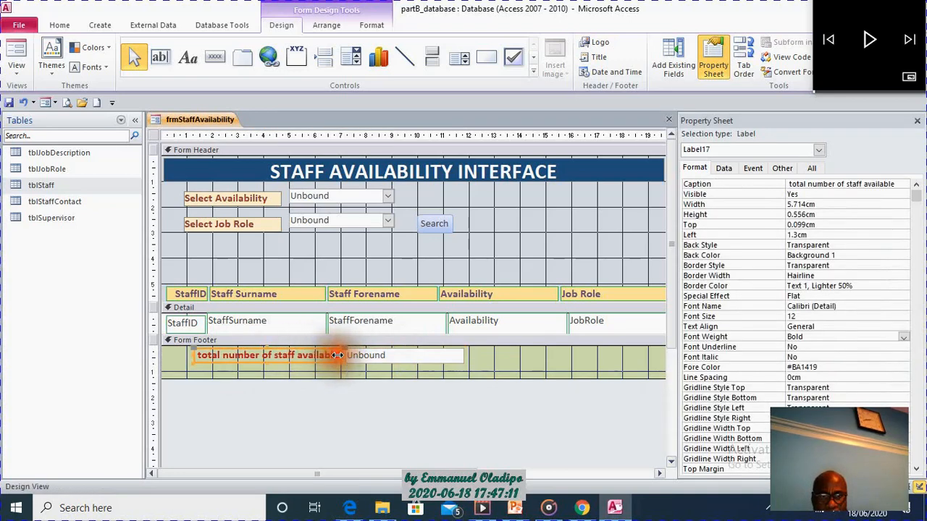
Capitalise the first letter of the footer label so it reads "Total number of staff available", and leave the label selected.
left_click(202, 355)
left_click_drag(201, 355, 198, 356)
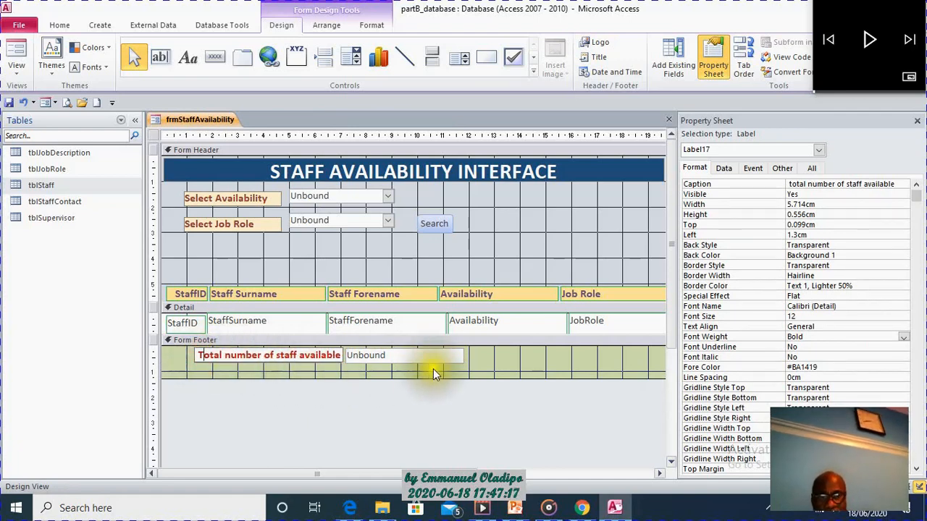
left_click(528, 366)
left_click(282, 358)
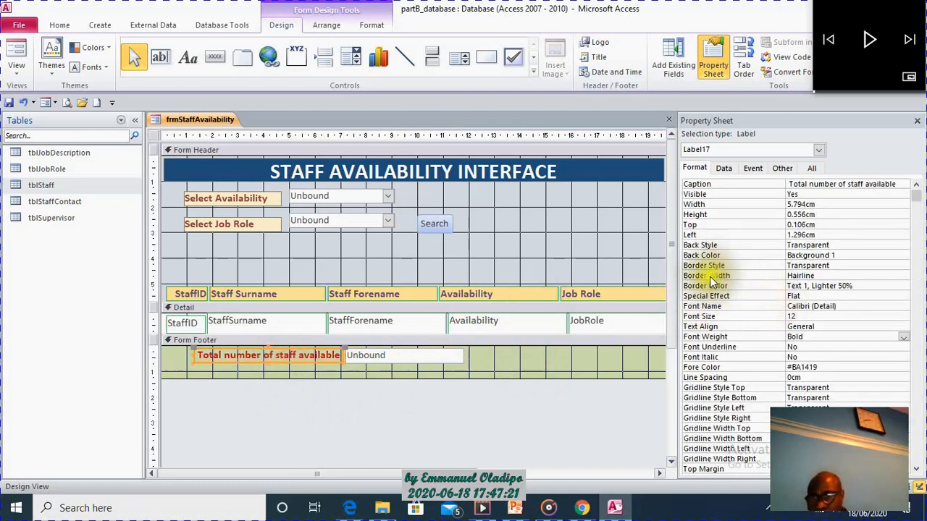
Give the footer label a border in colour #456287 and reduce the Form Footer section's height to about 1 cm.
left_click(901, 284)
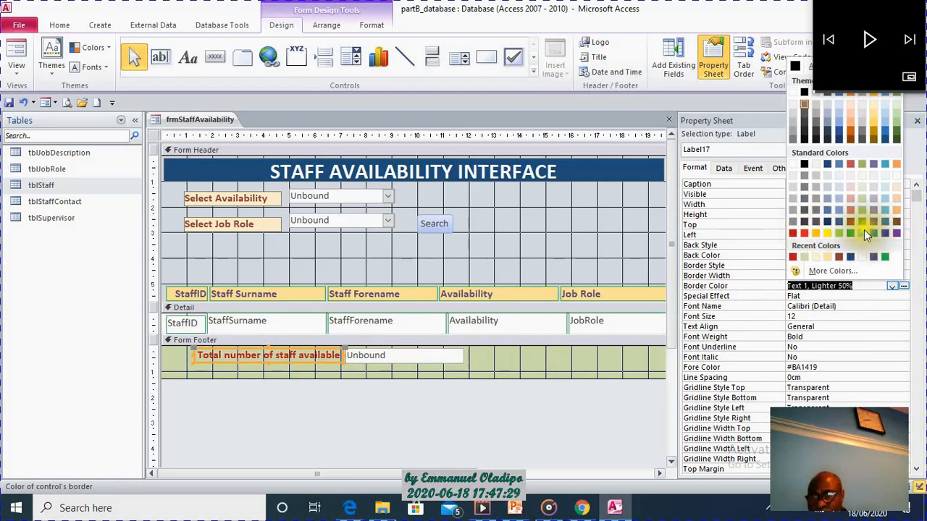
left_click(840, 222)
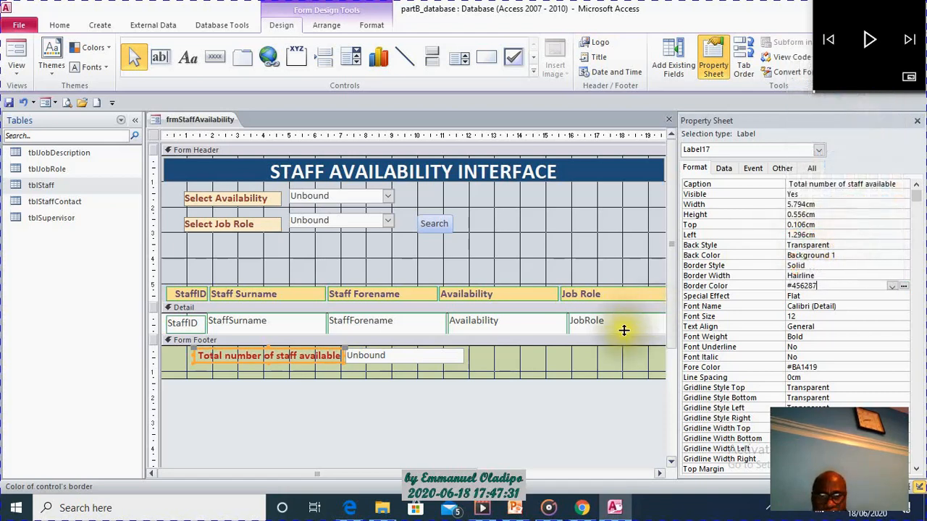
left_click(606, 355)
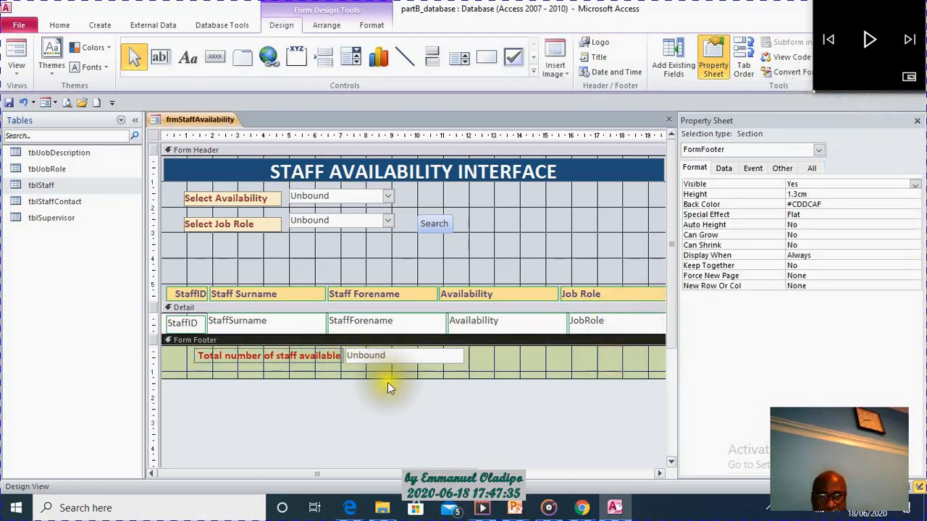
left_click_drag(387, 378, 381, 371)
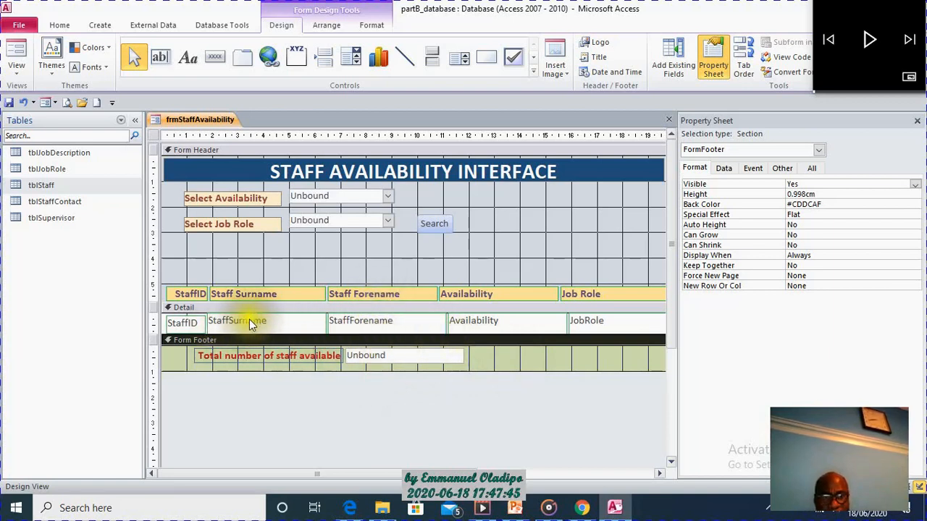
Enter the expression =count(StaffSurname) in the unbound footer text box to count the staff records.
left_click(382, 356)
left_click(385, 356)
type("=")
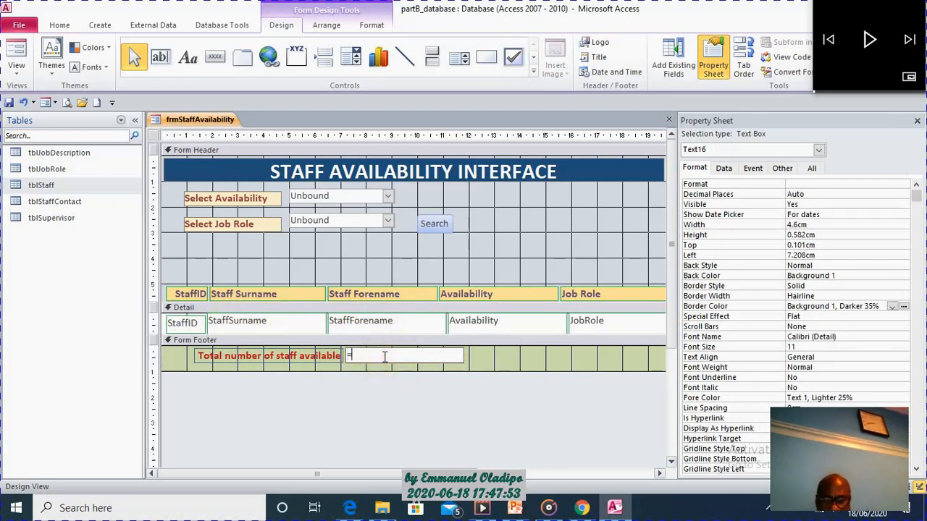
type("count(StaffSurname")
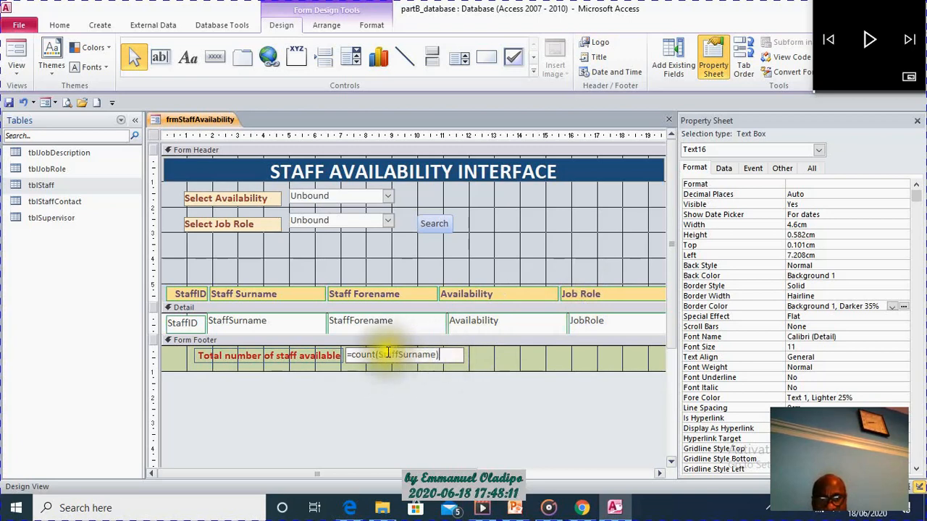
left_click(527, 351)
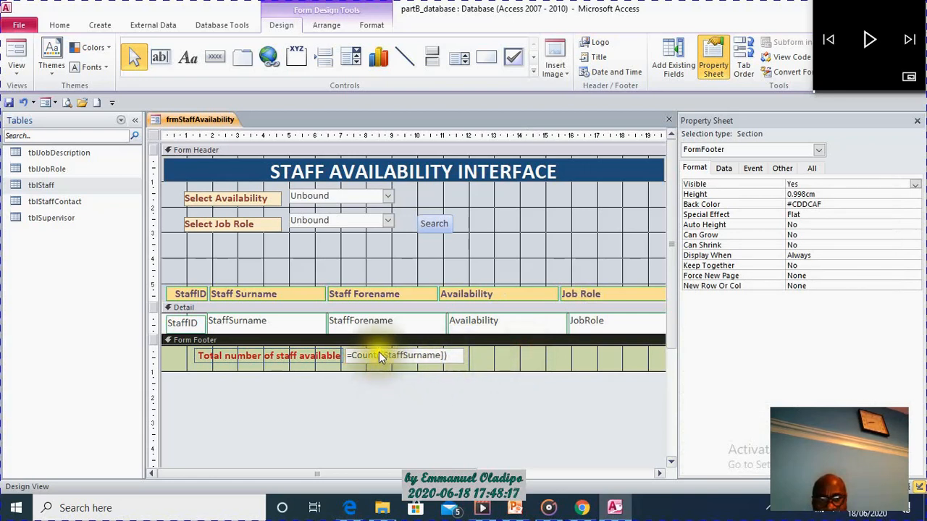
Set the font size of the footer's count text box to 12.
left_click(456, 362)
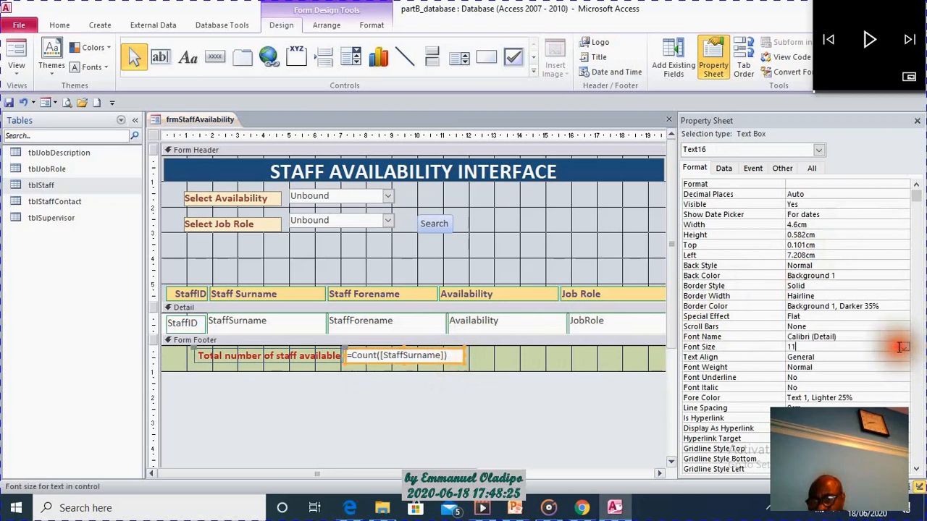
left_click(903, 347)
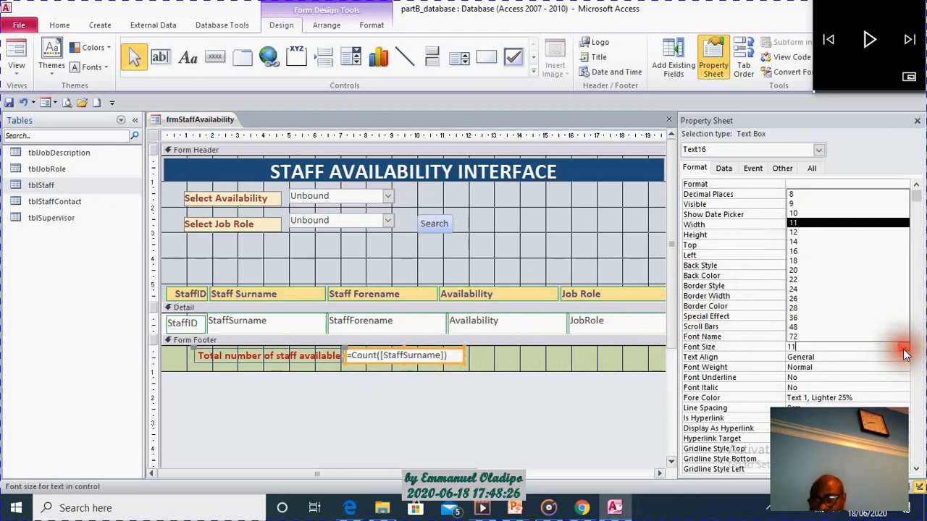
left_click(851, 235)
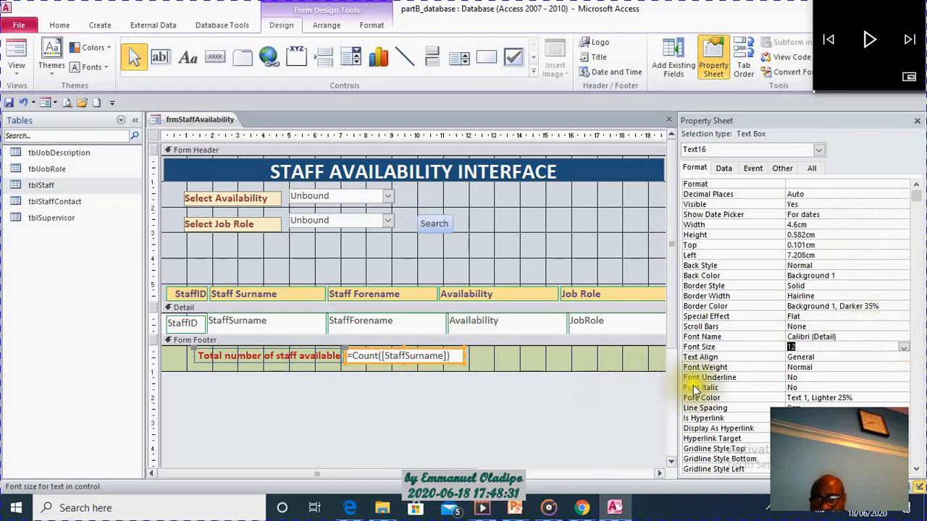
left_click(593, 367)
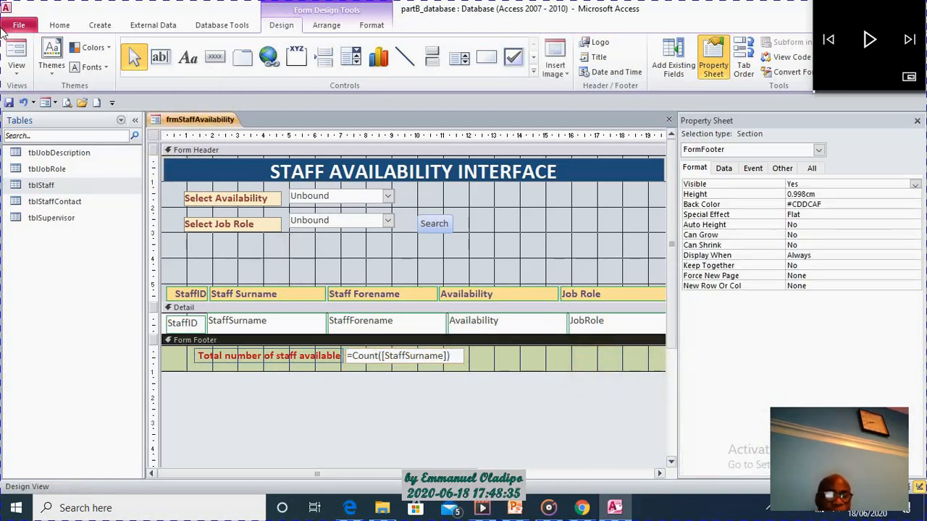
Open the form in Form View and test the search for Security staff with Friday and with Monday availability.
left_click(16, 56)
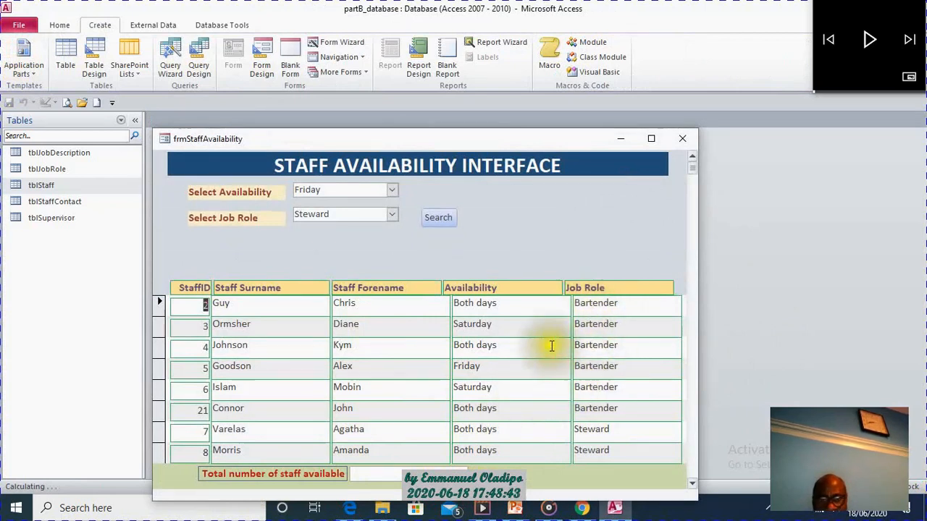
left_click(392, 216)
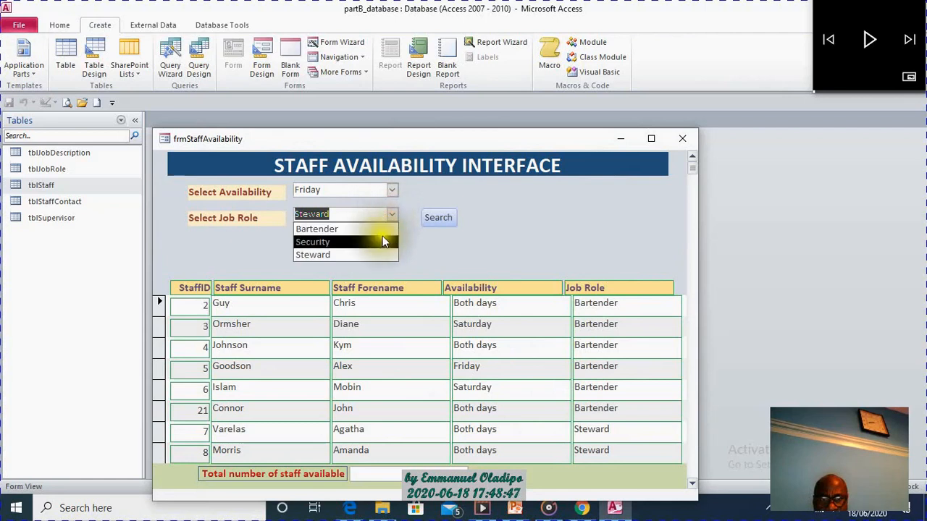
left_click(382, 241)
left_click(436, 217)
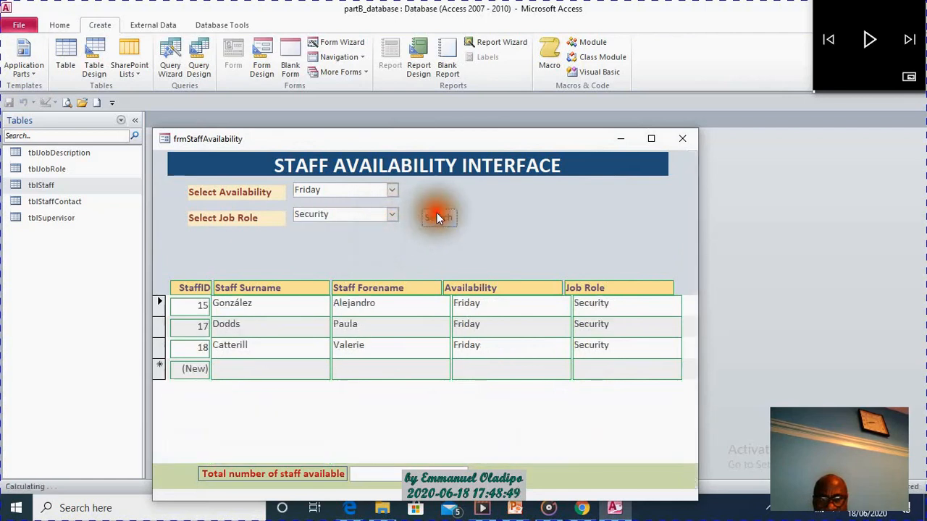
left_click(390, 190)
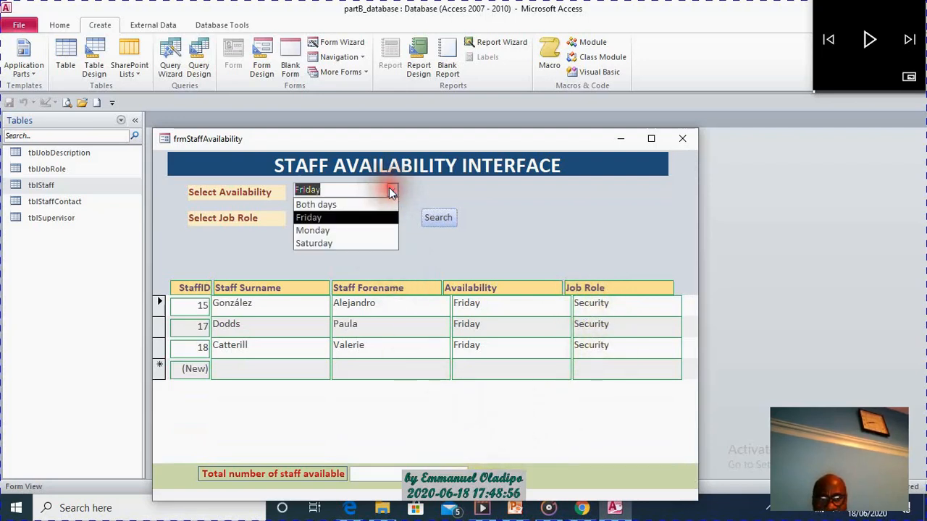
left_click(372, 229)
left_click(437, 216)
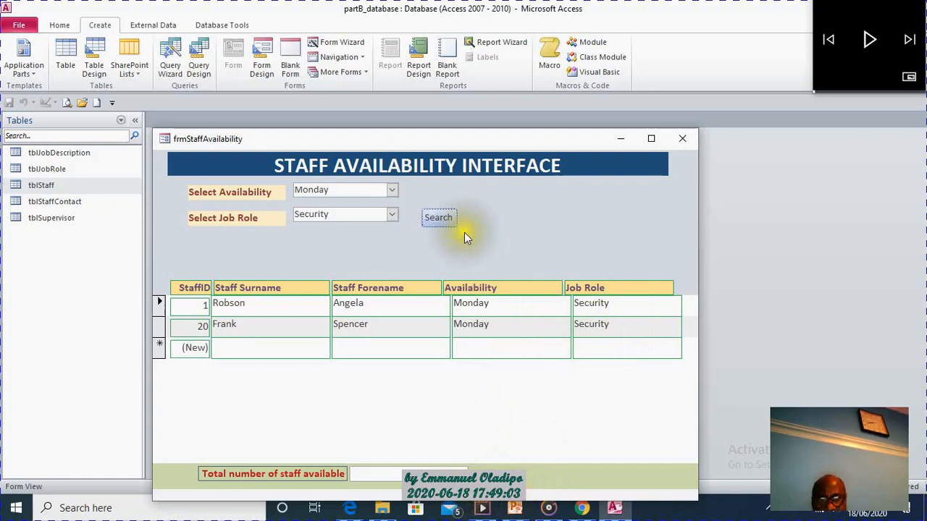
Test the search for Steward staff with Monday and with Both days availability.
left_click(392, 213)
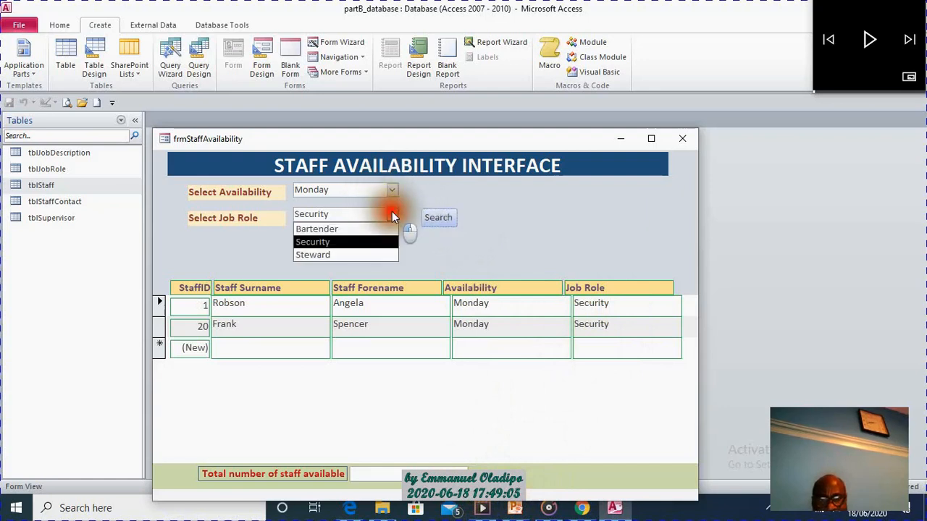
left_click(390, 255)
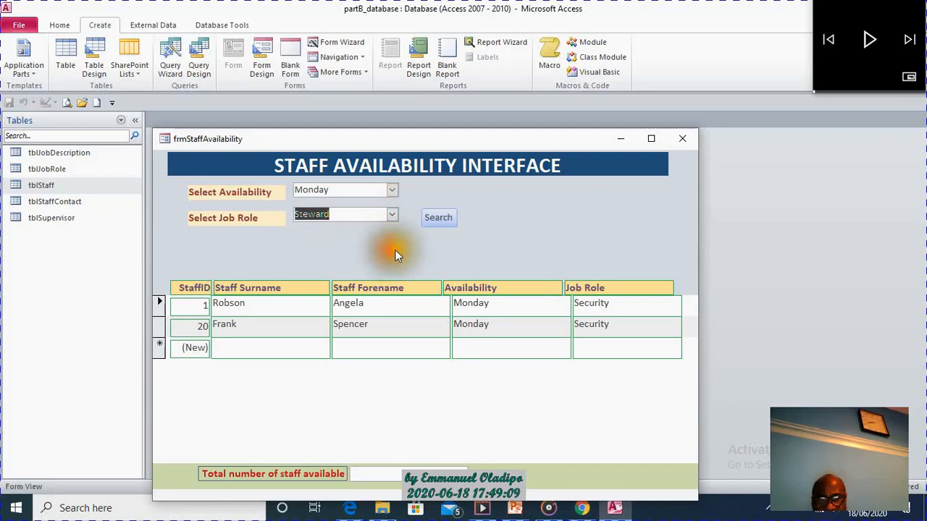
left_click(441, 218)
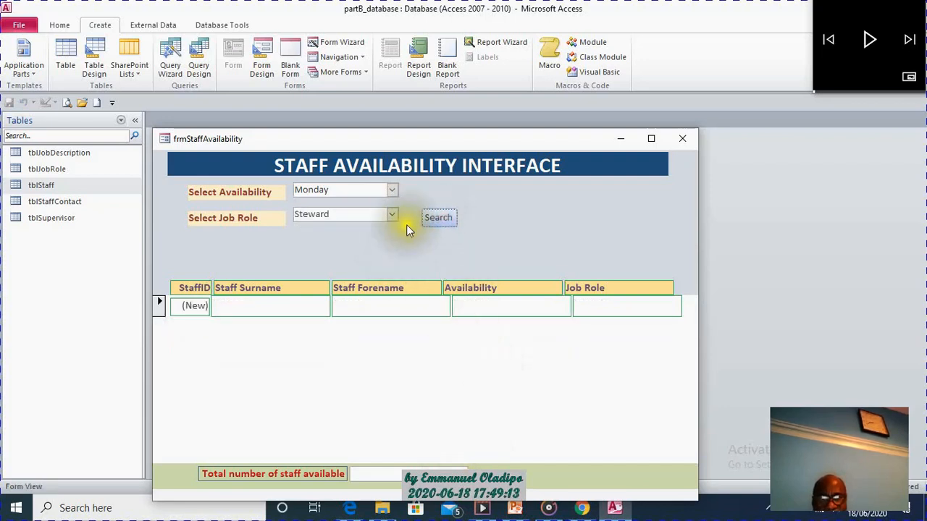
left_click(392, 190)
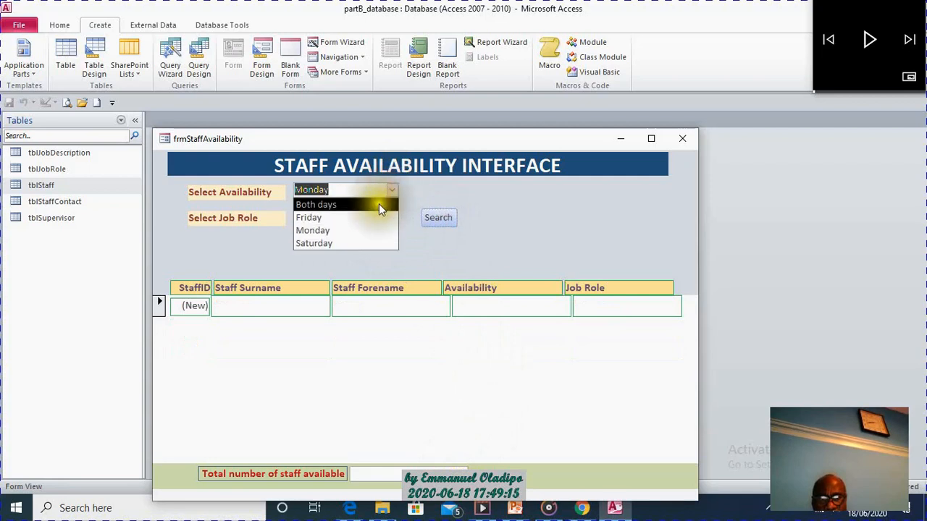
left_click(378, 207)
left_click(439, 219)
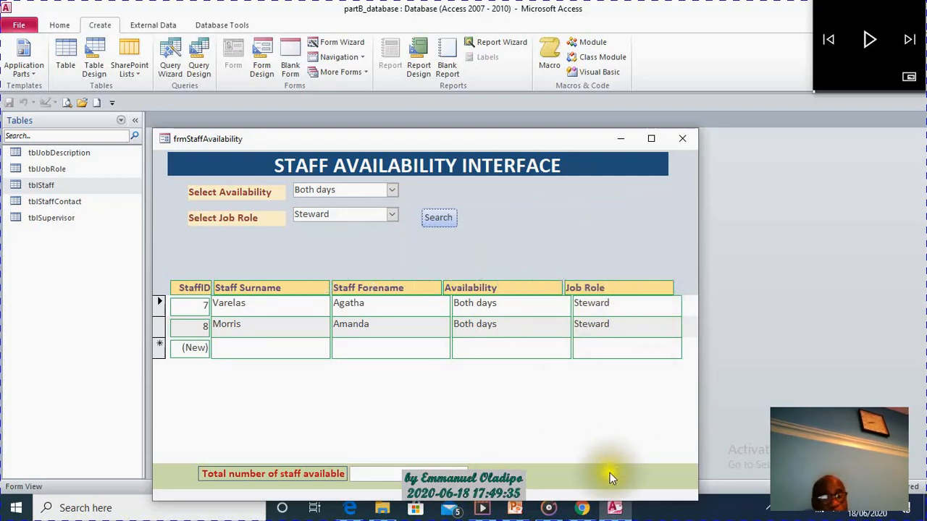
Switch to the exam paper in Chrome and review the part (ii) requirements for the staff availability form.
left_click(582, 508)
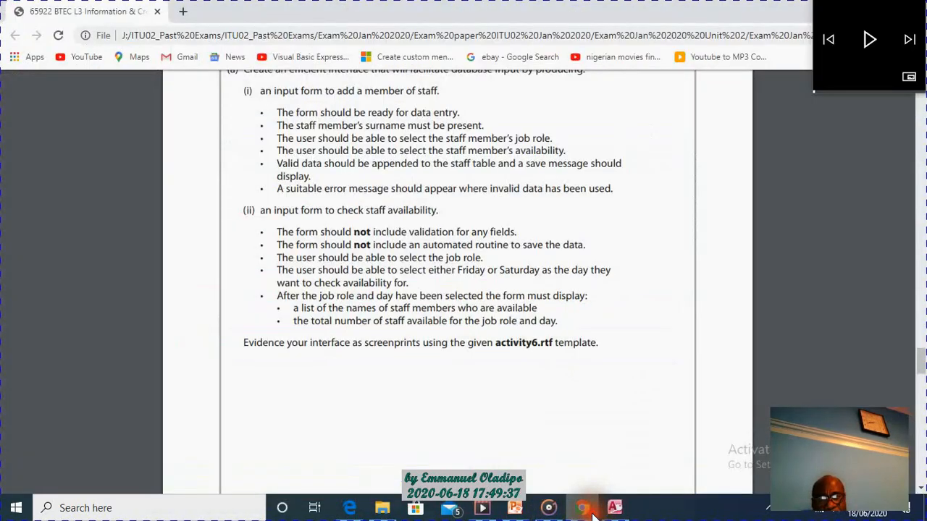
left_click_drag(243, 210, 572, 342)
left_click(617, 242)
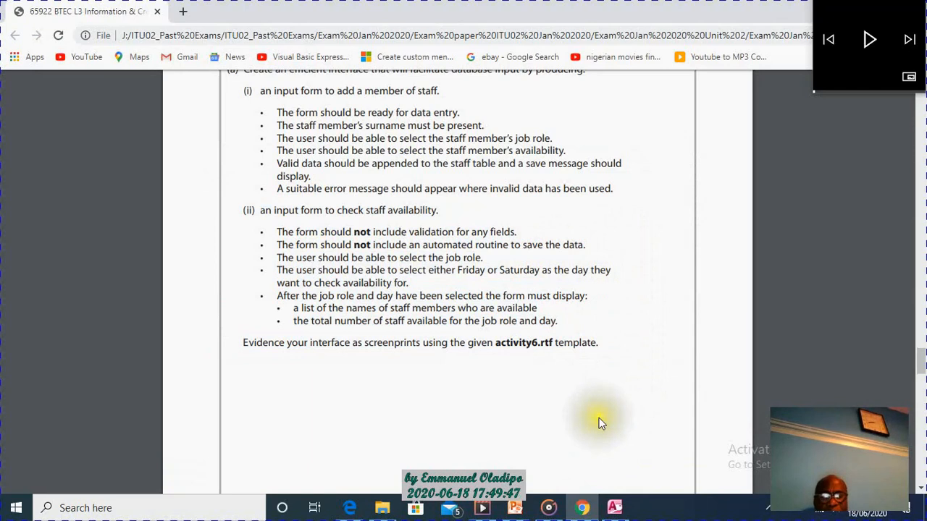
left_click(876, 40)
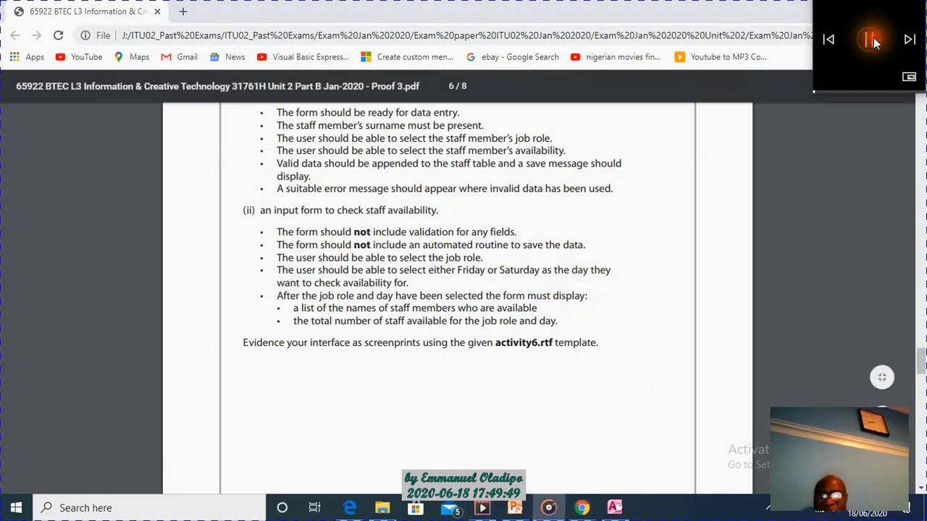